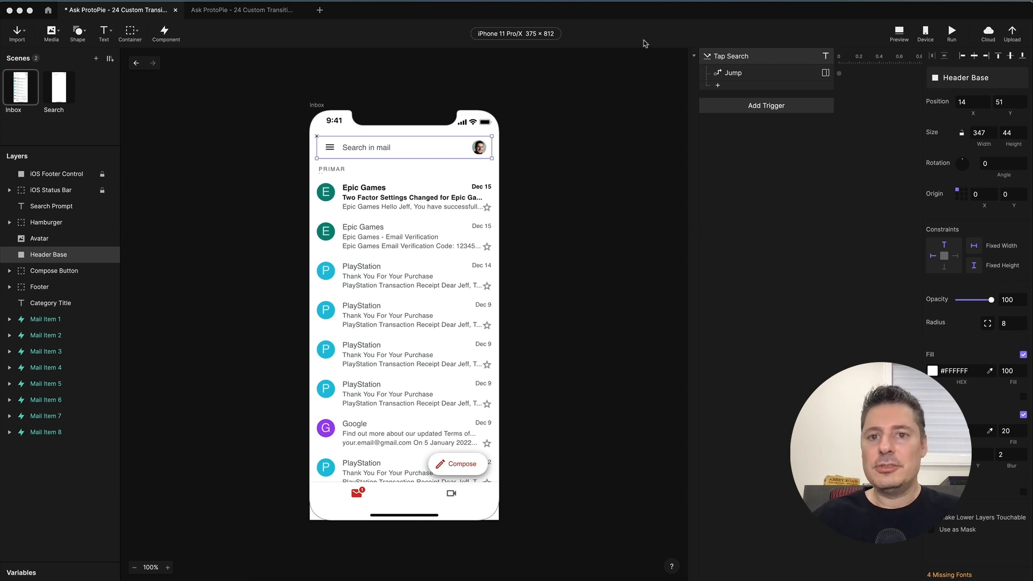
- Preview the Inbox scene, then look over the Search scene and return to Inbox
left_click(899, 32)
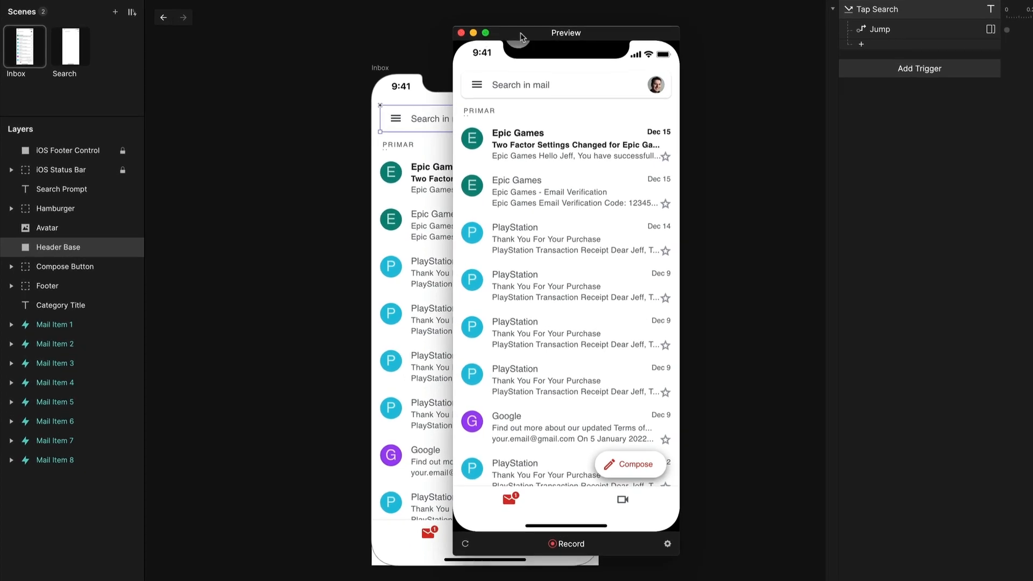
left_click_drag(520, 37, 527, 26)
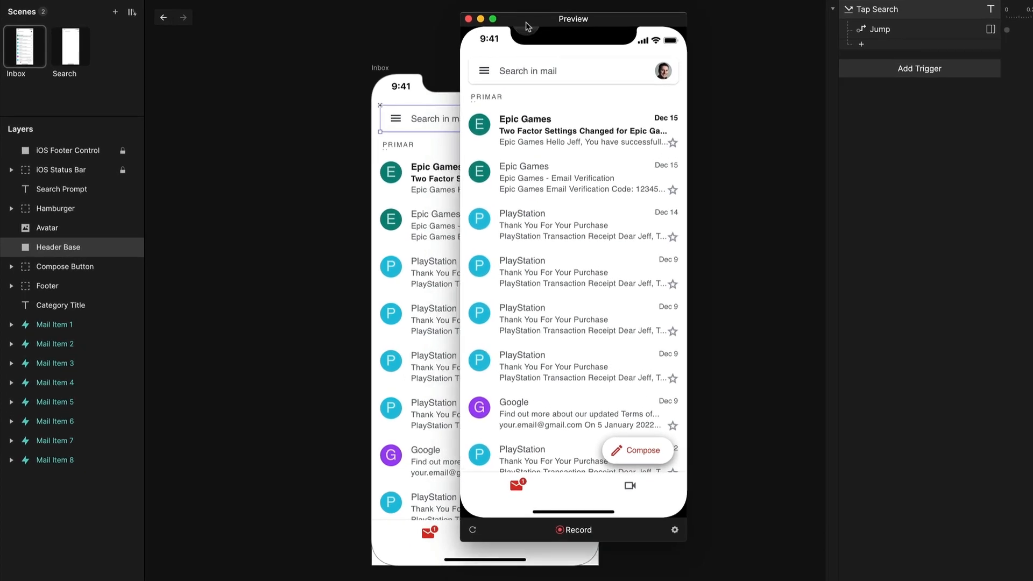
left_click(68, 46)
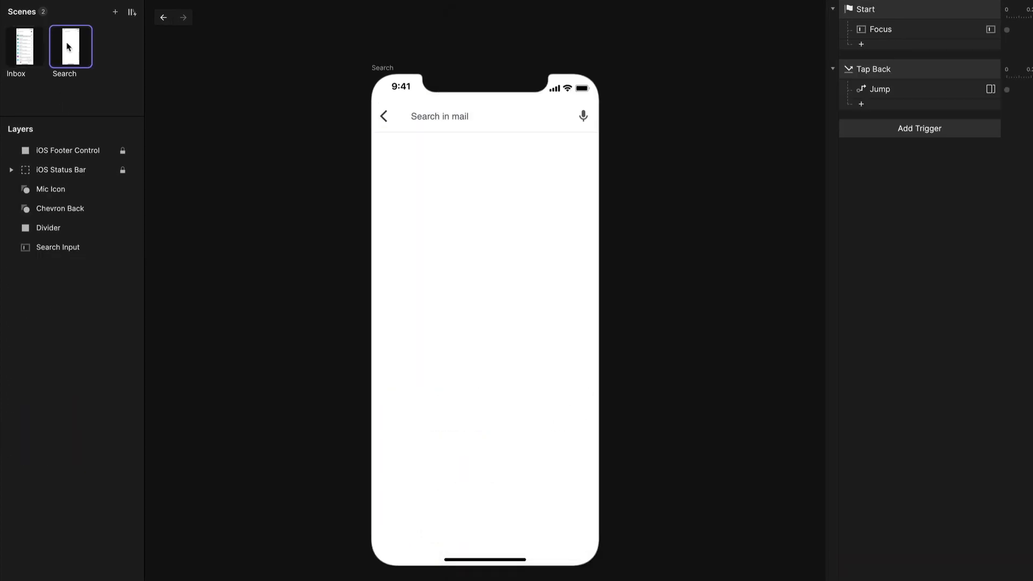
left_click(24, 48)
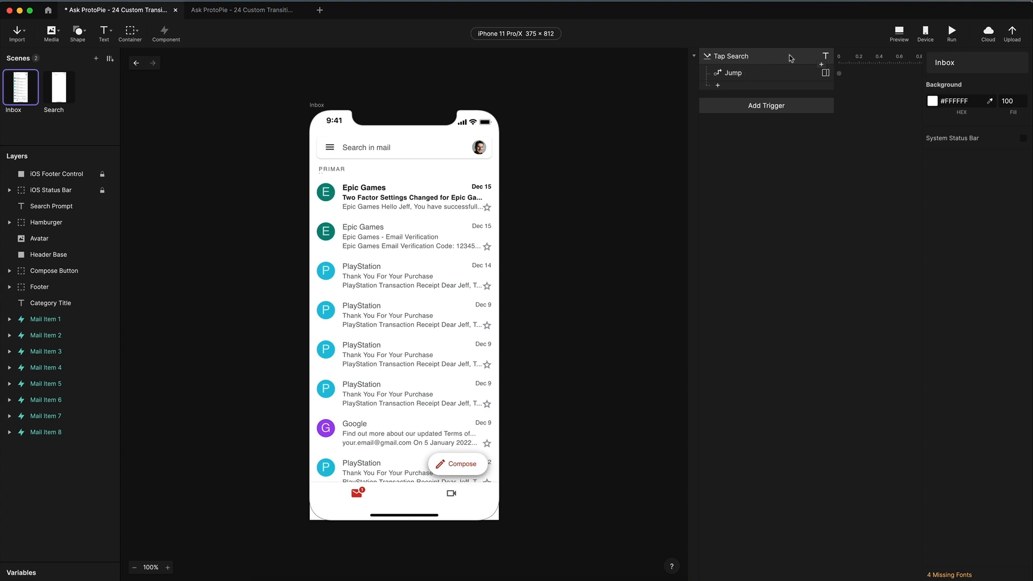
- Preview the prototype and test going from the inbox's search bar to the Search scene and back
left_click(898, 34)
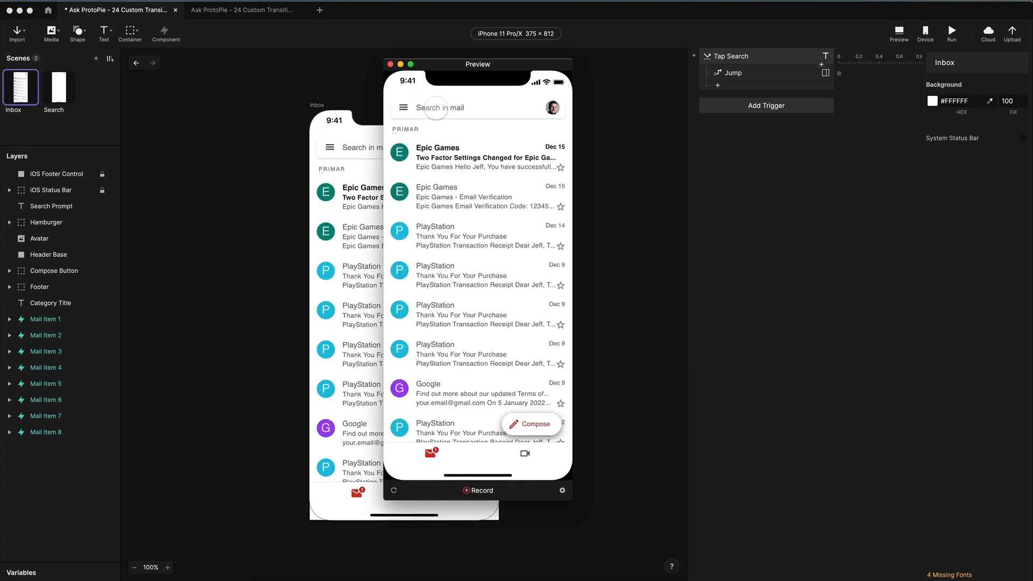
left_click(438, 110)
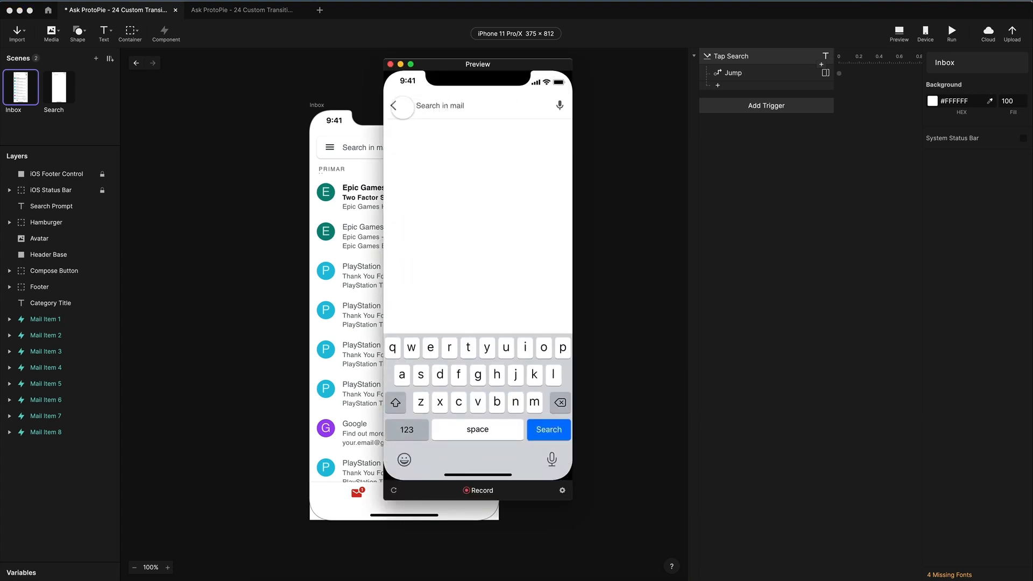
left_click(395, 106)
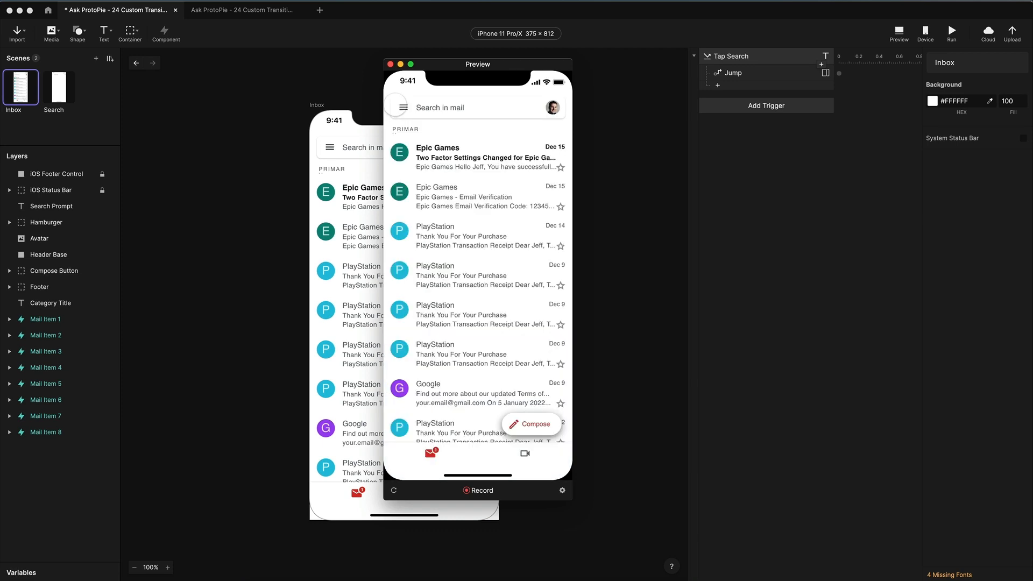
left_click(391, 64)
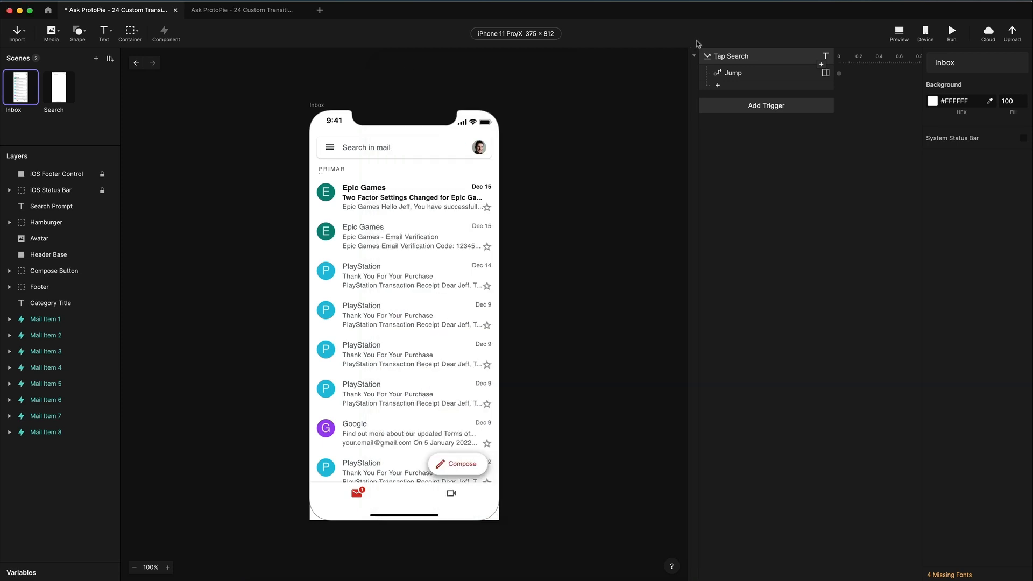
- Examine the transition options available for the Jump response under the Tap Search trigger
left_click(769, 74)
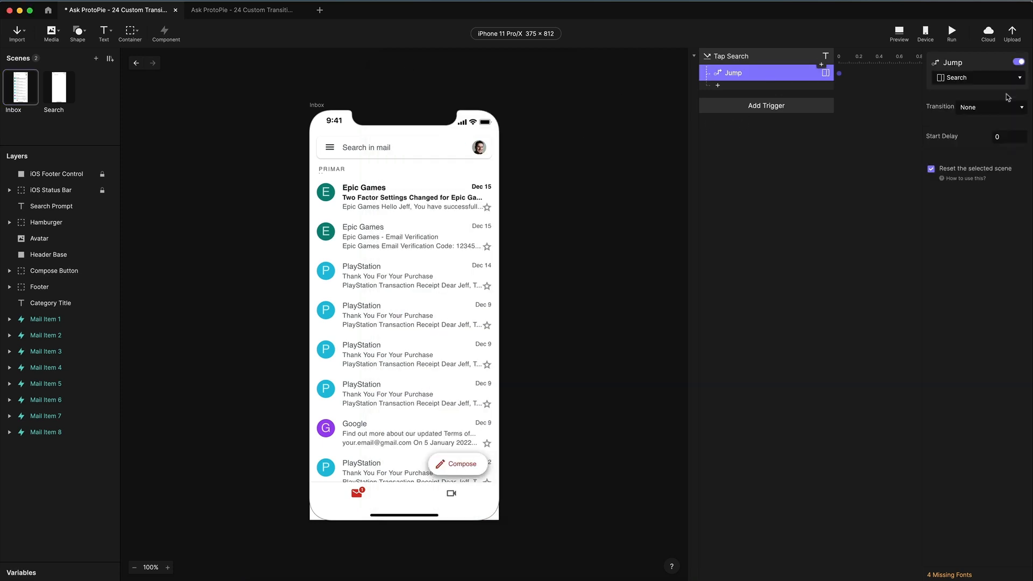
left_click(1004, 110)
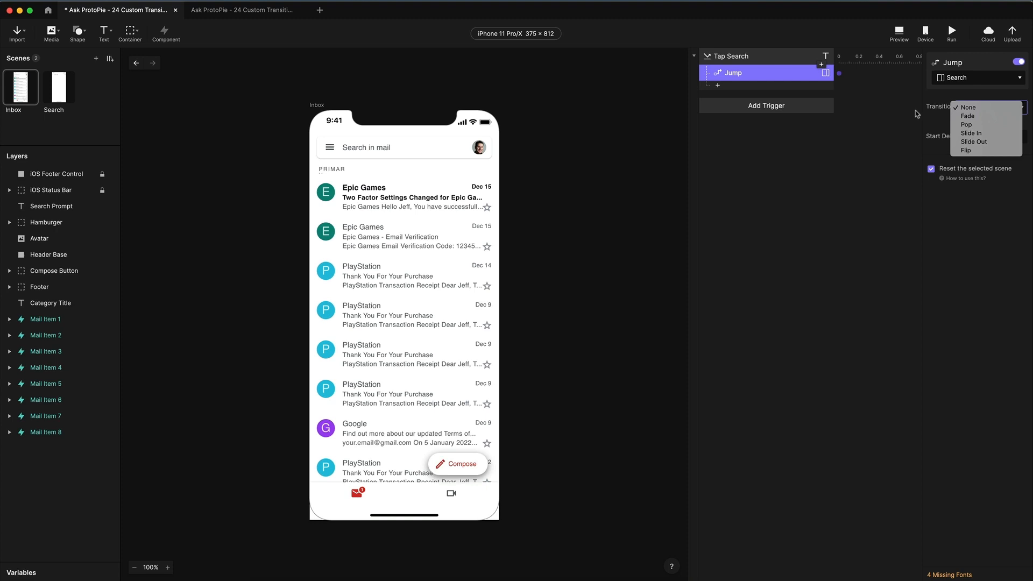
left_click(893, 100)
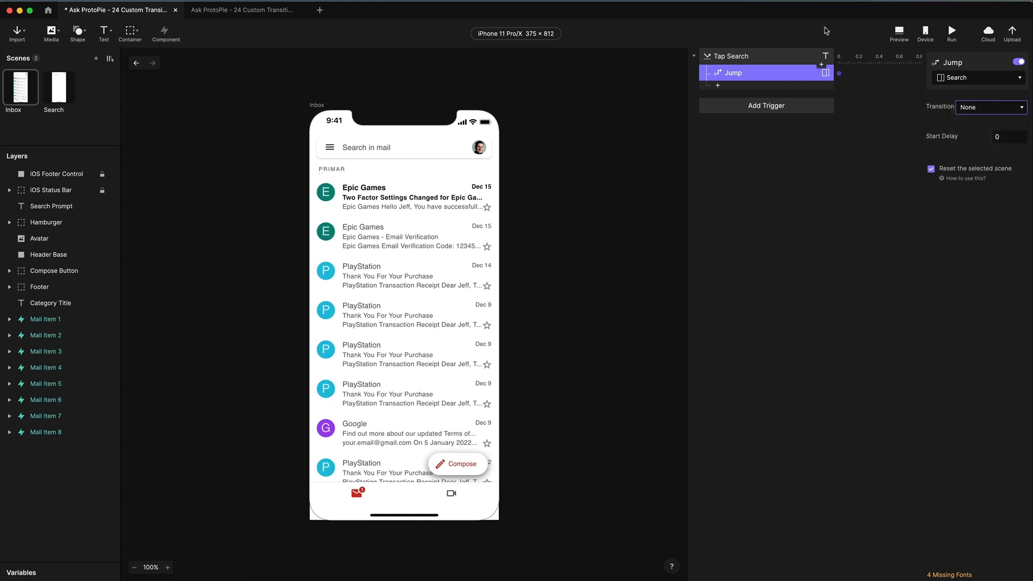
- Run the preview again and go between Inbox and Search twice to examine the scene change without a transition
left_click(899, 34)
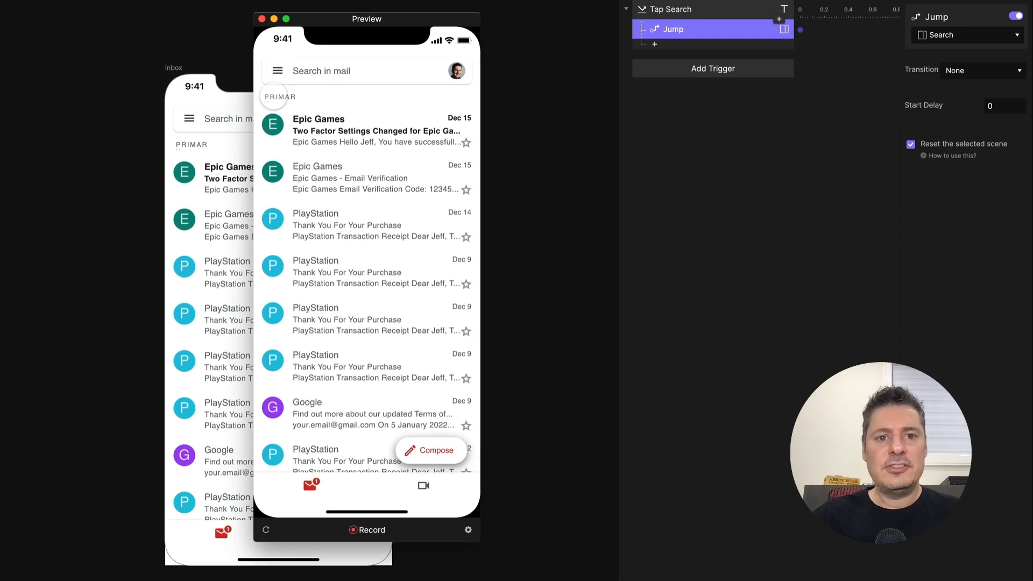
left_click(340, 69)
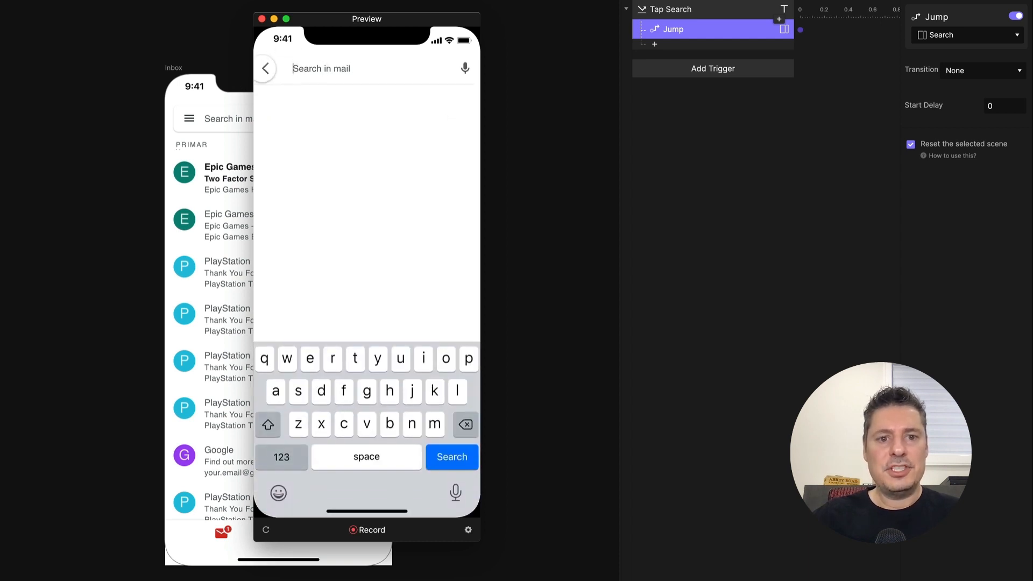
left_click(267, 66)
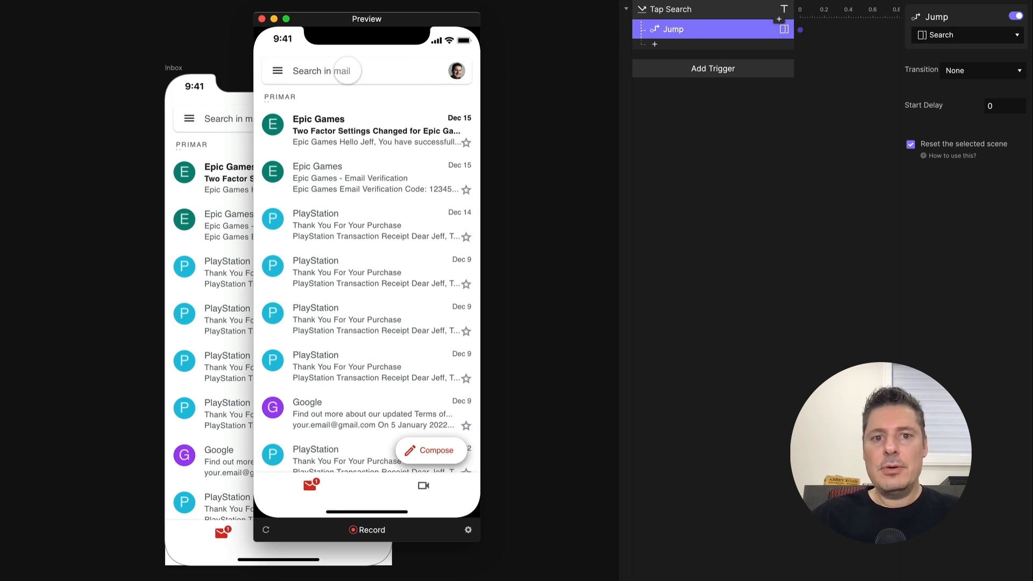
left_click(348, 71)
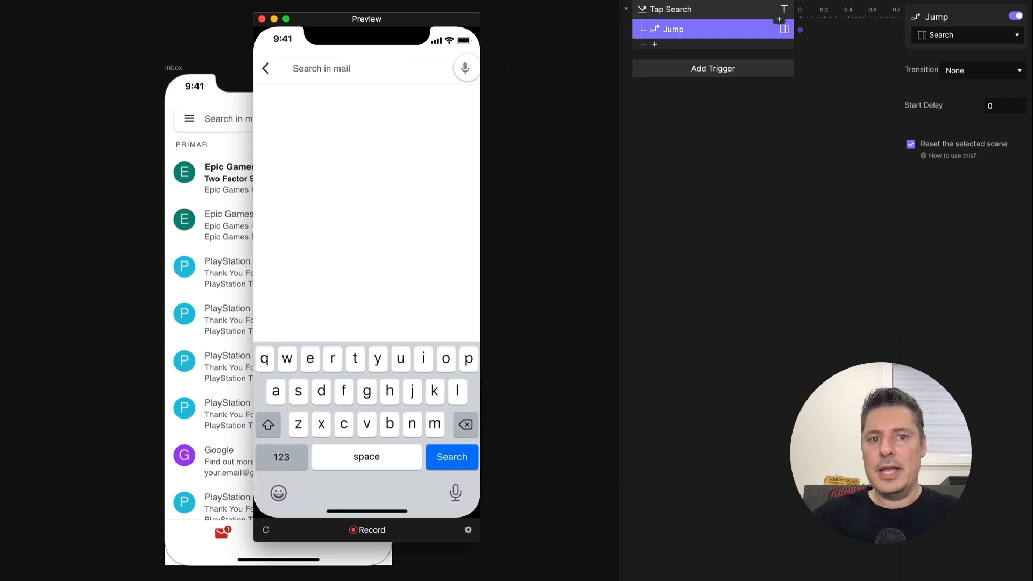
left_click(266, 68)
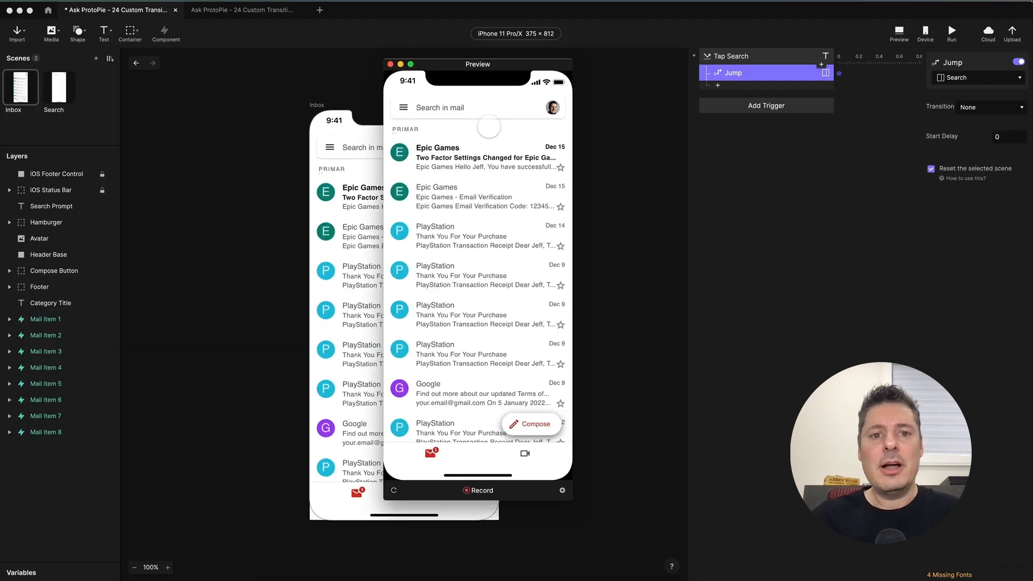
left_click(390, 64)
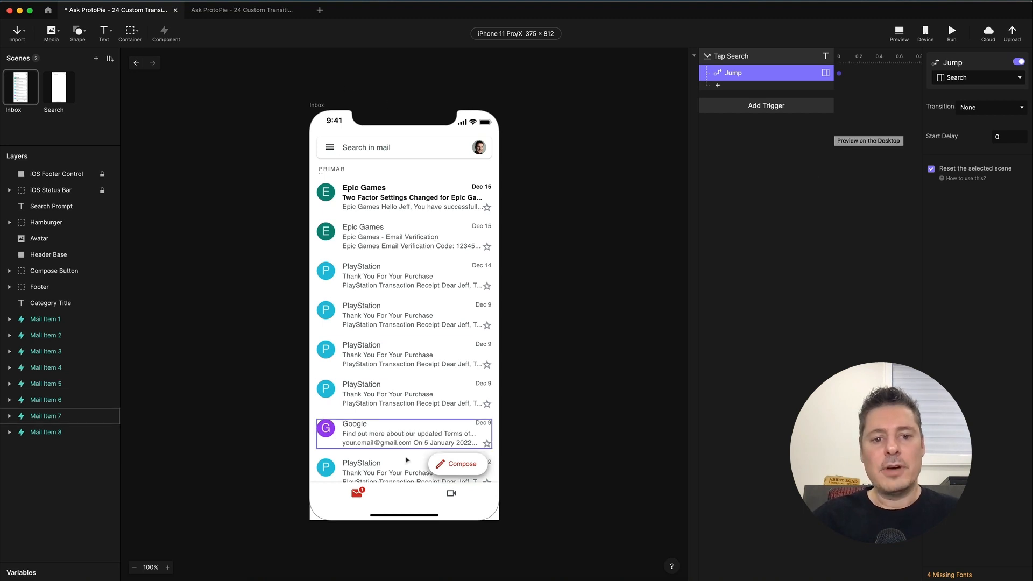
- Compare the layout of the Search scene with the Inbox scene
left_click(61, 89)
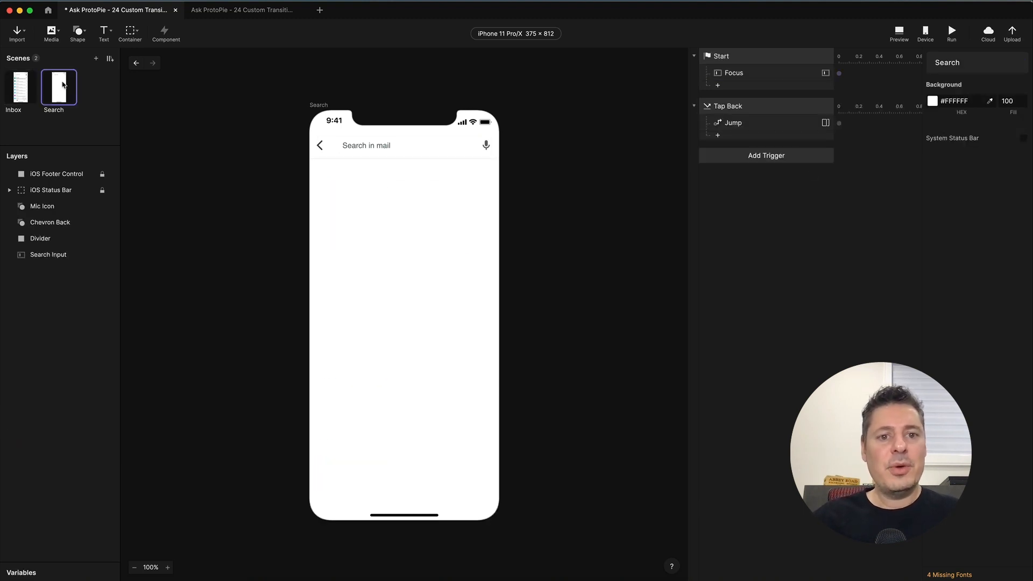
left_click(408, 152)
left_click(358, 125)
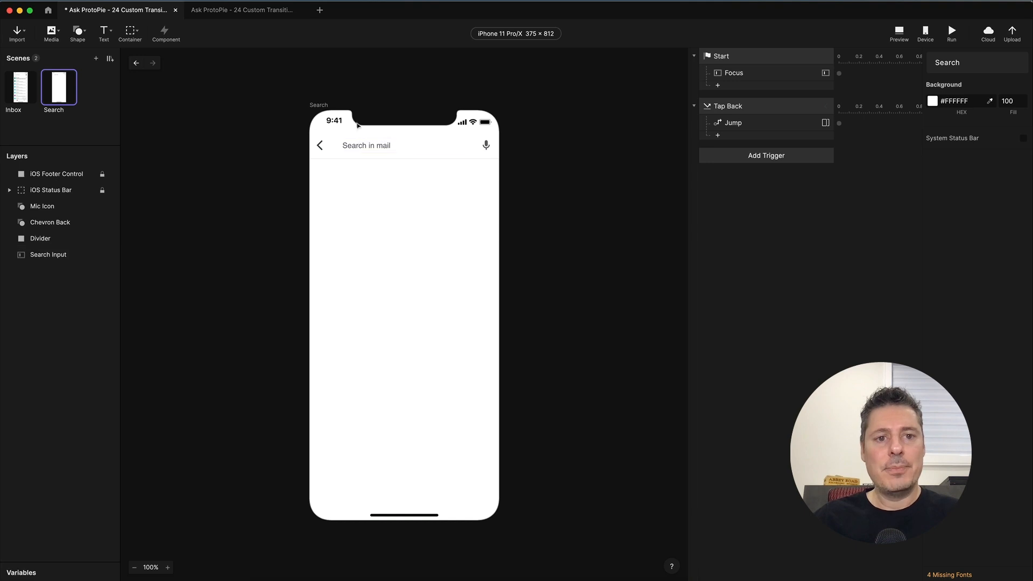
left_click(20, 88)
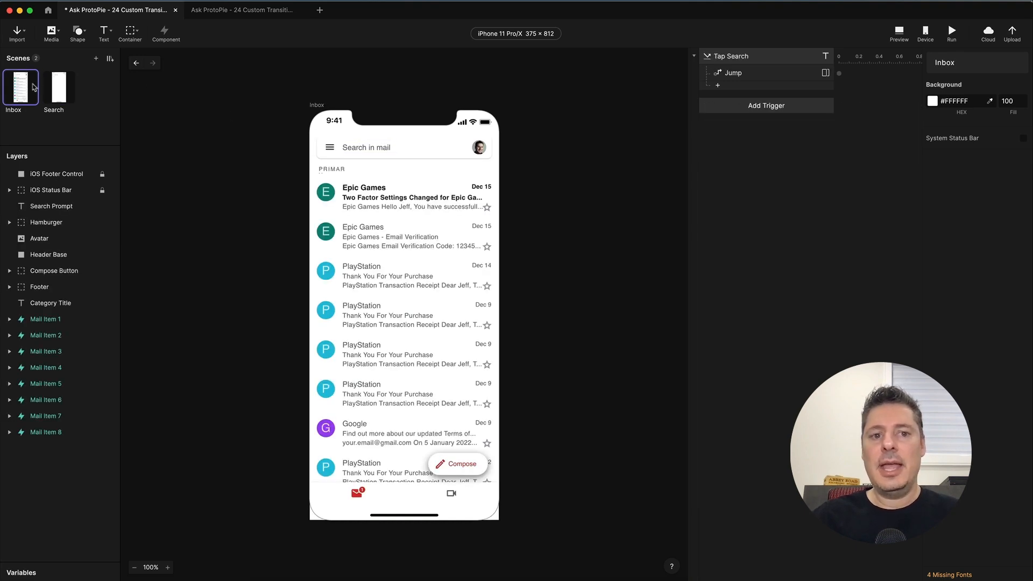
- Disable the Jump response under the Inbox scene's Tap Search trigger
left_click(747, 75)
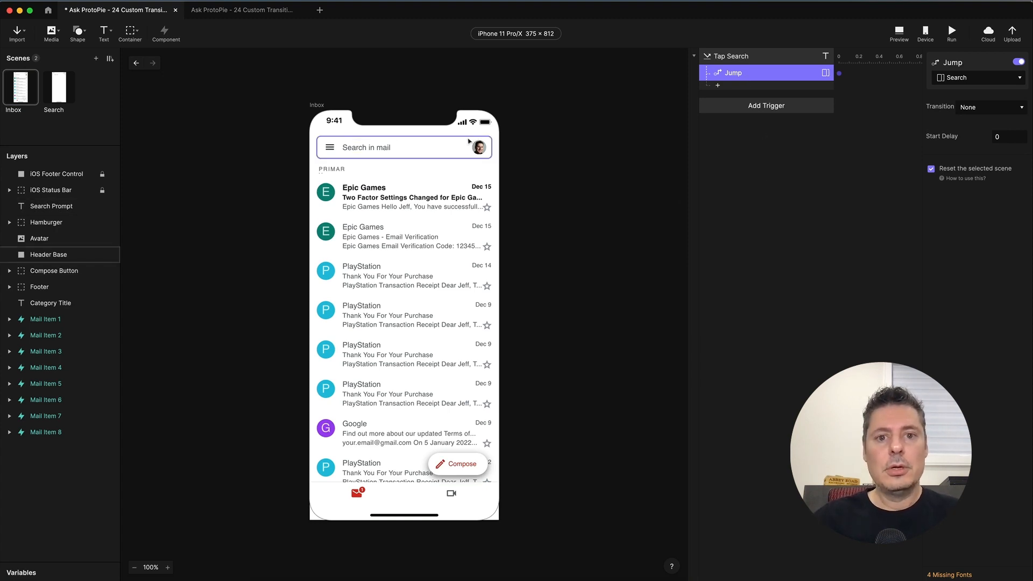
left_click(421, 149)
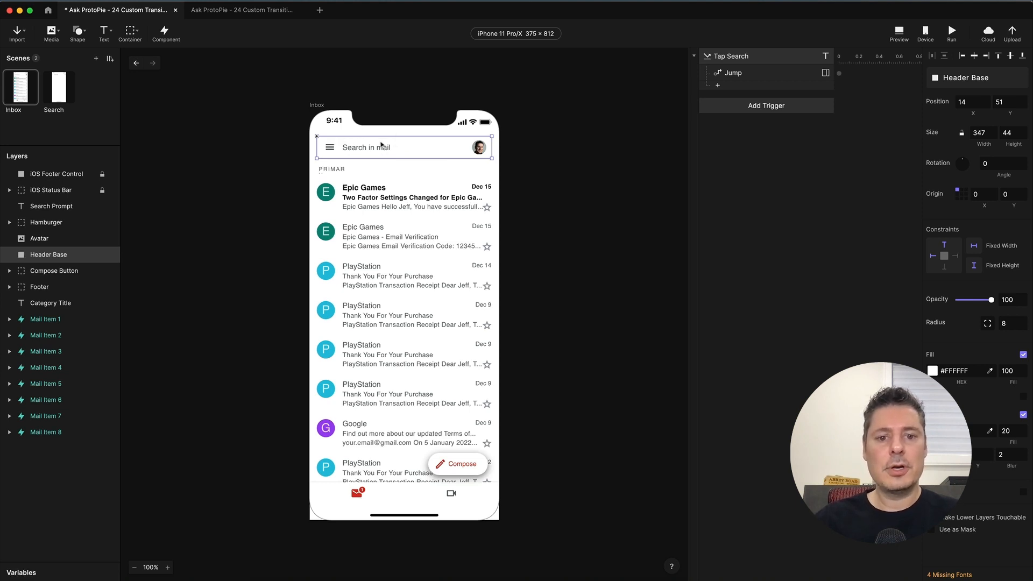
left_click(773, 81)
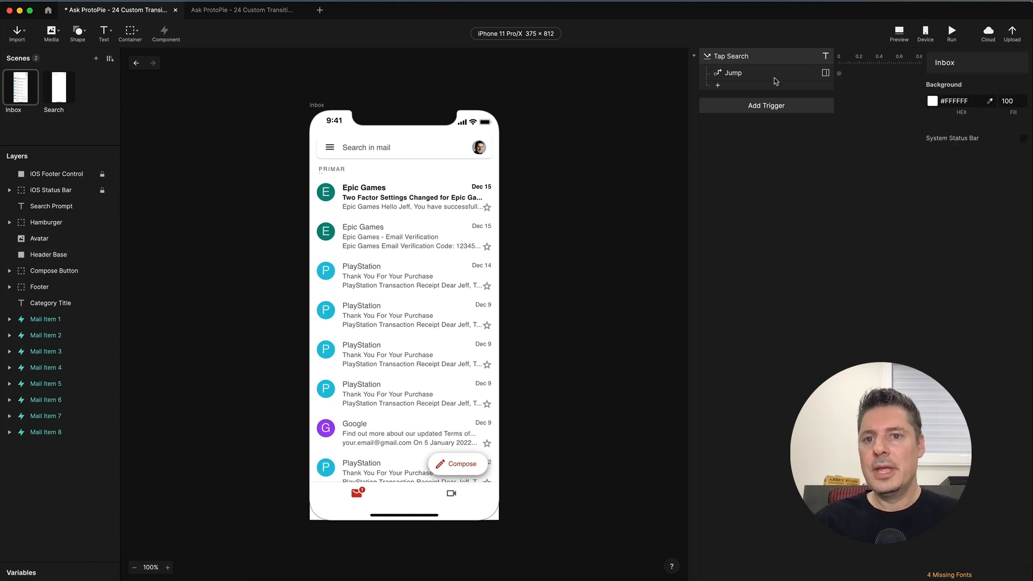
left_click(764, 74)
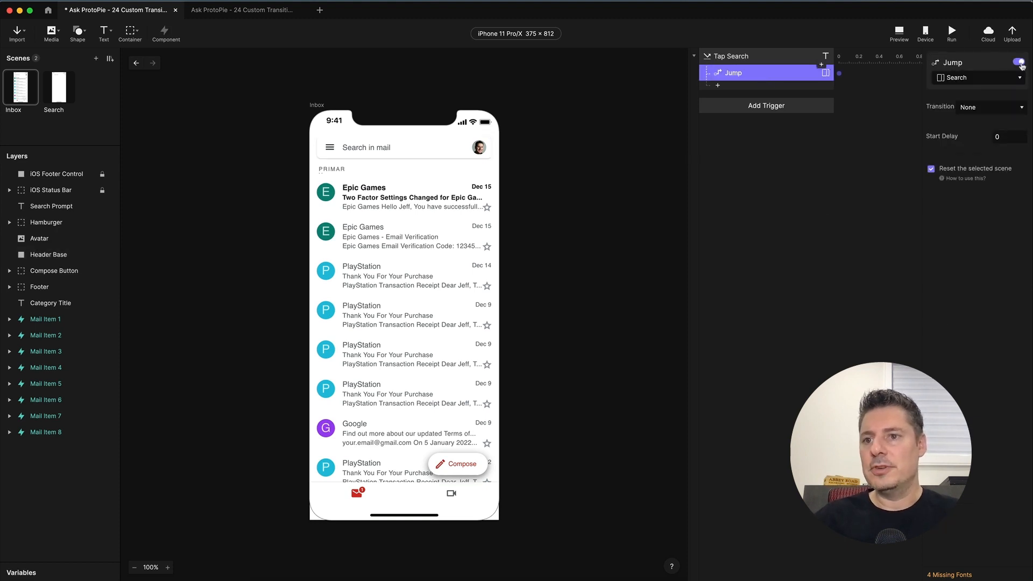
left_click(1018, 62)
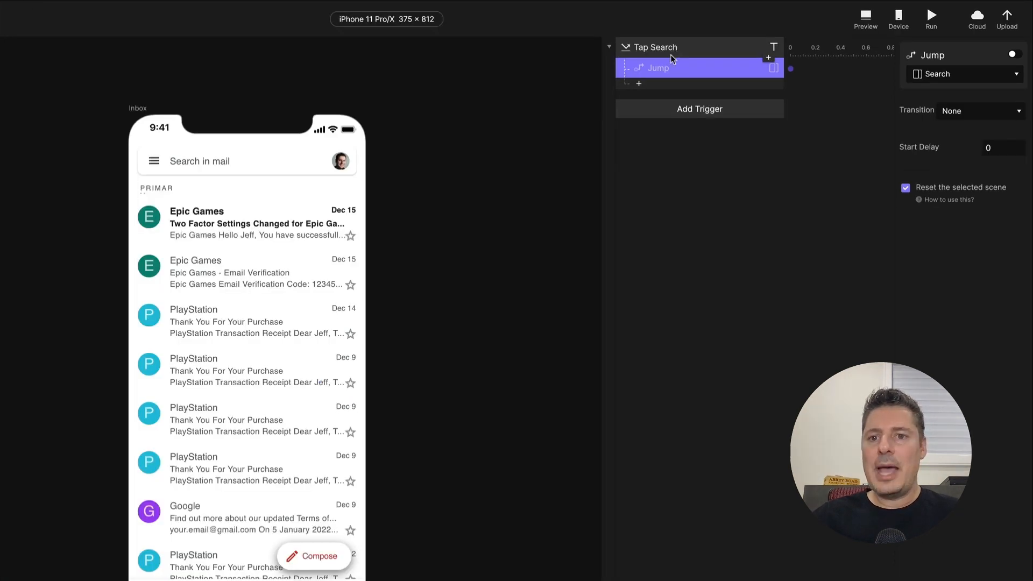
- Add a Move response to the Tap Search trigger and target the Header Base layer
left_click(663, 85)
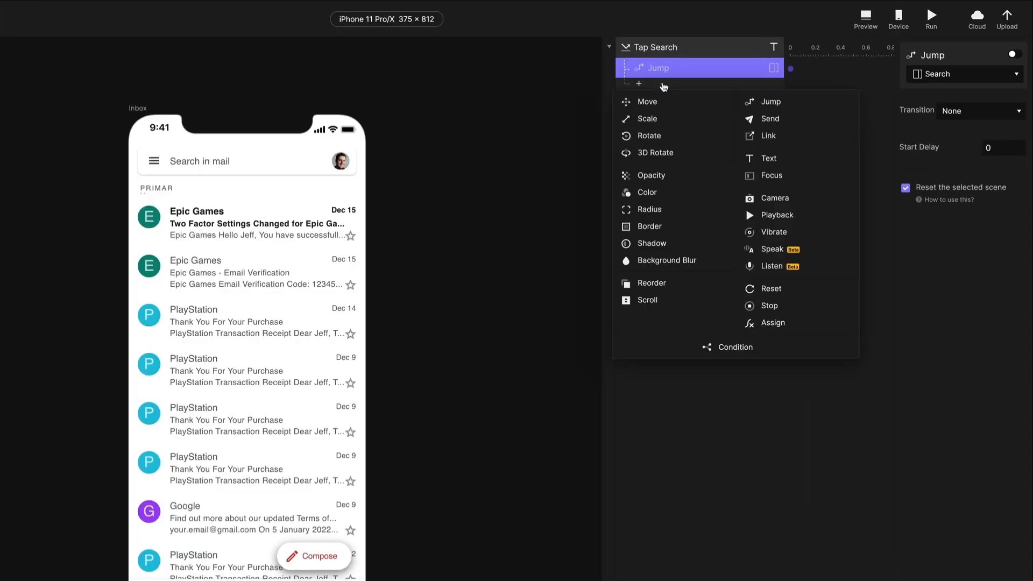
left_click(650, 103)
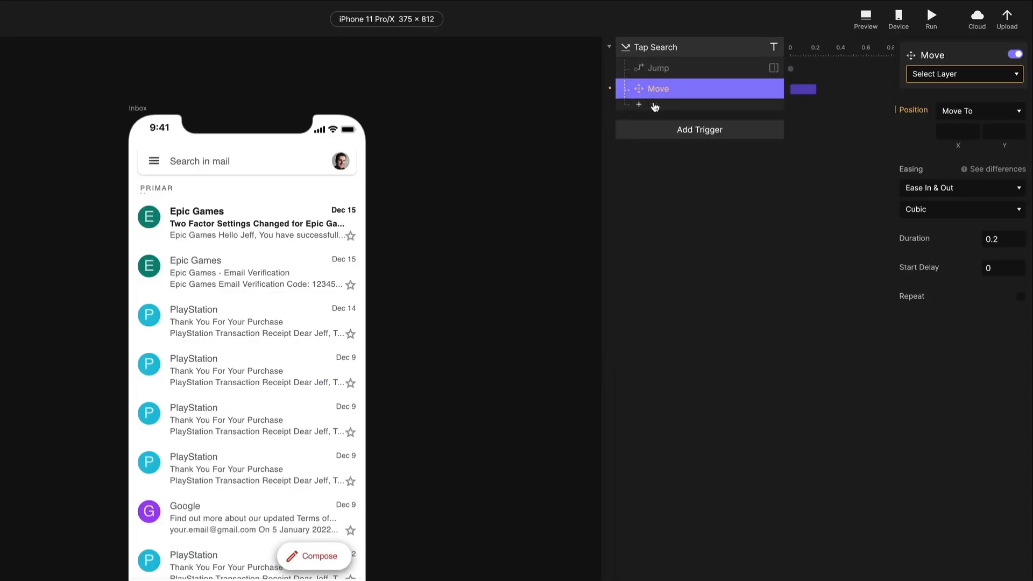
left_click(946, 78)
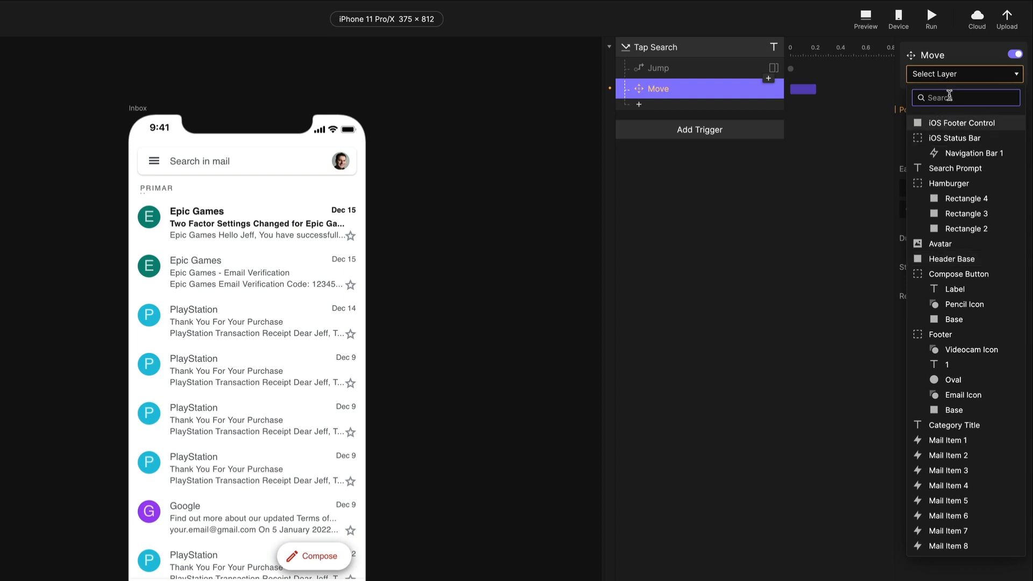
type("head")
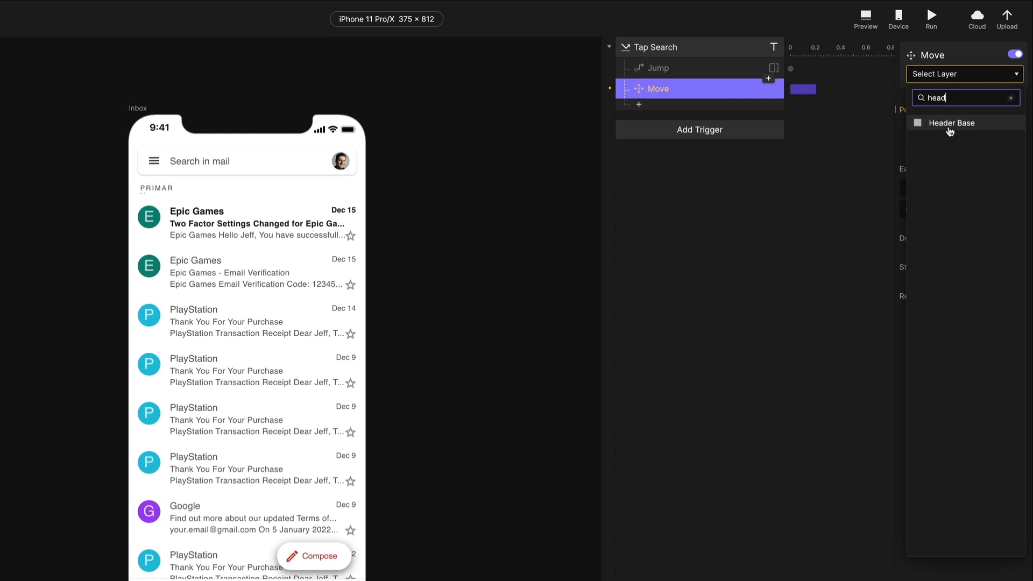
left_click(950, 124)
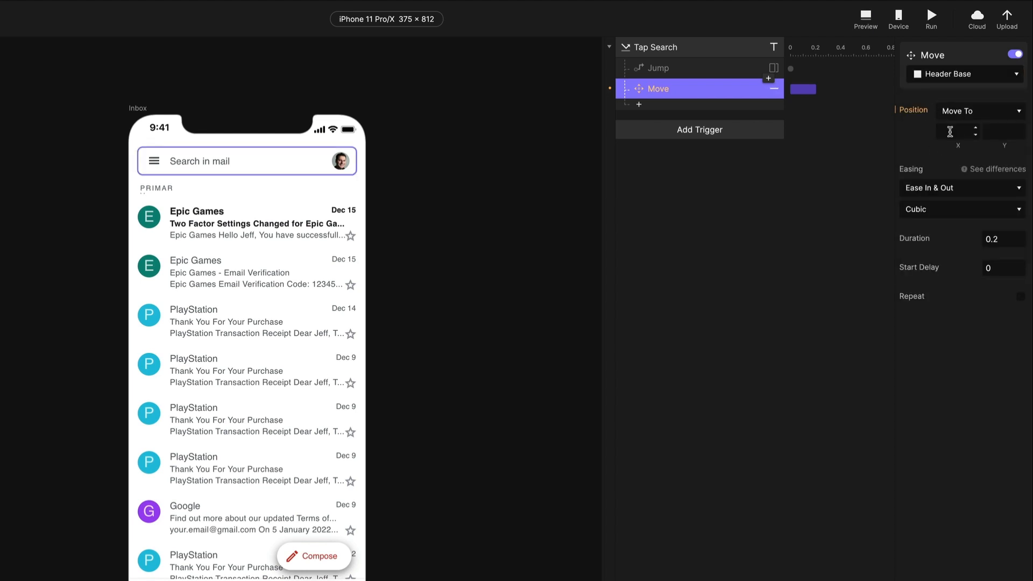
- Set the Header Base Move To position to X 0 and Y 0
left_click(950, 132)
type("0")
key("Tab")
type("0")
key("Tab")
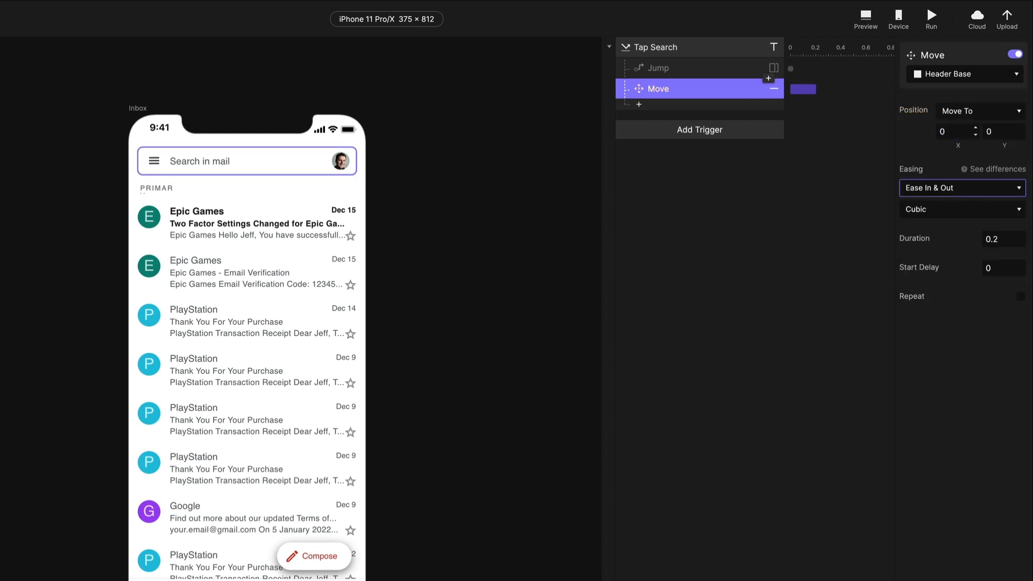
- Preview the Header Base movement by tapping the search bar, restart the prototype and close the preview
left_click(865, 19)
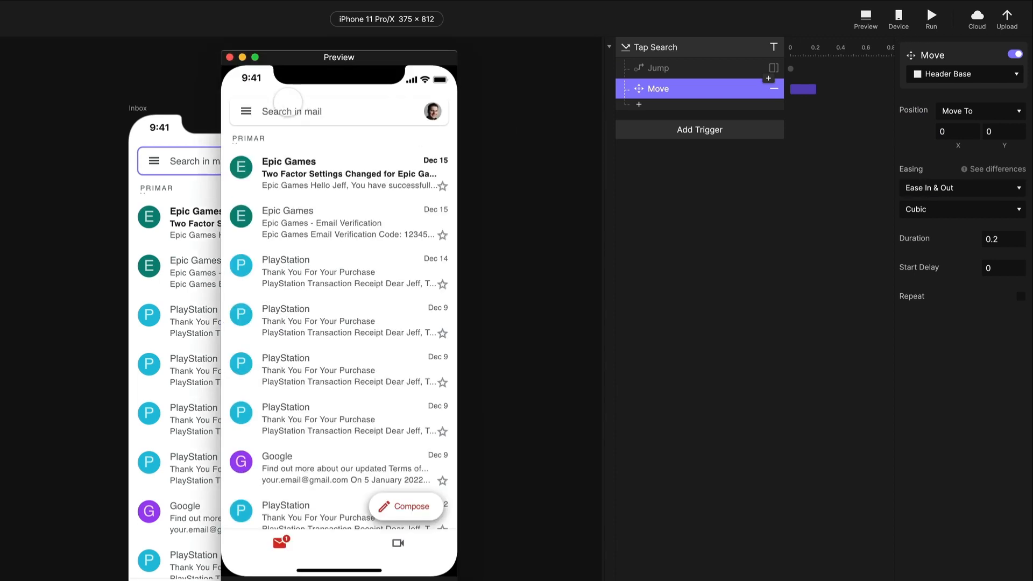
left_click(288, 111)
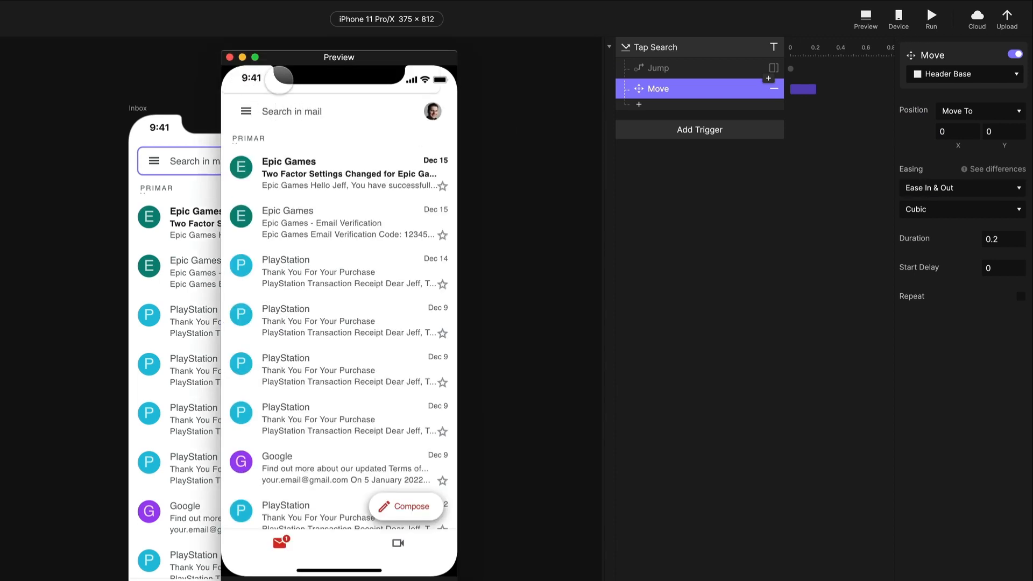
left_click(233, 580)
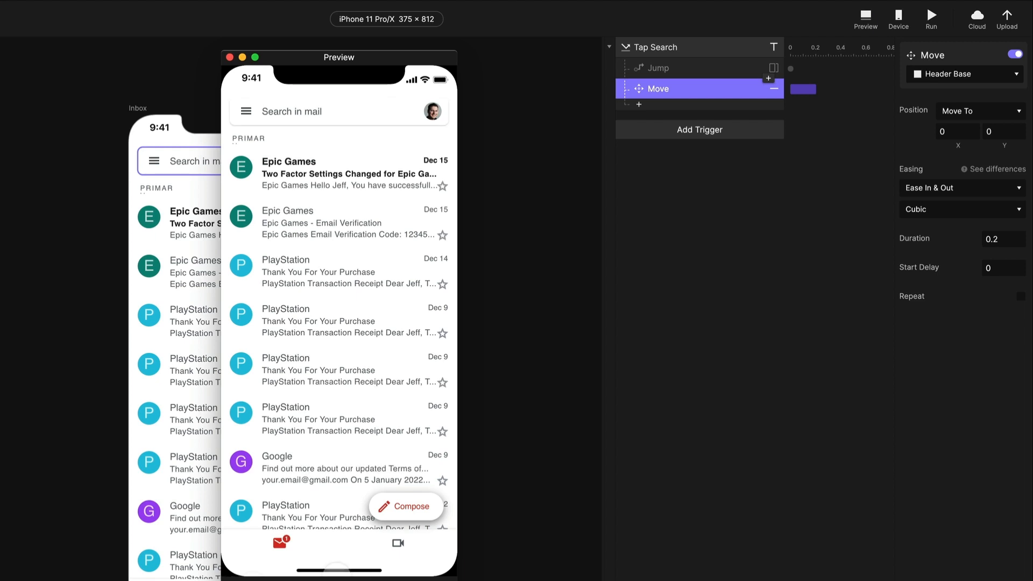
left_click(229, 57)
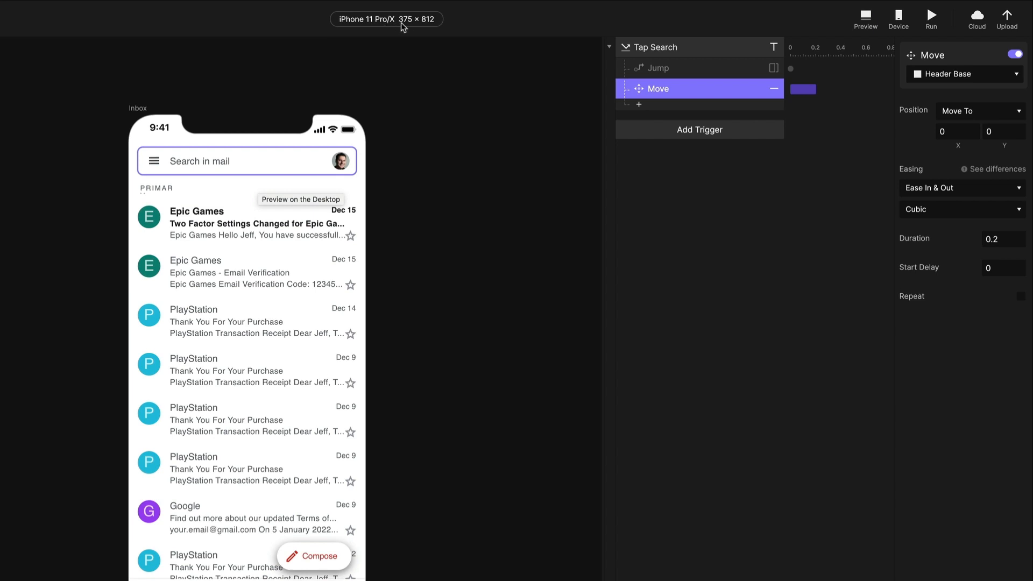
- Add a Scale response for Header Base under Tap Search, scaling to a width of 375 and the full screen height
left_click(708, 154)
left_click(660, 98)
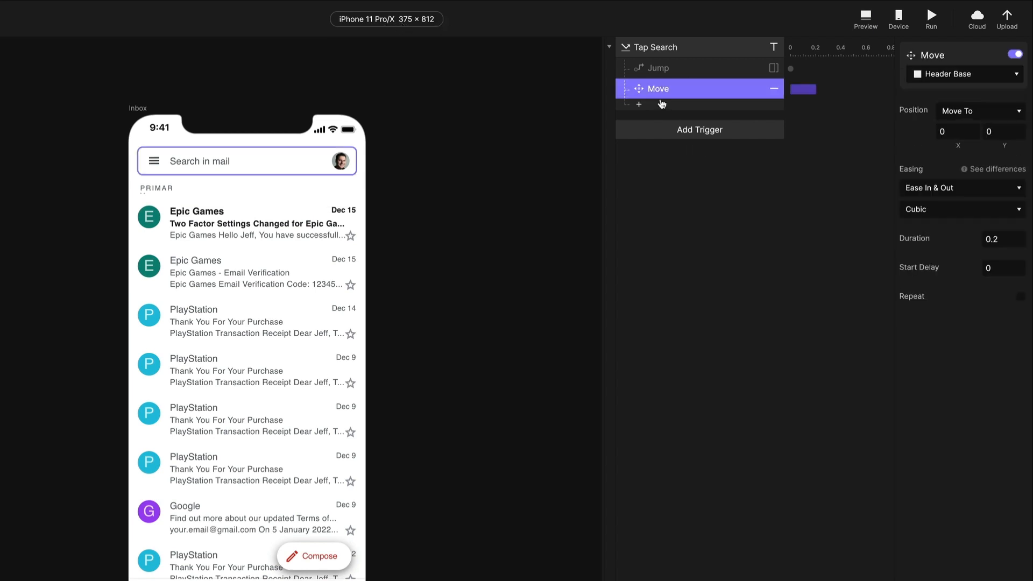
left_click(661, 105)
left_click(648, 140)
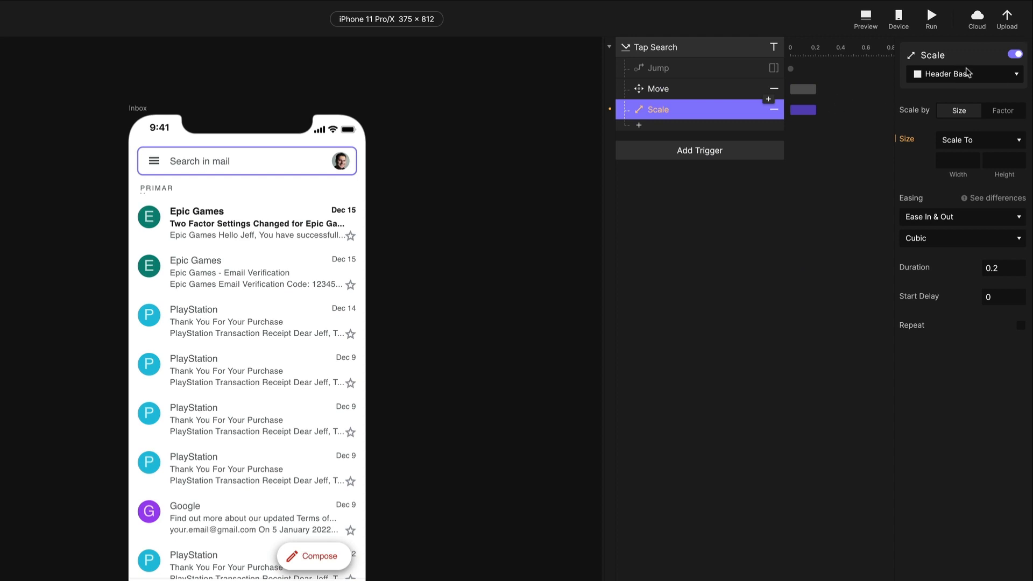
left_click(953, 162)
type("375")
key("Tab")
left_click(867, 181)
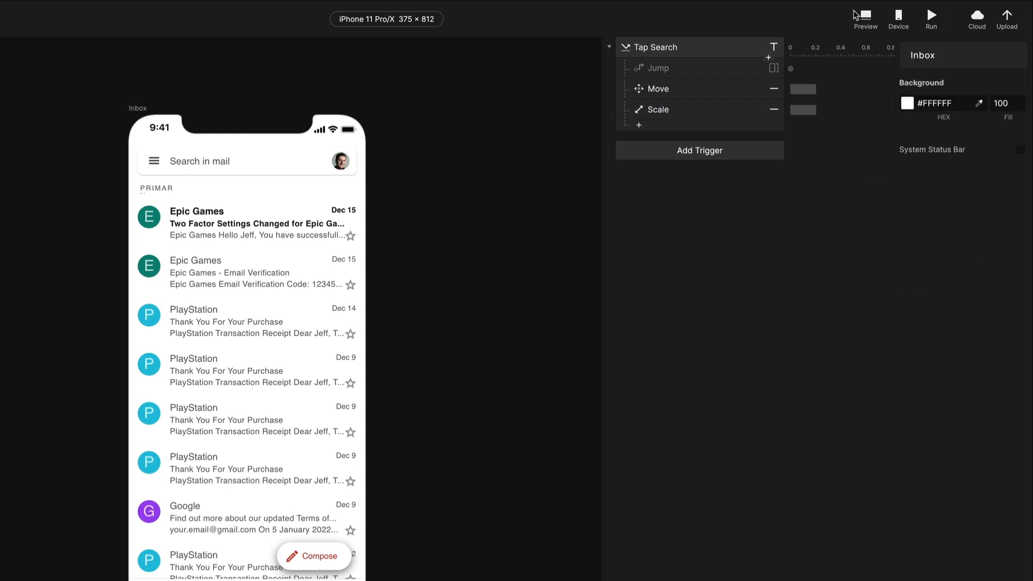
- Preview the Header Base scaling by tapping the search bar, and close the preview
left_click(870, 20)
left_click(269, 111)
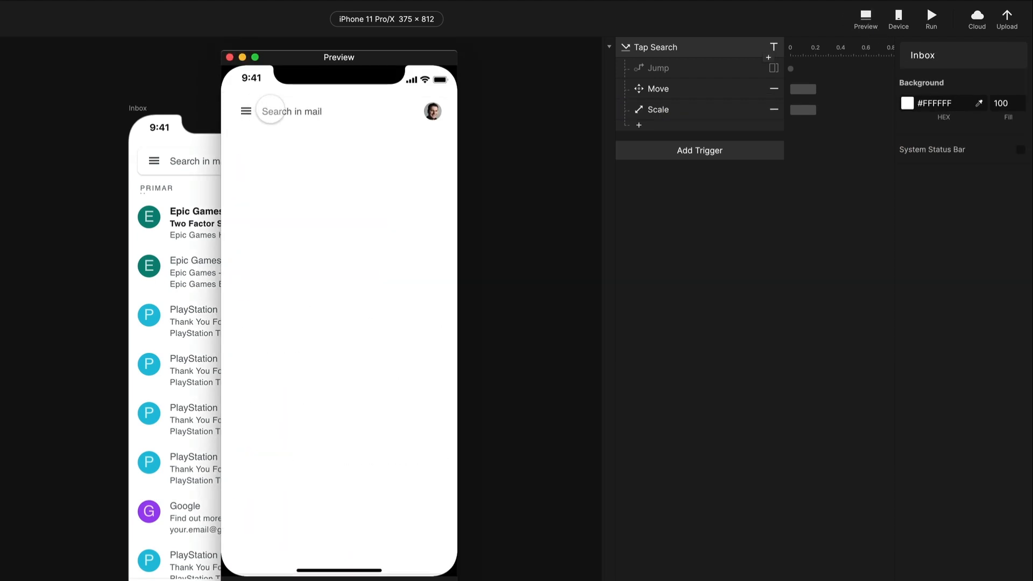
left_click(230, 58)
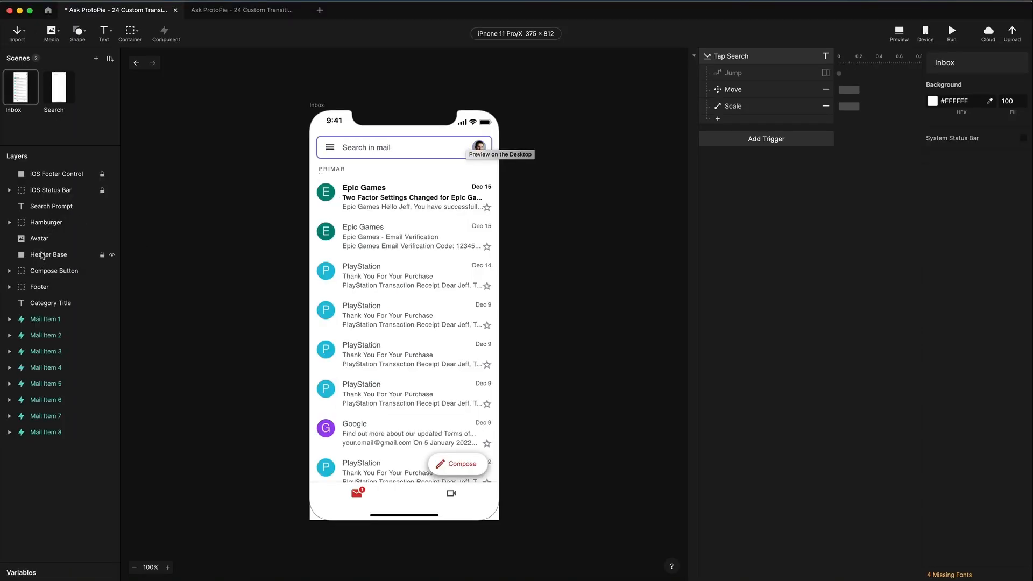
- Draw a rectangle about 132 by 187 directly above the Compose Button layer and fill it with #000000
left_click(41, 273)
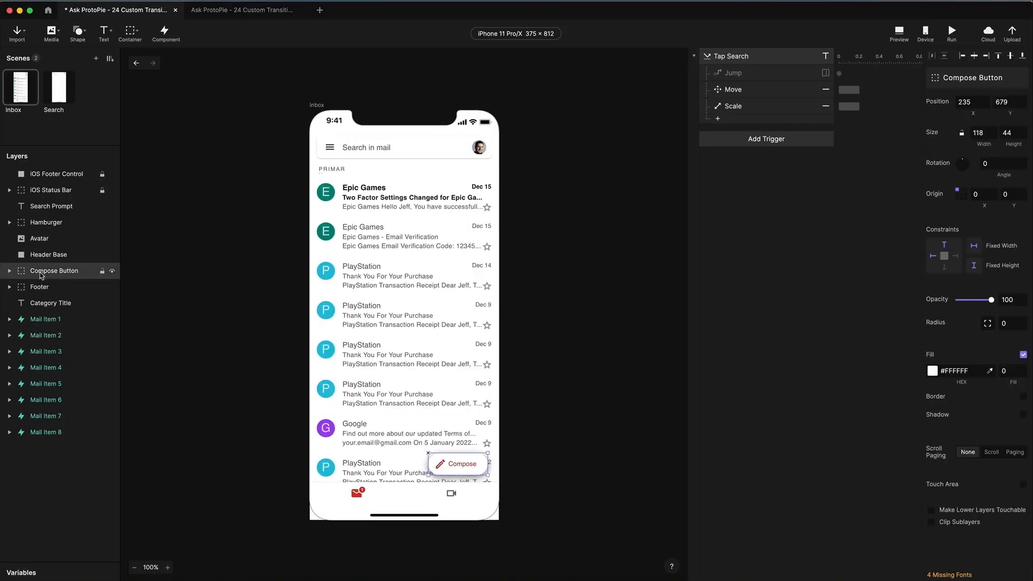
left_click(79, 31)
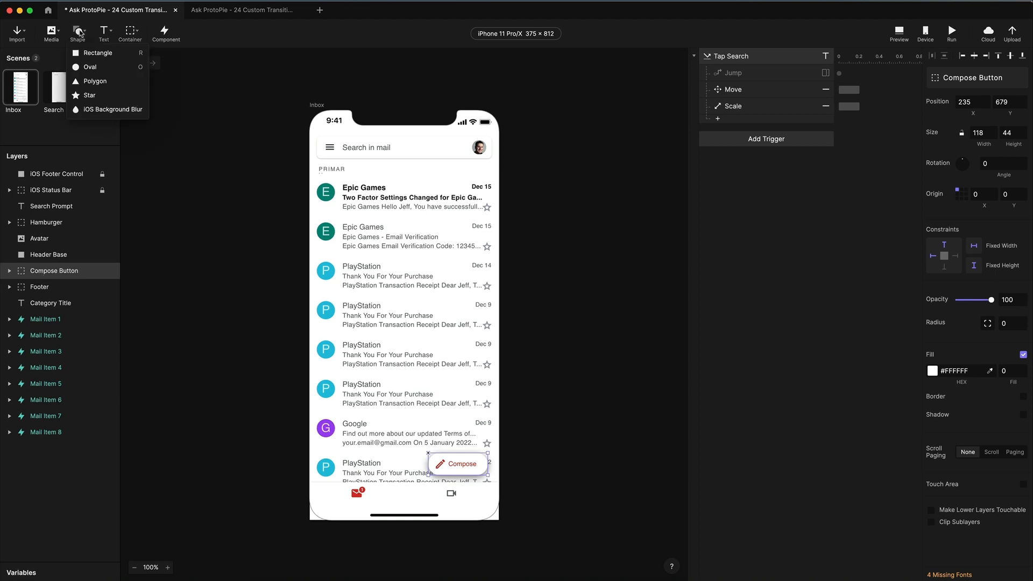
left_click(94, 55)
mouse_move(381, 268)
left_mouse_down()
mouse_move(420, 339)
mouse_move(447, 362)
left_mouse_up()
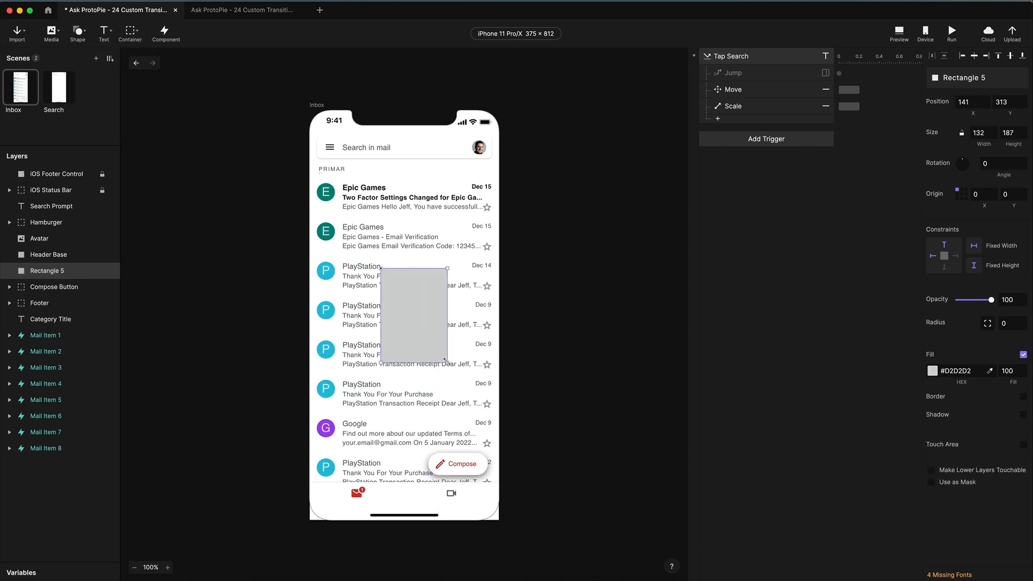
left_click(933, 370)
left_click(817, 376)
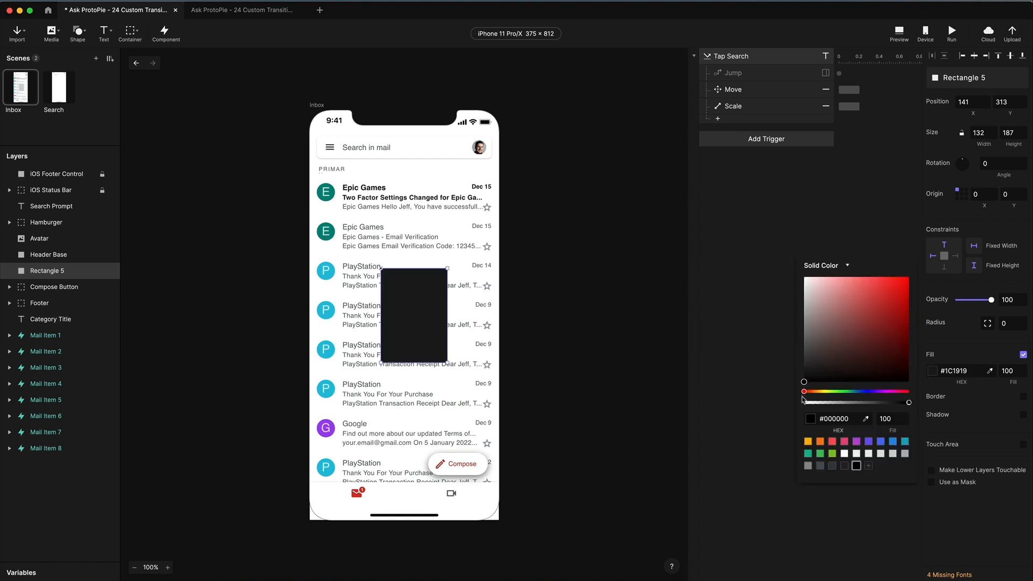
left_click(753, 348)
- Cover the whole screen with the black rectangle at X 0, Y 0, sized 375 by 812, with opacity 0
left_click(969, 100)
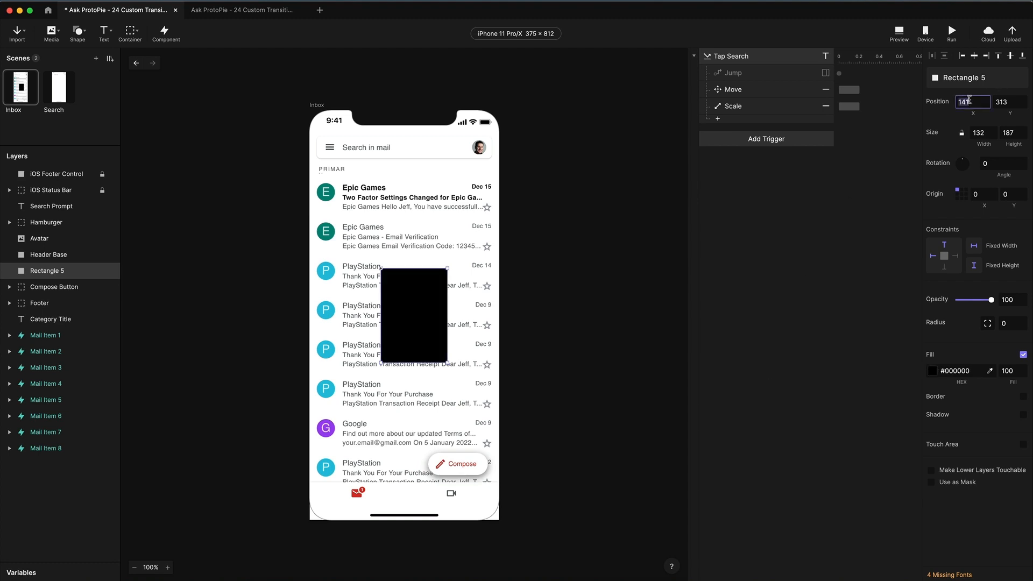
type("0")
key("Tab")
type("0")
key("Tab")
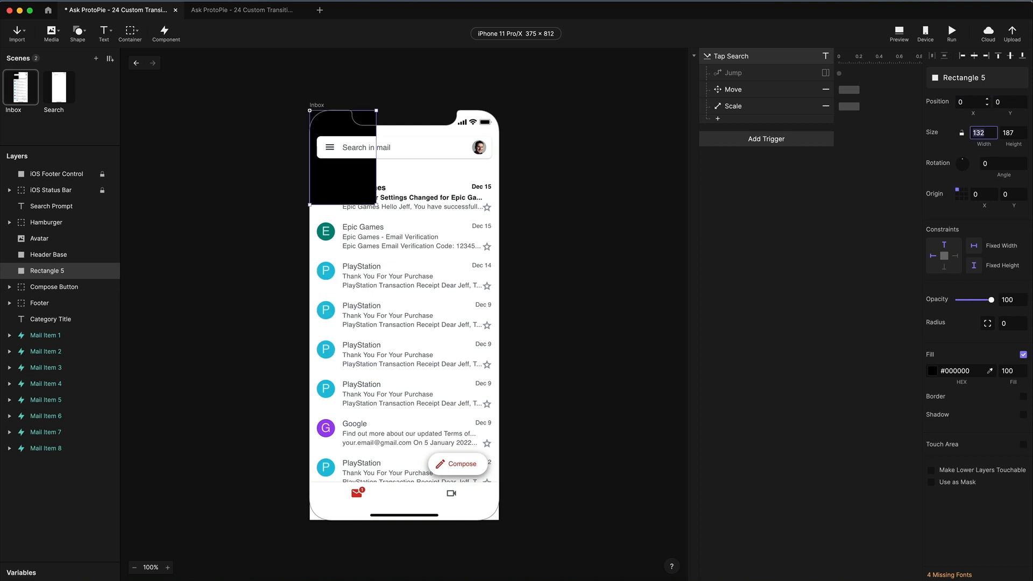
type("3")
type("812")
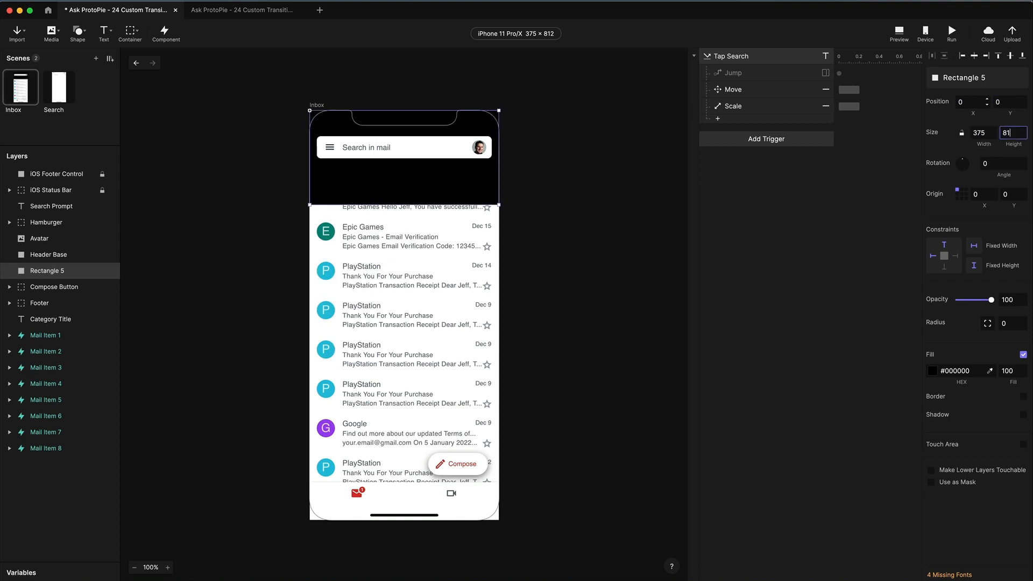
key("Tab")
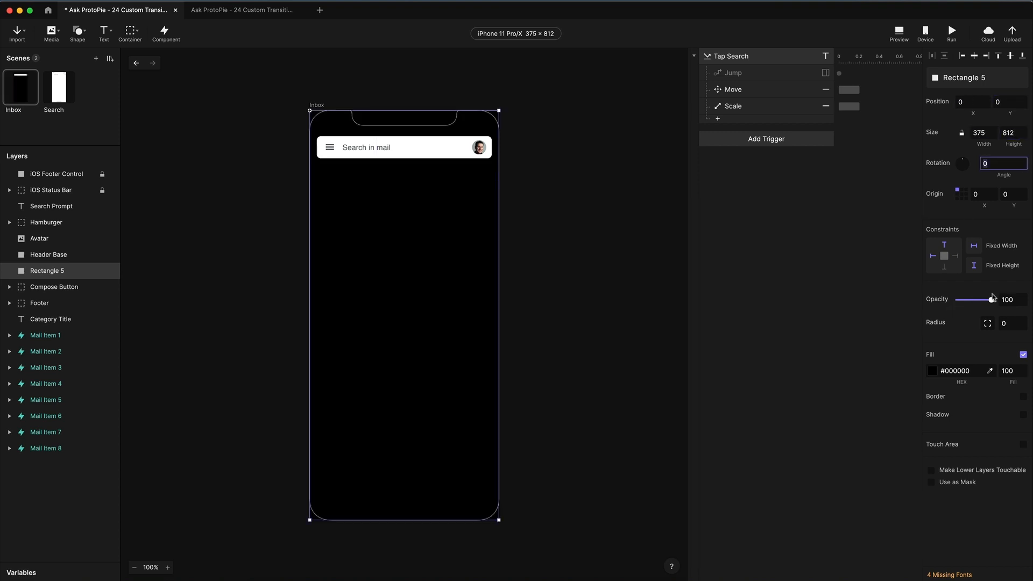
left_click_drag(993, 299, 940, 304)
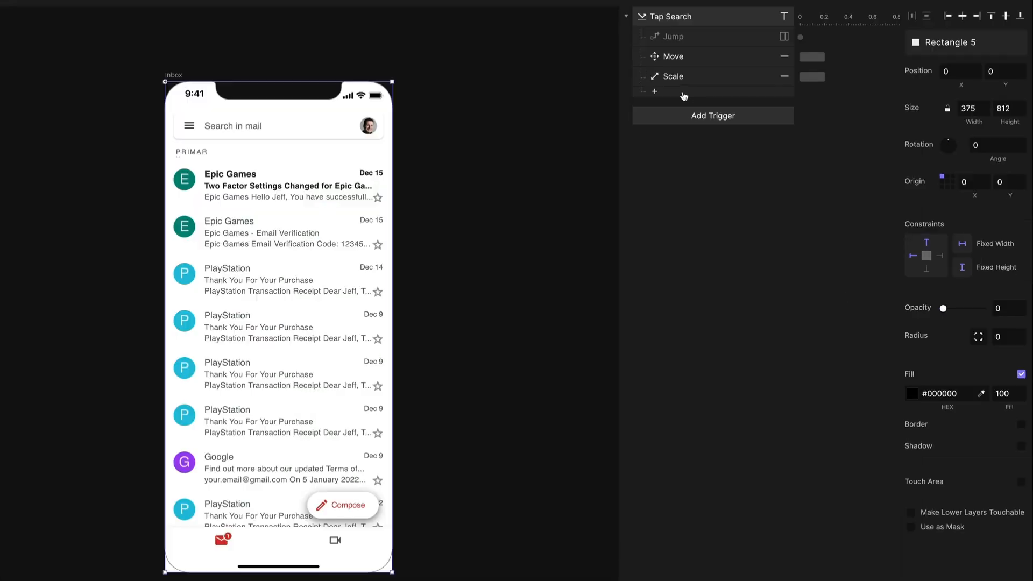
- Add an Opacity response to the Tap Search trigger
left_click(684, 96)
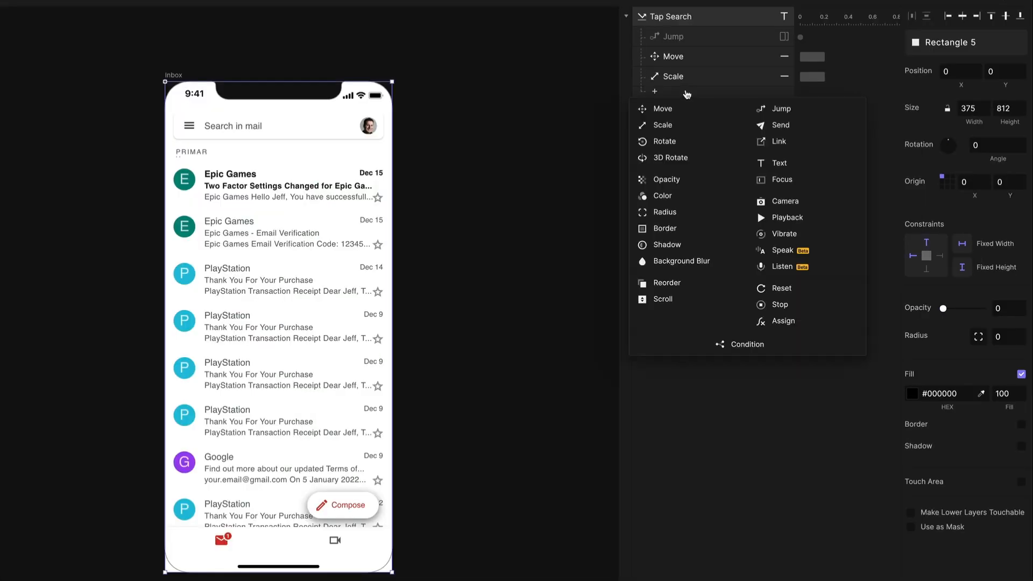
left_click(695, 23)
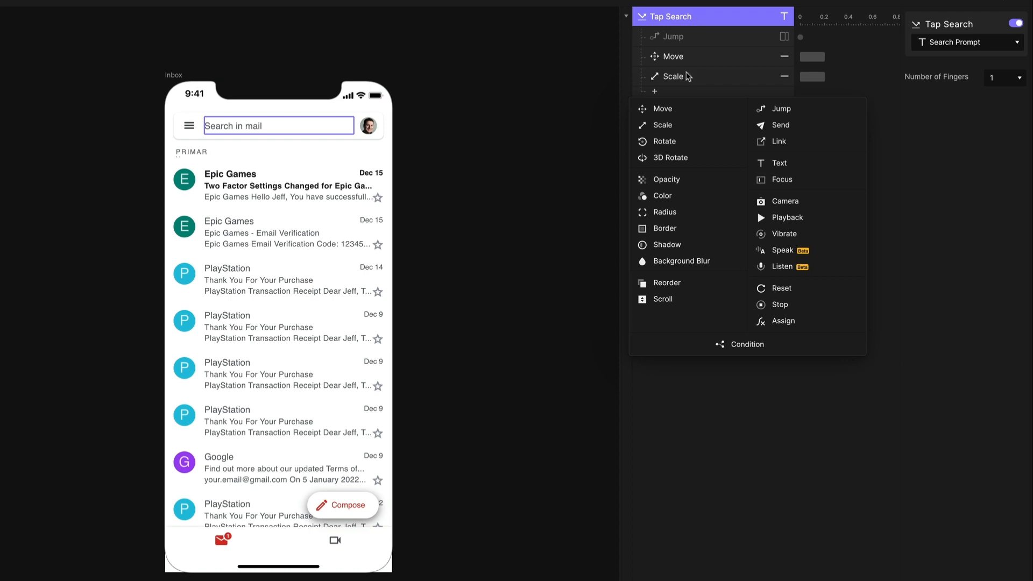
left_click(684, 96)
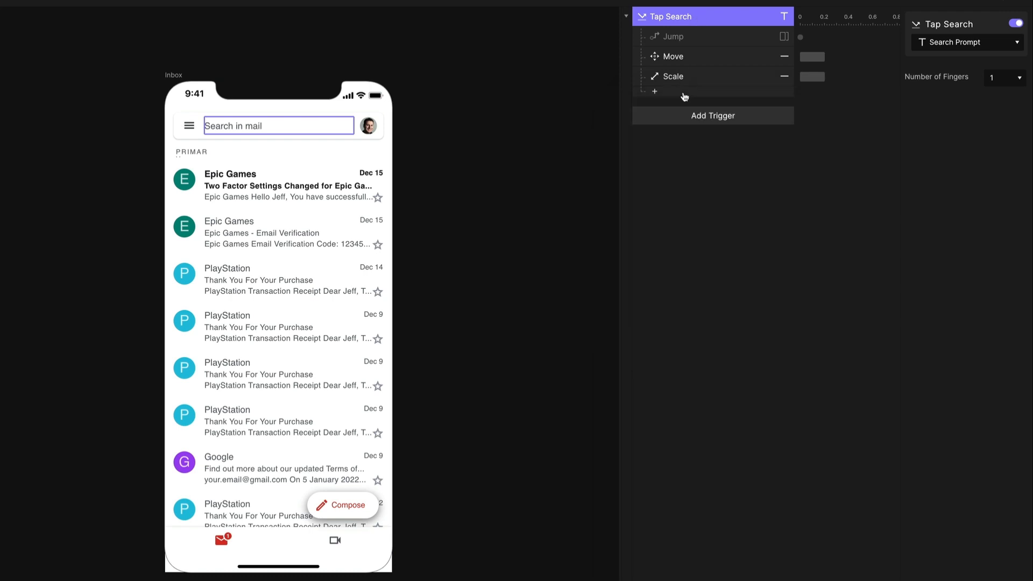
left_click(680, 96)
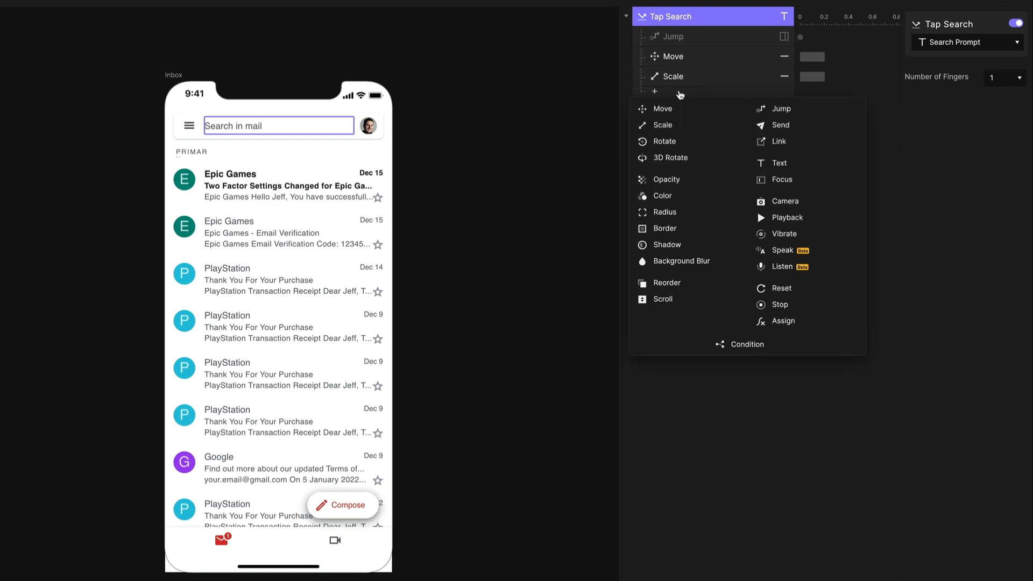
left_click(670, 180)
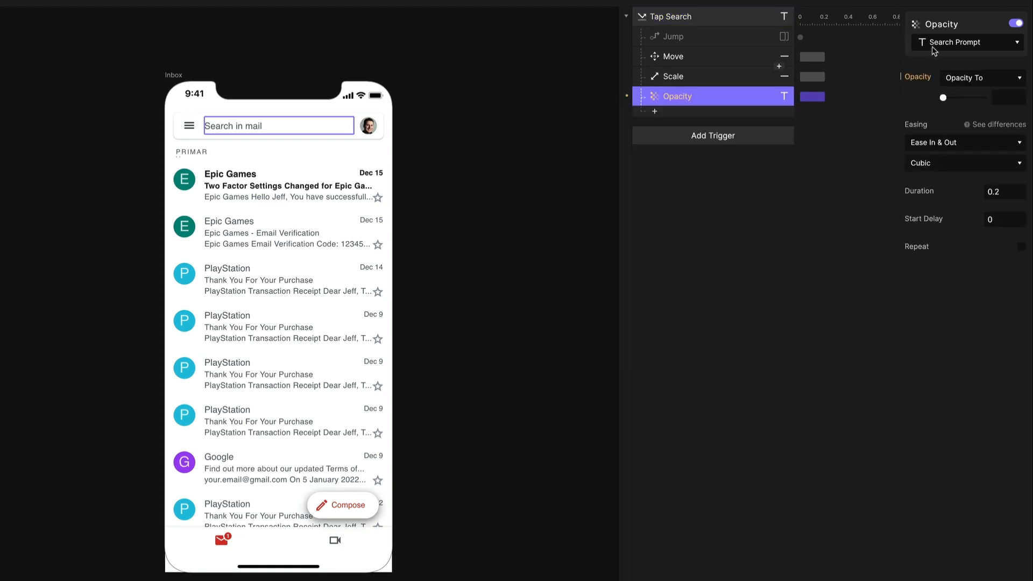
left_click(978, 47)
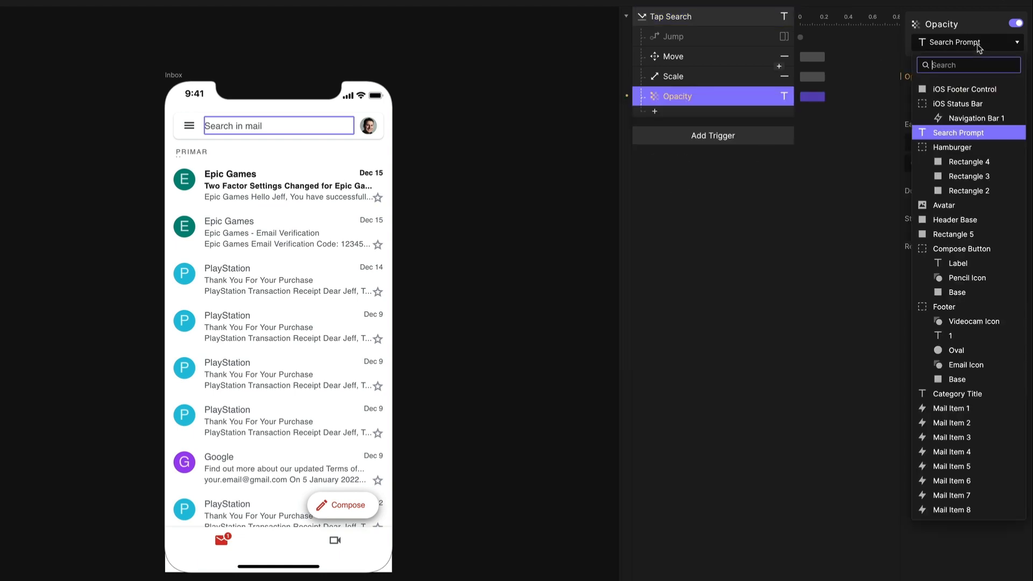
type("ve")
key("BackSpace")
key("BackSpace")
left_click(776, 237)
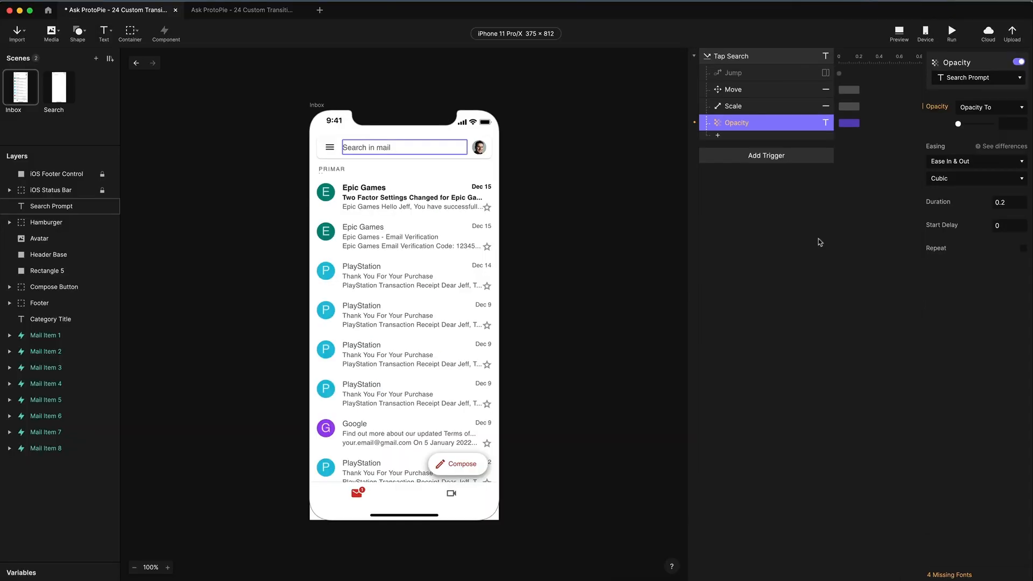
- Rename the black rectangle layer as Veil
left_click(52, 274)
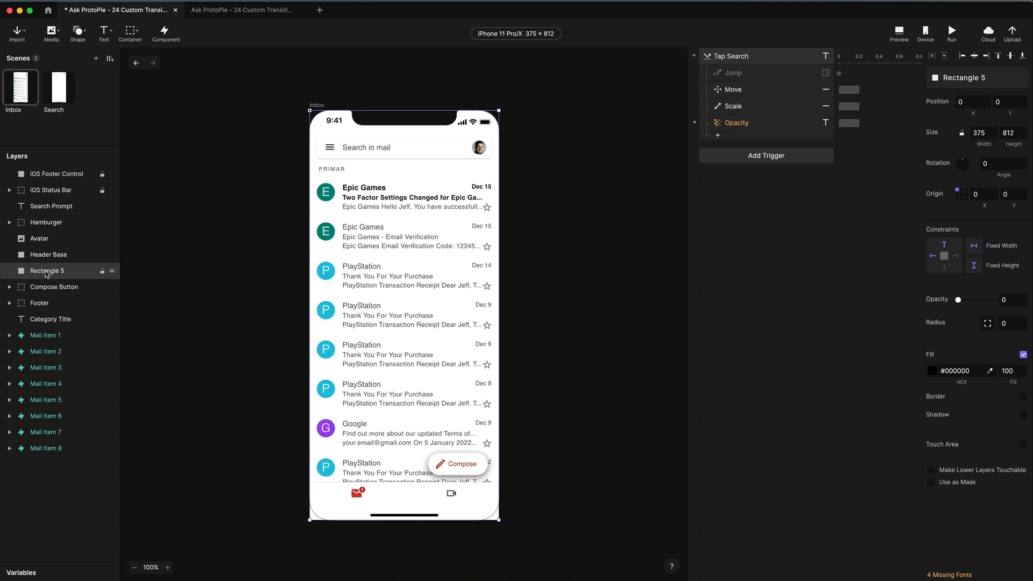
double_click(47, 270)
type("Veil")
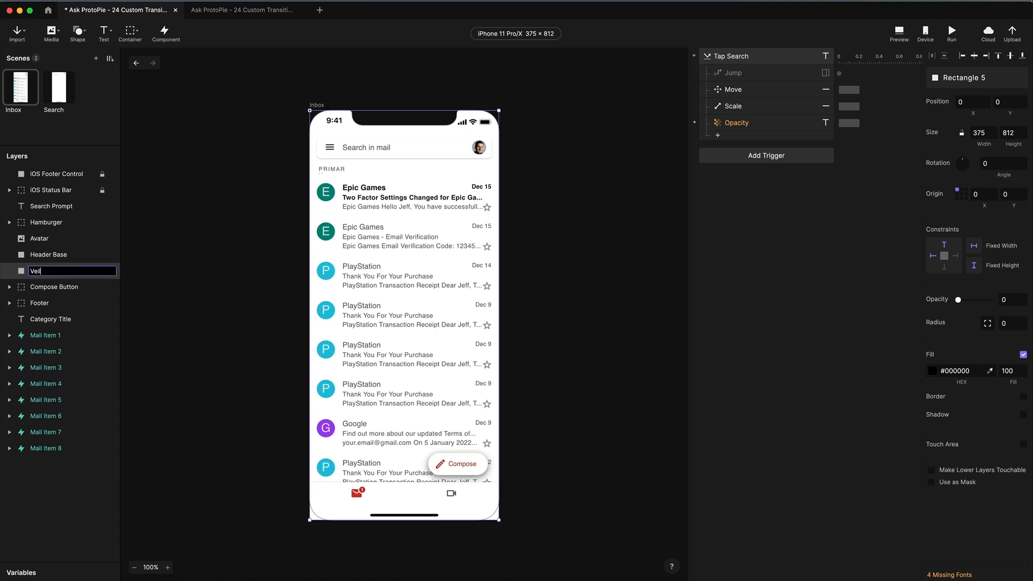
key("Return")
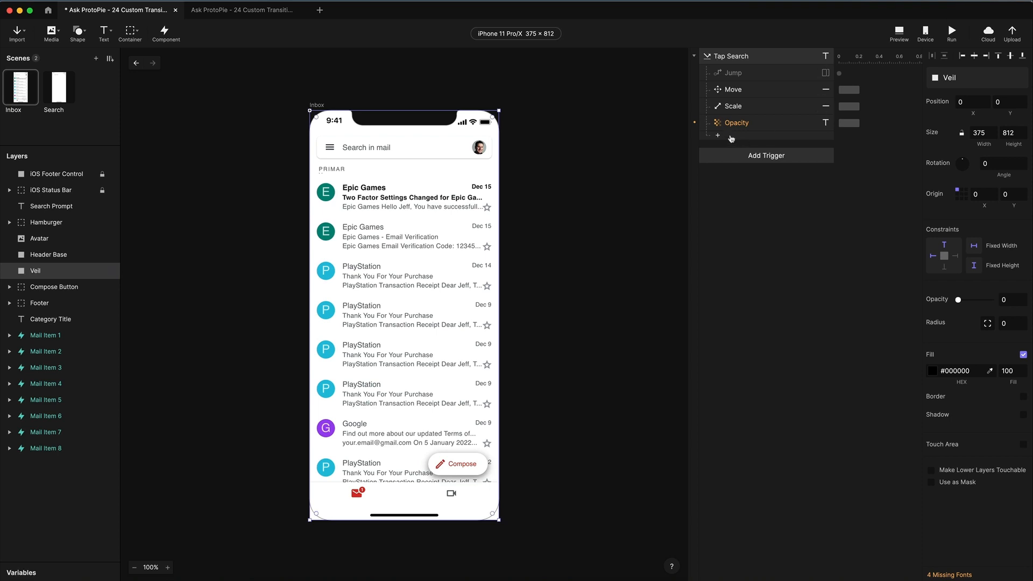
- Target the Opacity response at the Veil layer and set its Opacity To value to 40
left_click(737, 123)
left_click(970, 77)
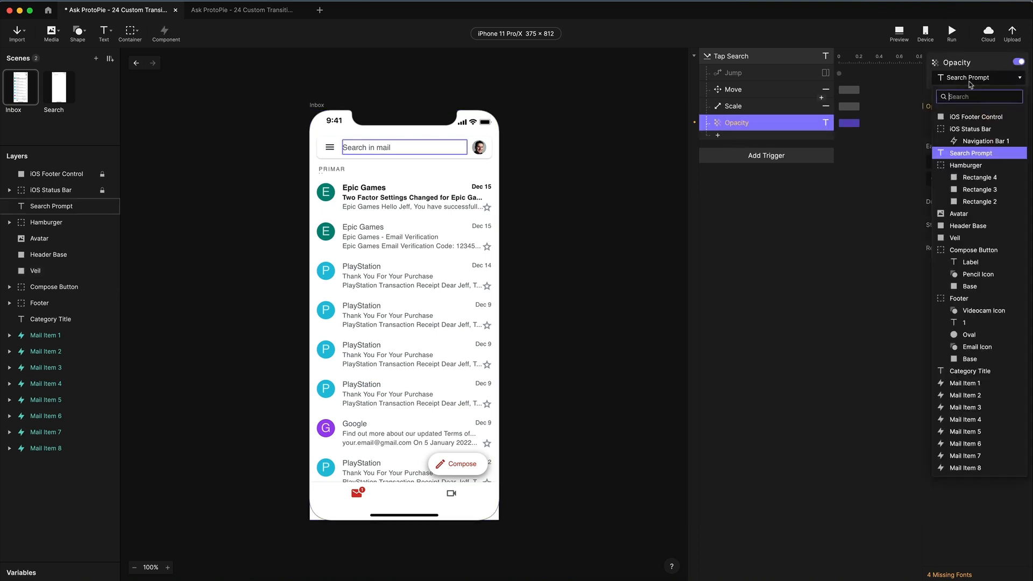
type("vei")
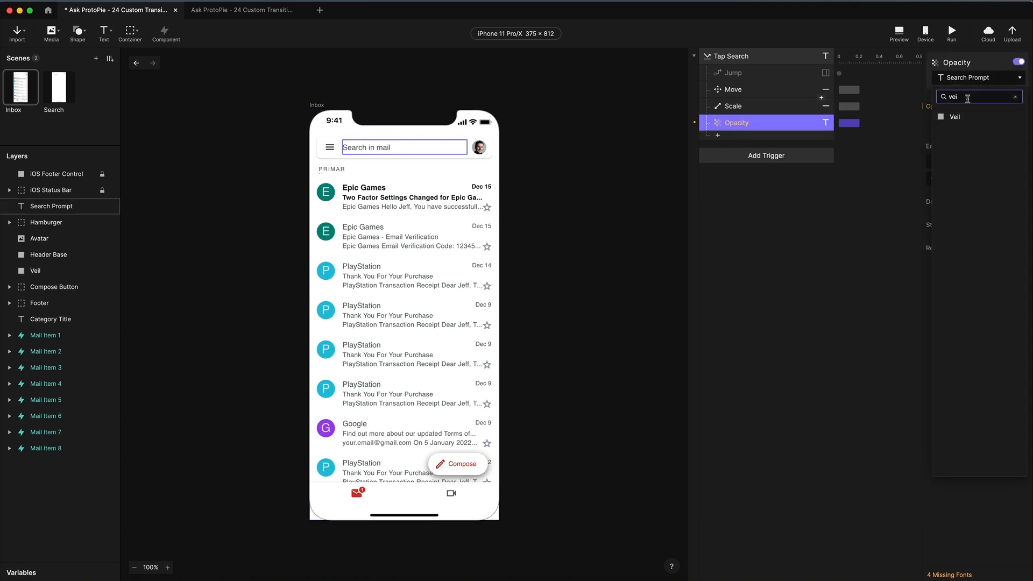
left_click(963, 118)
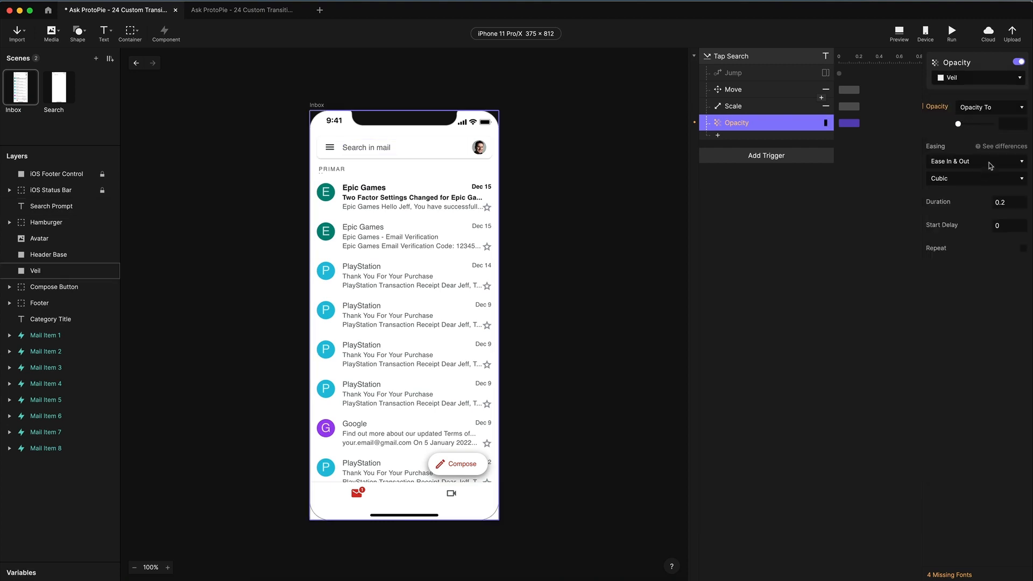
left_click(1009, 125)
type("40")
key("Return")
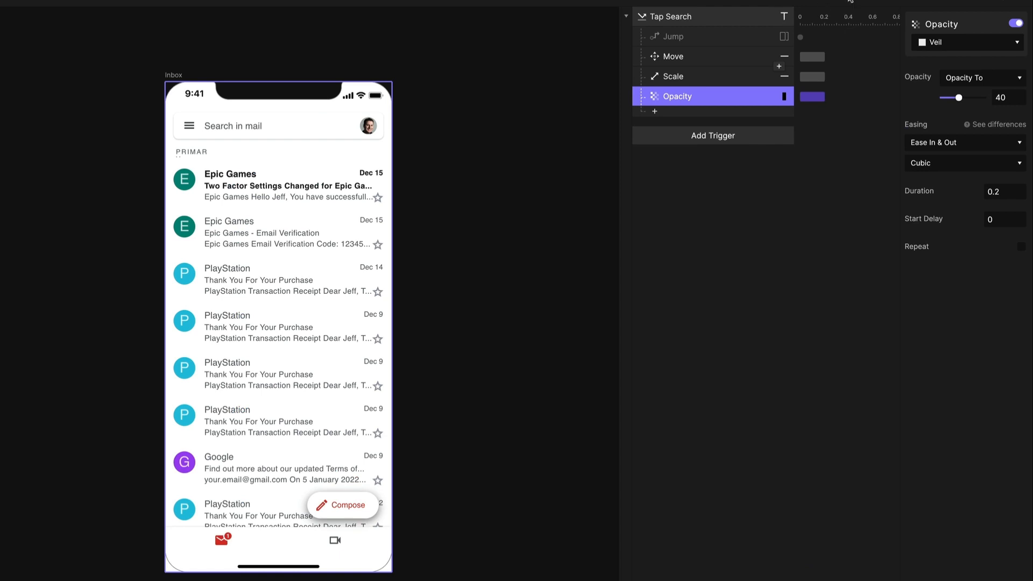
- Preview the transition with the veil fade, tapping the search bar and restarting the prototype several times
key("super+p")
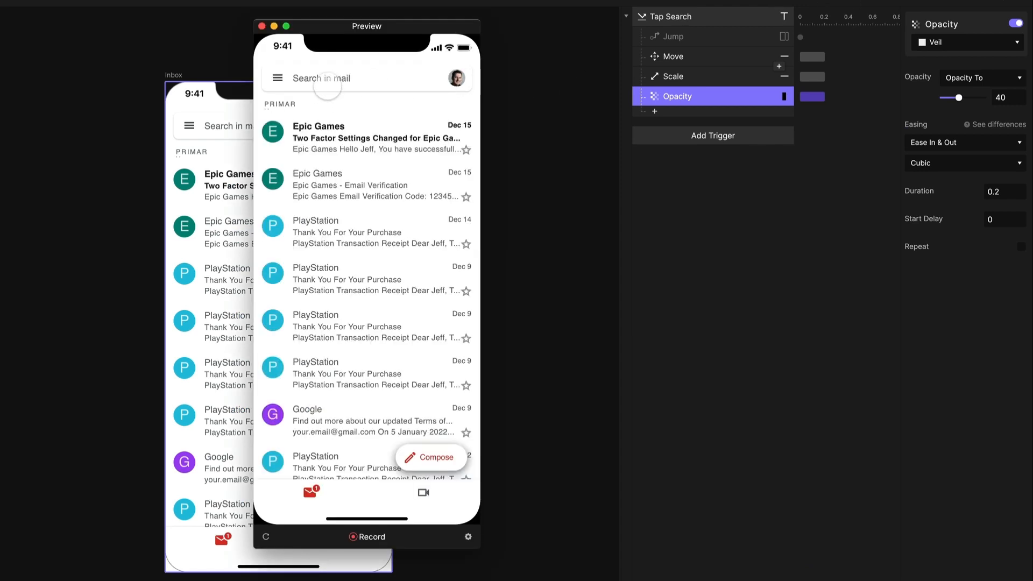
left_click(329, 80)
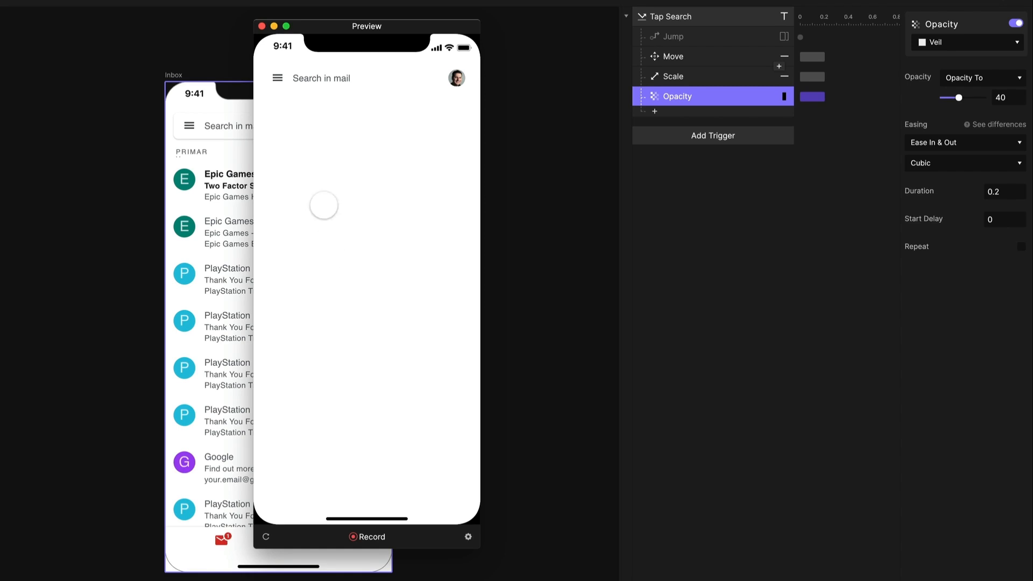
left_click(265, 536)
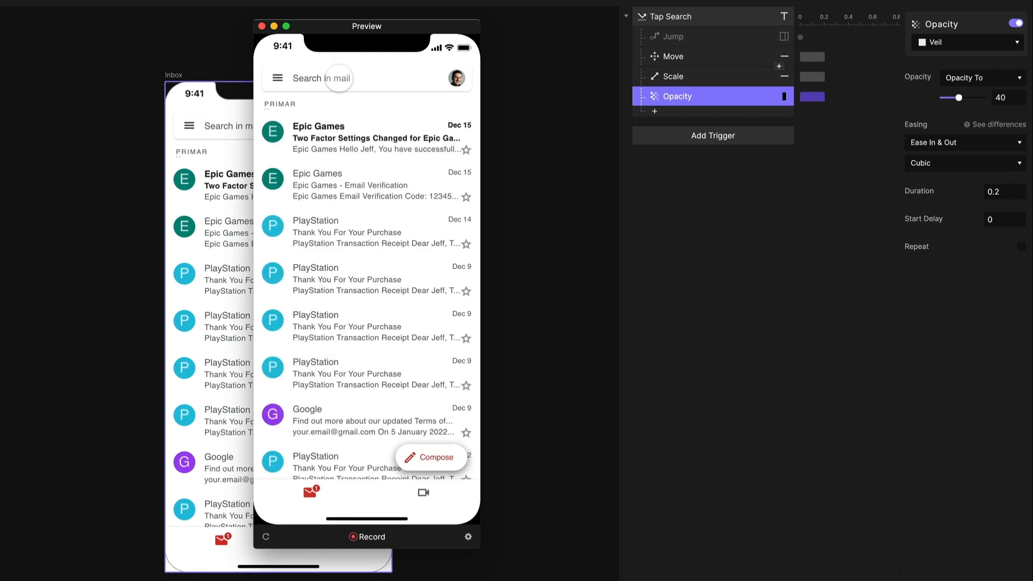
left_click(340, 78)
left_click(265, 537)
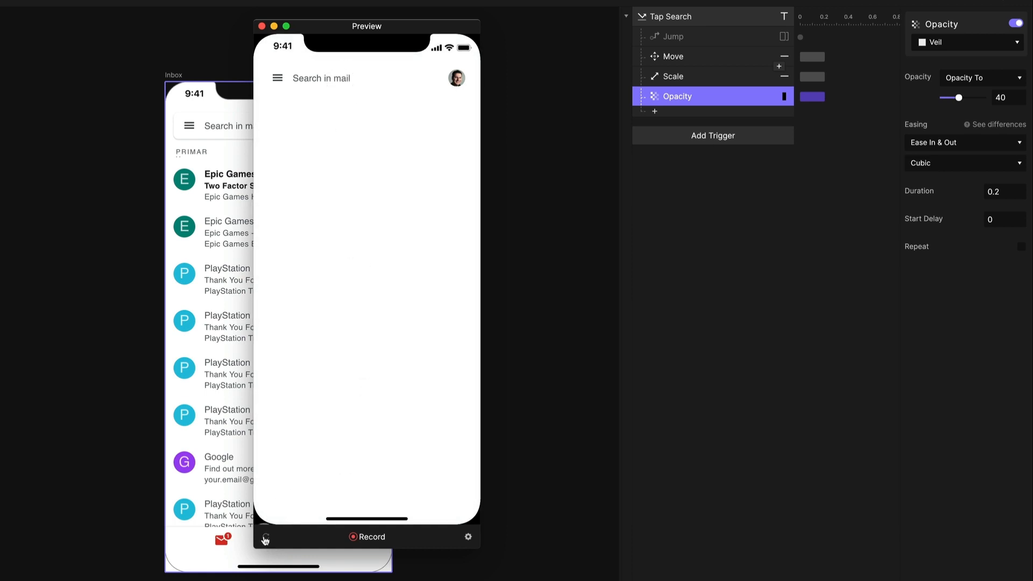
left_click(344, 79)
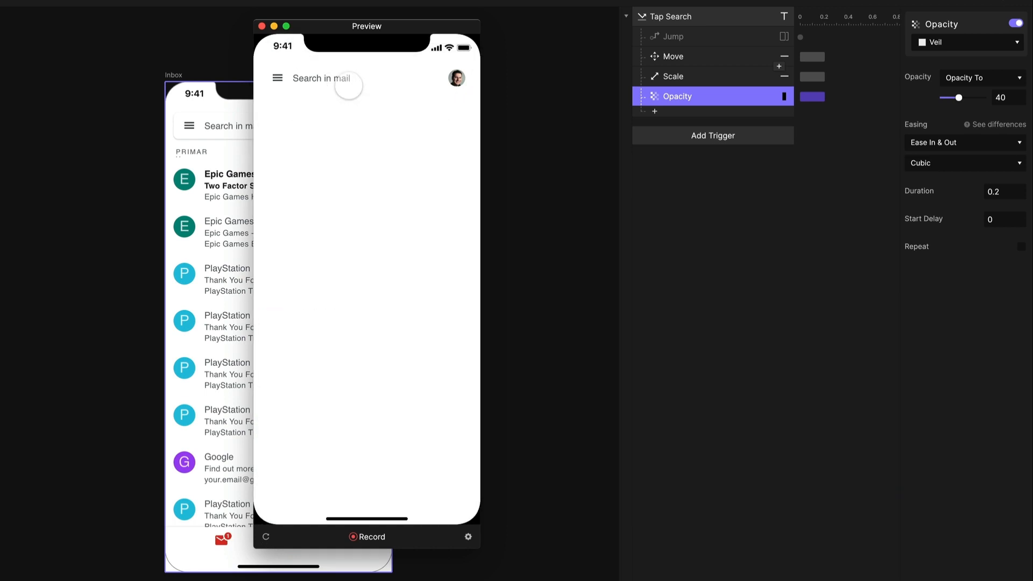
left_click(265, 536)
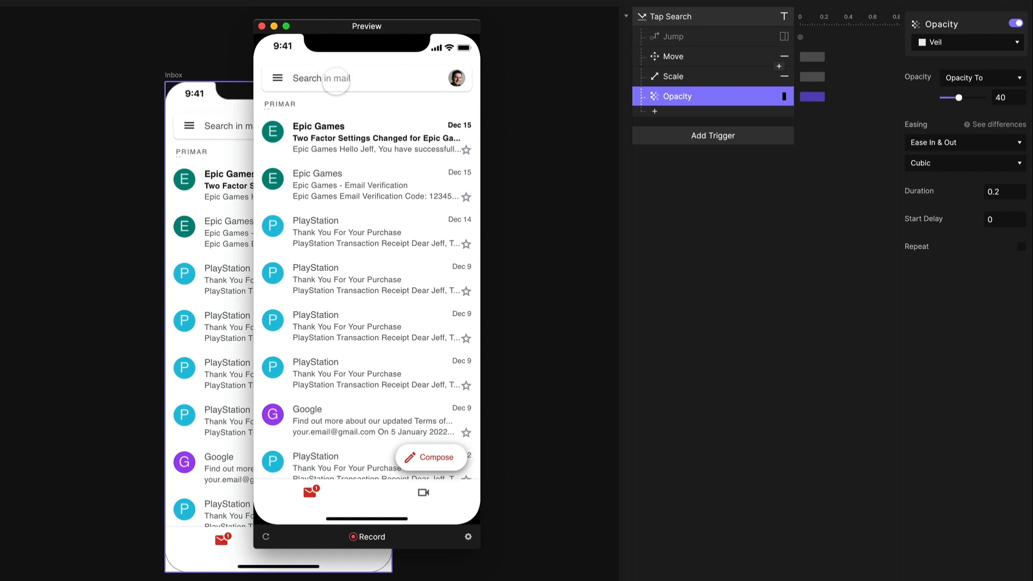
left_click(338, 80)
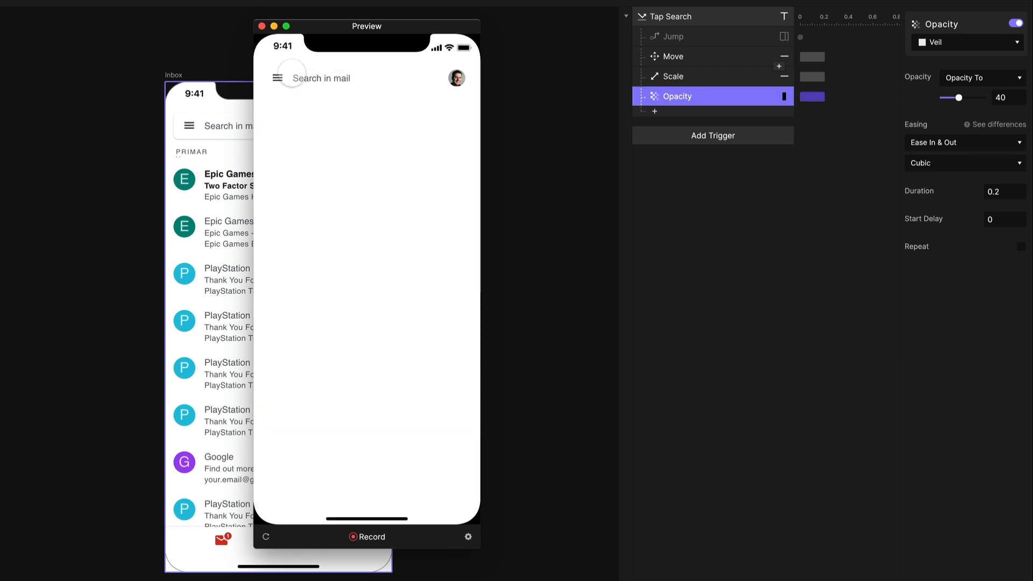
- Set the Jump response's start delay to 0.2 and re-enable the response in the Tap Search trigger
left_click(262, 26)
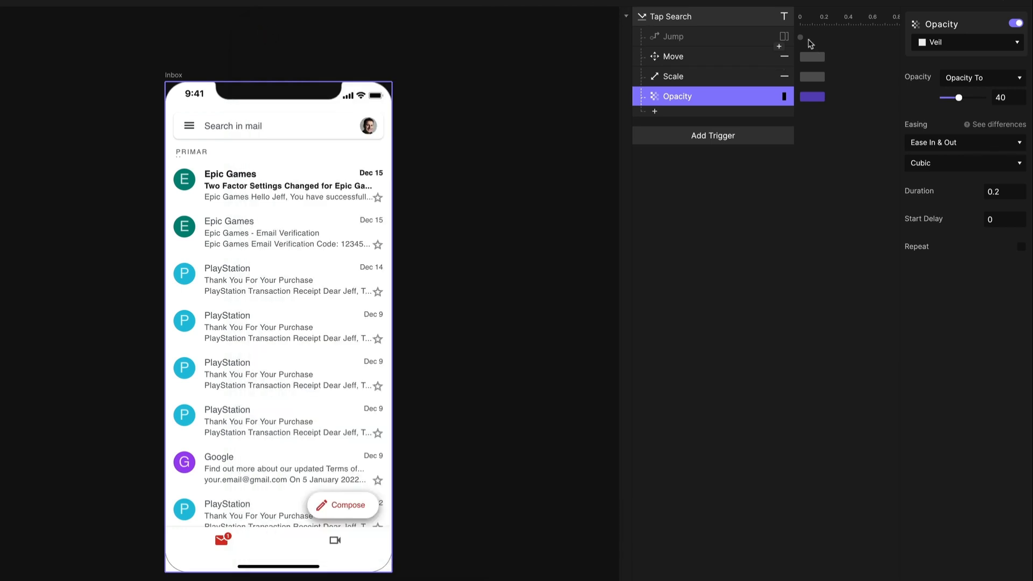
left_click(717, 36)
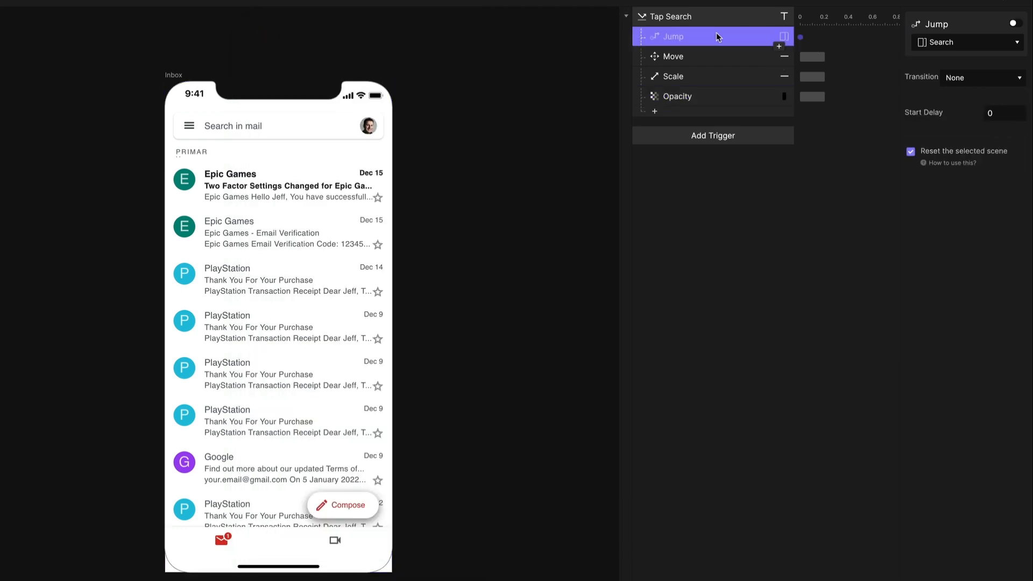
left_click_drag(801, 38, 825, 39)
left_click(1004, 113)
left_click(812, 59)
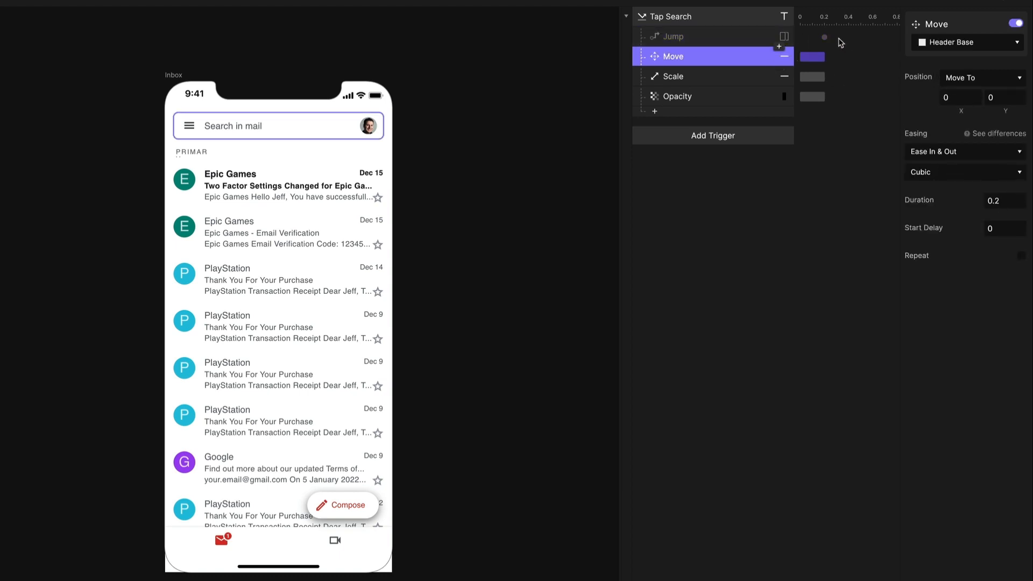
left_click(706, 38)
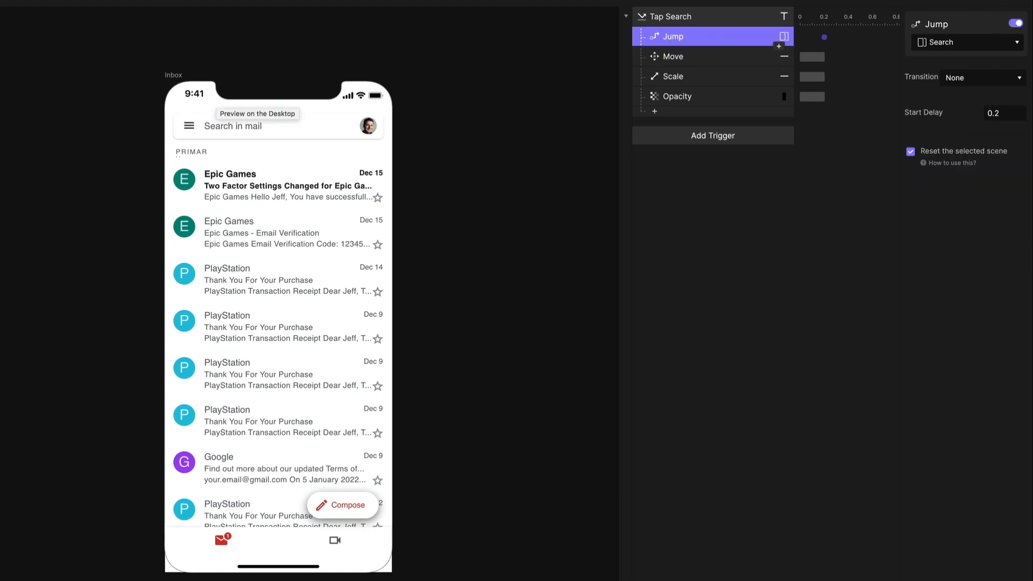
- Preview the Inbox-to-Search transition with the delayed Jump by tapping the search bar, then close the preview
left_click(258, 2)
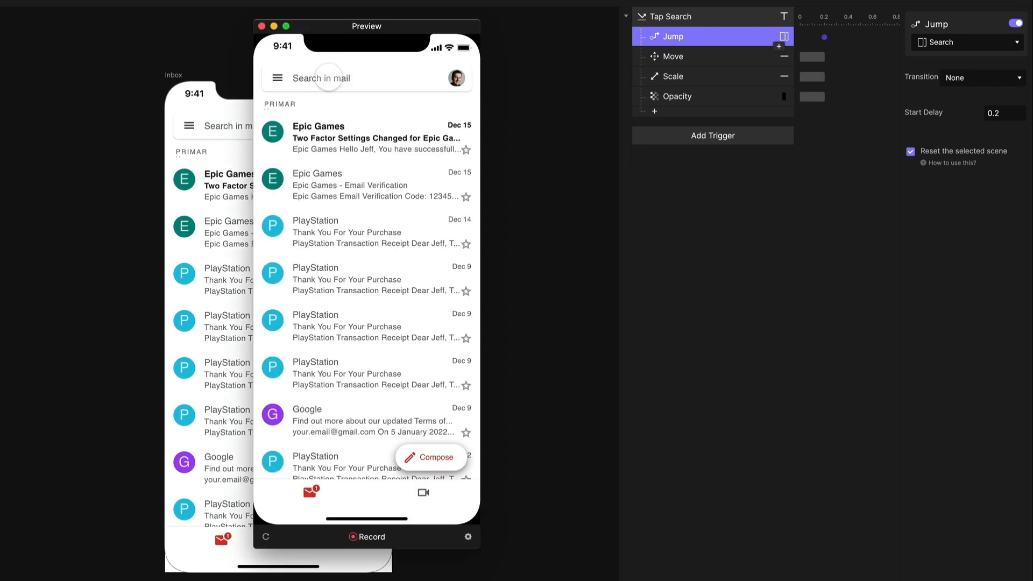
left_click(323, 78)
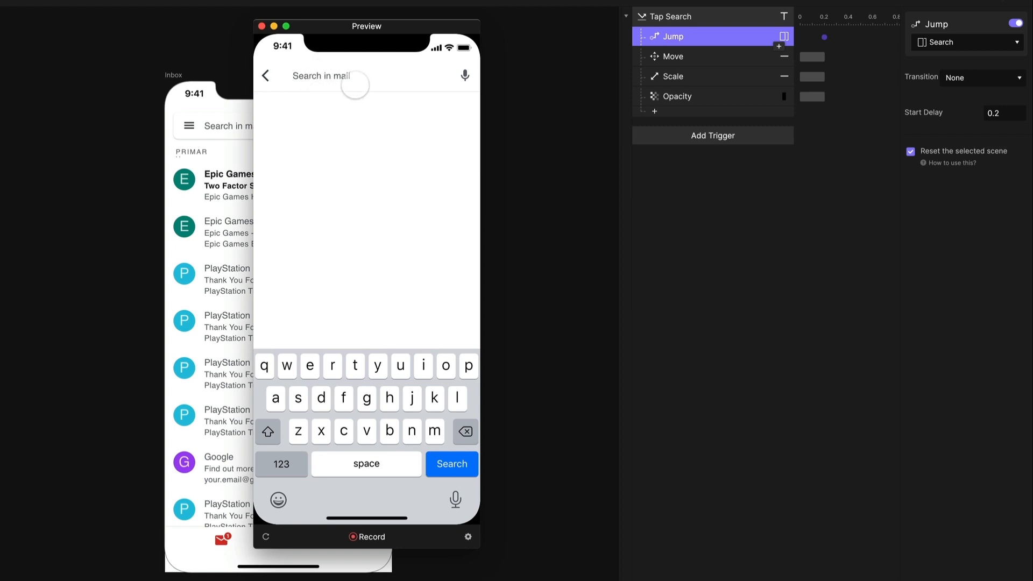
left_click(261, 26)
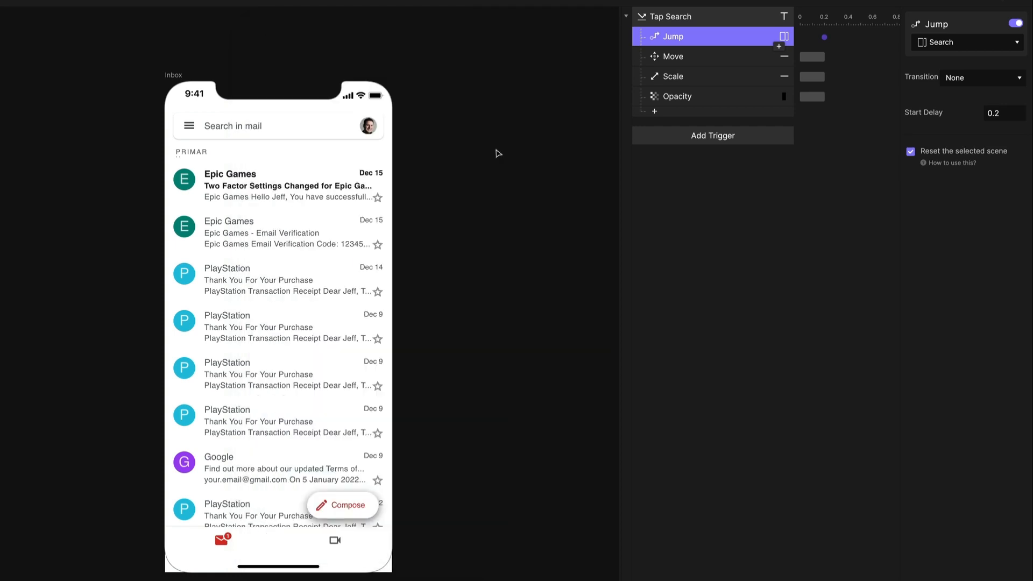
left_click(673, 201)
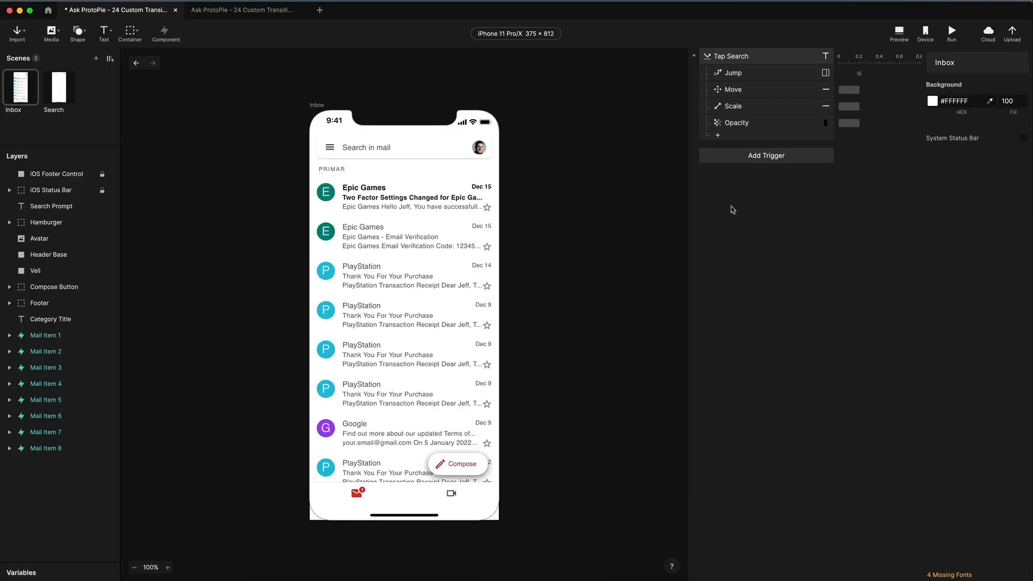
- Compare the position of the Inbox scene's Search Prompt with that of the Search scene's Search Input
left_click(376, 151)
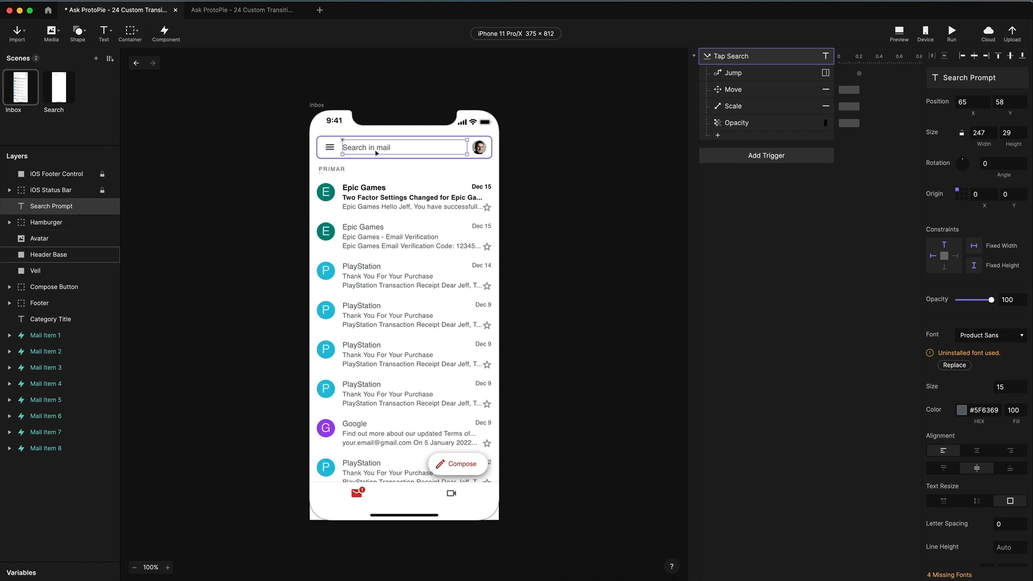
left_click(60, 89)
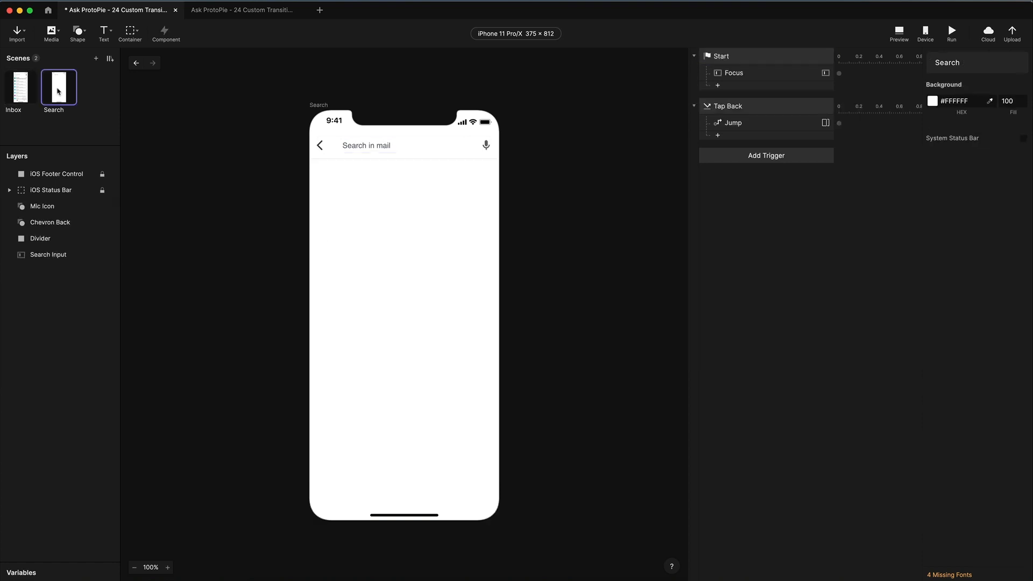
left_click(357, 149)
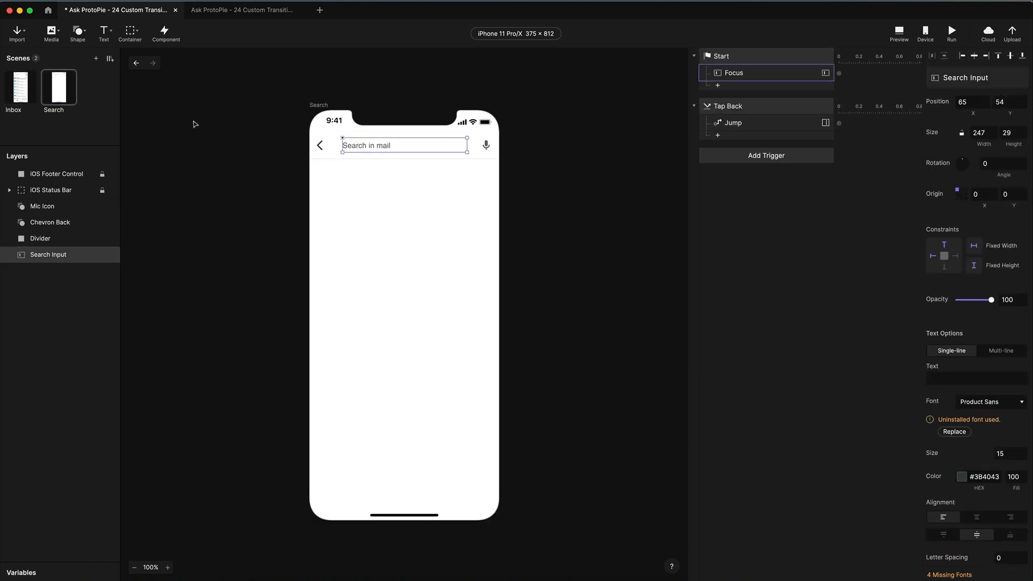
left_click(20, 89)
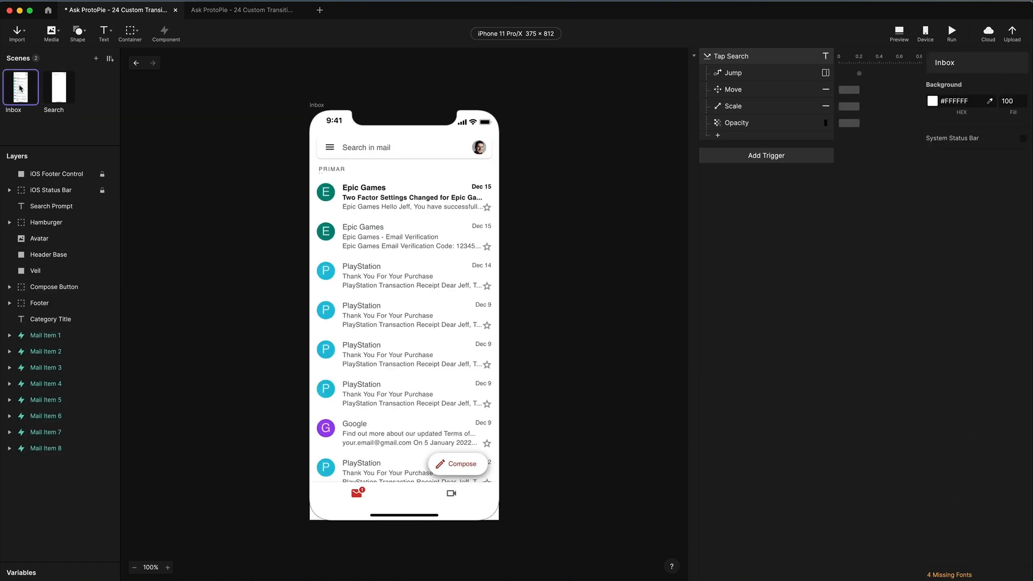
- Add a Move response for the Search Prompt to the Tap Search trigger, moving it to Y 54
left_click(360, 150)
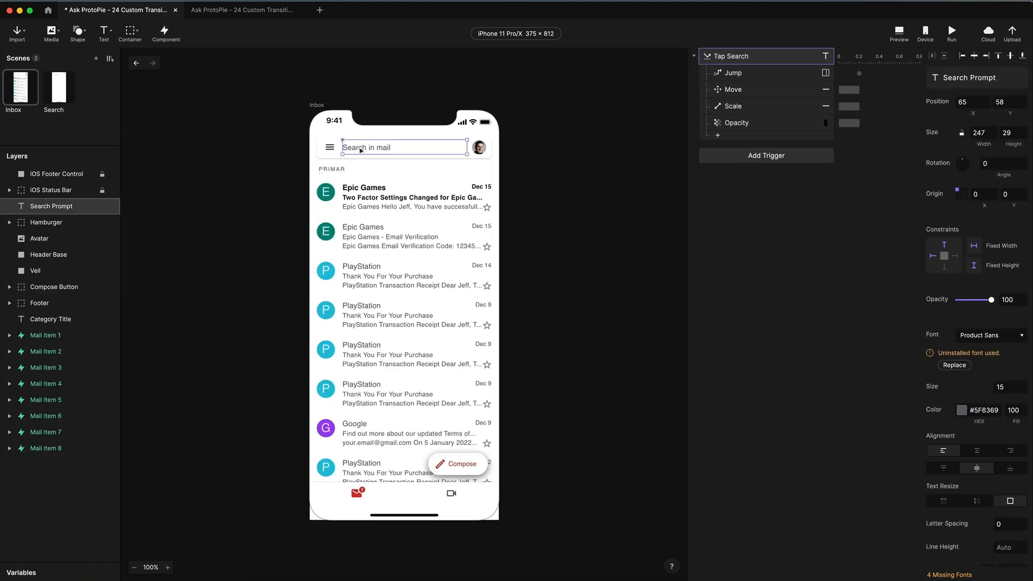
left_click(742, 139)
left_click(742, 150)
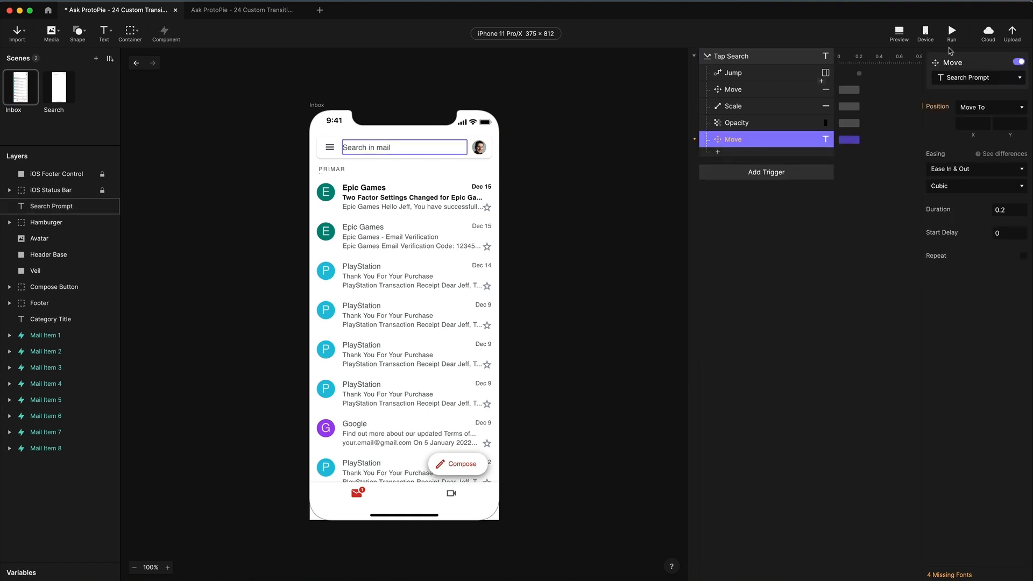
left_click(1012, 125)
key("Return")
- Preview the search prompt's movement, tapping the search bar again after restarting the prototype, then close the preview
left_click(899, 34)
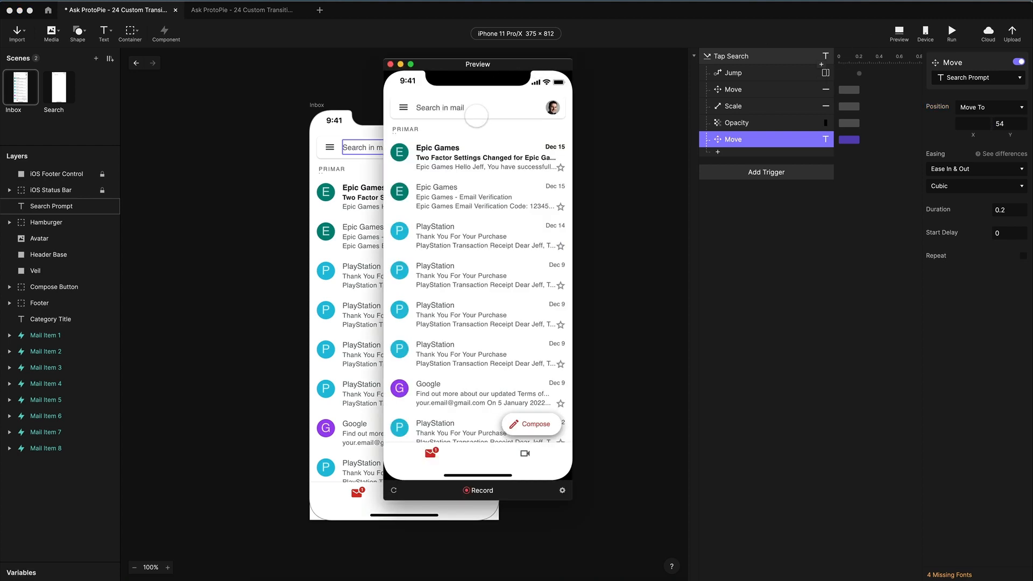
left_click(478, 111)
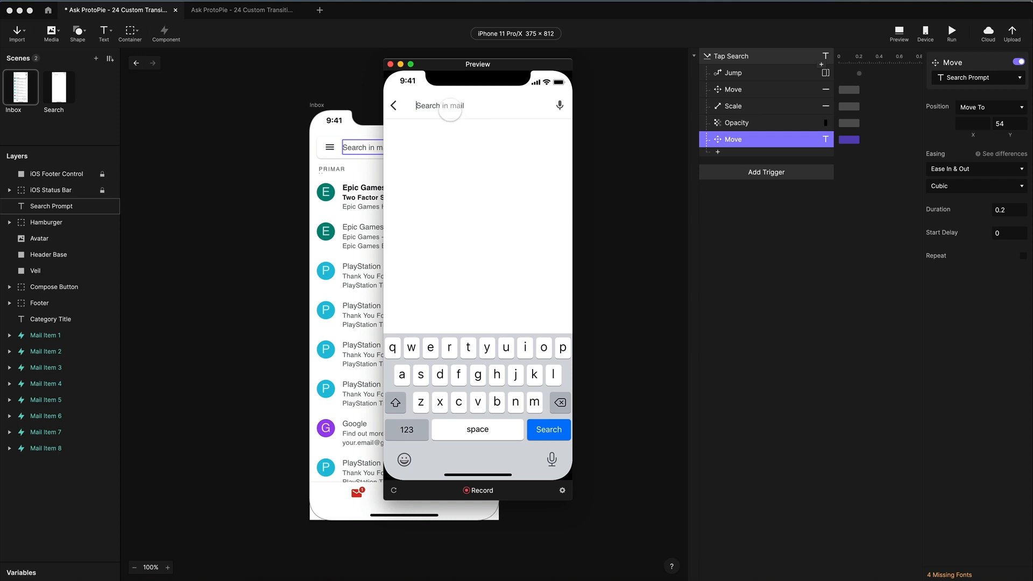
left_click(394, 490)
left_click(460, 114)
left_click(391, 65)
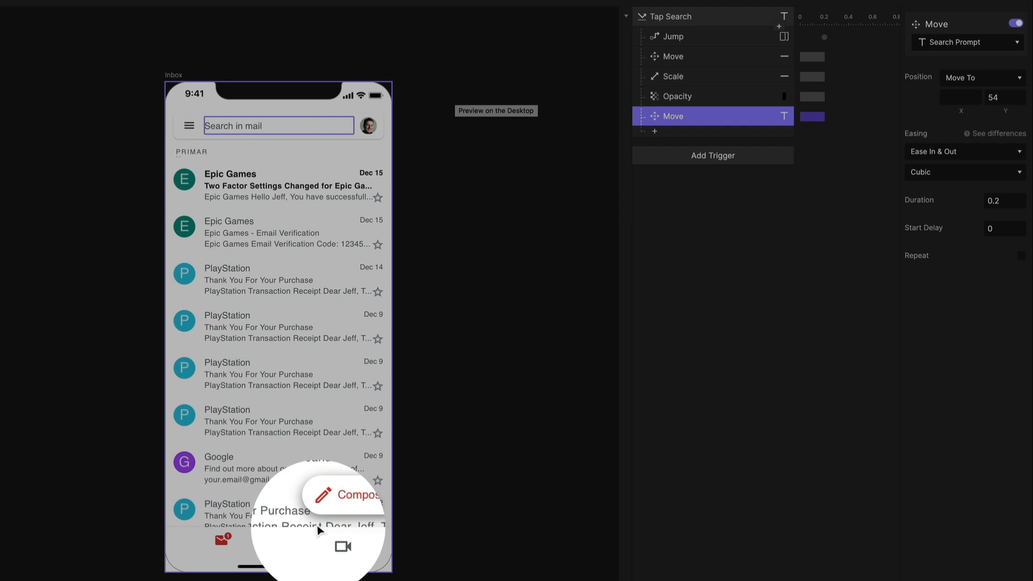
- Add another Move response to the Tap Search trigger and target it at the Footer layer
left_click(699, 97)
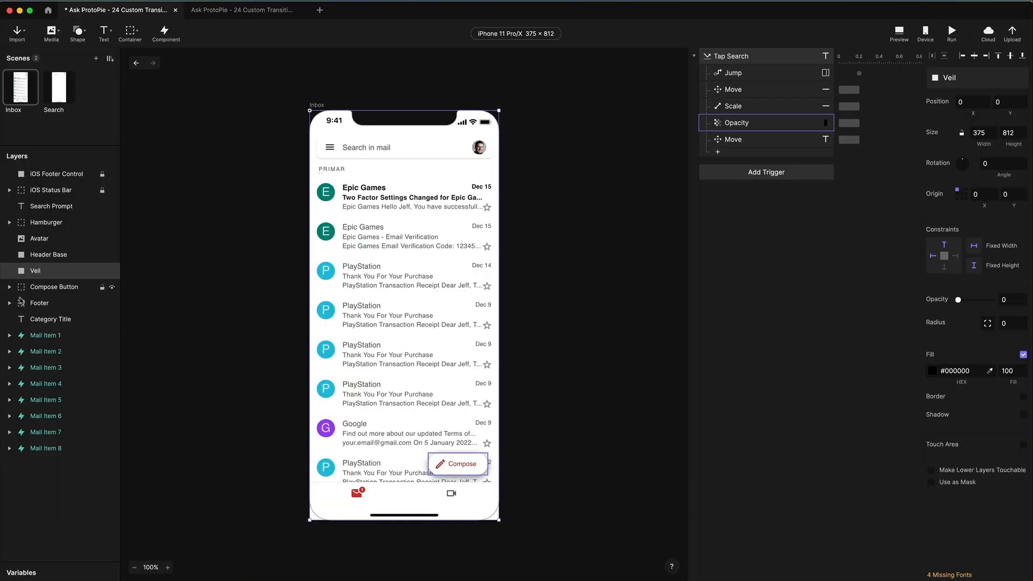
left_click(38, 305)
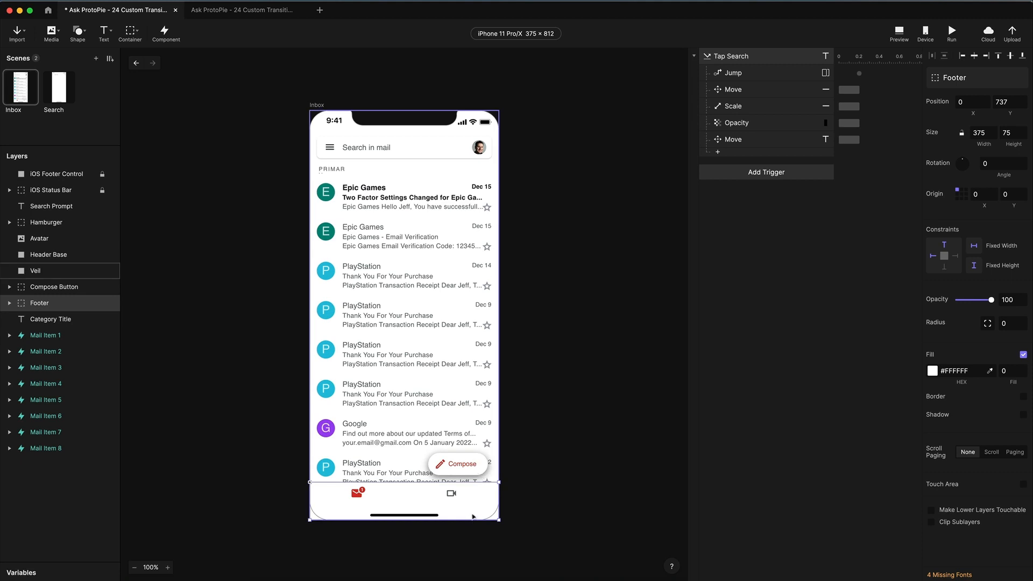
left_click(763, 162)
left_click(754, 156)
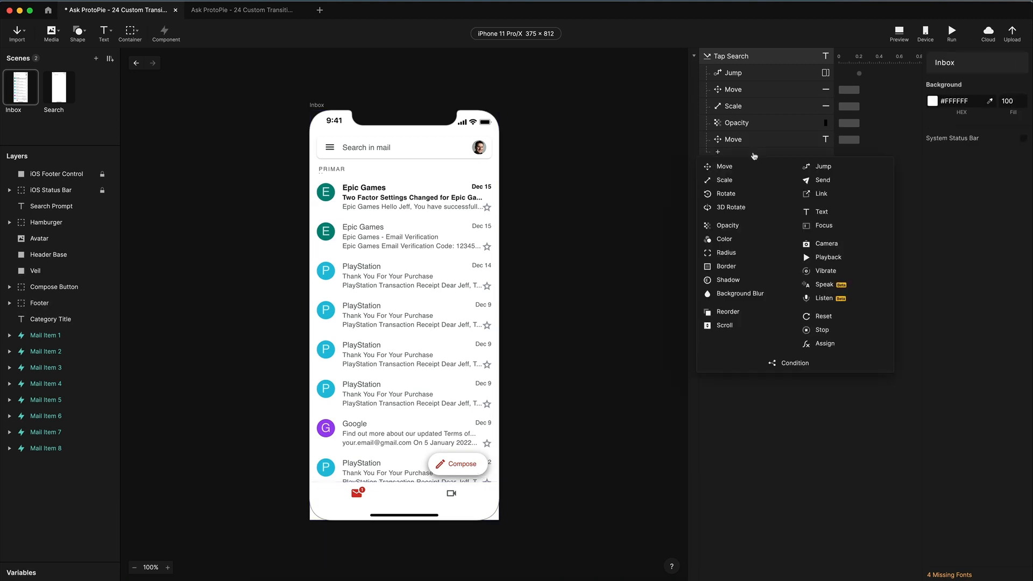
left_click(727, 166)
left_click(976, 78)
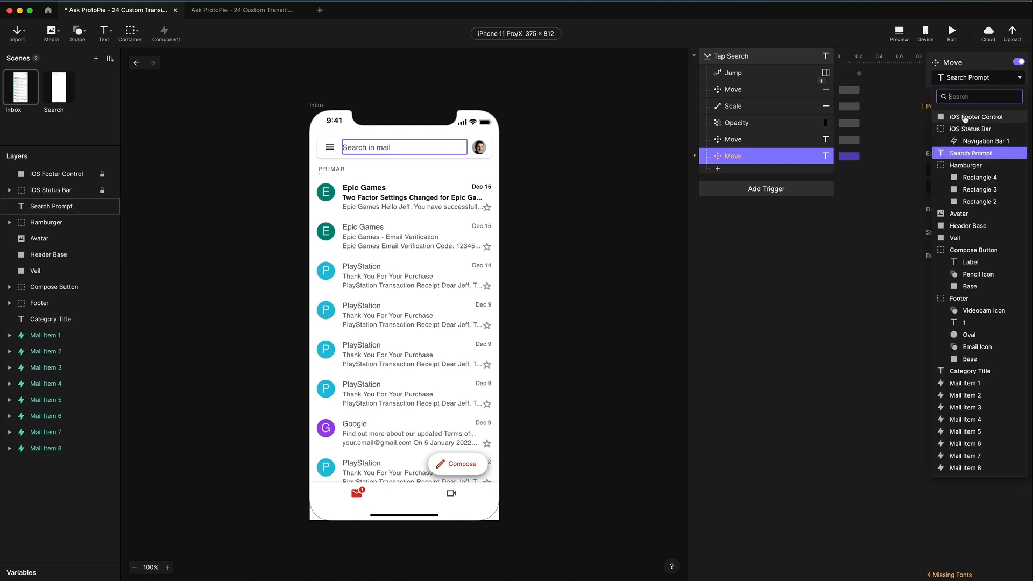
type("foot")
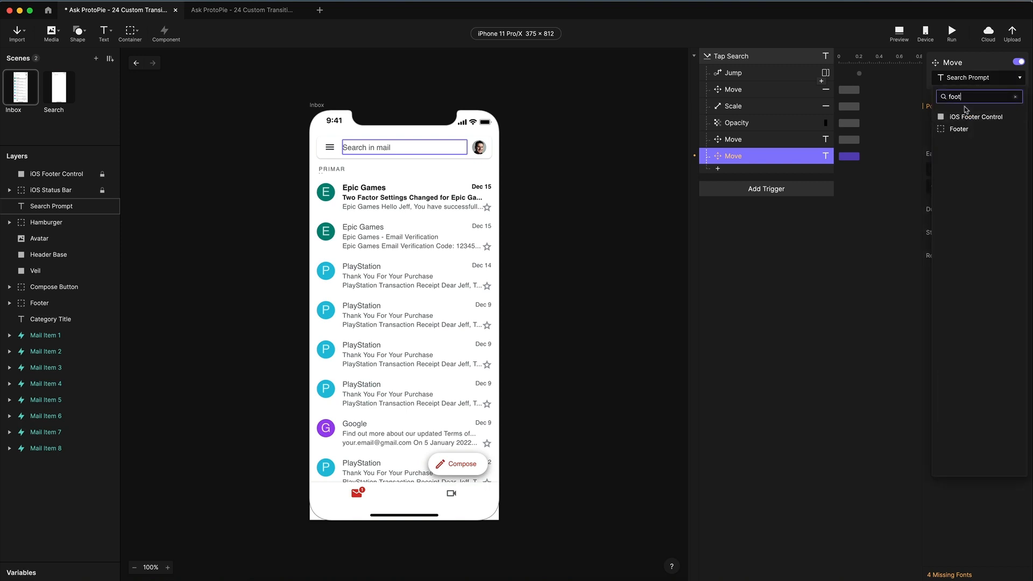
left_click(958, 129)
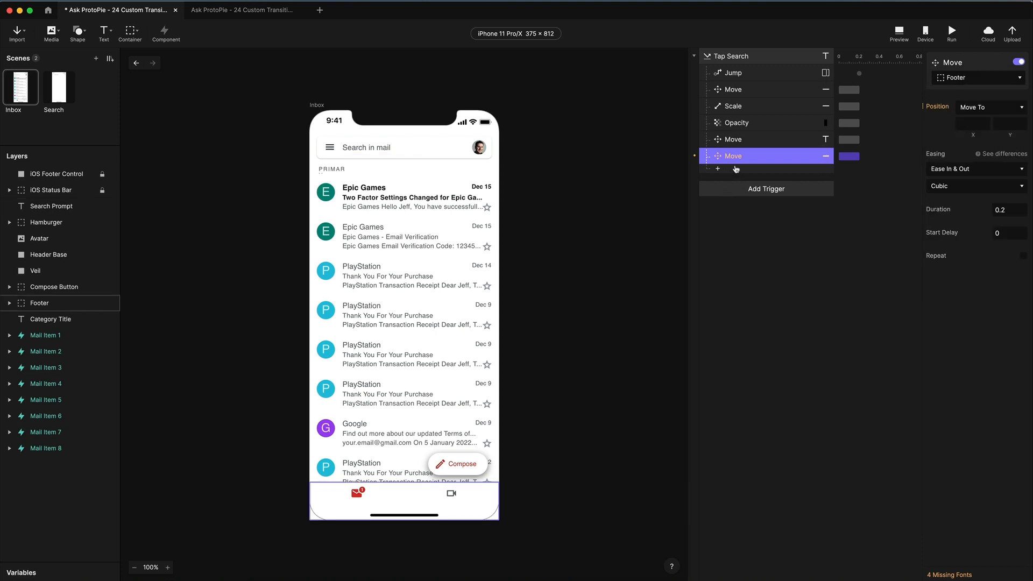
- Switch the Footer's Move response to Move By and set its Y distance to 75
left_click(1003, 108)
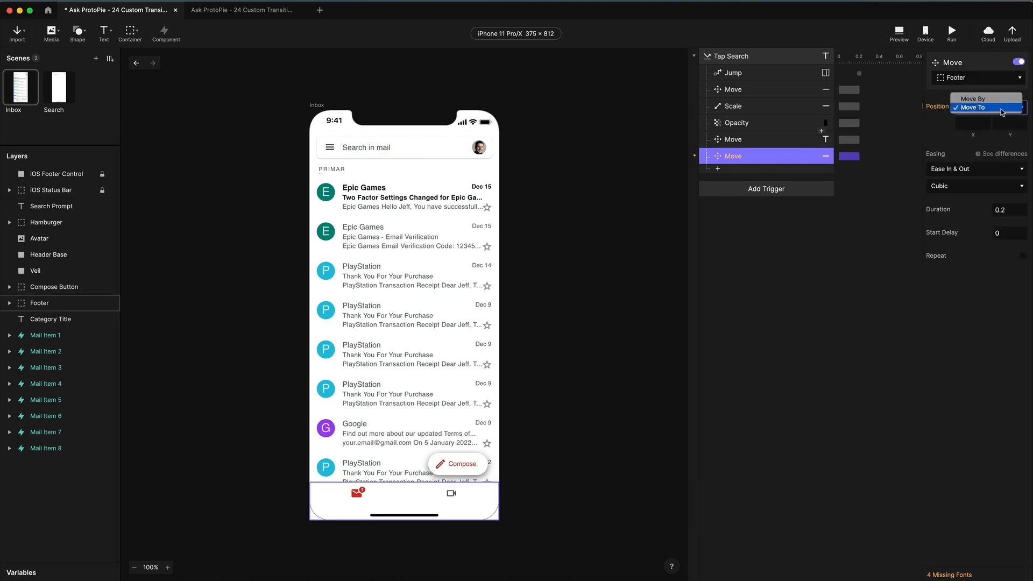
left_click(993, 106)
left_click(1007, 123)
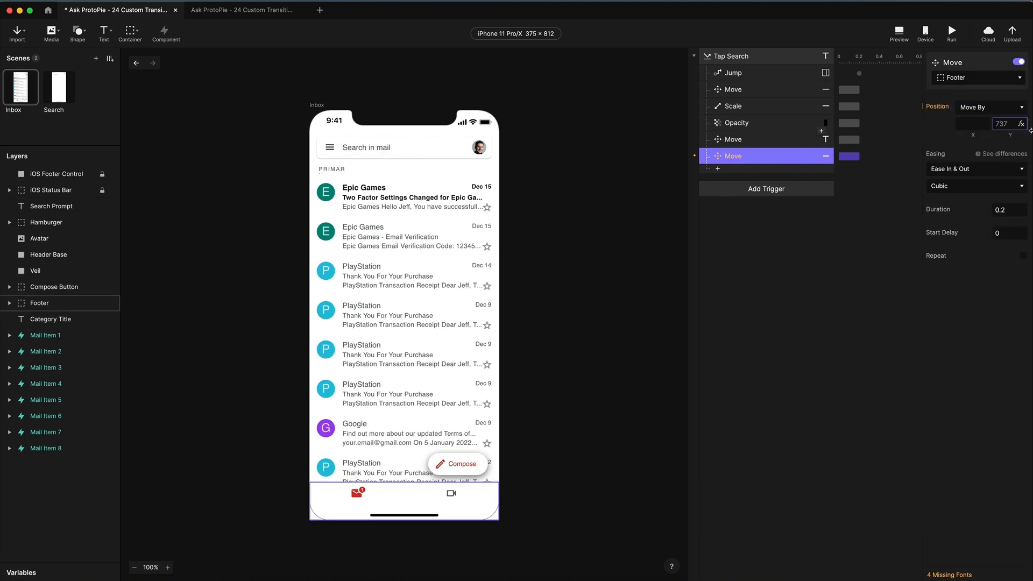
key("Return")
- Add a Move response for the Compose Button to the Tap Search trigger, using Move By with Y 75
left_click(756, 170)
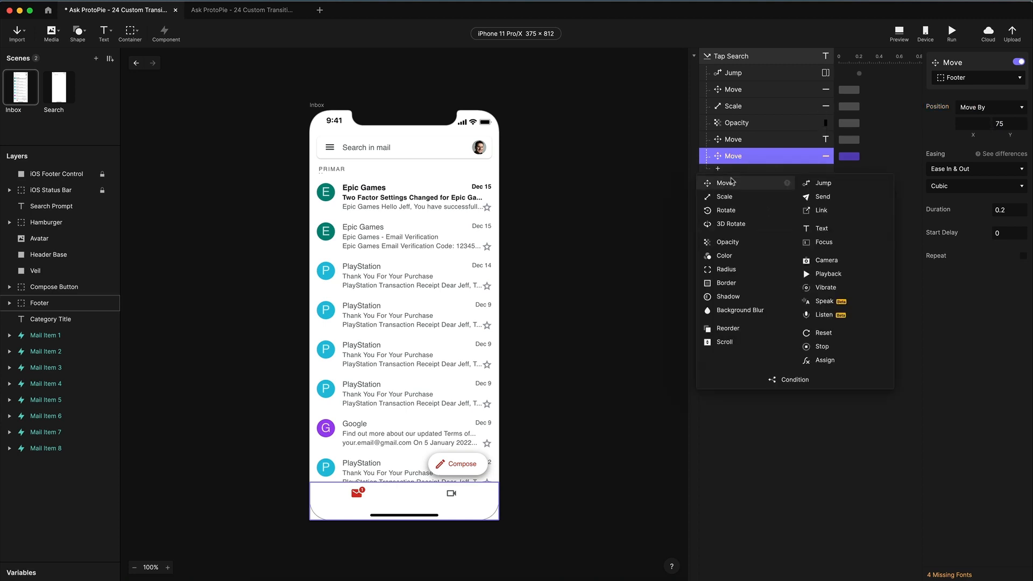
left_click(731, 182)
left_click(968, 78)
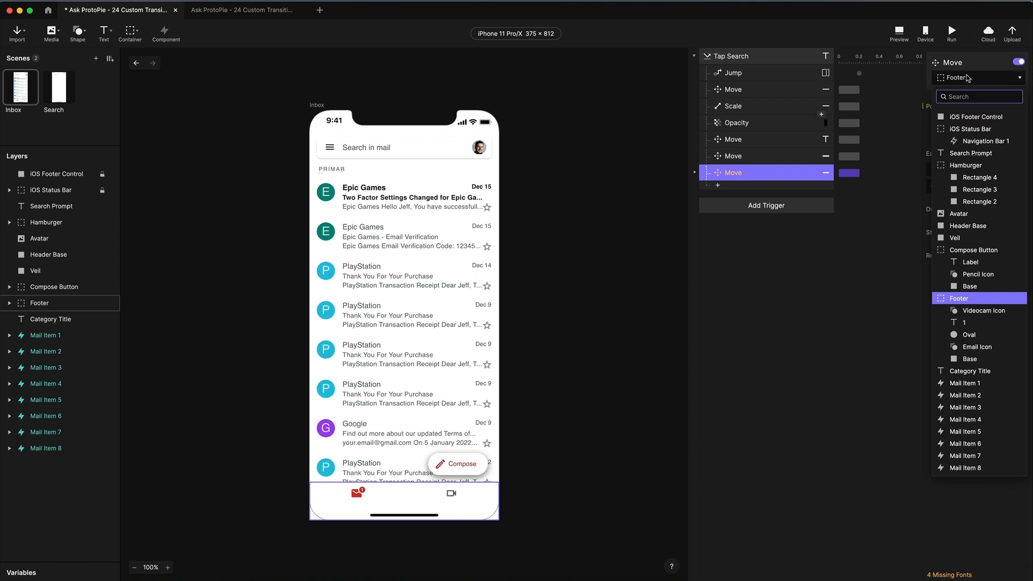
left_click(968, 250)
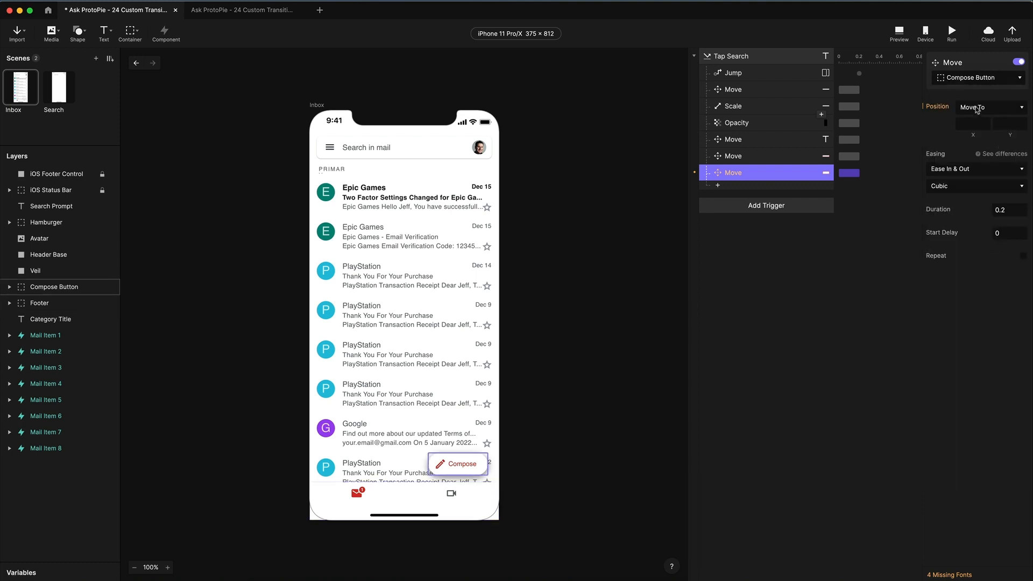
left_click(977, 109)
left_click(975, 114)
left_click(1017, 125)
type("75")
key("Return")
- Preview the transition with the footer and Compose Button moves, return to the inbox, and close the preview
left_click(899, 32)
left_click(460, 106)
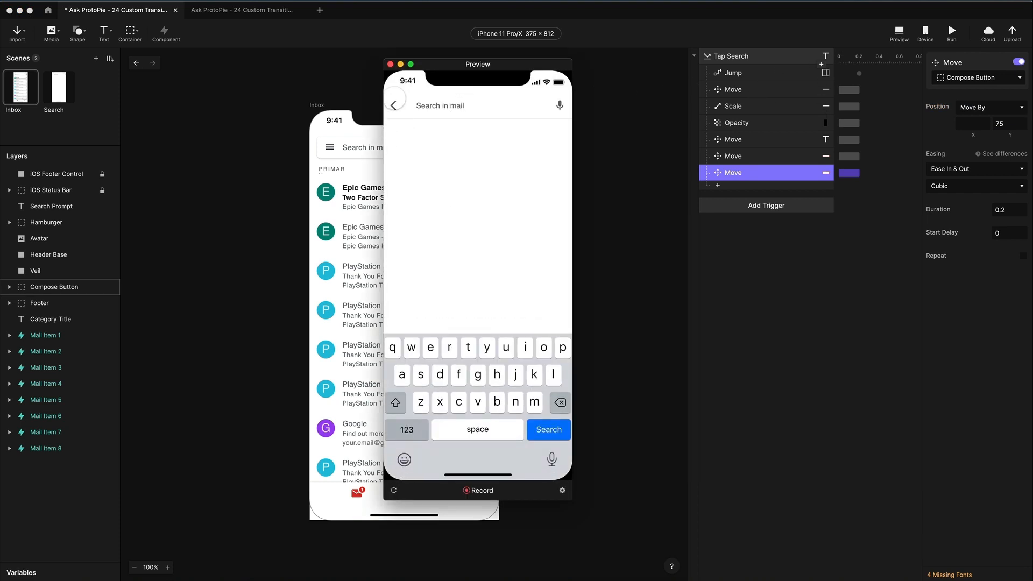
left_click(393, 105)
left_click(390, 64)
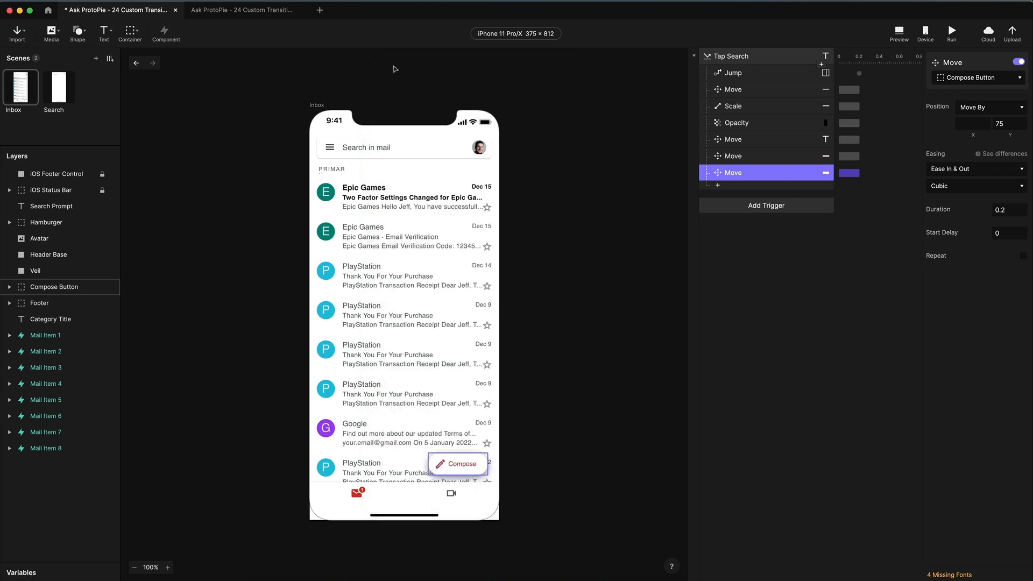
- Disable the Jump response in the Tap Search trigger and preview the Inbox animation alone, restarting the prototype to repeat it
left_click(747, 73)
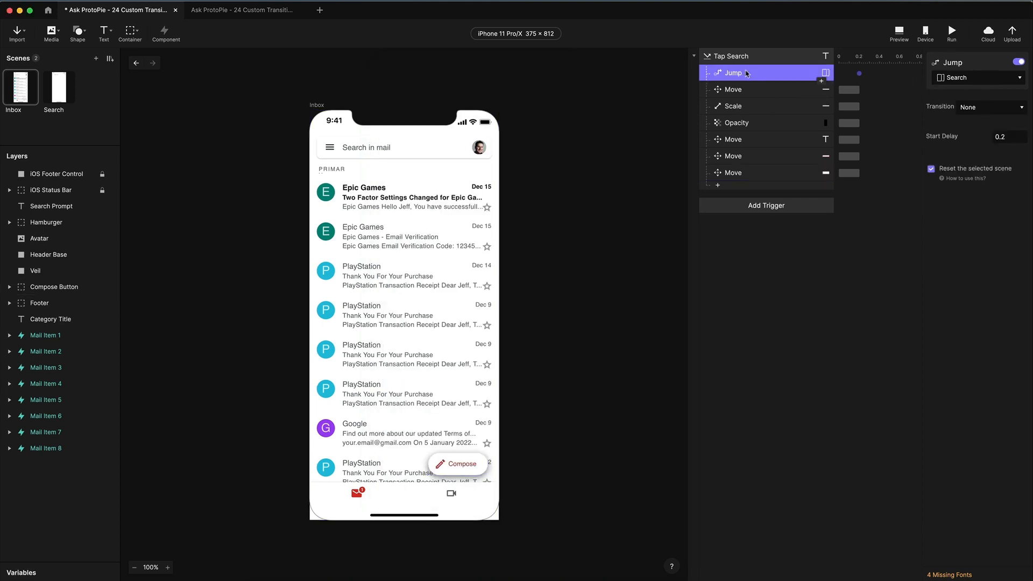
left_click(1017, 62)
left_click(899, 33)
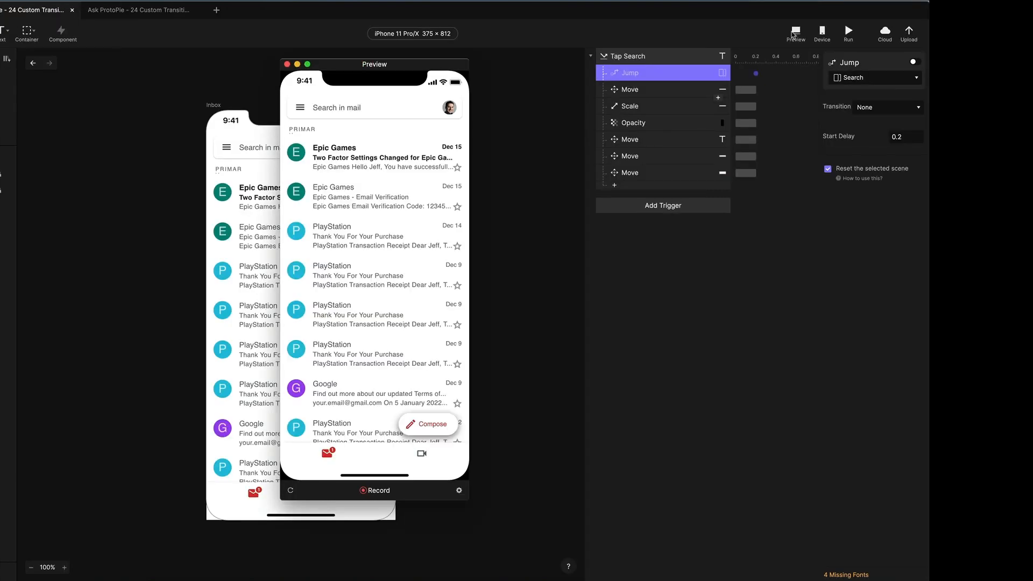
left_click(348, 108)
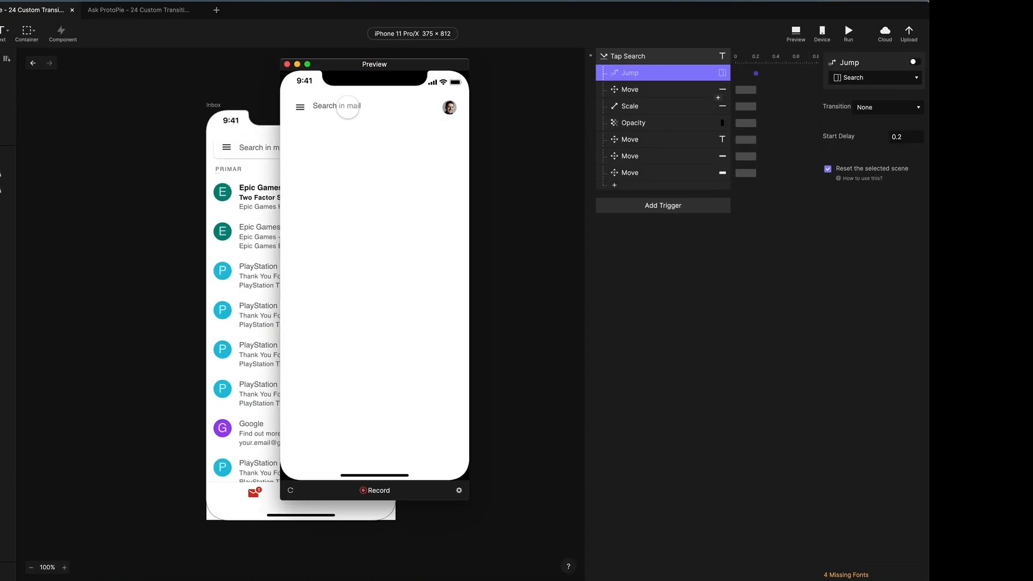
left_click(291, 490)
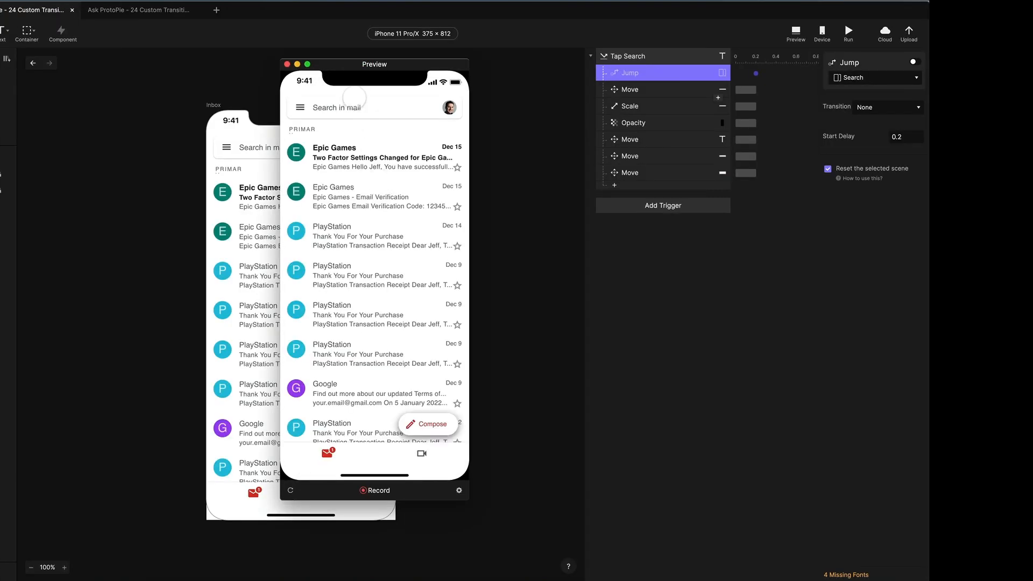
left_click(348, 106)
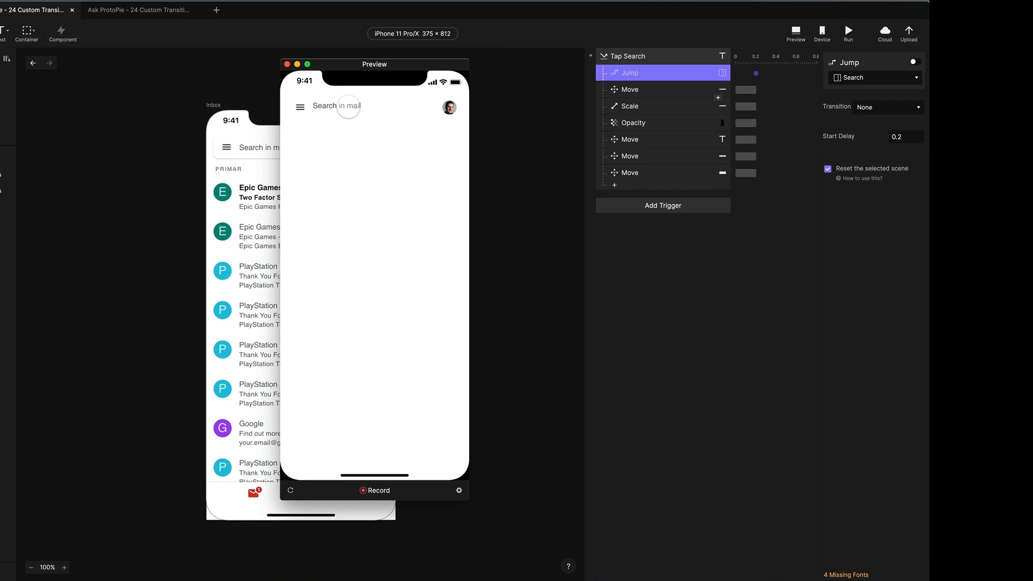
- Replay the Inbox animation in the preview, then close it and compare the Search scene's header with the Inbox
left_click(291, 490)
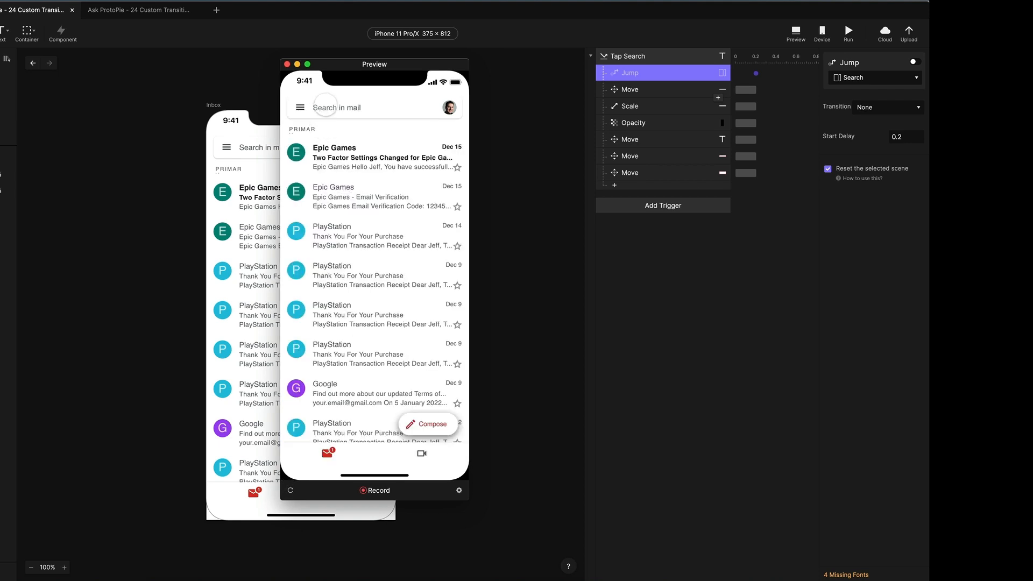
left_click(325, 105)
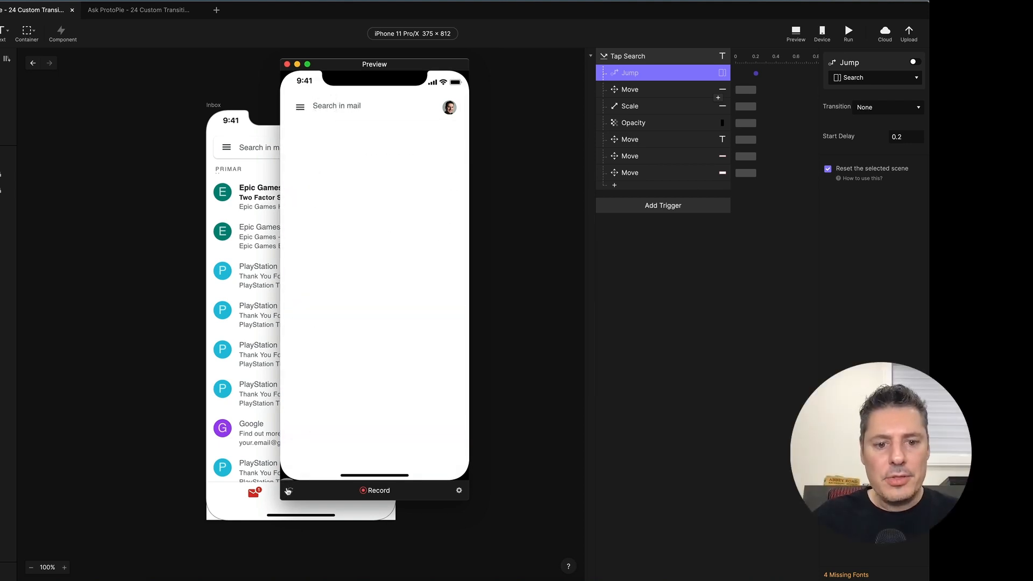
left_click(287, 64)
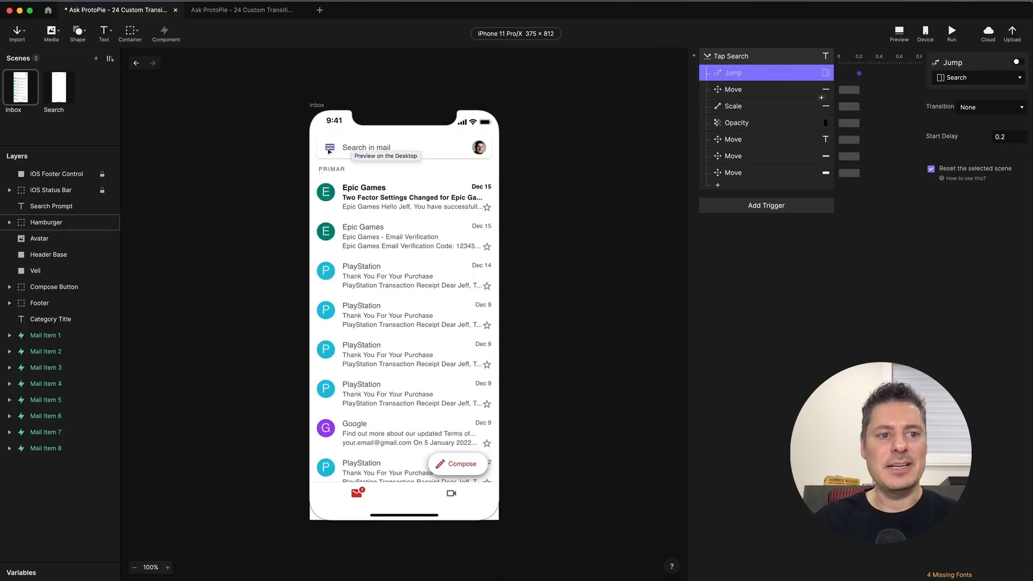
left_click(57, 87)
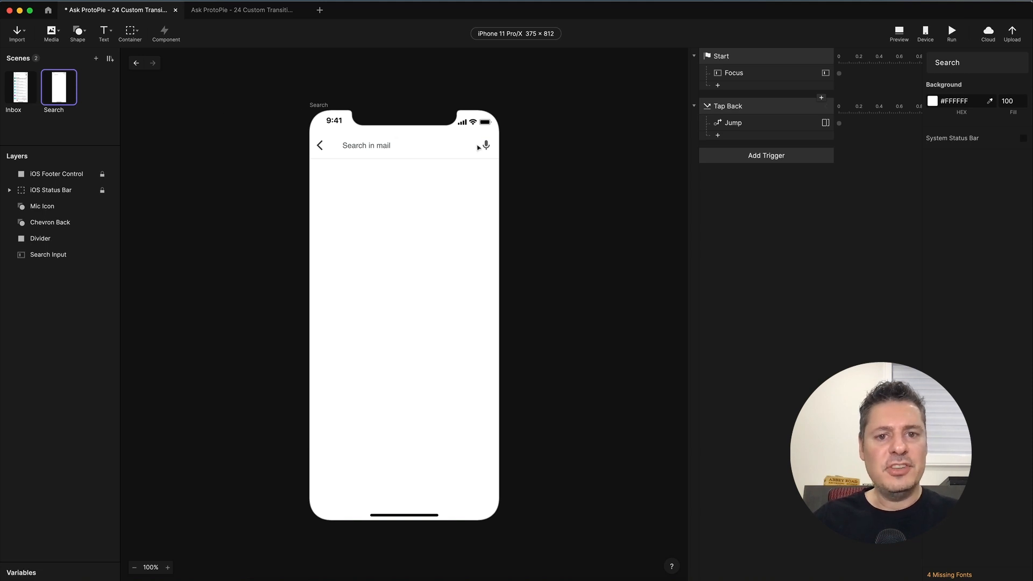
left_click(16, 88)
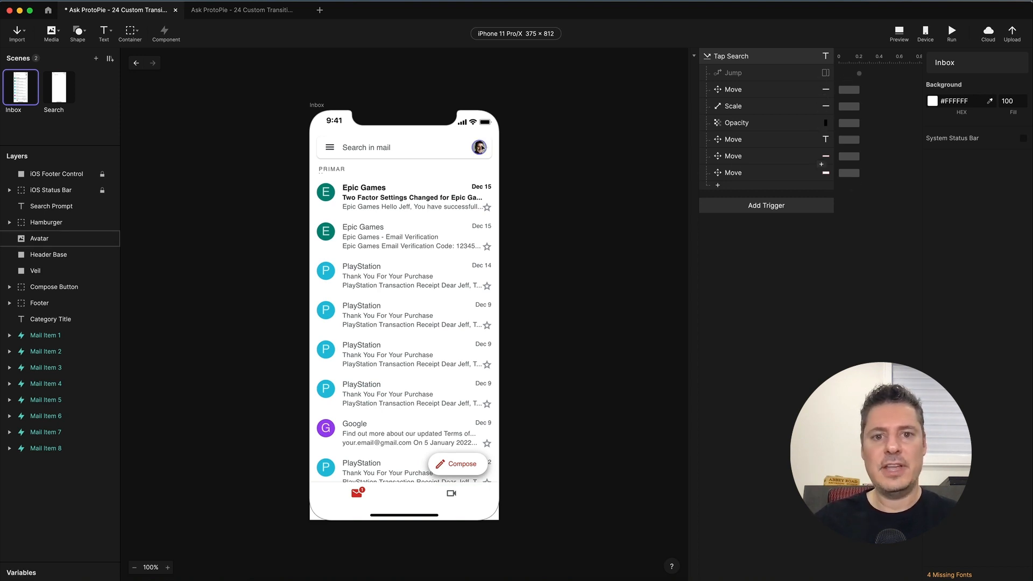
- Add an Opacity response for the Avatar to the Tap Search trigger, with opacity 0 and duration 0.1
left_click(482, 148)
left_click(739, 186)
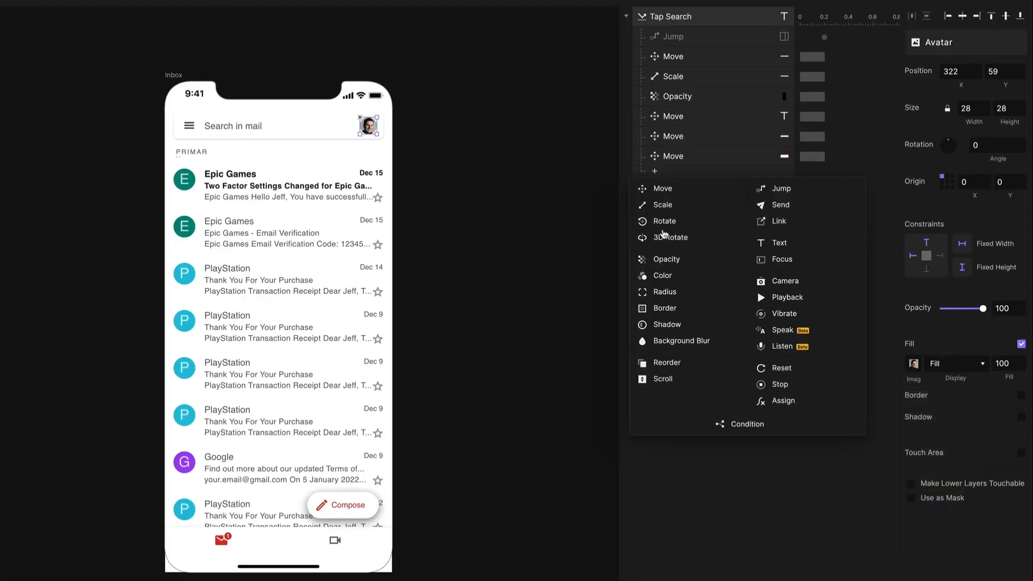
left_click(667, 259)
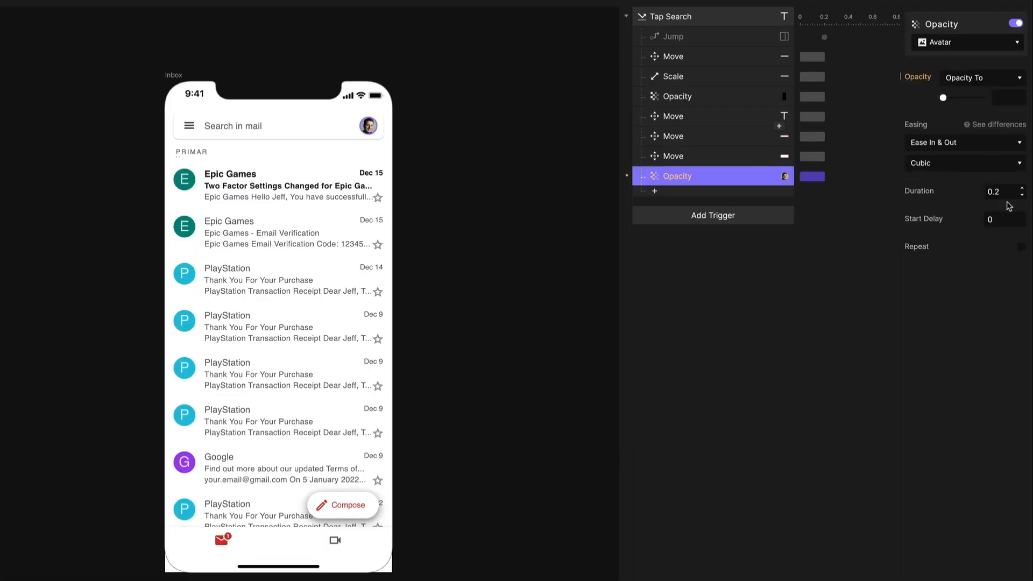
left_click(1006, 100)
type("0")
key("Return")
left_click(1002, 192)
key("BackSpace")
left_click(852, 338)
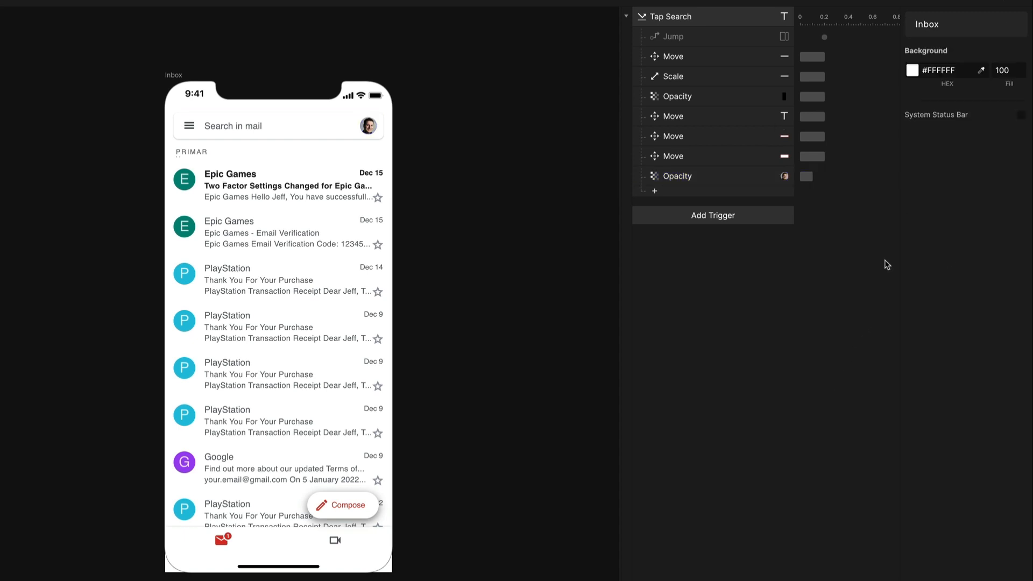
left_click(726, 176)
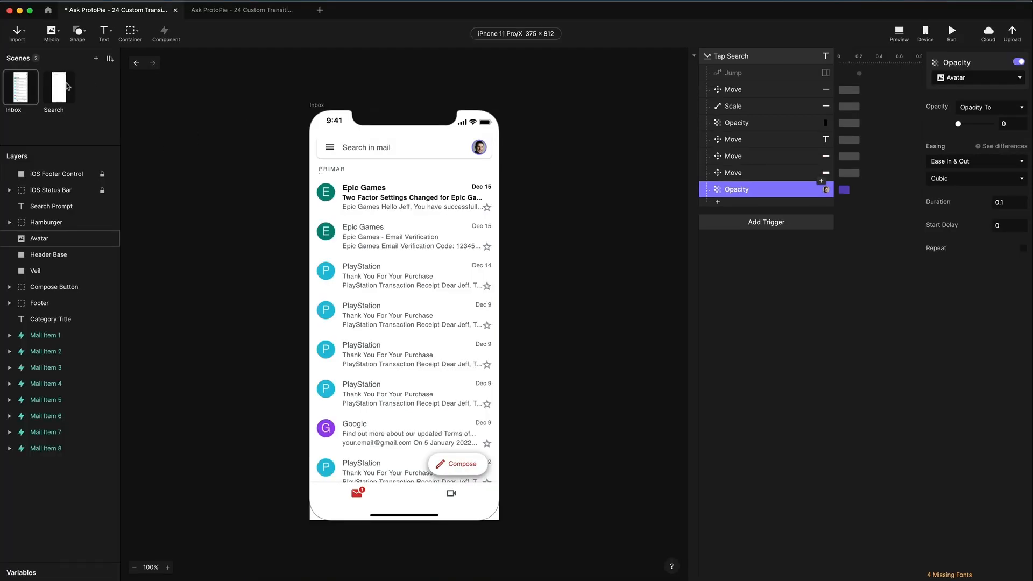
- Copy the Mic Icon from the Search scene into the Inbox scene
left_click(66, 86)
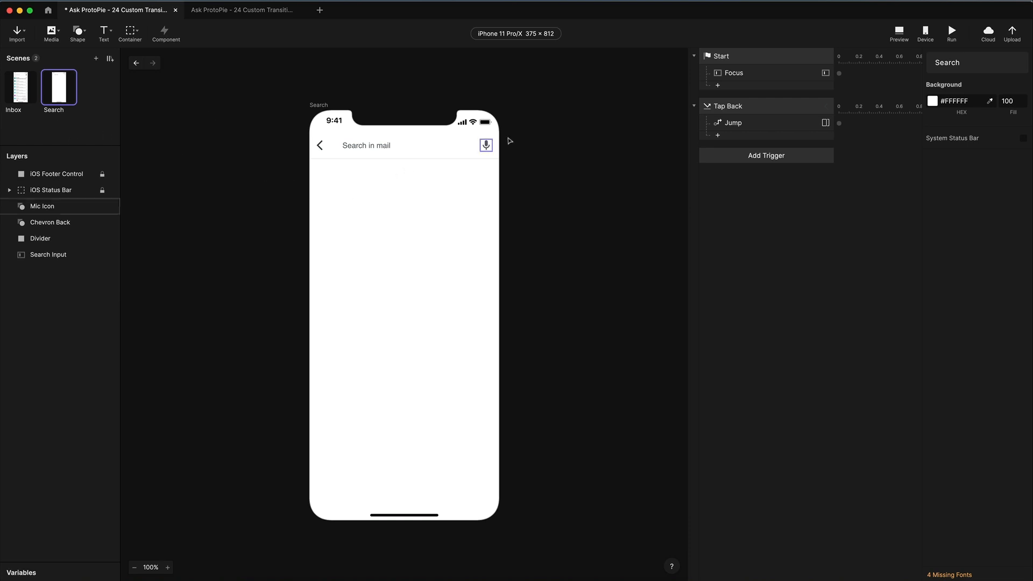
left_click(487, 146)
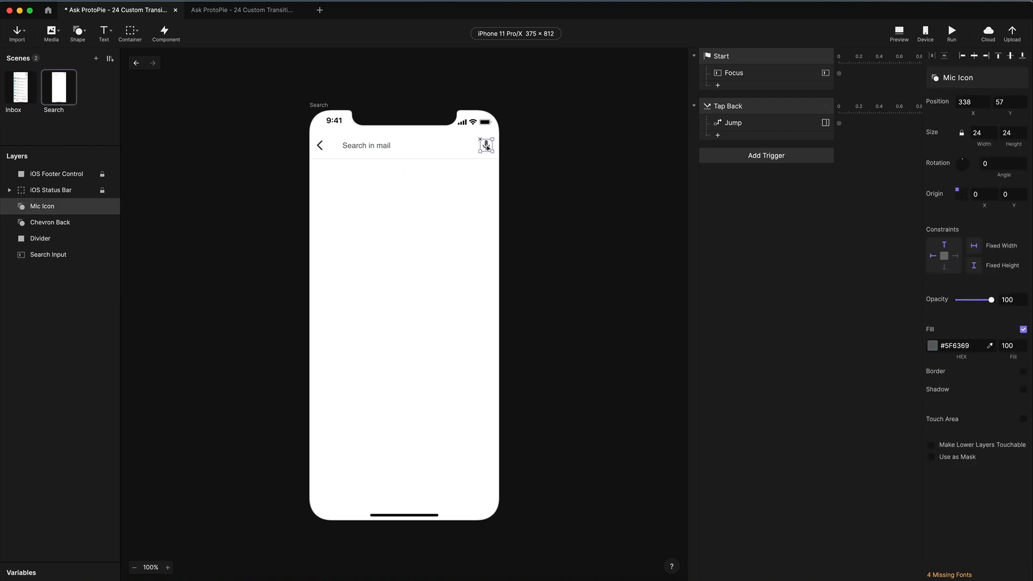
left_click(15, 85)
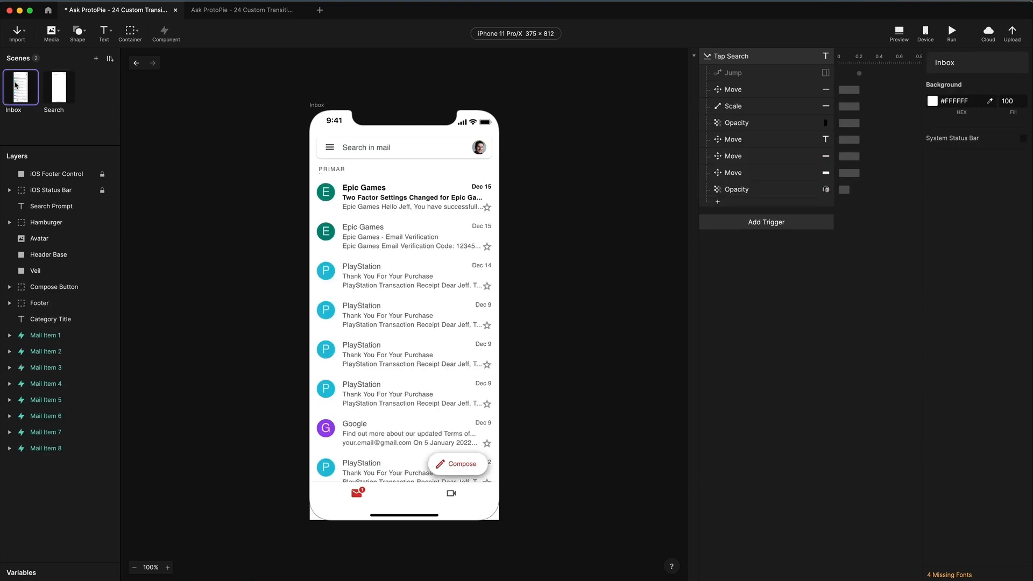
key("super+v")
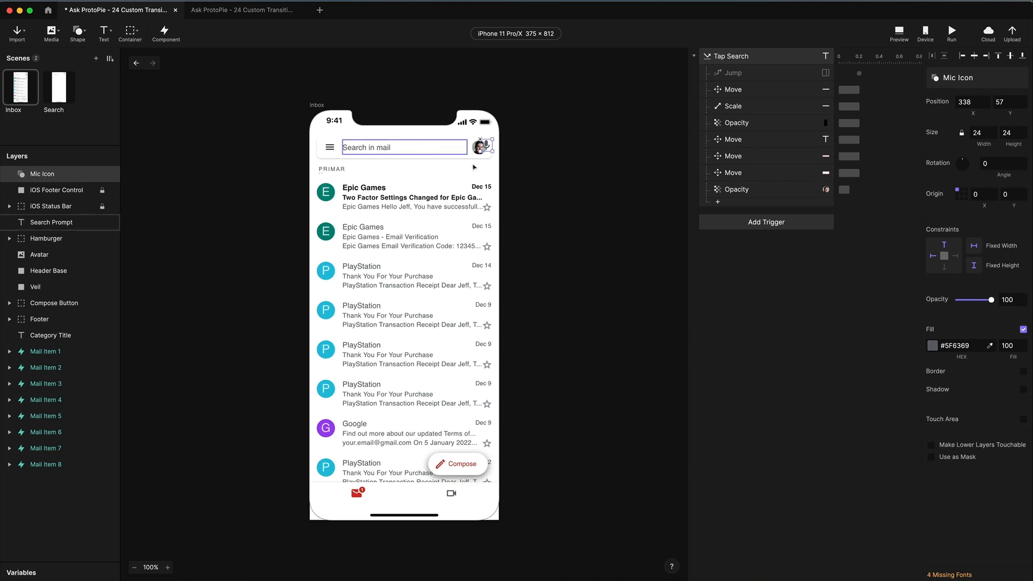
left_click(58, 90)
left_click(26, 88)
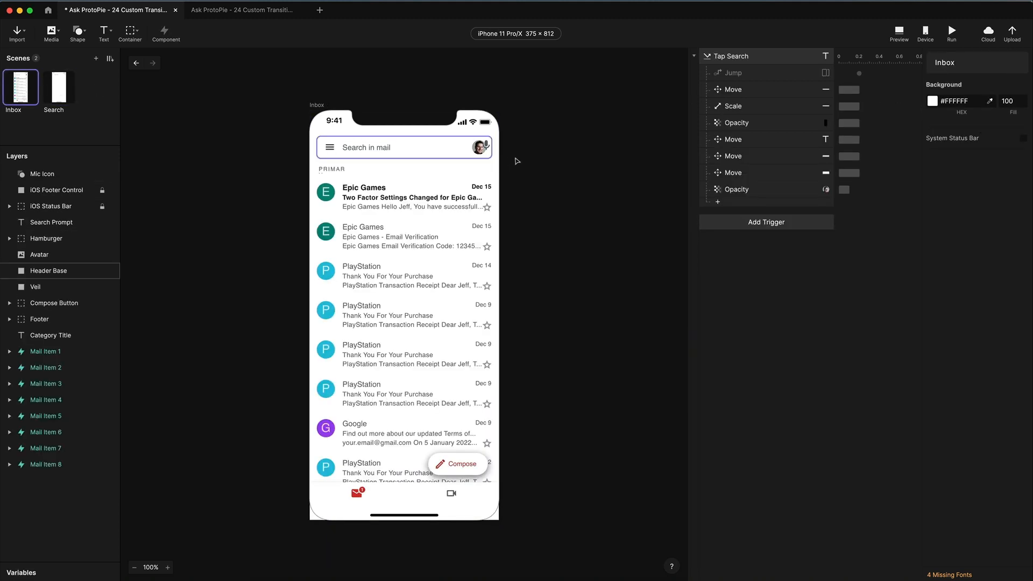
- Make the Mic Icon in the Inbox scene fully transparent
left_click(486, 145)
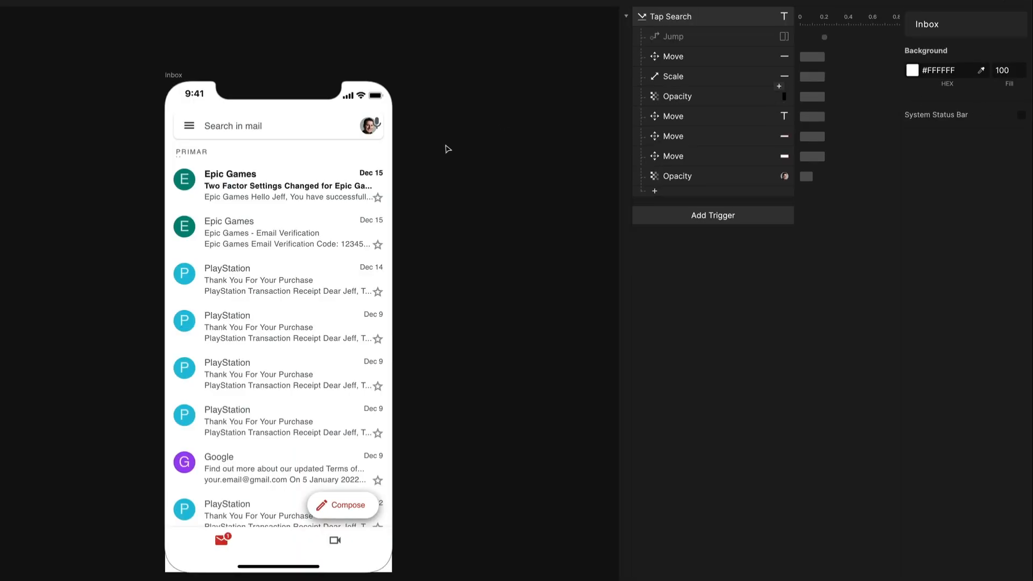
left_click(492, 145)
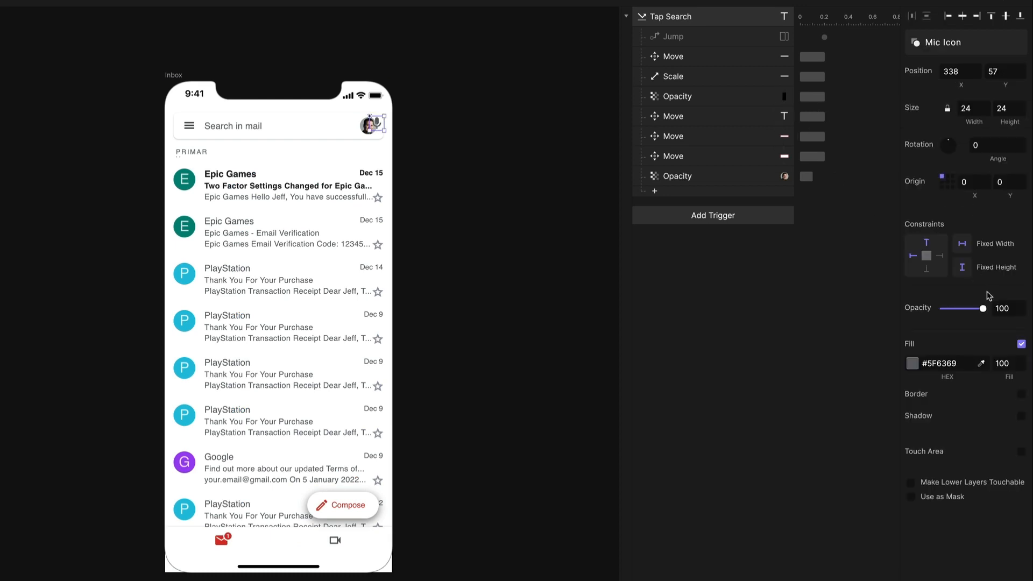
left_click_drag(983, 308, 915, 305)
- Add an Opacity response for the Mic Icon to the Tap Search trigger, with opacity 100 and duration 0.1
left_click(694, 184)
left_click(693, 194)
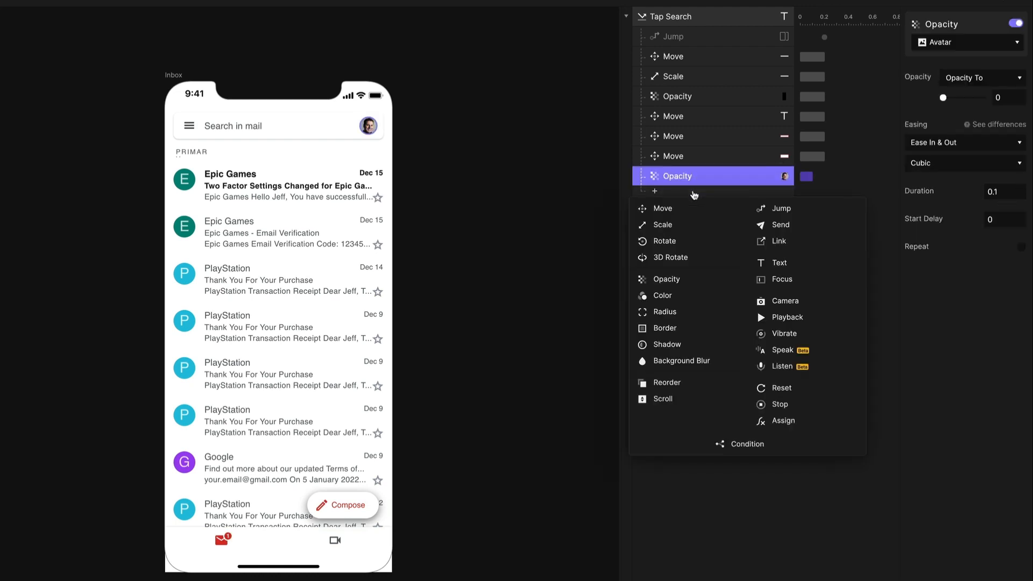
left_click(672, 280)
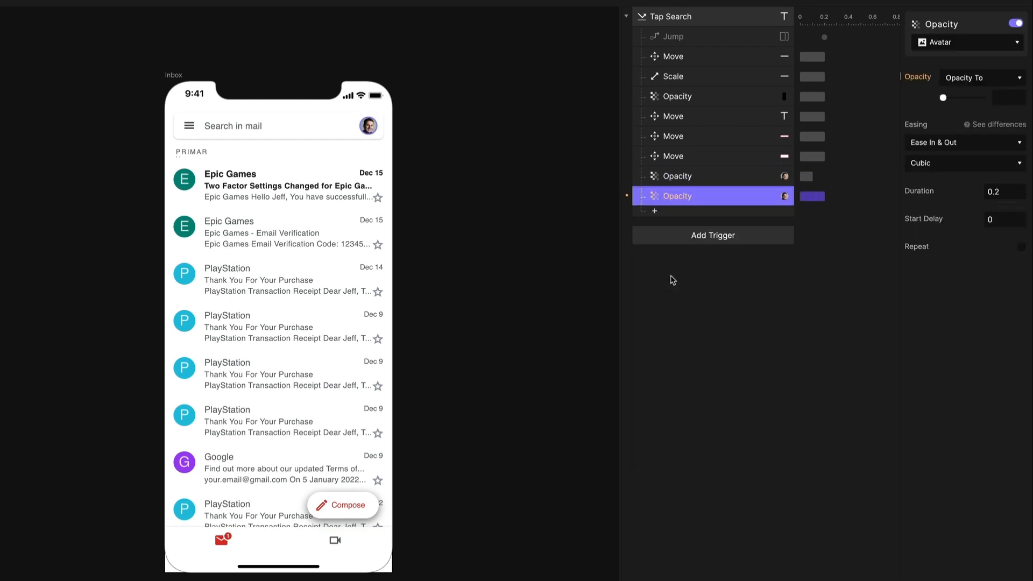
left_click(956, 43)
left_click(946, 89)
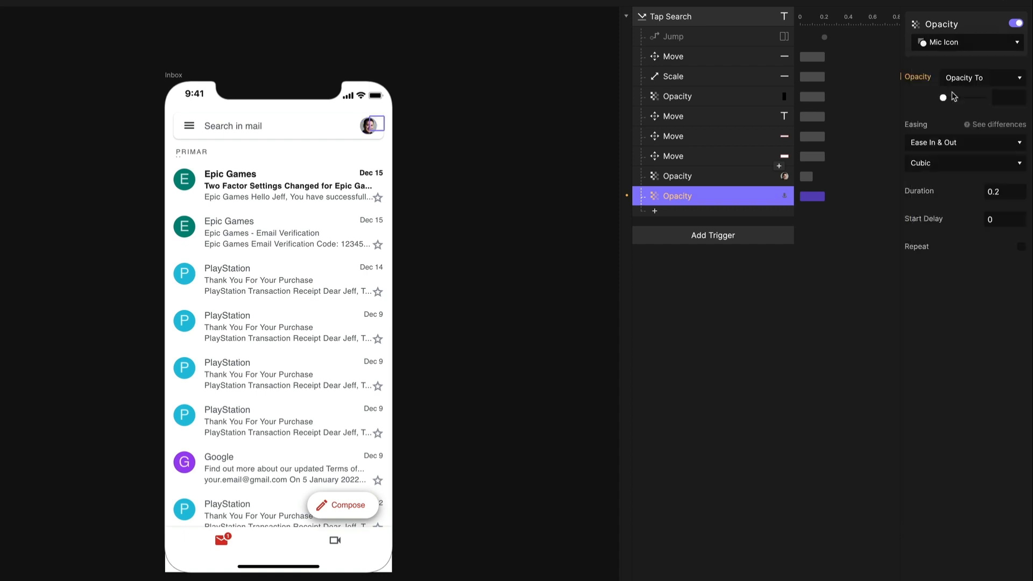
left_click_drag(943, 98, 1017, 100)
left_click(1006, 192)
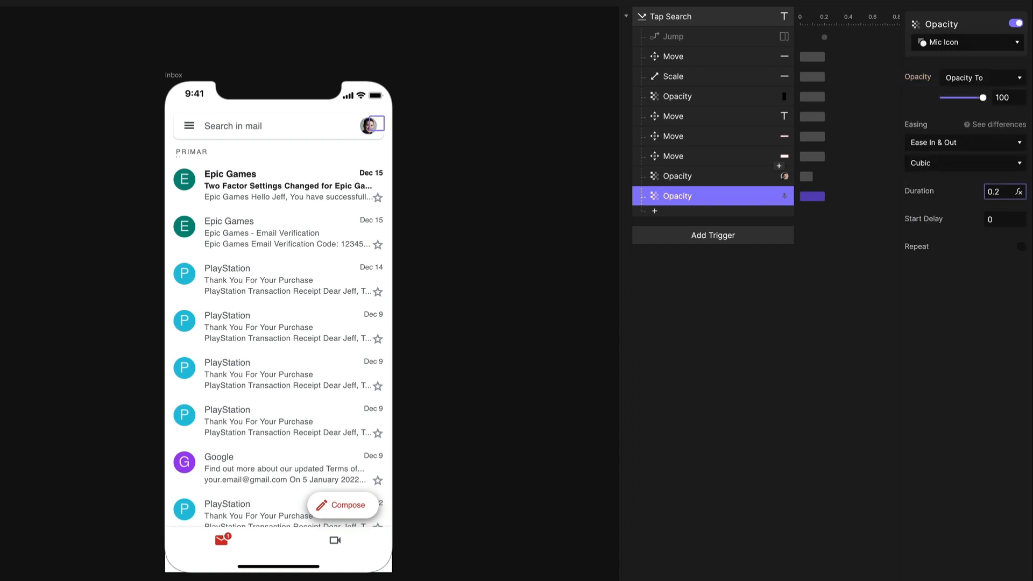
key("Tab")
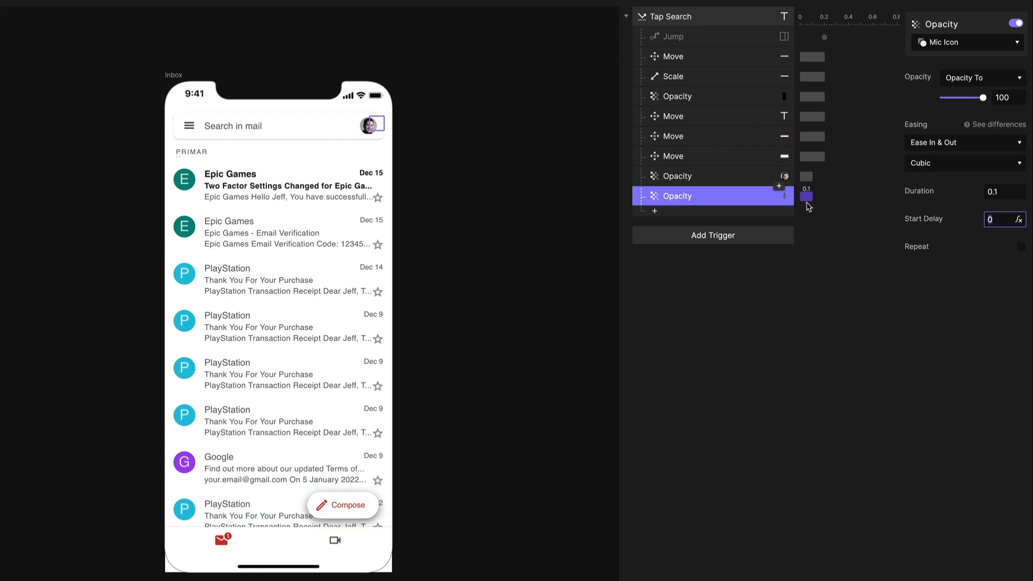
- Set the start delay of the Mic Icon's Opacity response to 0.1 so it follows the Avatar's fade
left_click(825, 197)
left_click(807, 180)
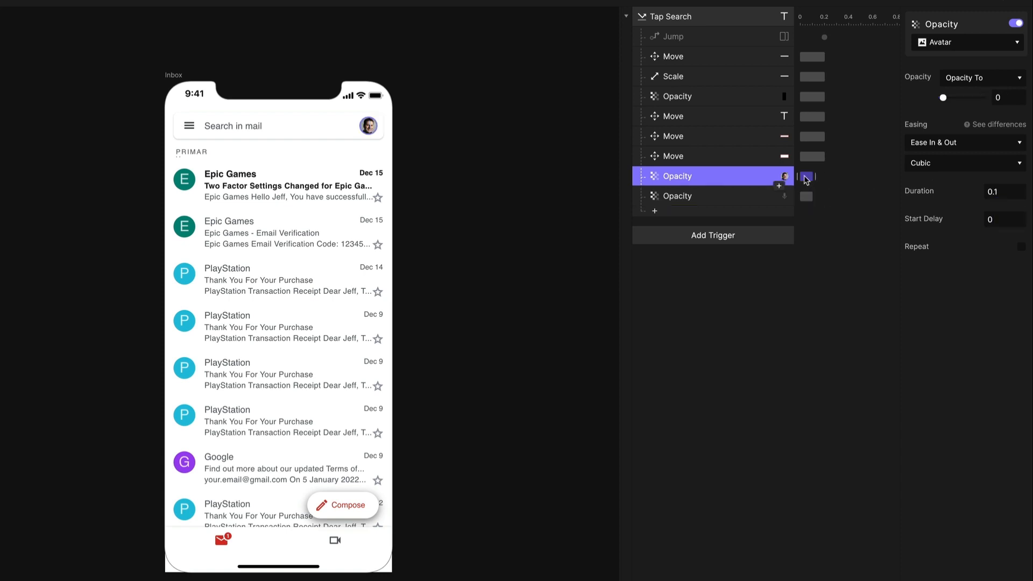
left_click(833, 222)
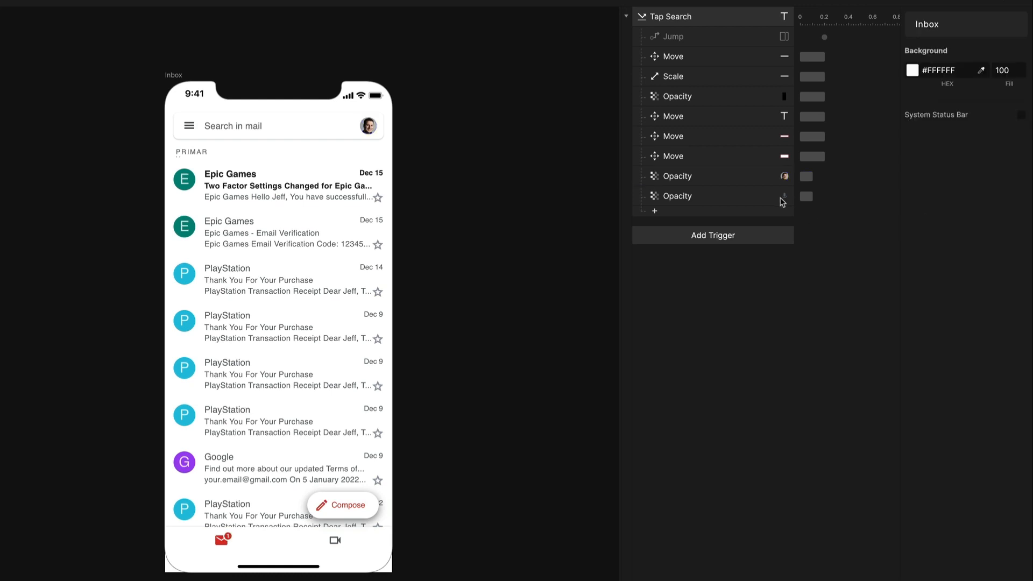
left_click(806, 196)
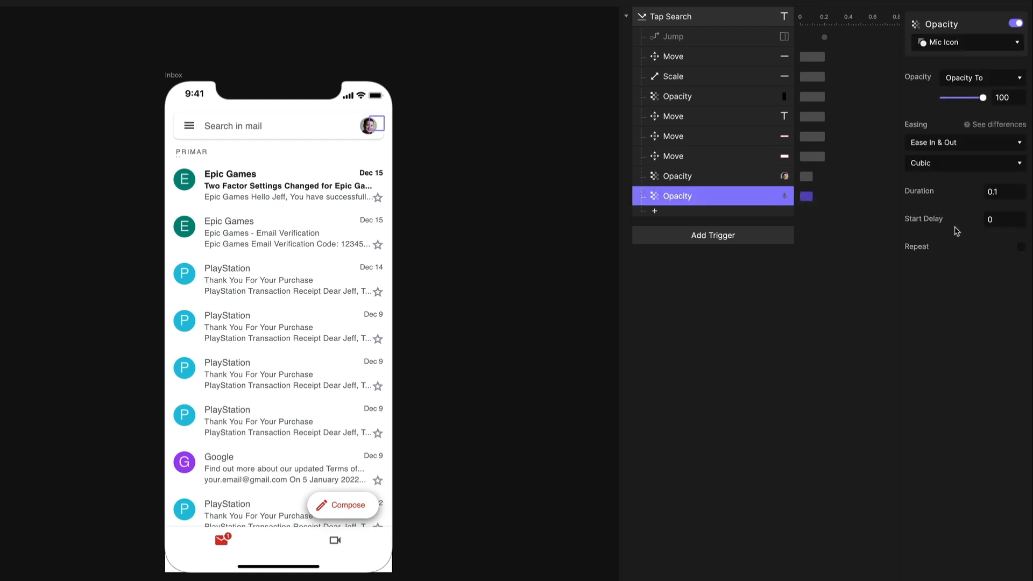
left_click(994, 220)
left_click_drag(807, 198, 822, 201)
- Preview the Avatar-to-Mic Icon crossfade, restarting the prototype to repeat it, and close the preview
key("super+p")
left_click(351, 76)
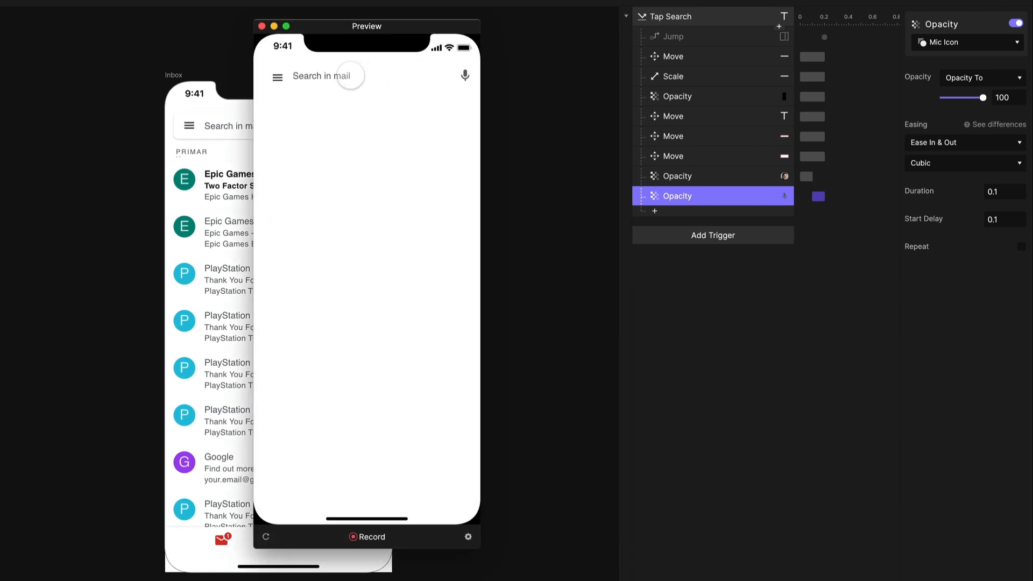
left_click(266, 536)
left_click(338, 81)
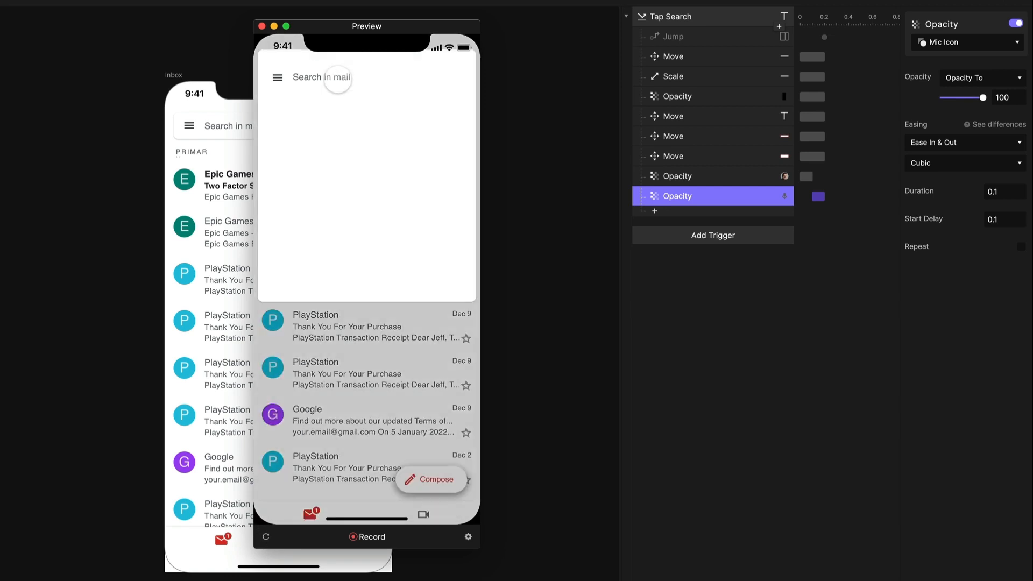
left_click(266, 537)
left_click(355, 75)
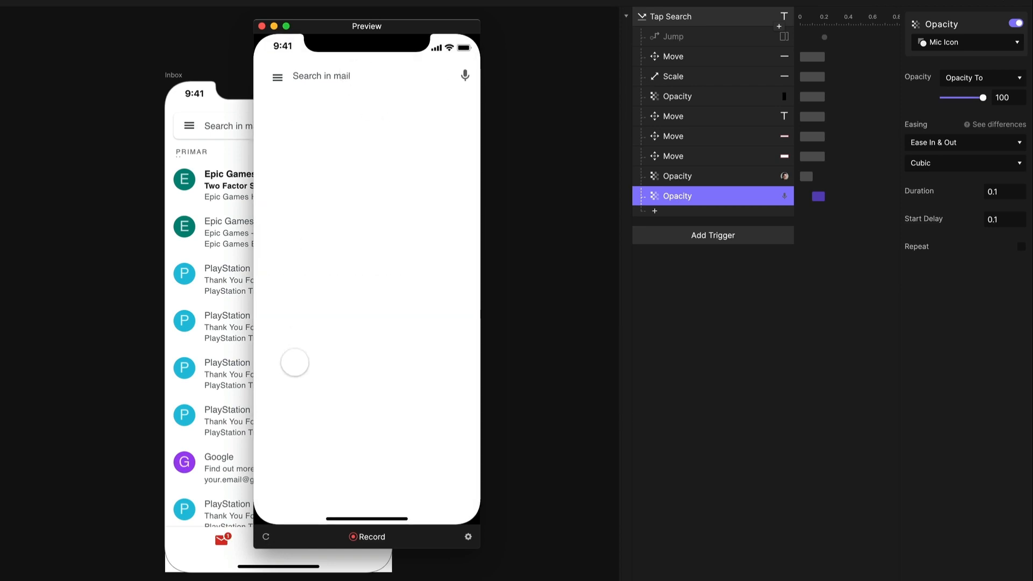
left_click(266, 537)
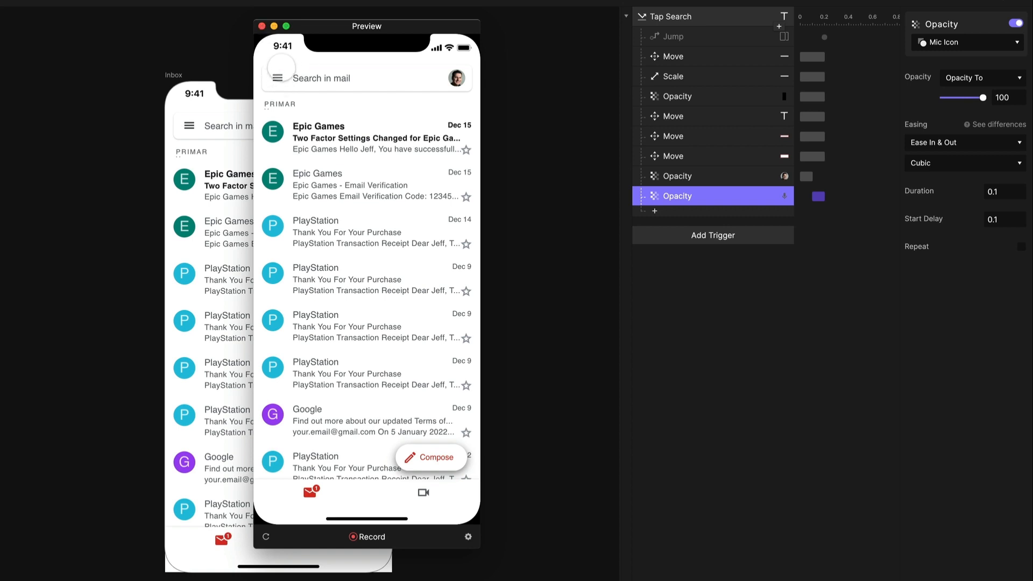
left_click(262, 26)
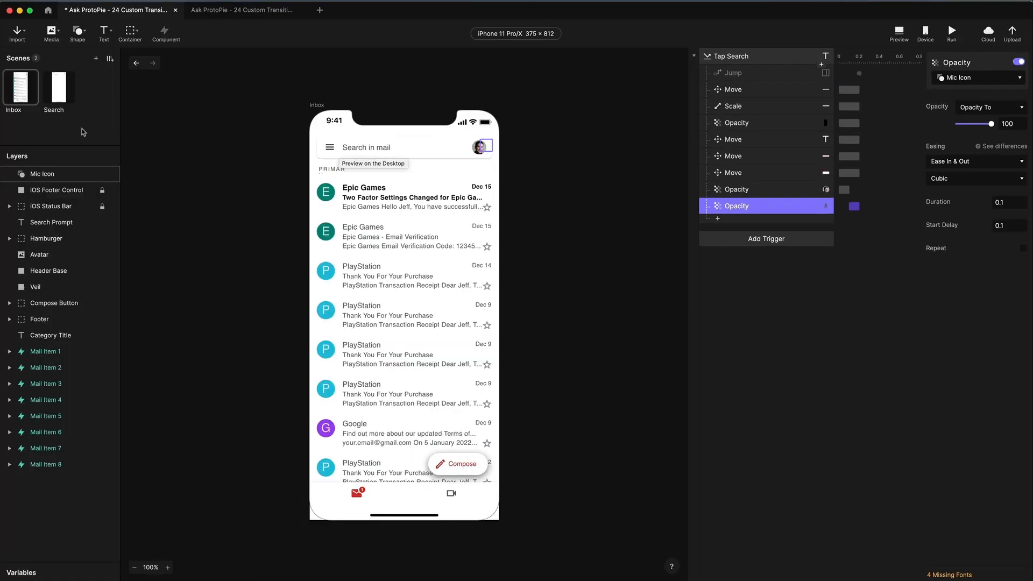
- Copy the Chevron Back icon from the Search scene into the Inbox scene
left_click(59, 87)
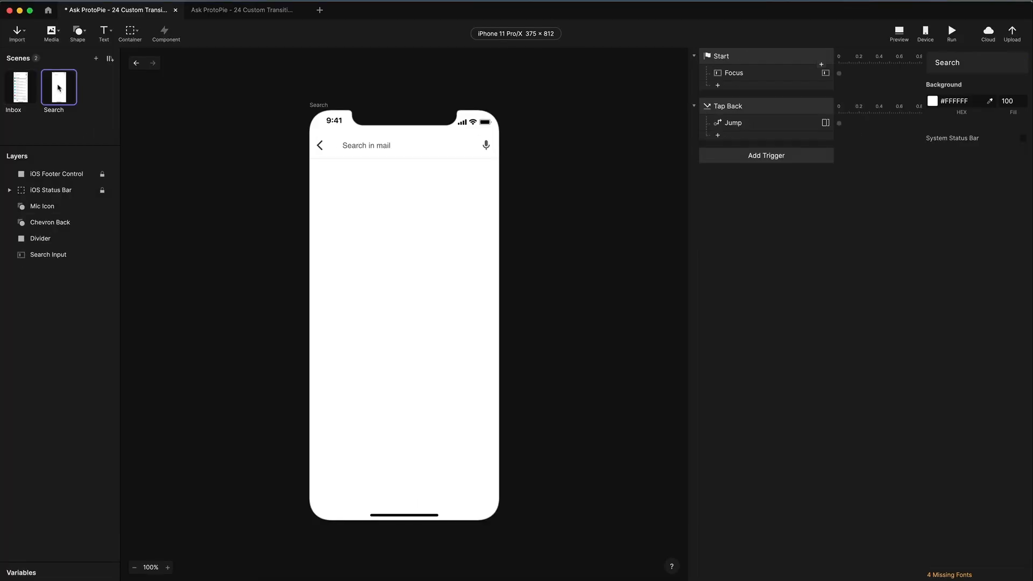
left_click(320, 146)
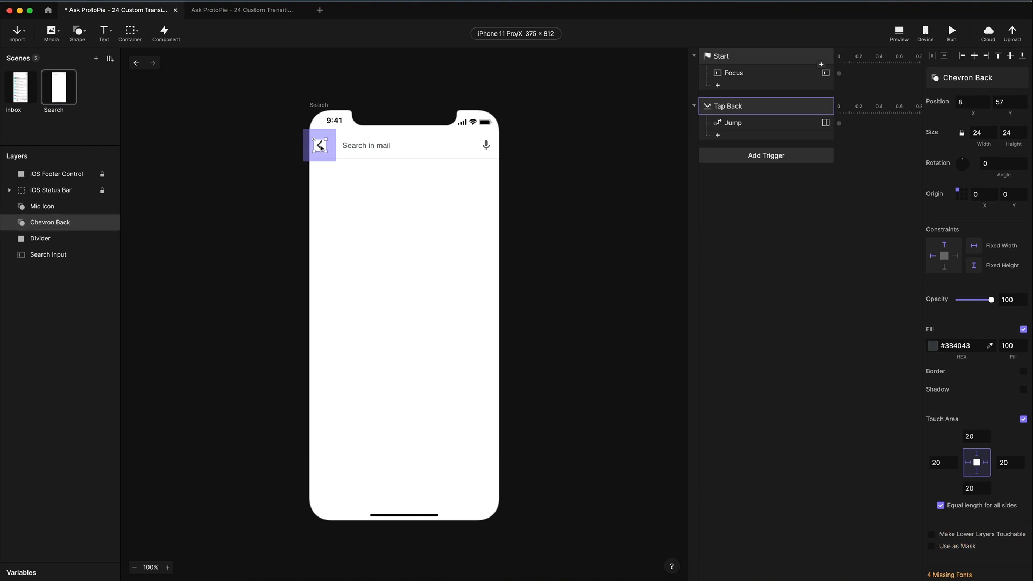
left_click(21, 88)
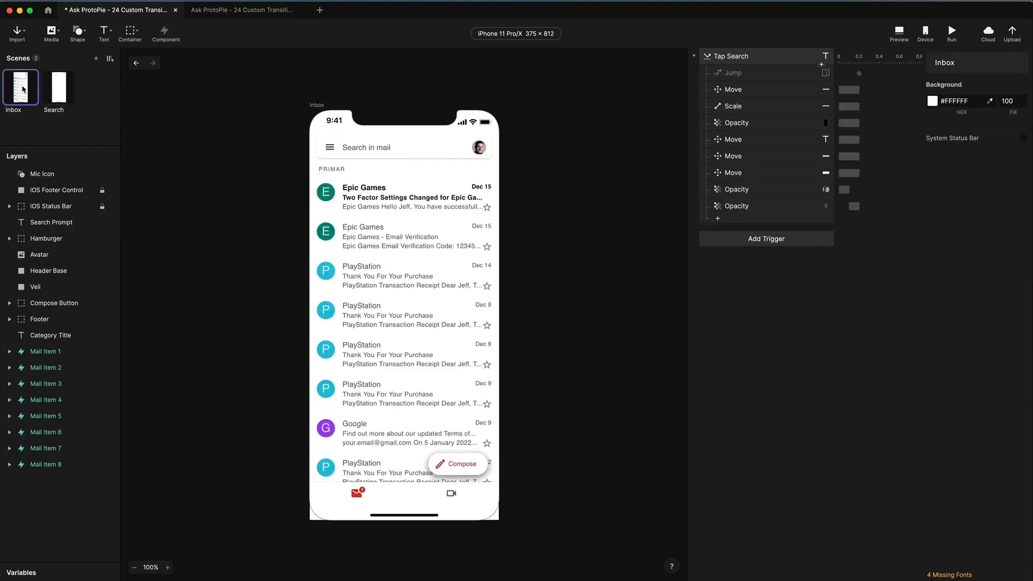
key("super+v")
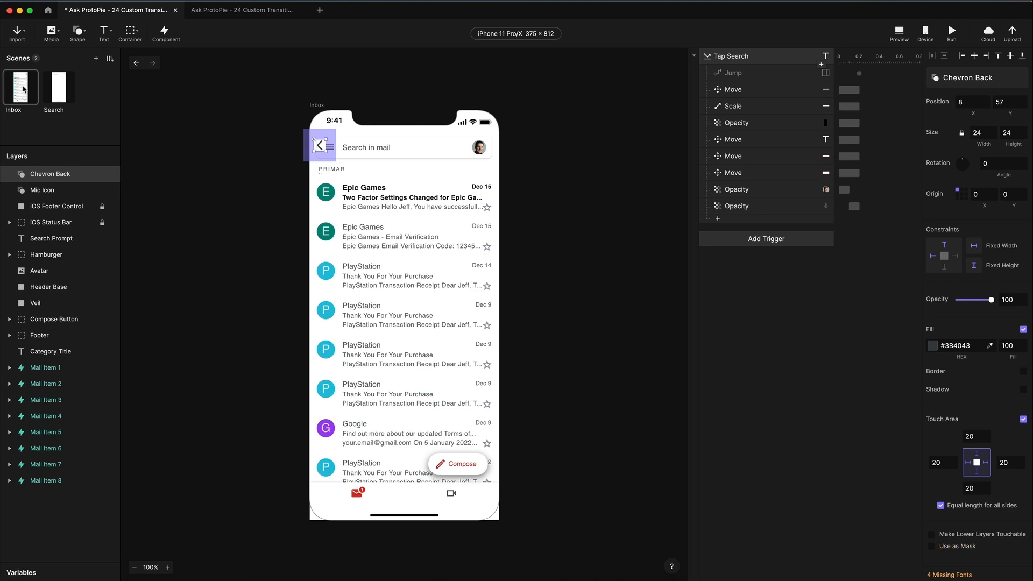
- Set the origin of the Inbox's Chevron Back to its bottom-right corner, X 100 and Y 100
scroll(336, 127, "right", 1)
scroll(335, 137, "up", 1)
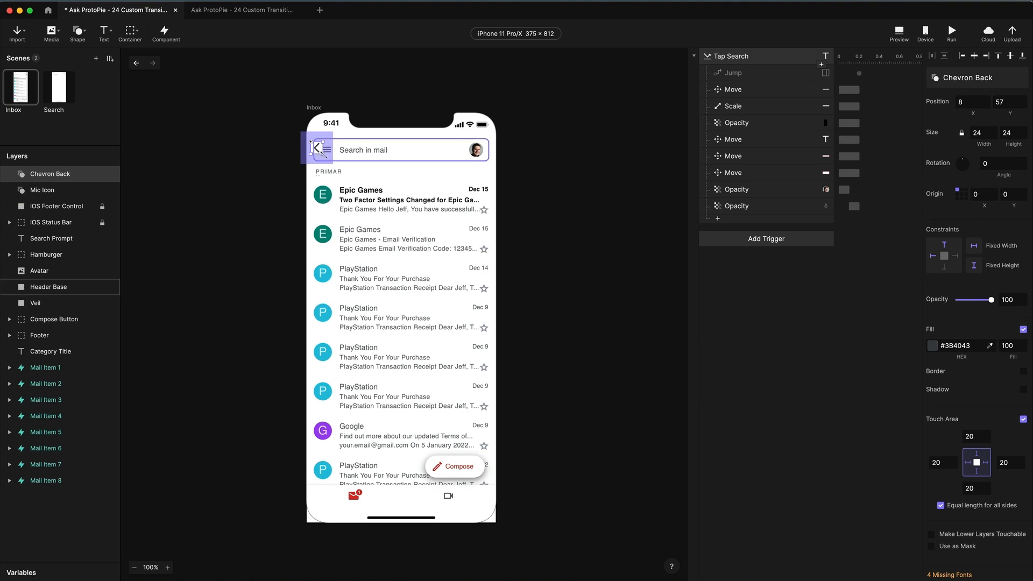
left_click(967, 200)
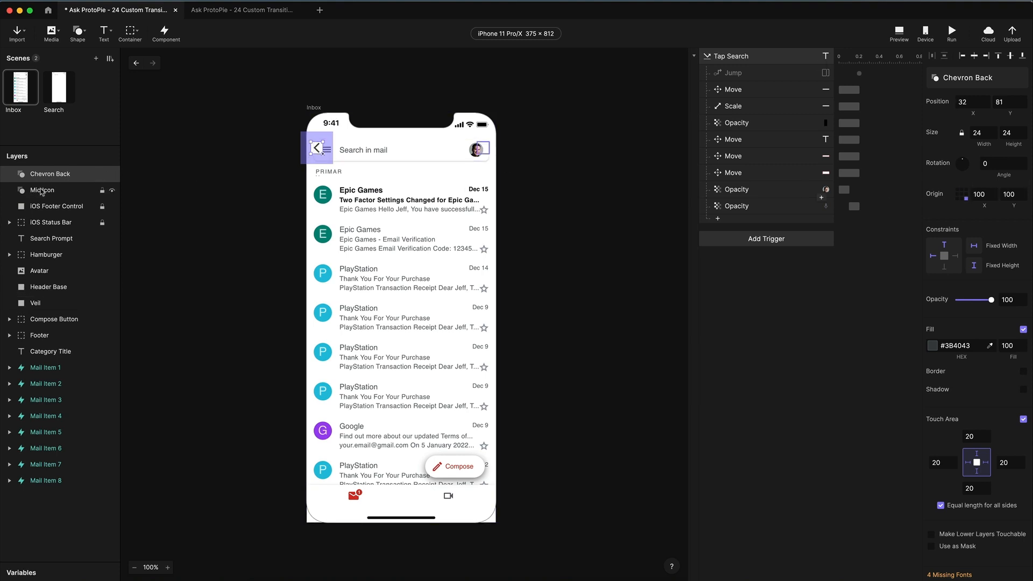
- Set the origin of the Hamburger layer to its bottom-left corner
left_click(51, 260)
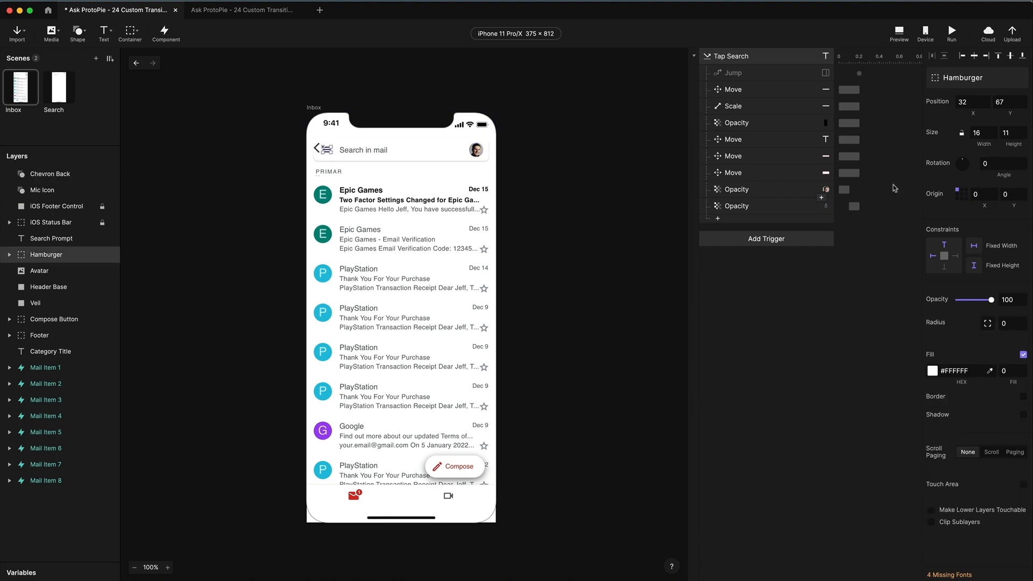
left_click(958, 198)
- Rotate the Inbox's Chevron Back layer to 180 degrees and set its opacity to 0
left_click(44, 191)
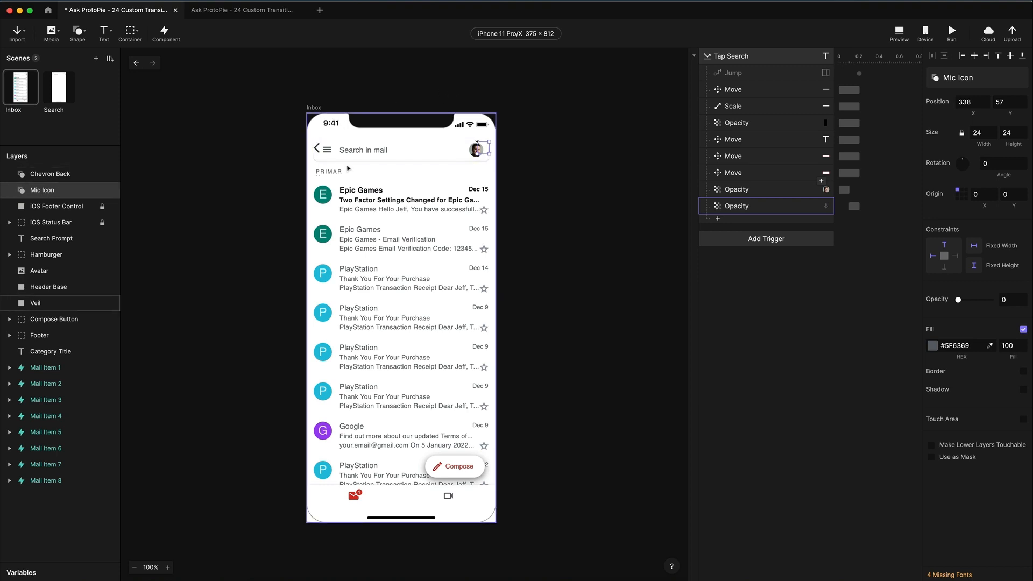
left_click(1018, 167)
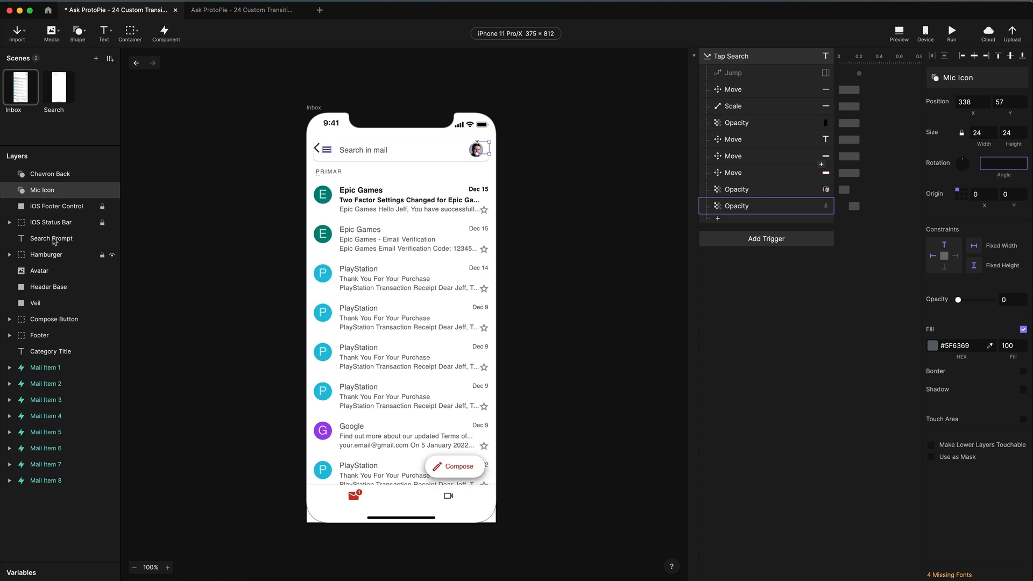
left_click(49, 175)
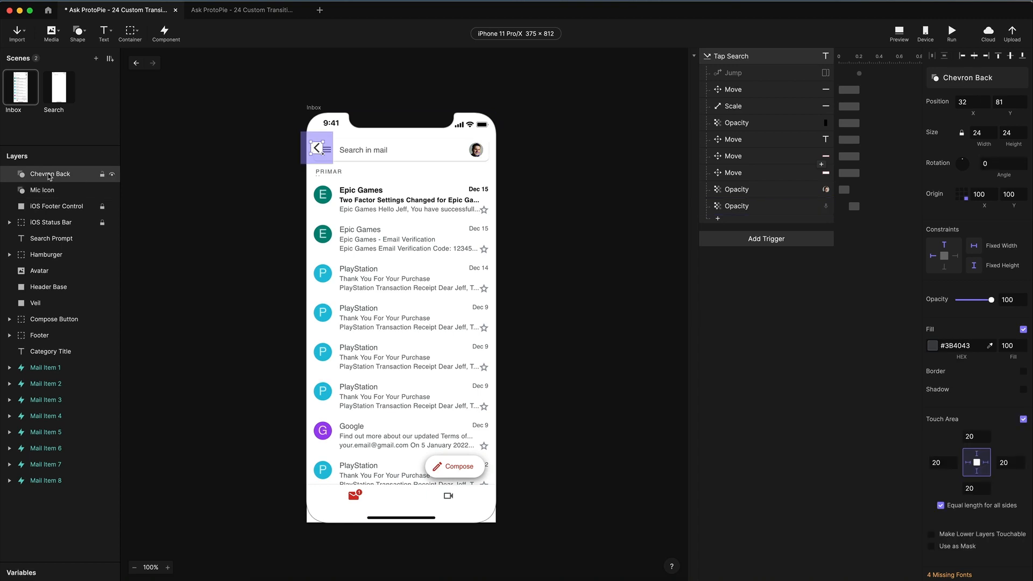
left_click(996, 164)
type("180")
key("Return")
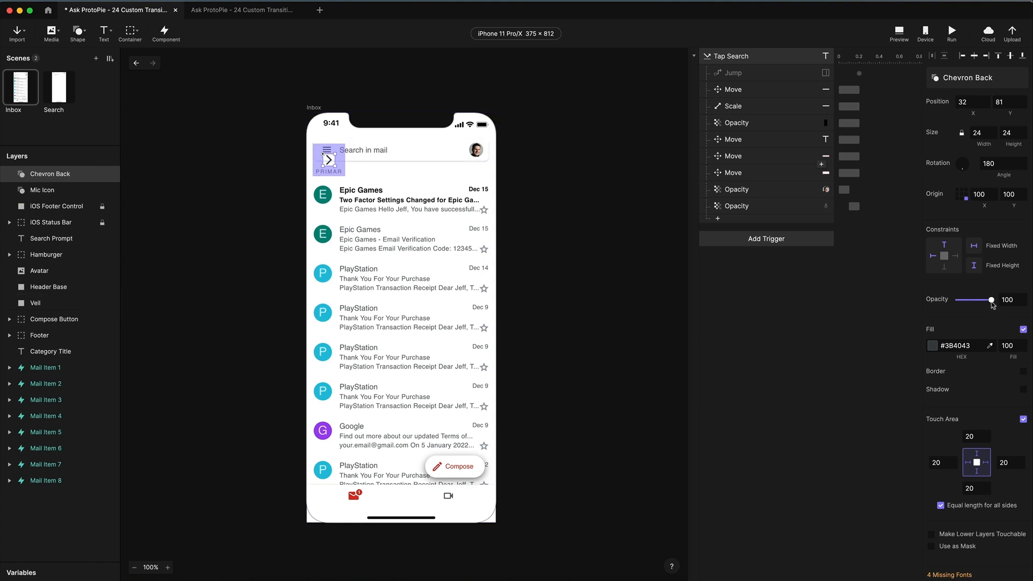
left_click_drag(993, 300, 946, 303)
left_click(774, 318)
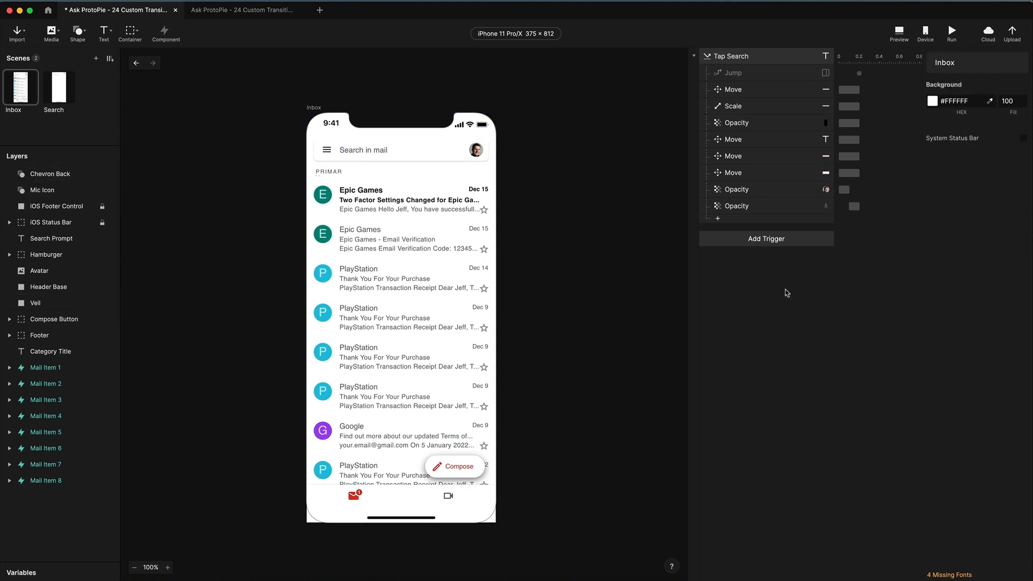
- Add an Opacity response for Chevron Back under the Tap Search trigger, fading it to 100
left_click(750, 222)
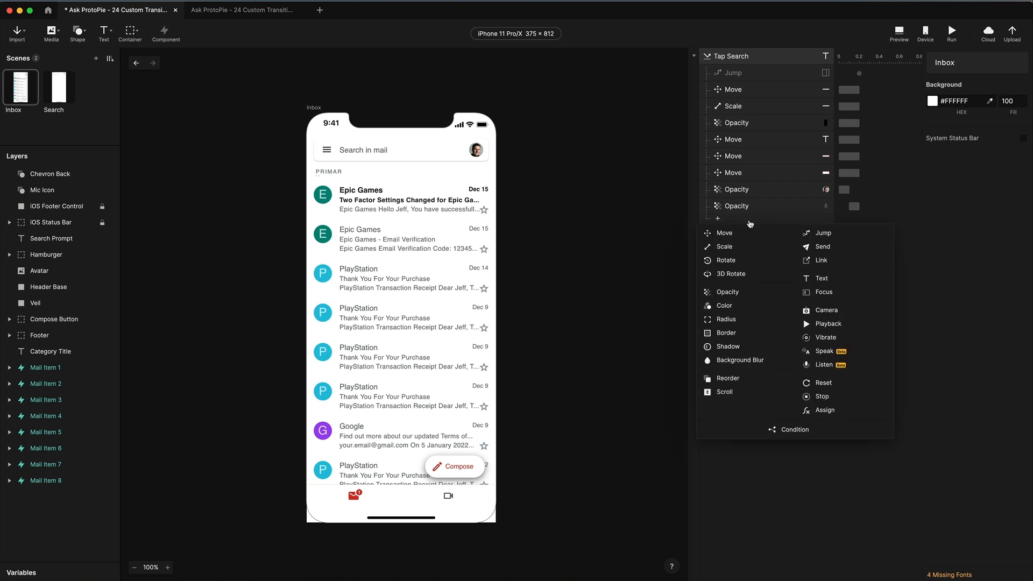
left_click(728, 291)
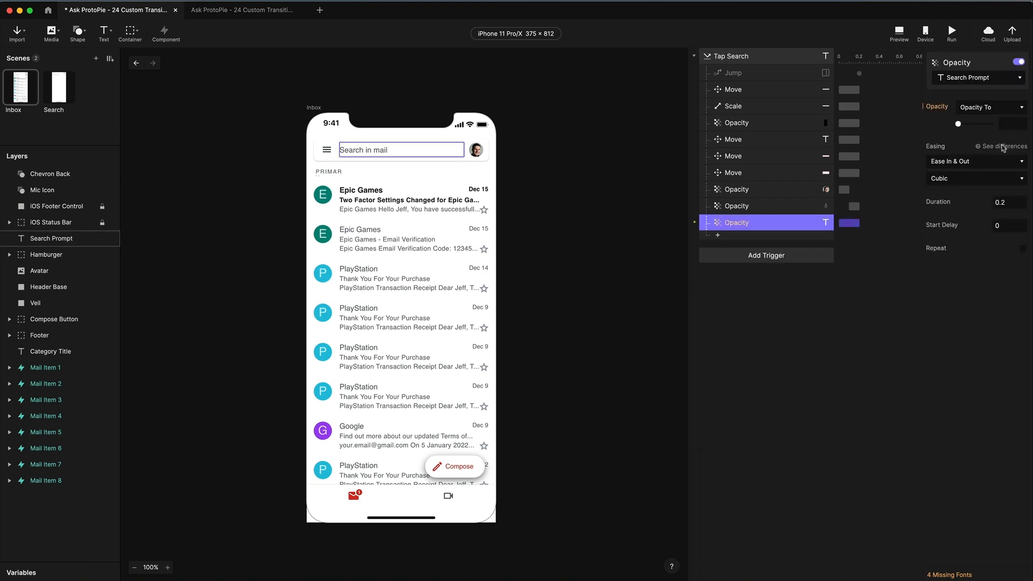
left_click(986, 79)
left_click(981, 116)
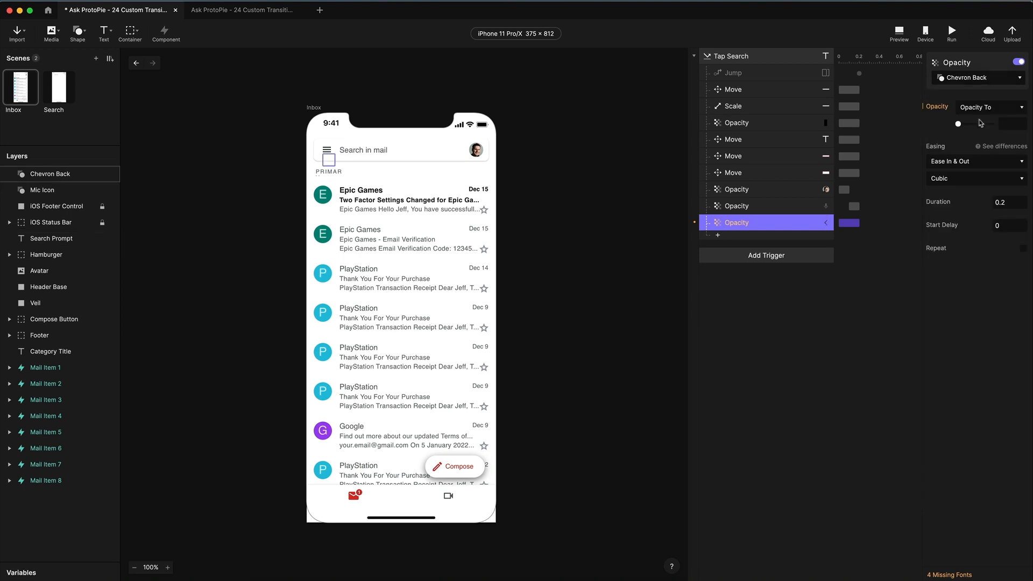
left_click_drag(958, 125, 992, 124)
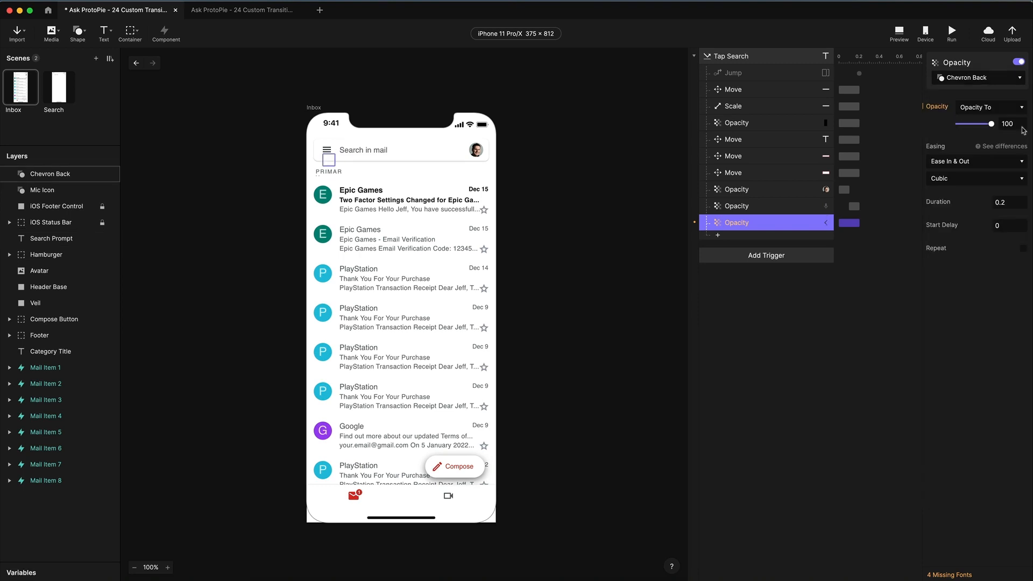
- Add a Rotate response to the Tap Search trigger that rotates Chevron Back by 180 clockwise
left_click(753, 237)
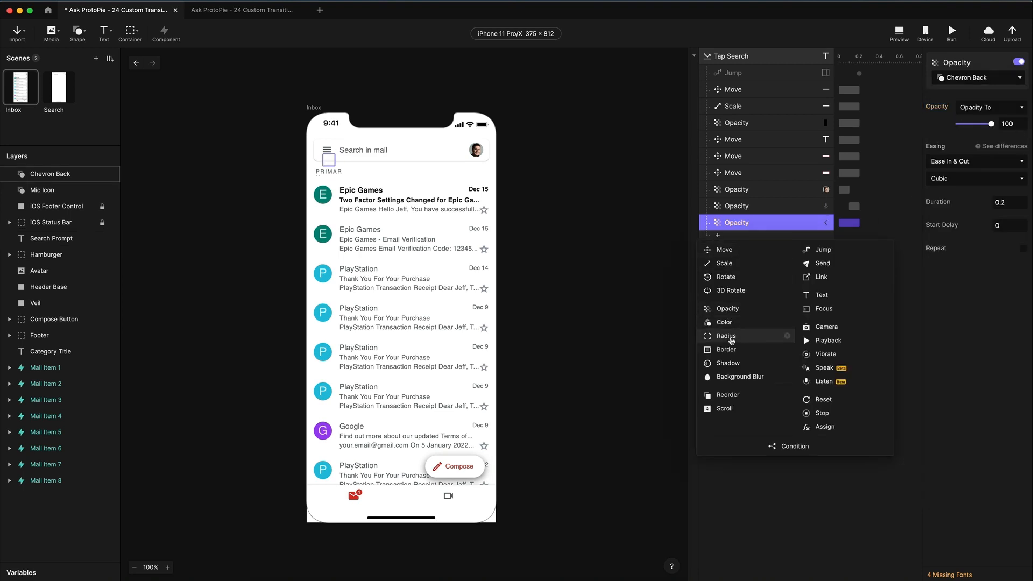
left_click(726, 277)
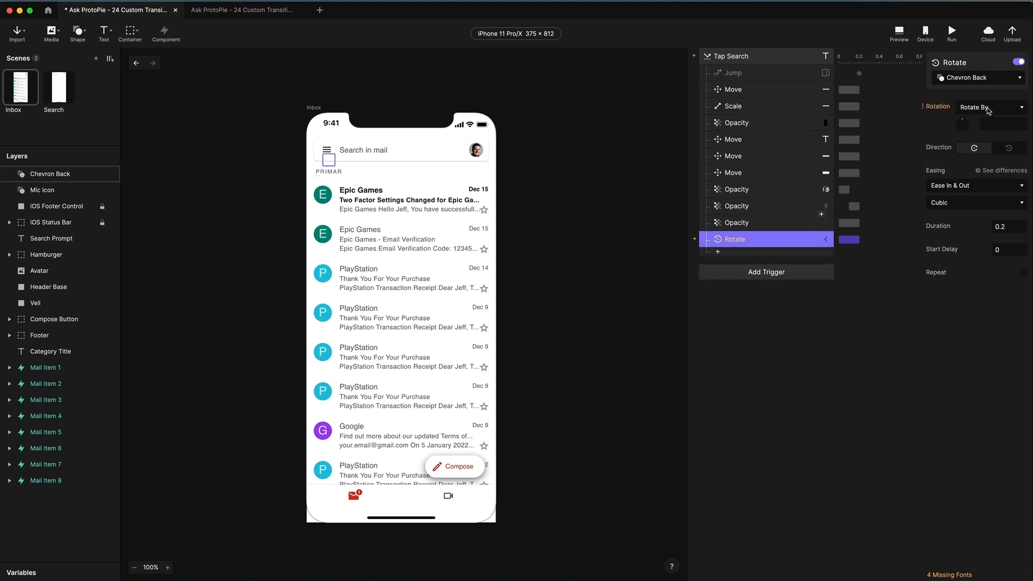
left_click(996, 122)
type("180")
left_click(976, 148)
- Add an Opacity response for the Hamburger to the Tap Search trigger, fading it to 0
left_click(748, 252)
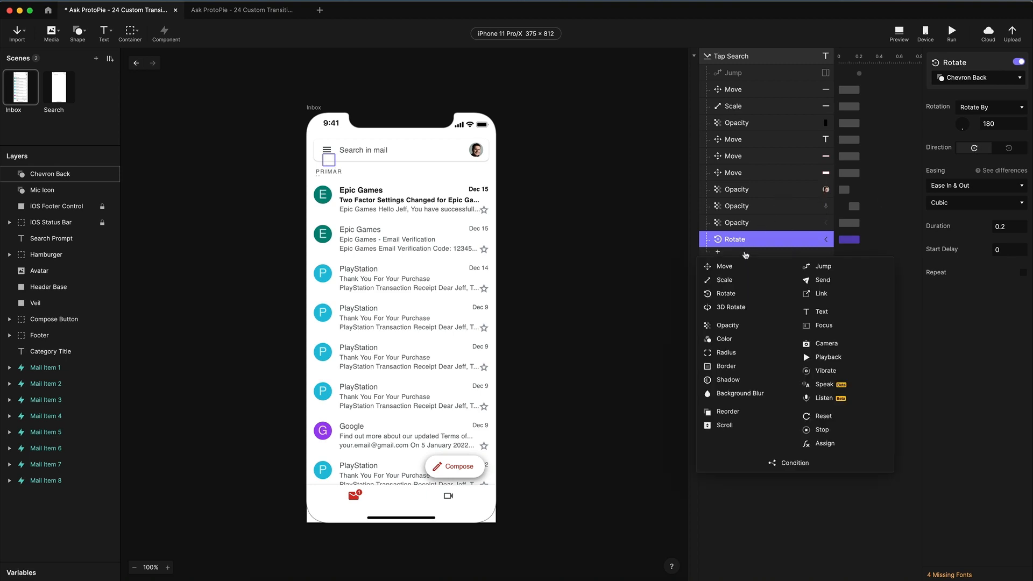
left_click(729, 326)
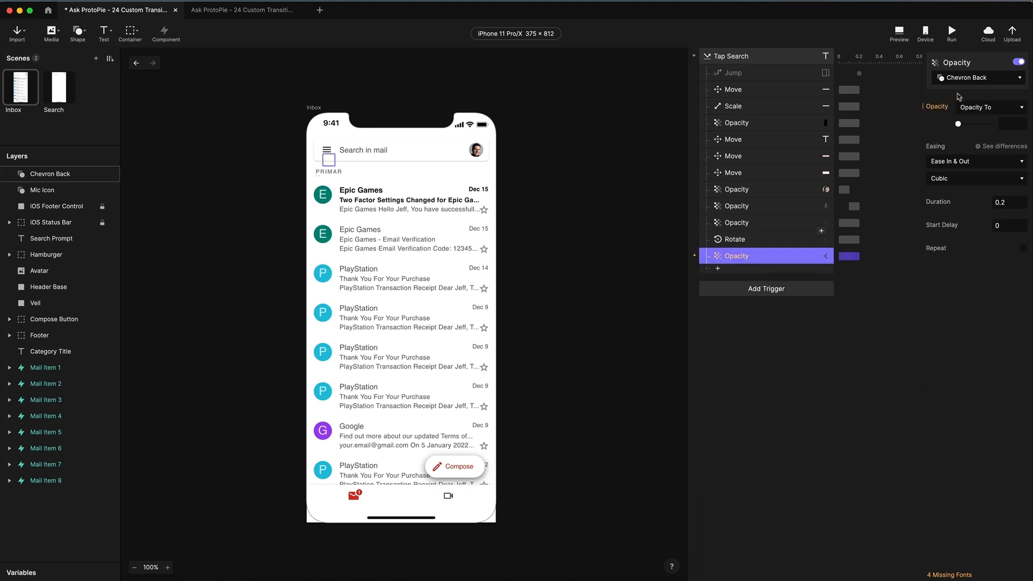
left_click(980, 78)
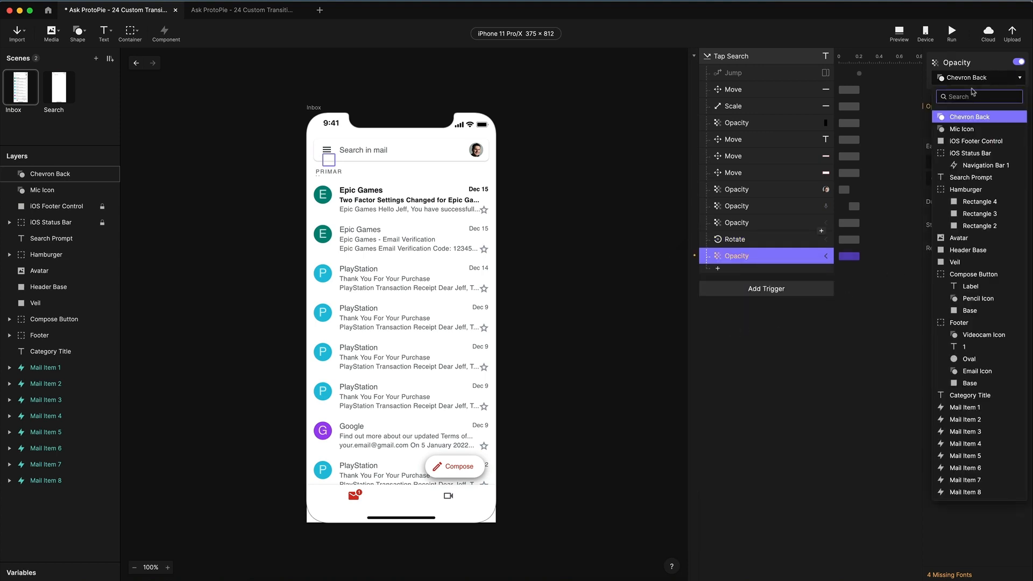
left_click(968, 190)
left_click(1017, 127)
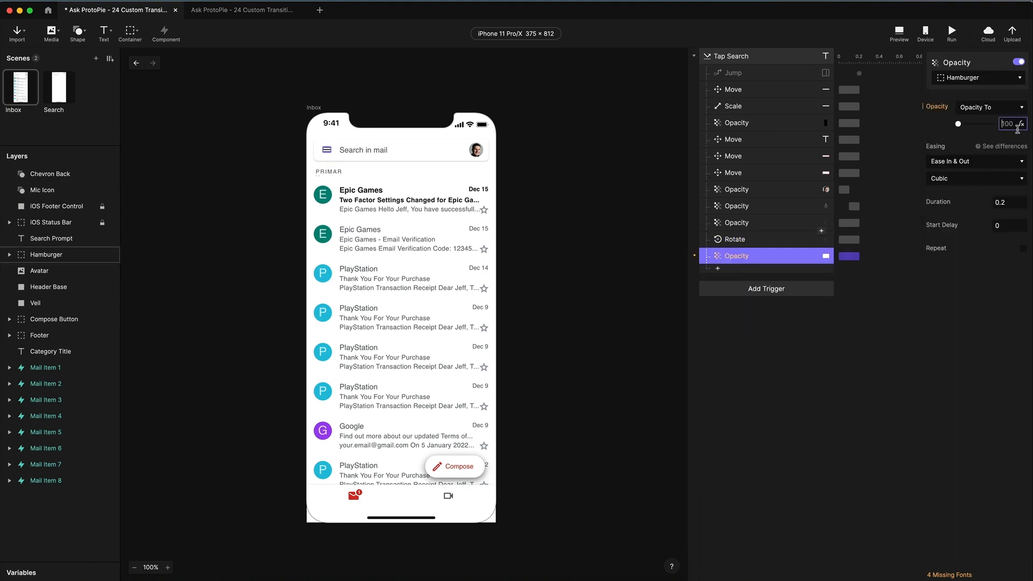
type("0")
key("Return")
- Add a Rotate response for the Hamburger to the Tap Search trigger, using Rotate By 180
left_click(744, 269)
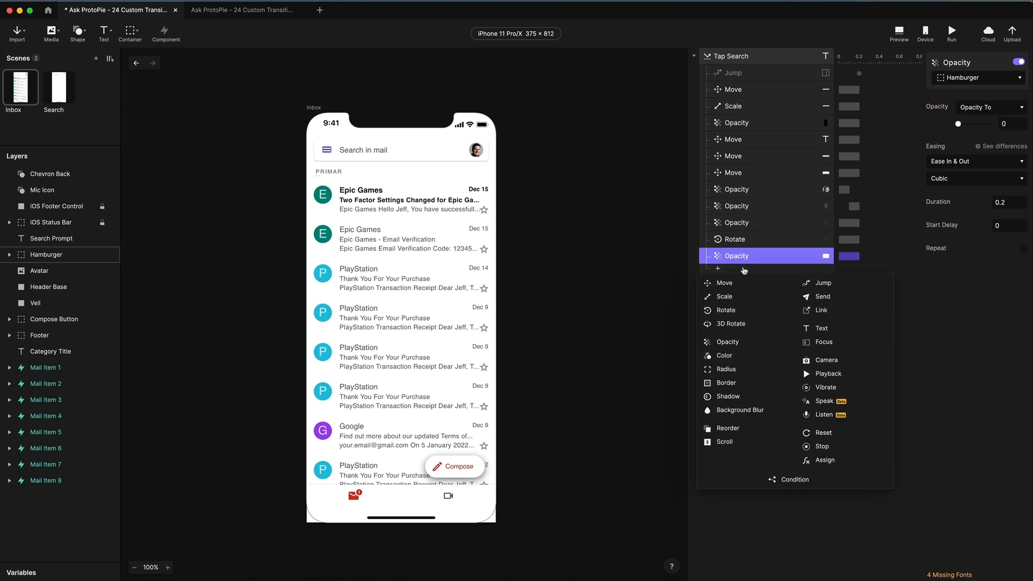
left_click(725, 310)
left_click(996, 123)
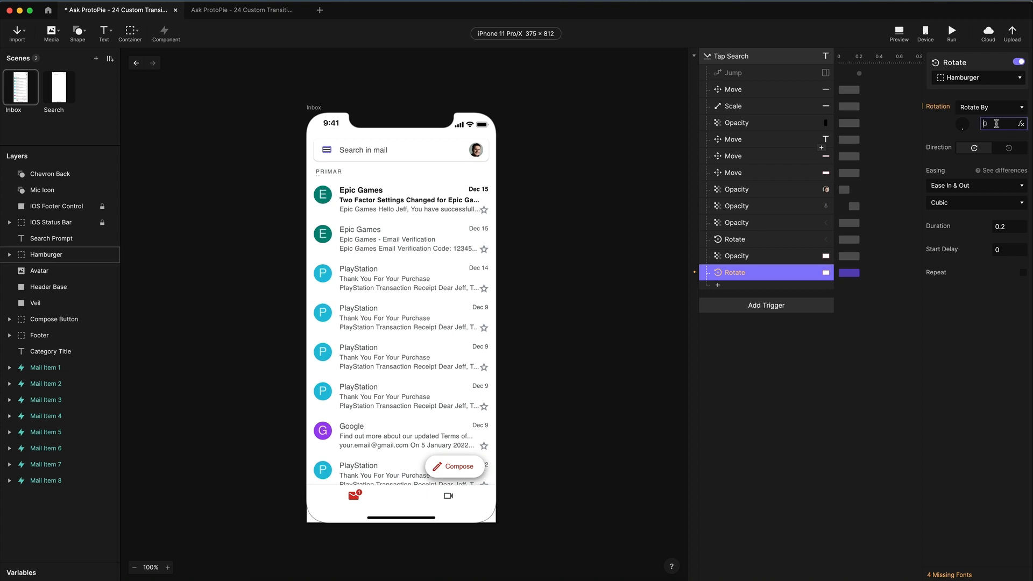
type("180")
key("Return")
- Preview the Hamburger-to-Chevron Back rotation by tapping the search prompt, and close the preview
left_click(899, 43)
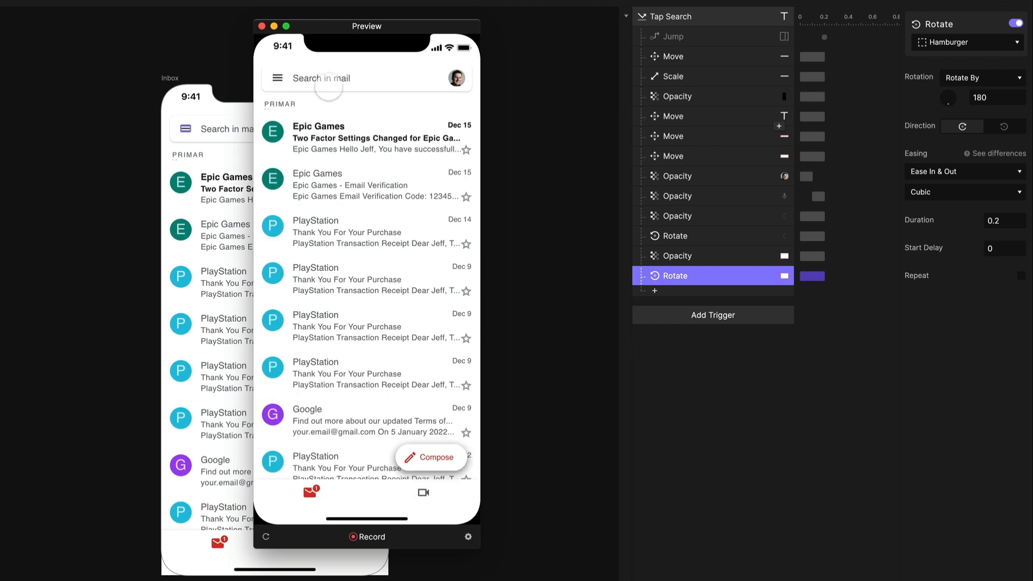
left_click(329, 88)
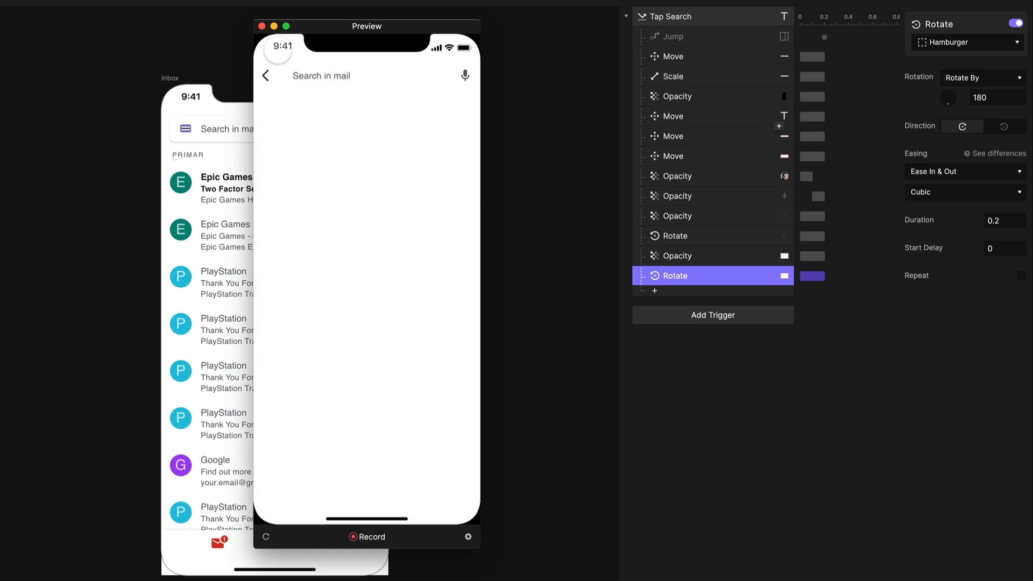
left_click(262, 26)
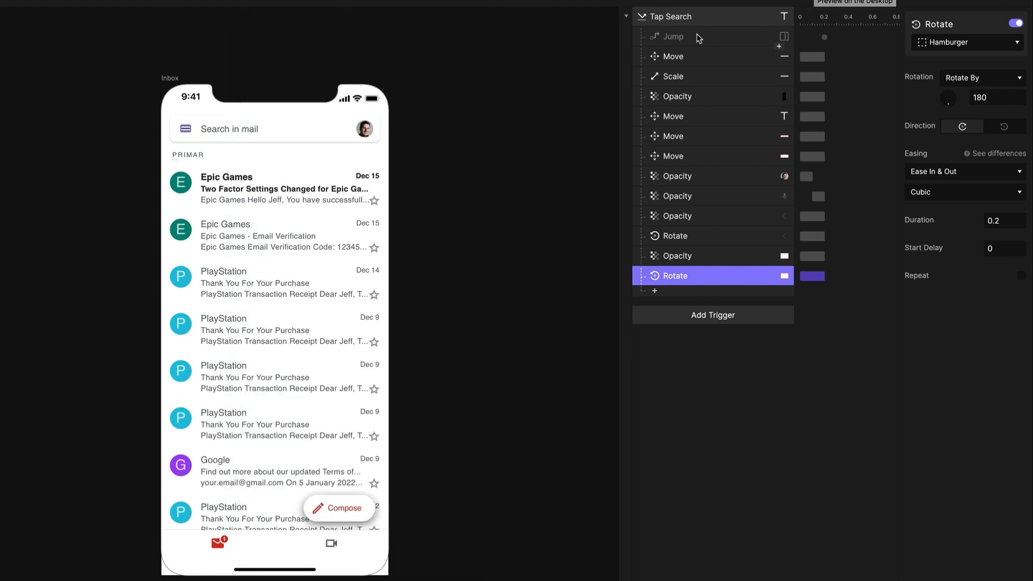
- Re-enable the Jump response to the Search scene and preview the full transition once
left_click(736, 38)
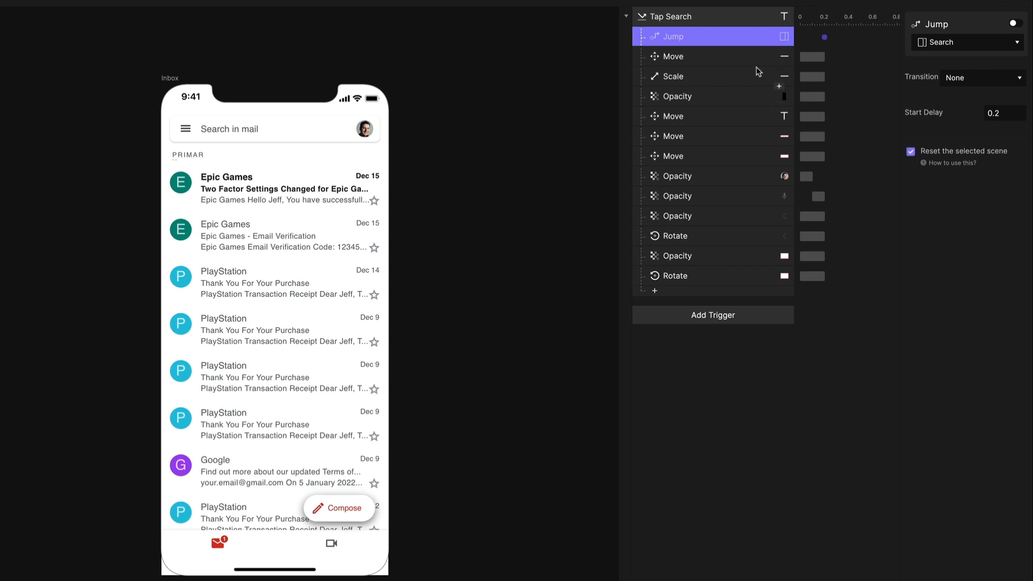
left_click(1015, 23)
left_click(909, 1)
left_click(327, 77)
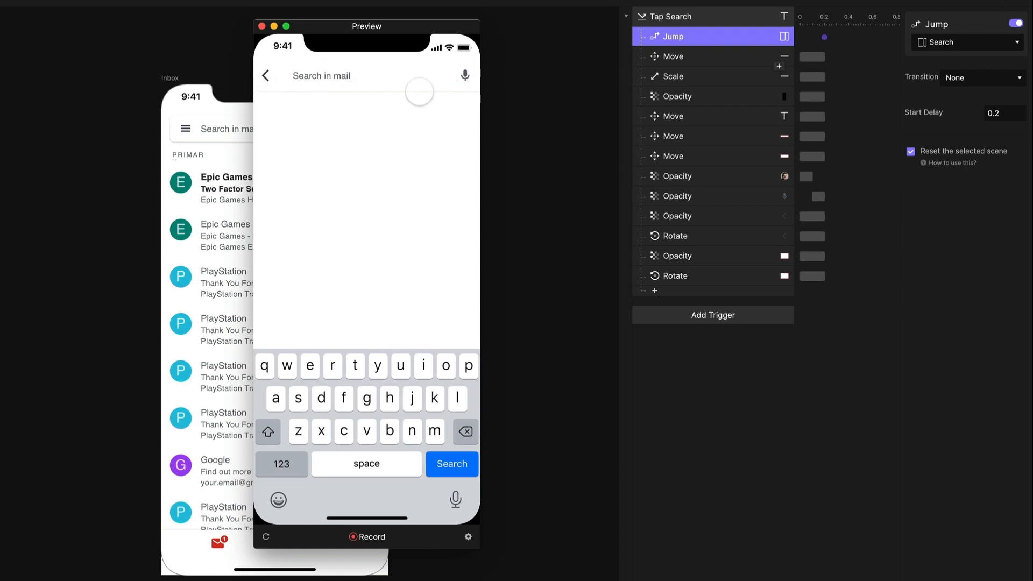
left_click(261, 26)
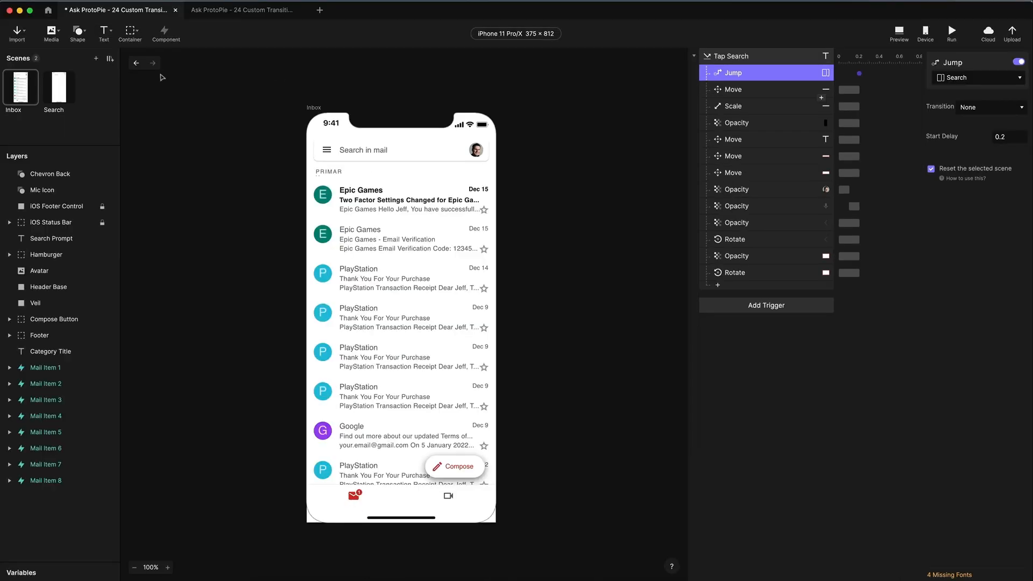
- Copy the Divider from the Search scene into the Inbox scene and set the copy's opacity to 0
left_click(54, 83)
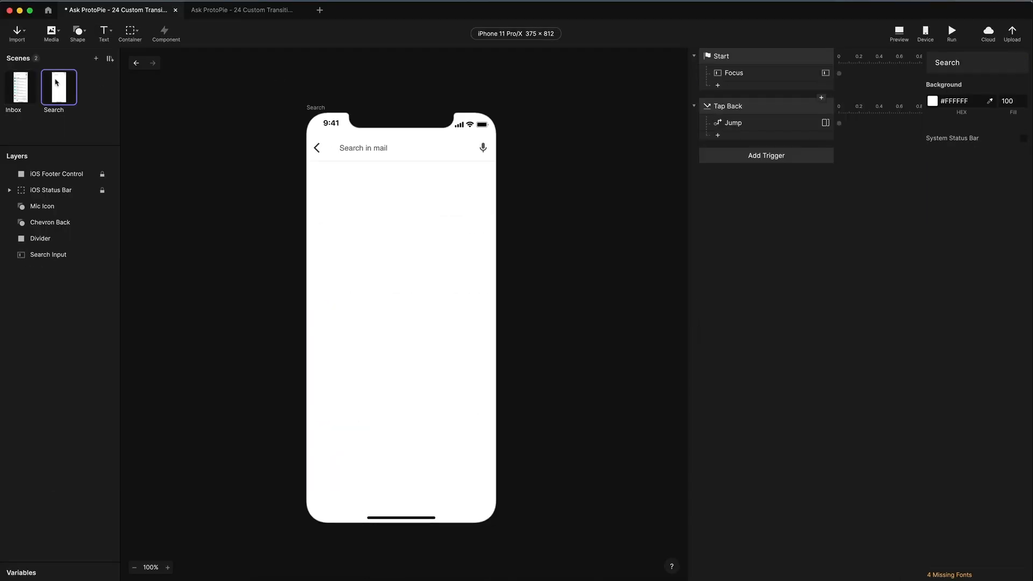
left_click(41, 240)
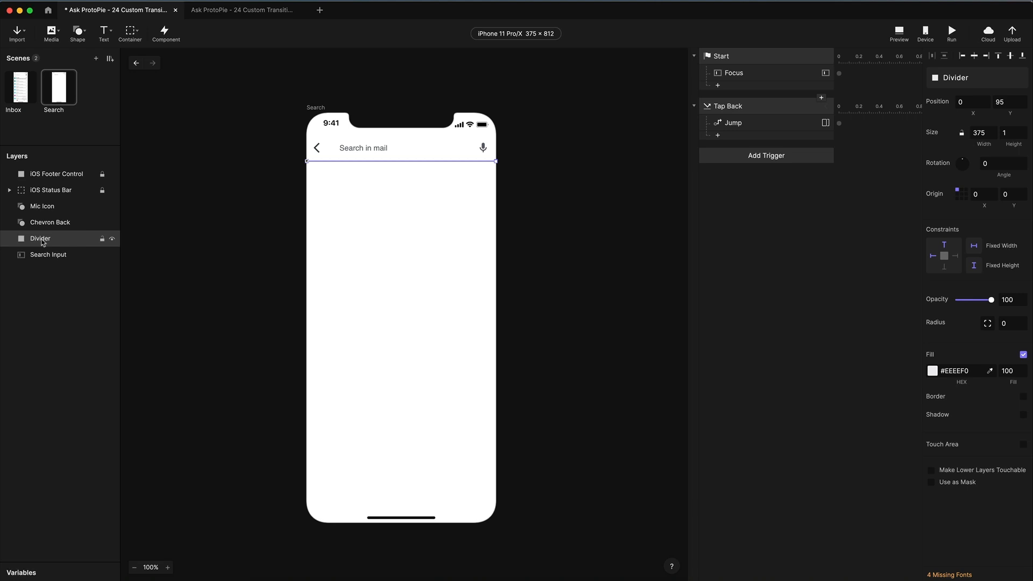
left_click(24, 85)
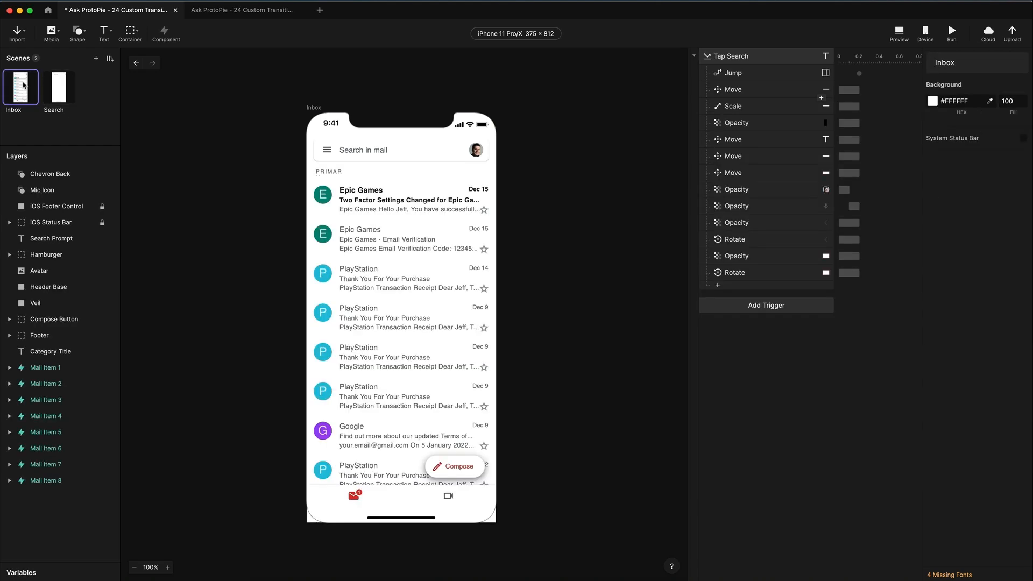
key("super+v")
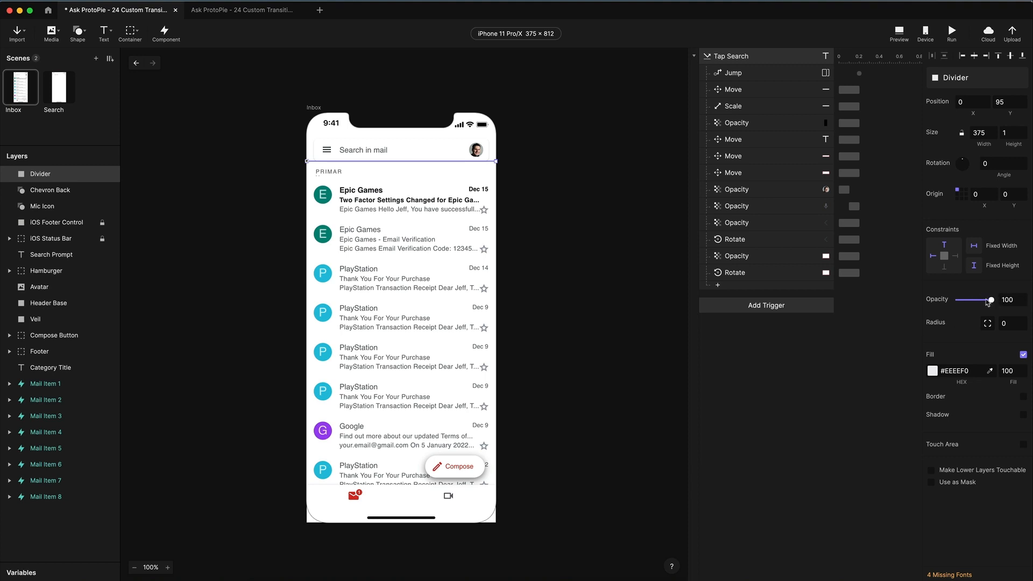
left_click_drag(992, 299, 928, 300)
- Add an Opacity response for the Divider to the Tap Search trigger, fading it to 100
left_click(718, 285)
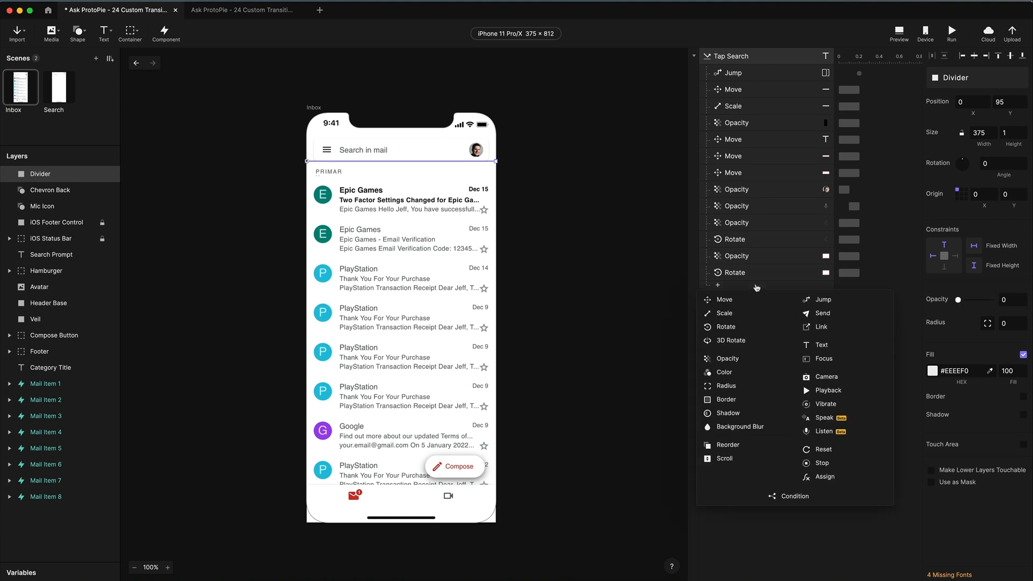
left_click(736, 358)
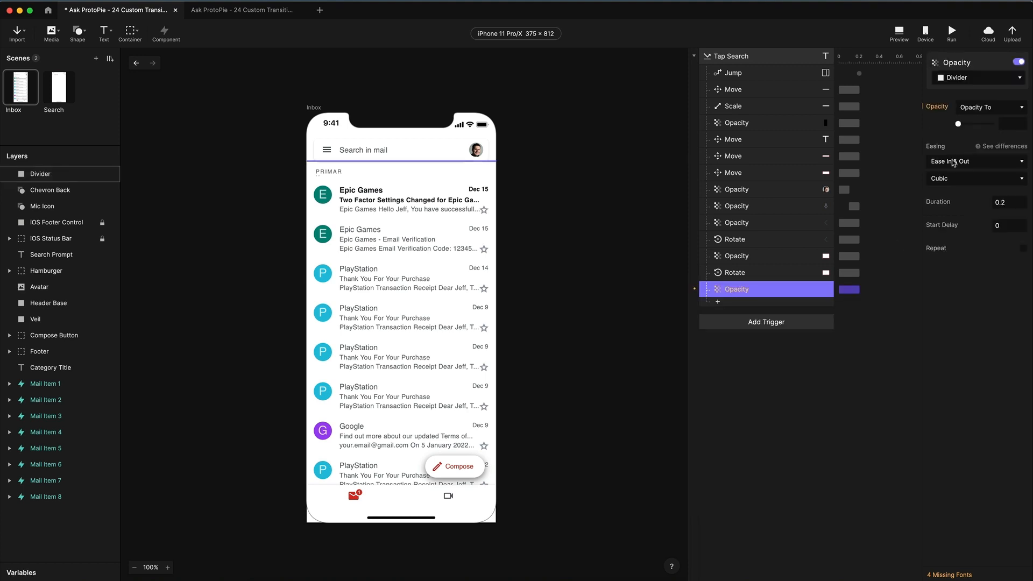
left_click(981, 80)
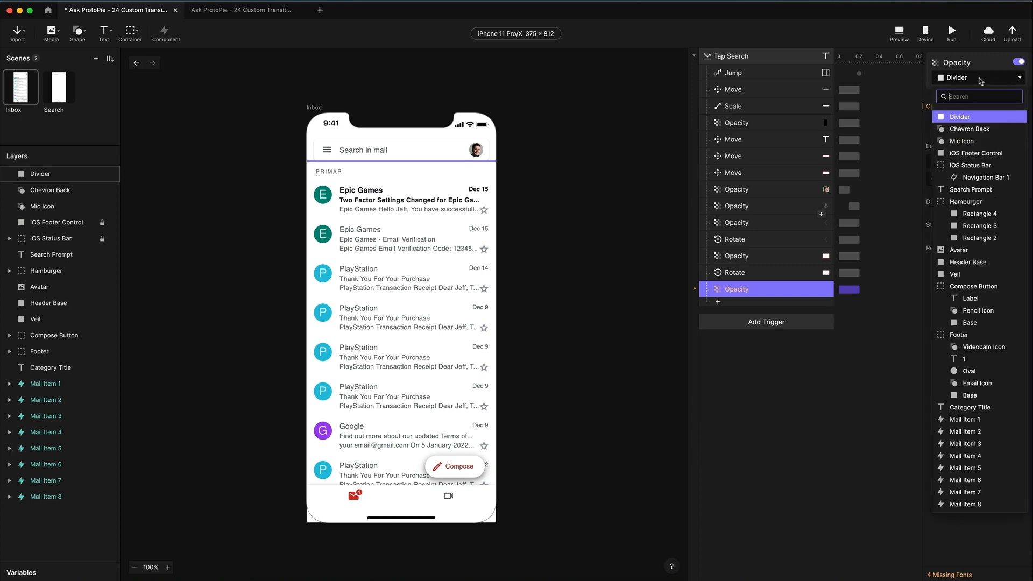
left_click(973, 117)
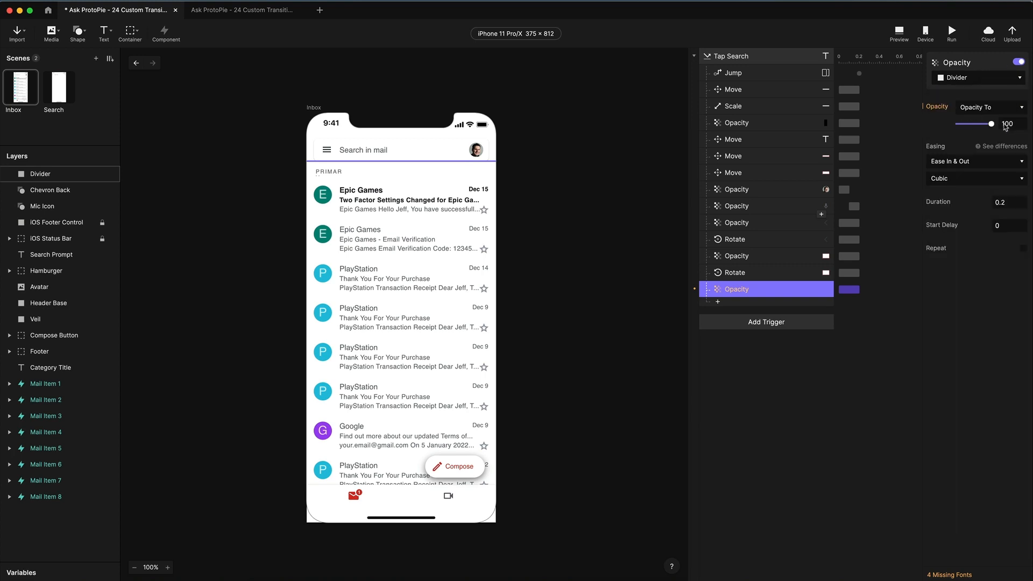
- Preview the finished transition into Search and try the back chevron to return to the Inbox
left_click(899, 33)
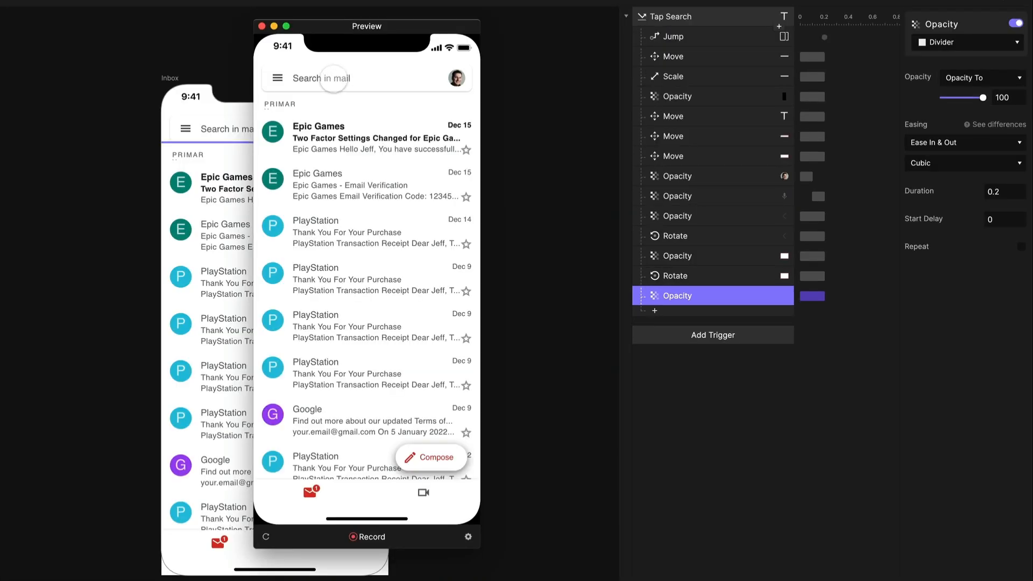
left_click(328, 78)
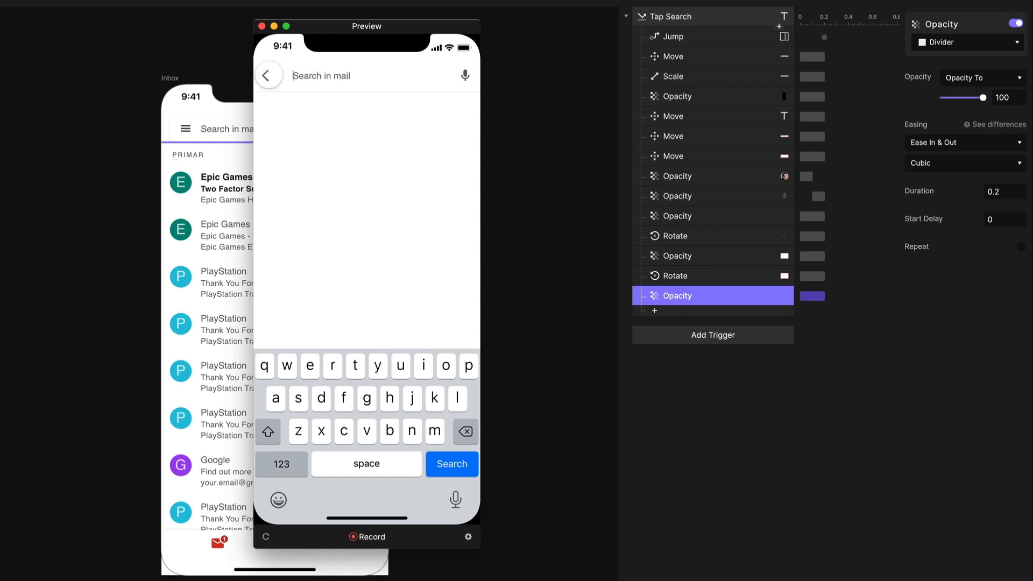
left_click(265, 75)
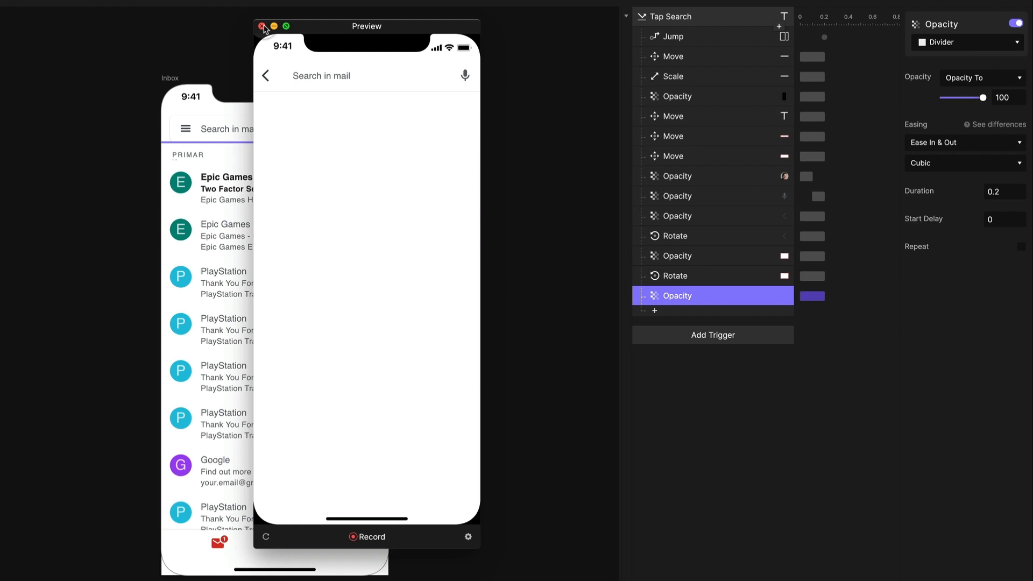
- Close the preview and create a new variable that is available to all scenes
left_click(262, 27)
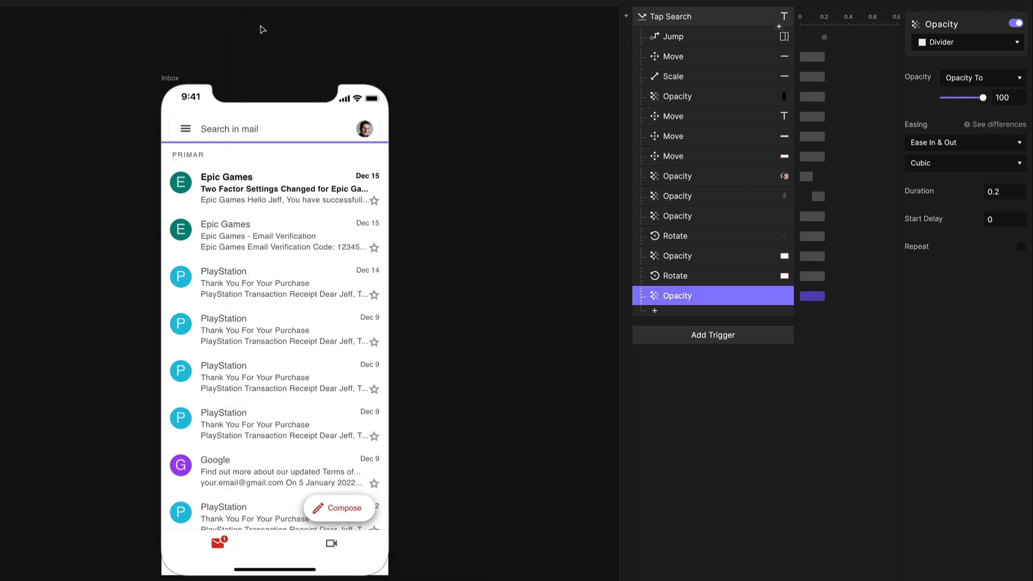
left_click(734, 411)
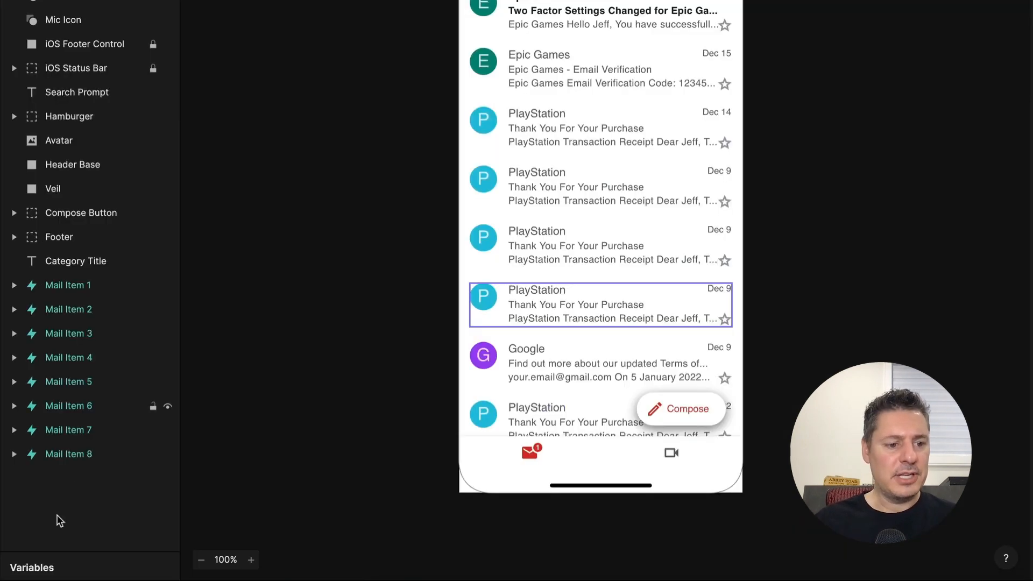
left_click(27, 574)
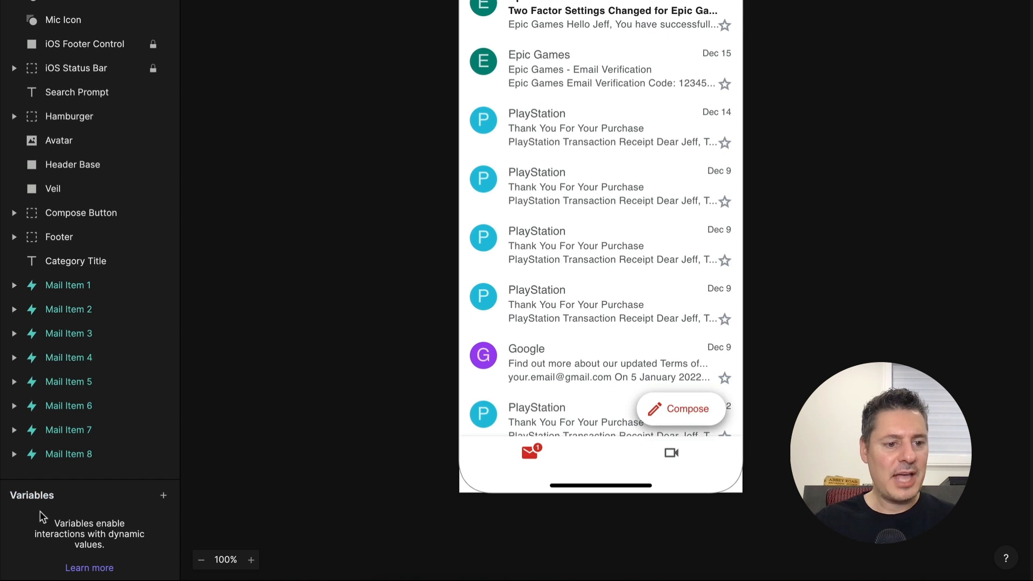
left_click(165, 498)
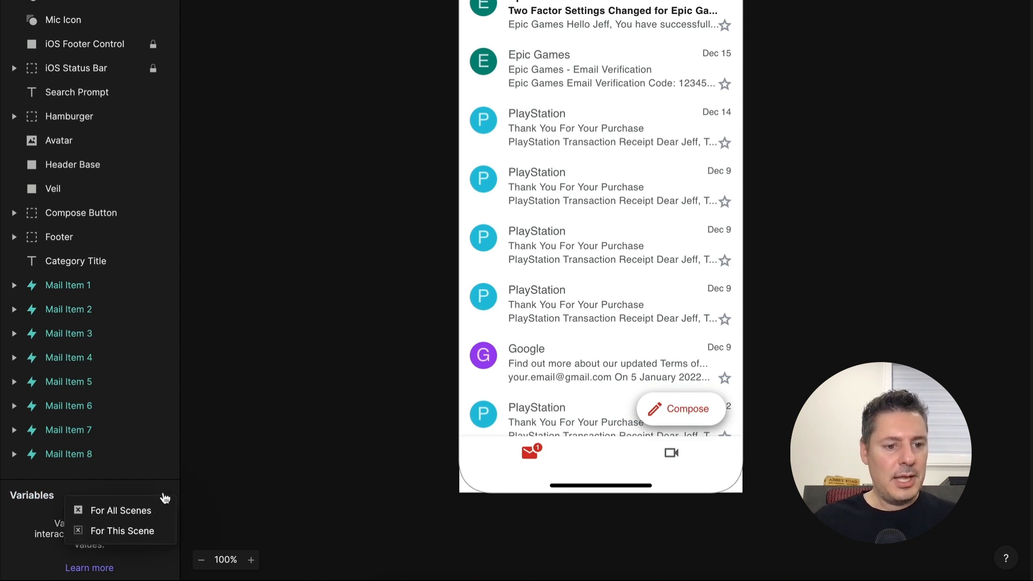
left_click(125, 513)
- Name the new variable returnFromSearch and keep its default number value of 0
double_click(48, 521)
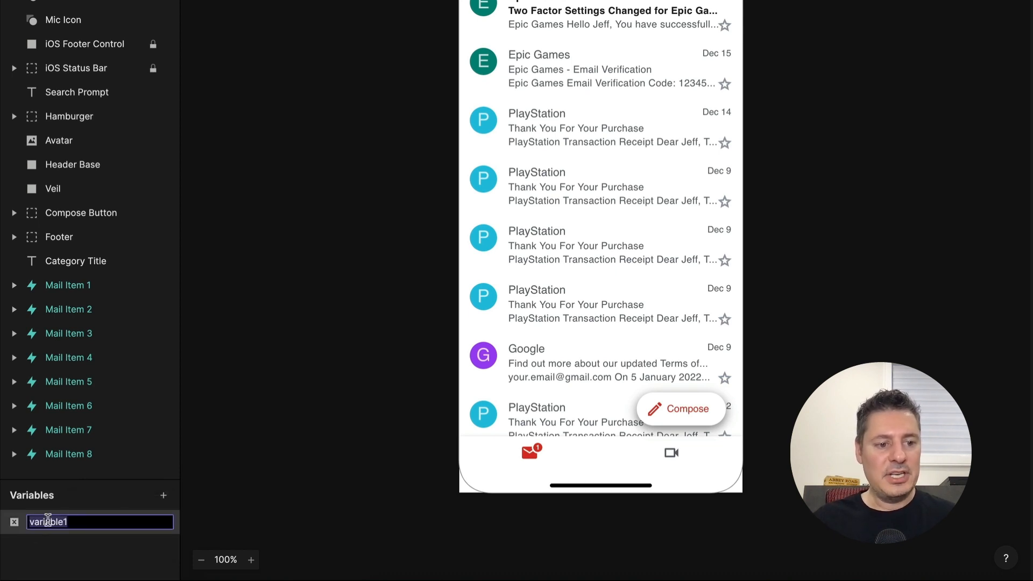
type("returnFr")
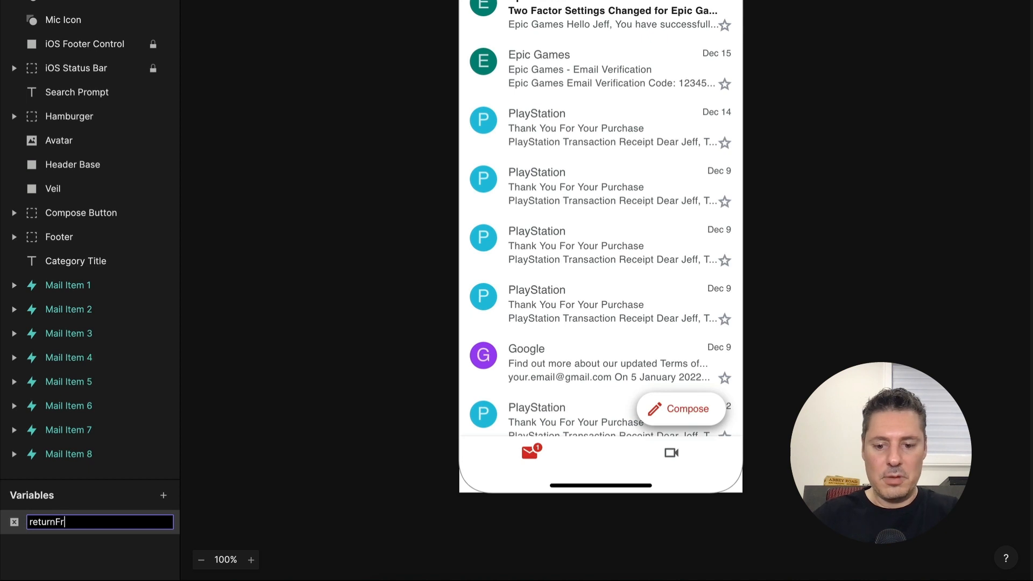
type("omSerach")
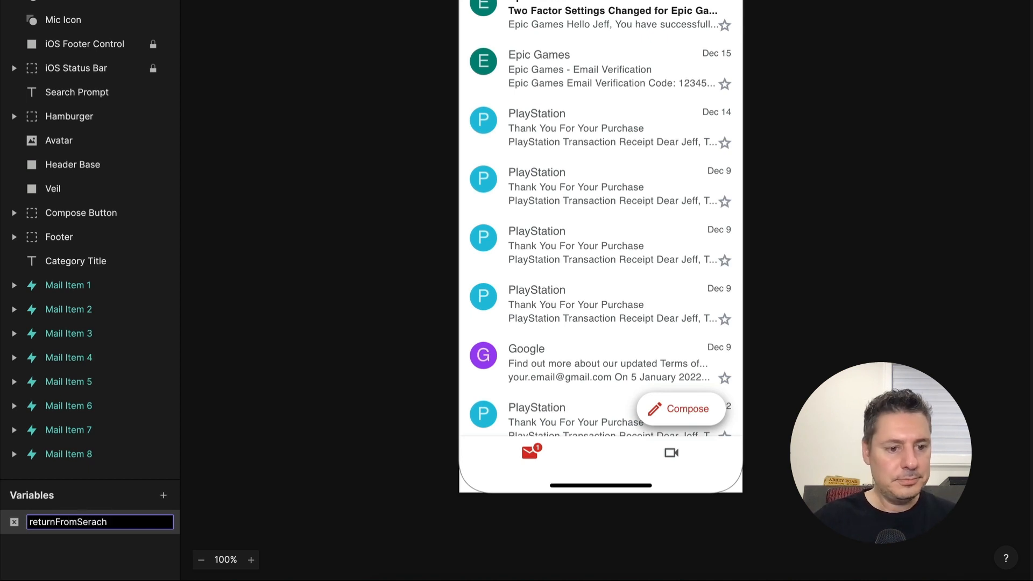
key("BackSpace")
key("BackSpace")
key("BackSpace")
key("BackSpace")
type("ar")
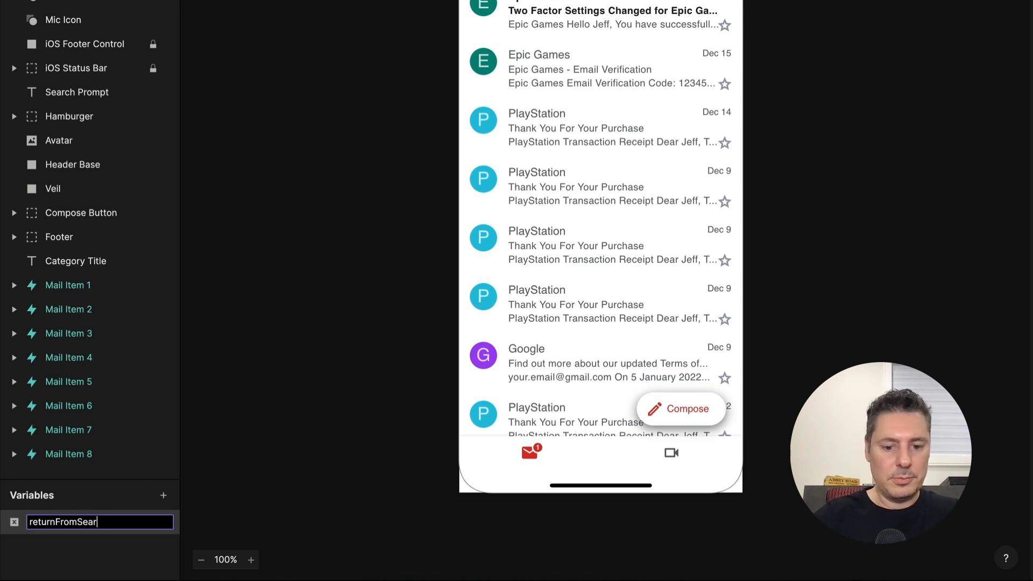
type("ch")
key("Return")
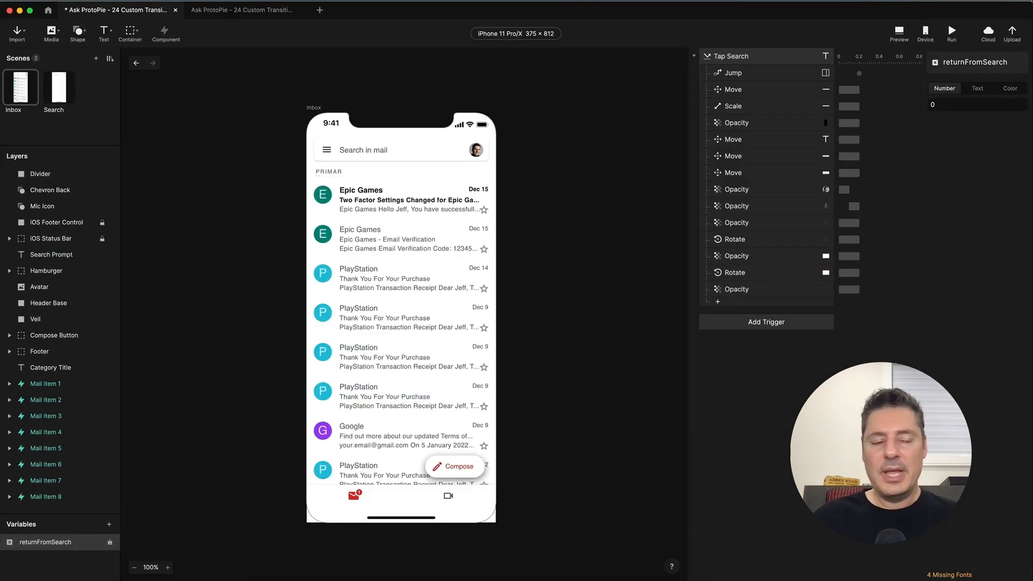
left_click(951, 105)
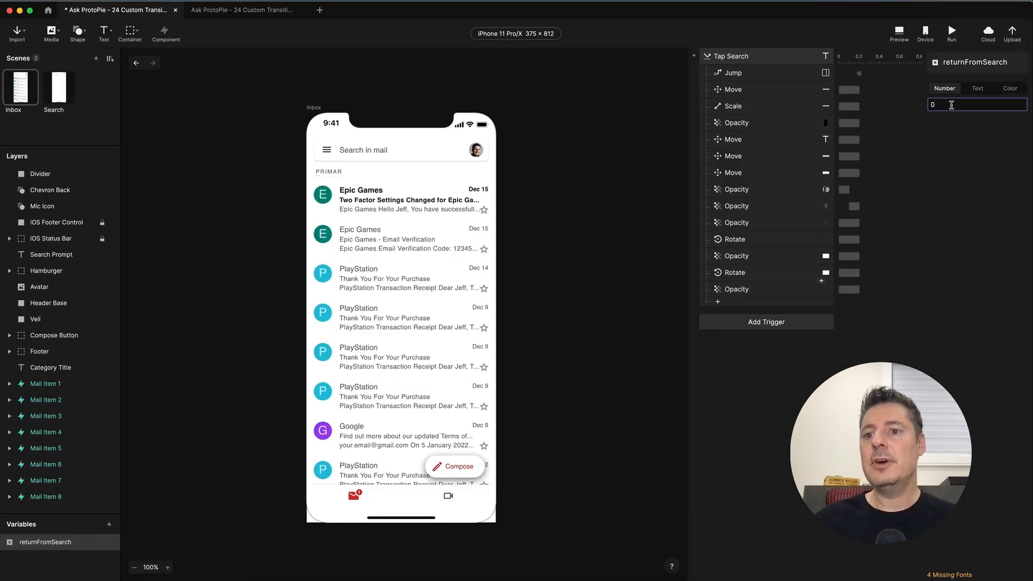
left_click(790, 349)
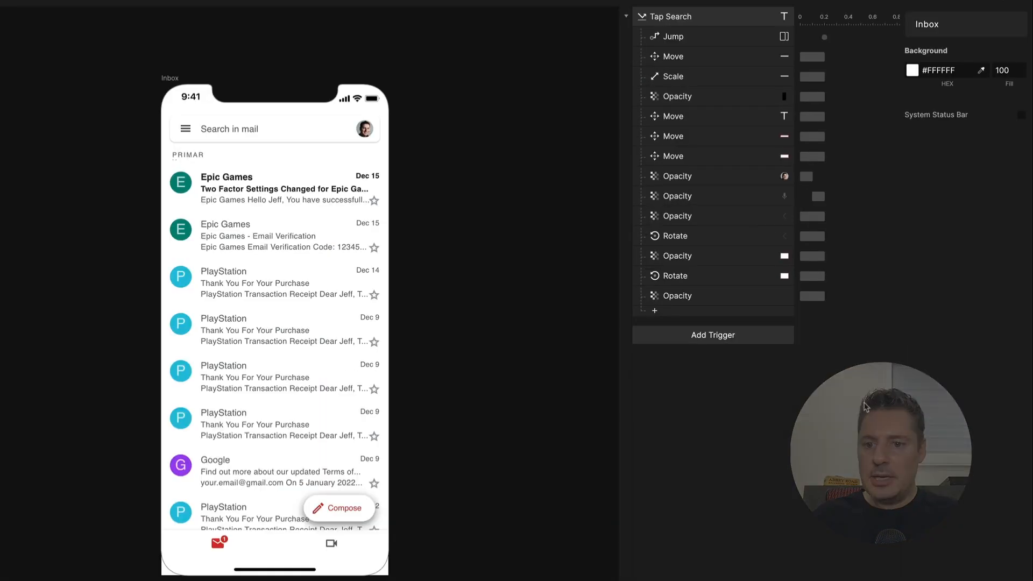
- Add a Detect trigger to the Inbox scene that monitors the returnFromSearch variable
left_click(707, 337)
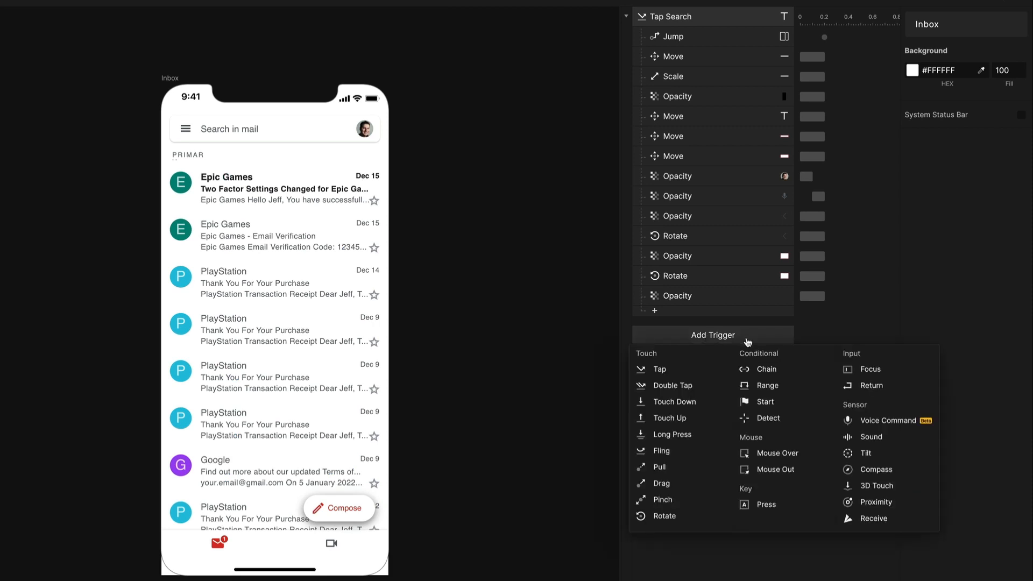
left_click(769, 418)
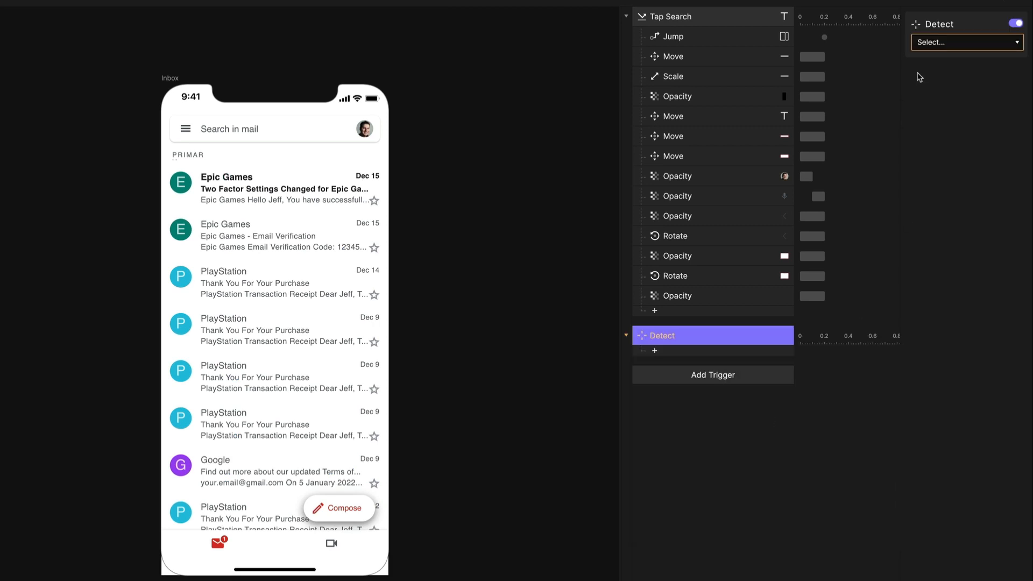
left_click(960, 41)
left_click(963, 89)
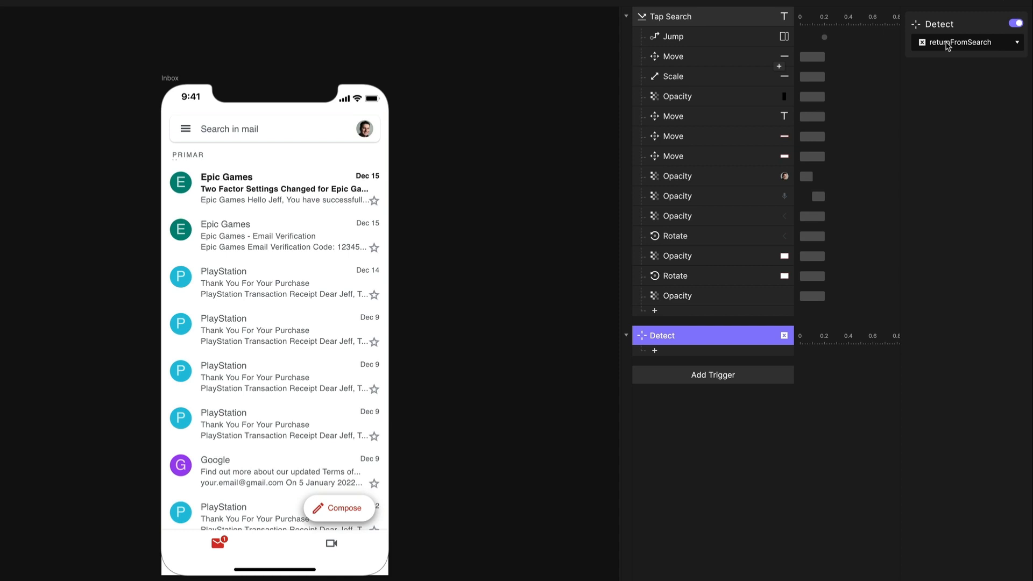
- Add a condition under the Detect trigger that requires returnFromSearch to equal the value 1
left_click(708, 351)
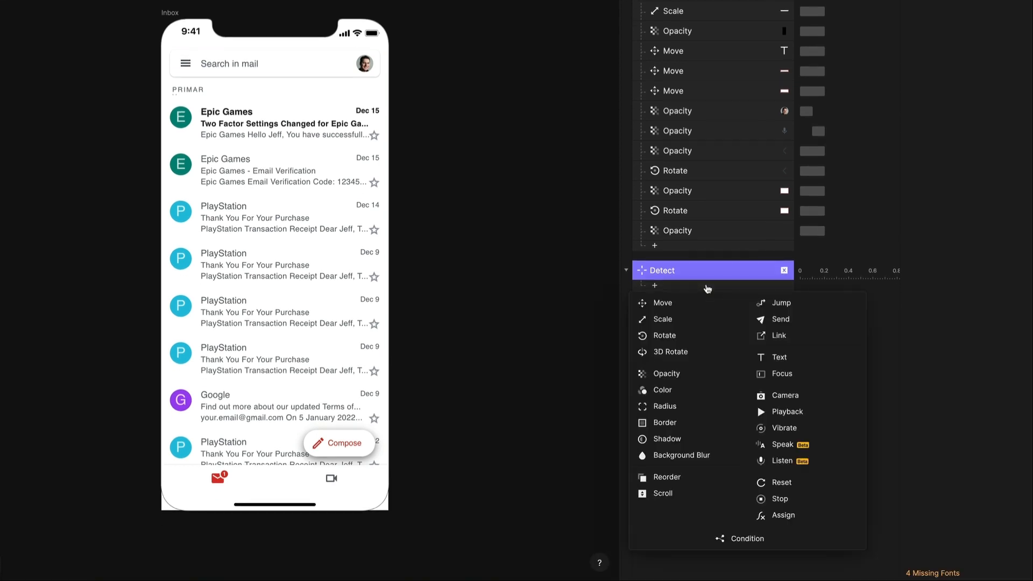
left_click(745, 538)
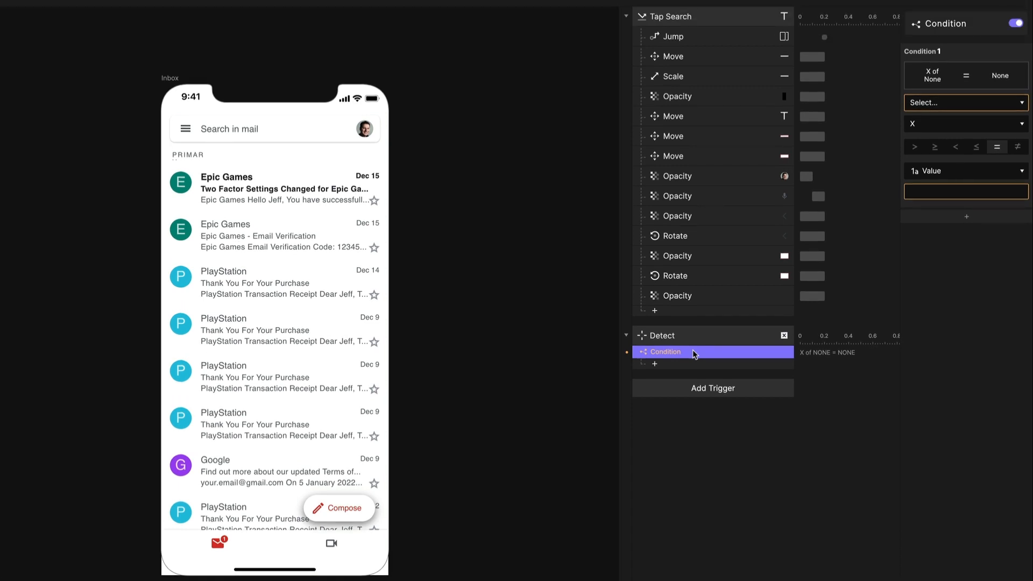
left_click(933, 102)
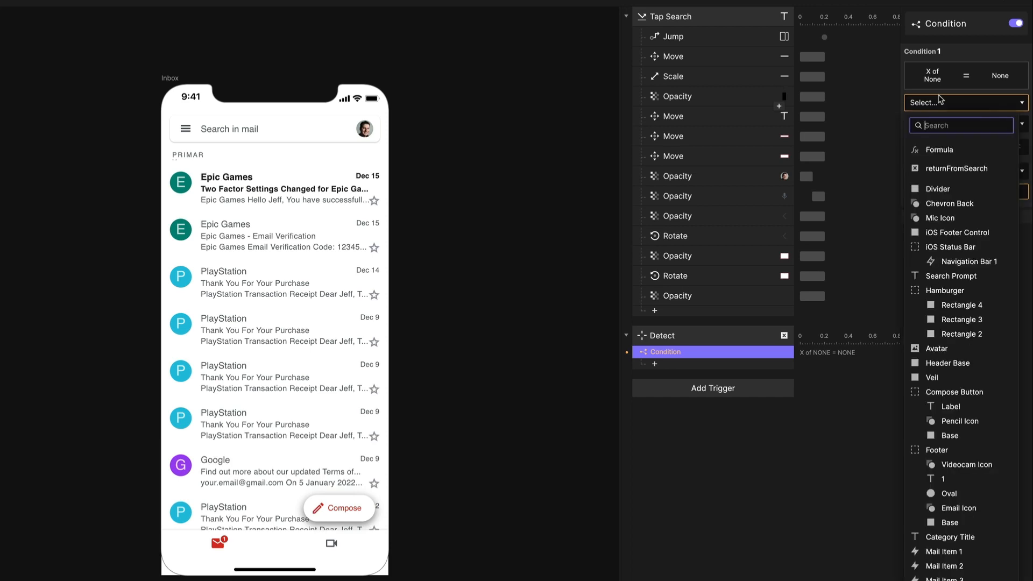
left_click(967, 170)
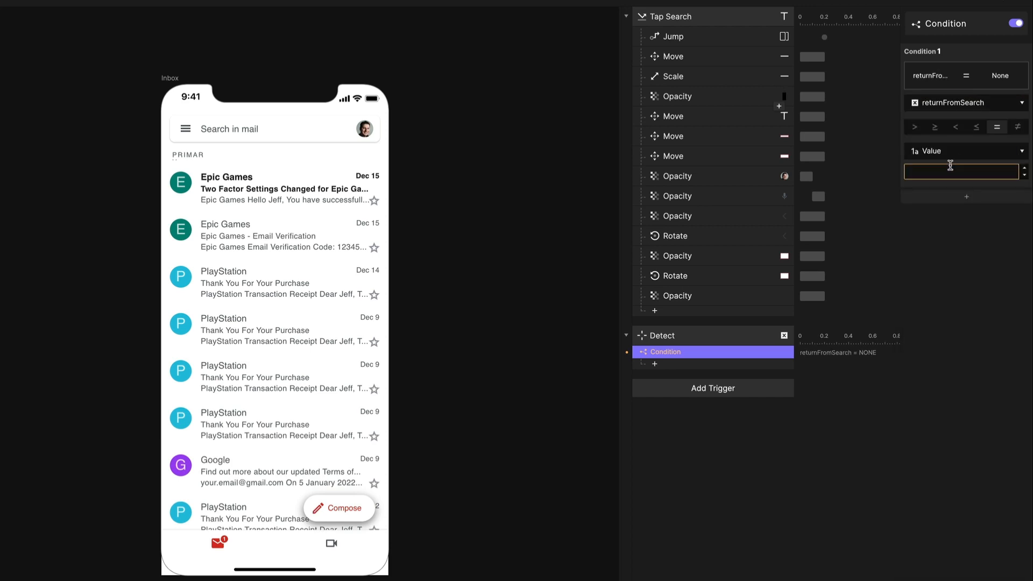
left_click(951, 172)
type("1")
key("Return")
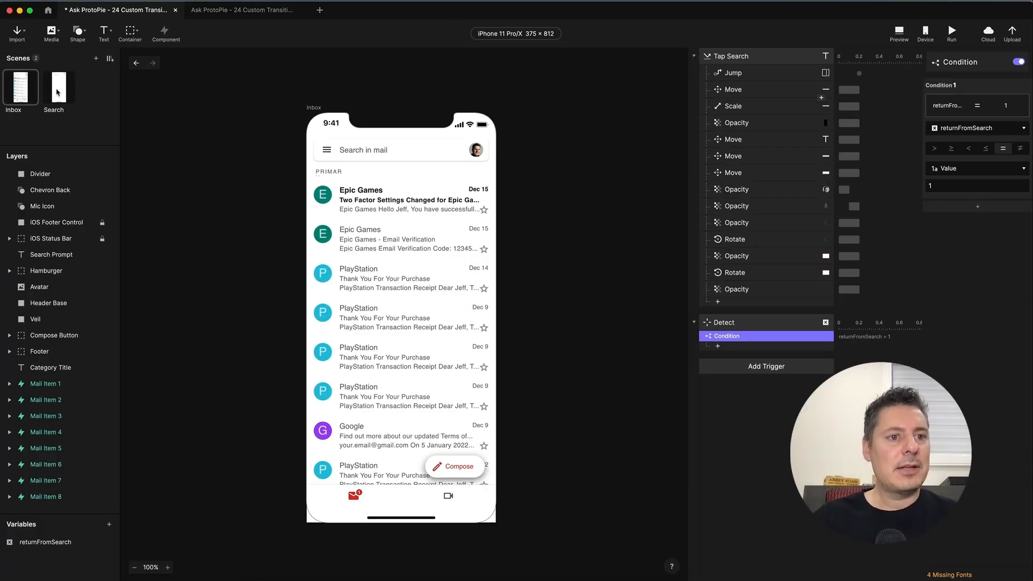
- In the Search scene, add an Assign response to the Tap Back trigger that sets returnFromSearch to 1
left_click(60, 88)
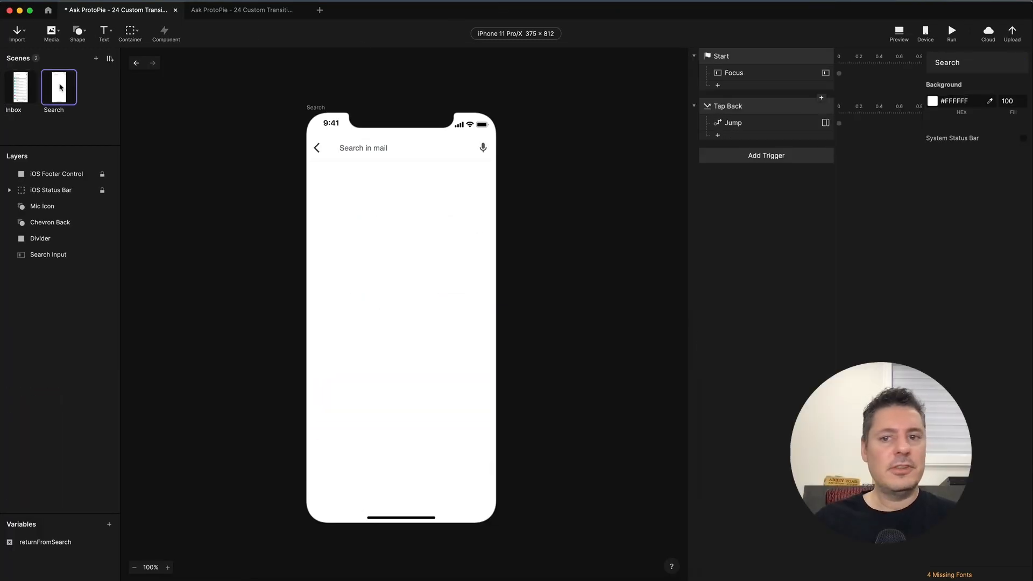
left_click(821, 114)
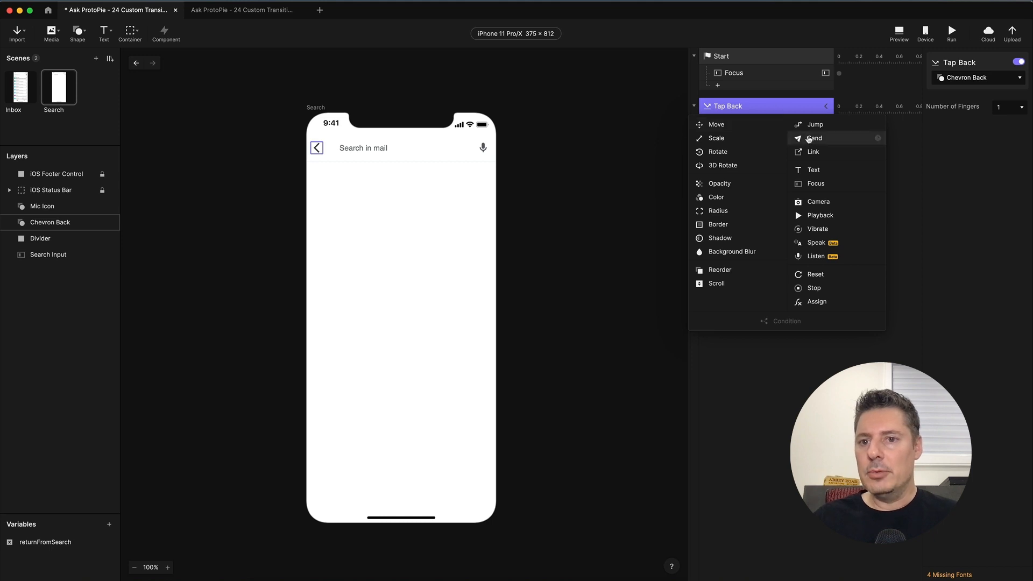
left_click(819, 302)
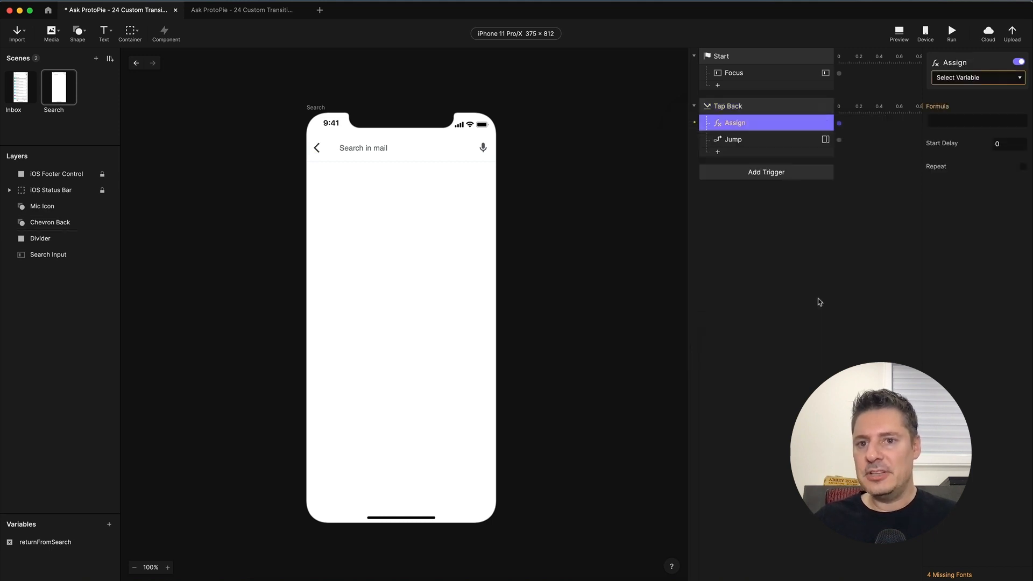
left_click(979, 81)
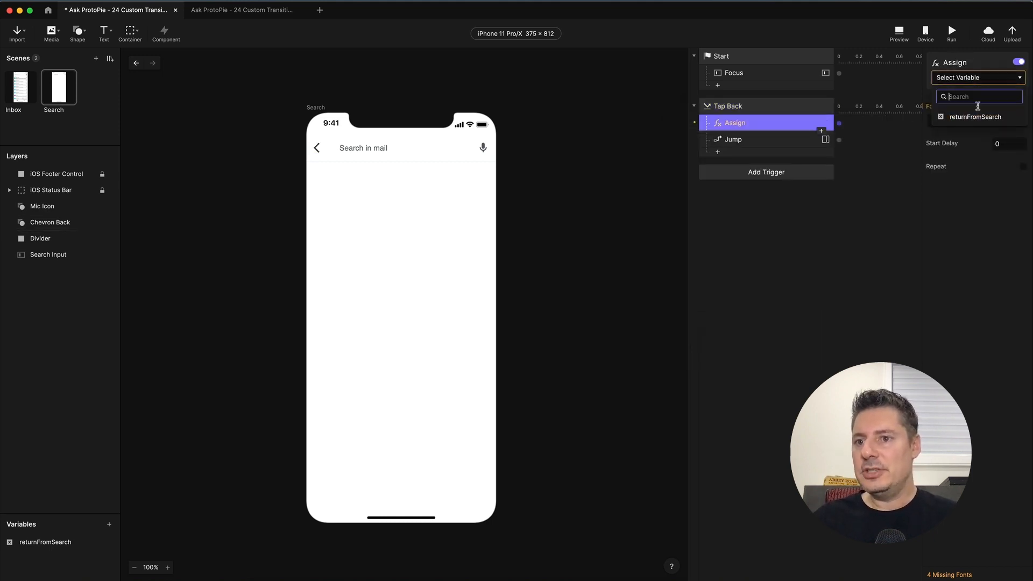
left_click(978, 115)
left_click(960, 120)
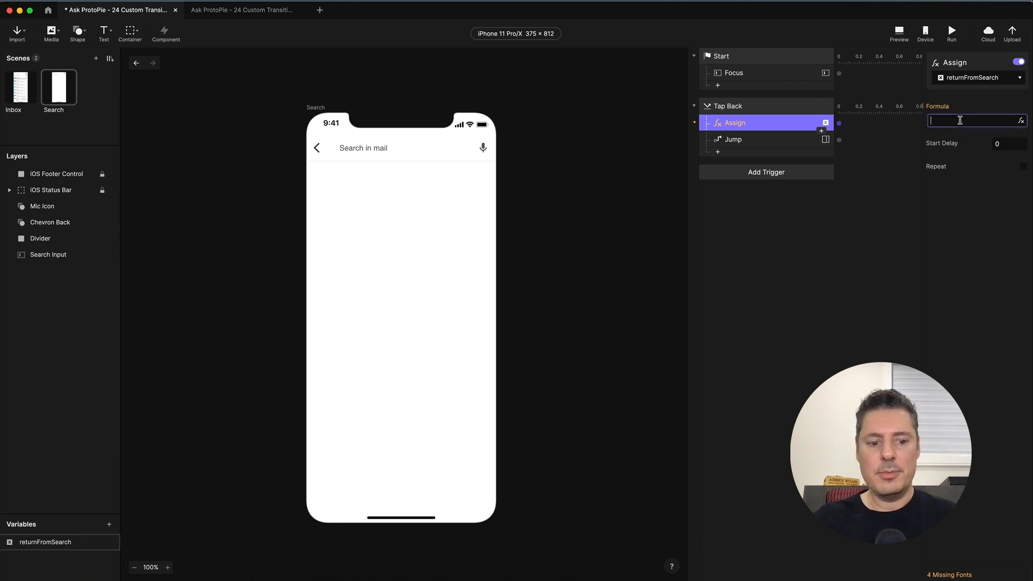
left_click(980, 212)
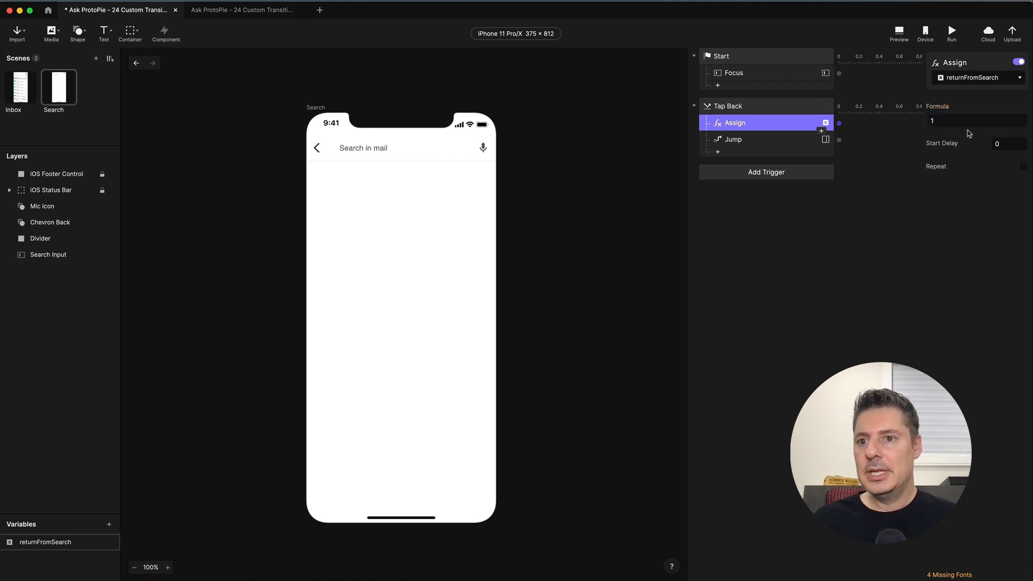
- Back in the Inbox scene, add an Assign response under the Detect condition that resets returnFromSearch to 0
left_click(16, 85)
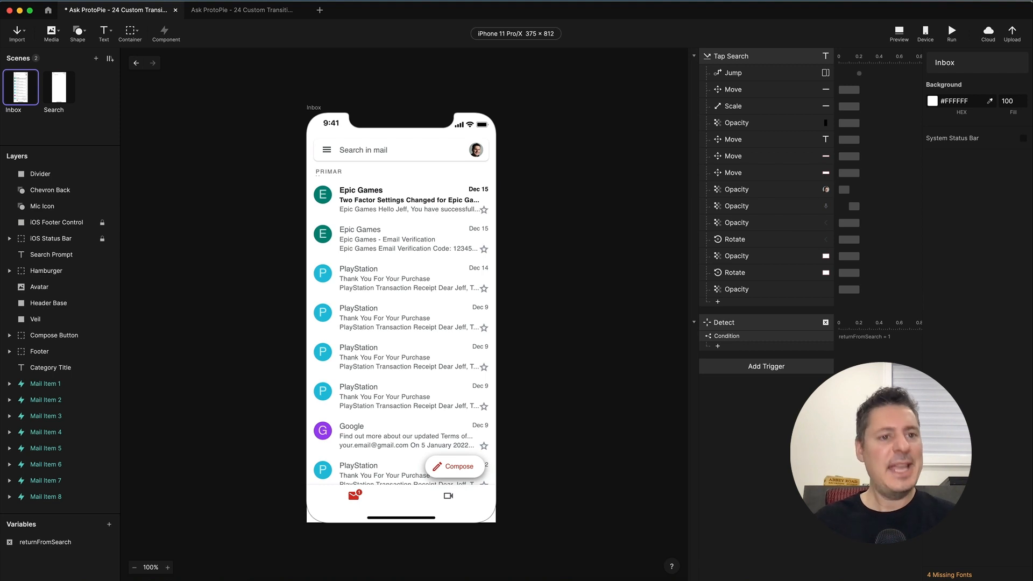
left_click(61, 90)
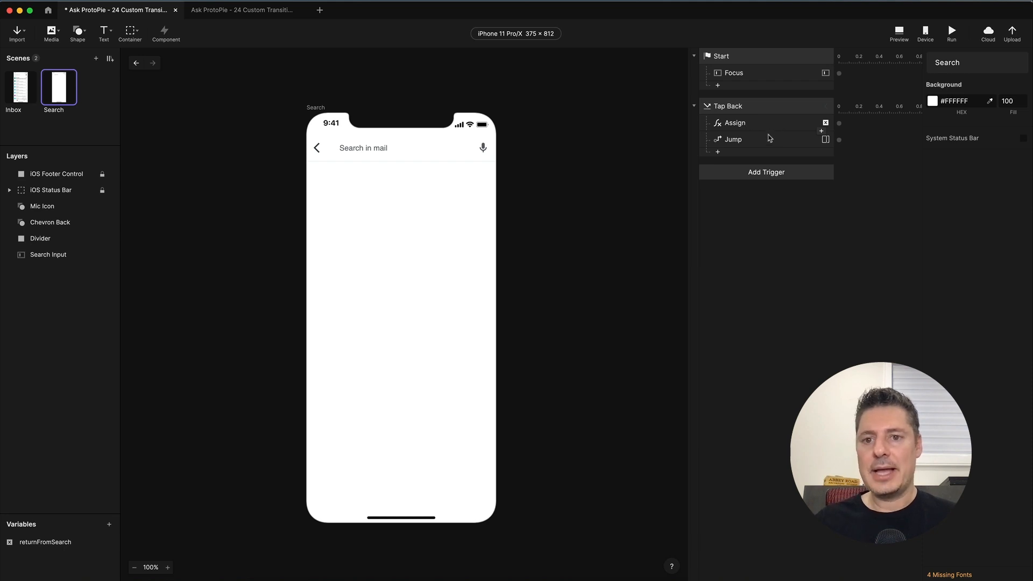
left_click(24, 86)
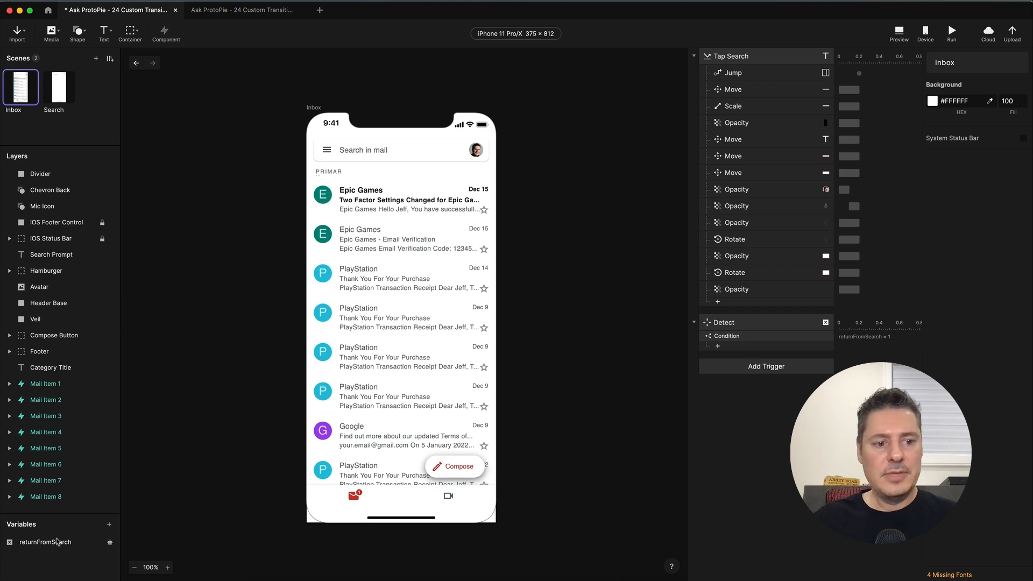
left_click(749, 340)
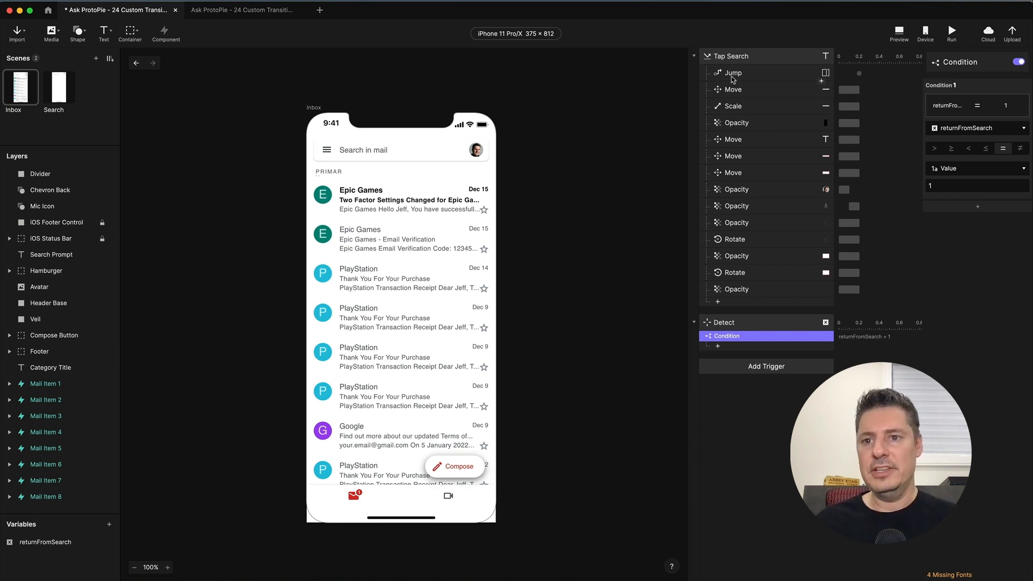
left_click(745, 350)
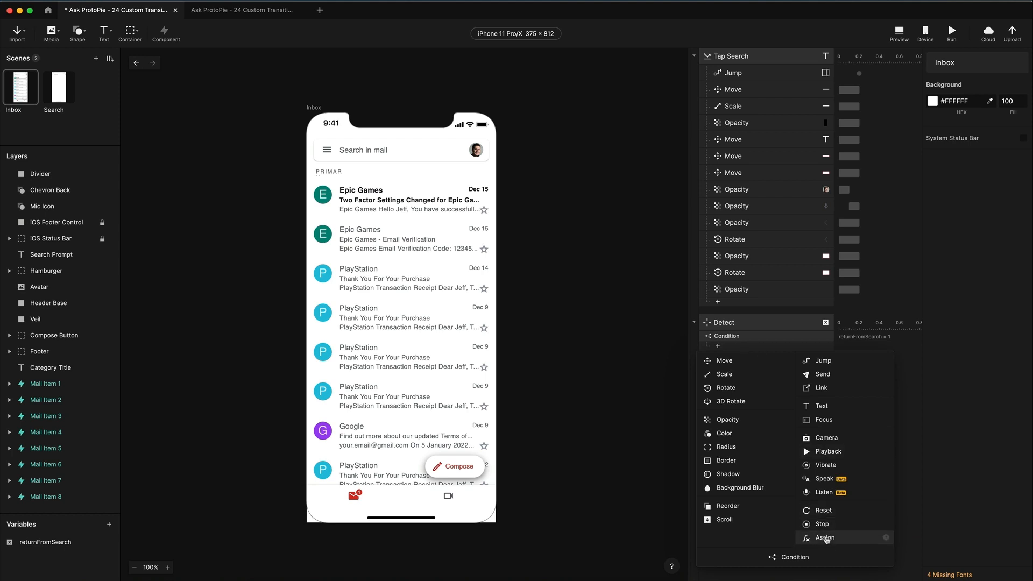
left_click(825, 537)
left_click(978, 79)
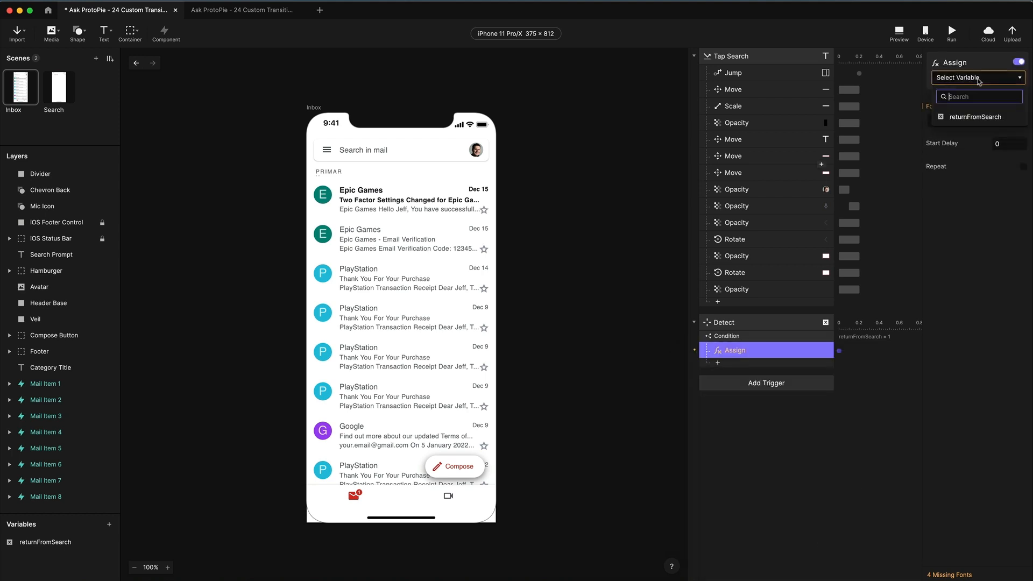
left_click(960, 111)
left_click(955, 120)
type("0")
key("Return")
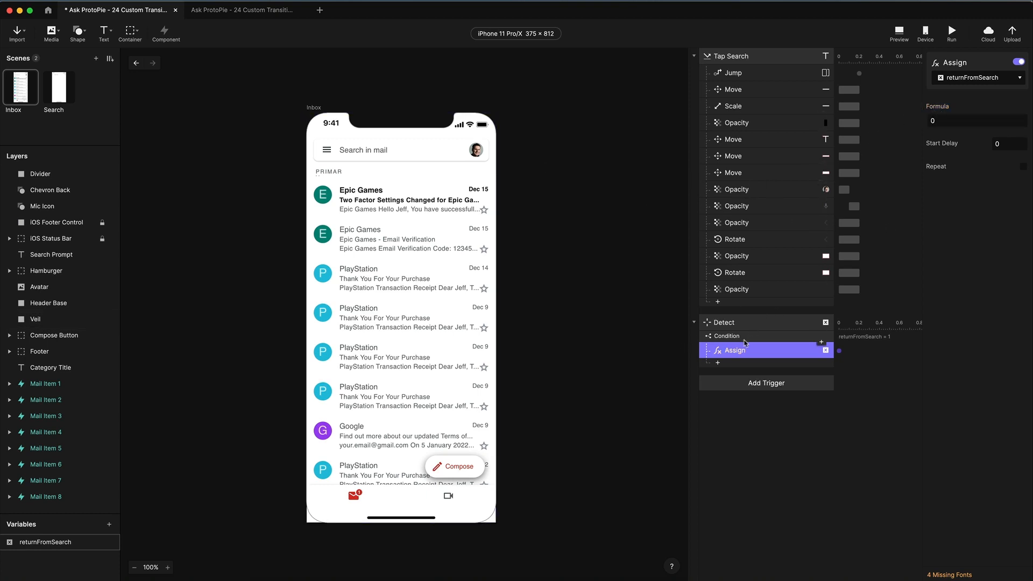
left_click(727, 336)
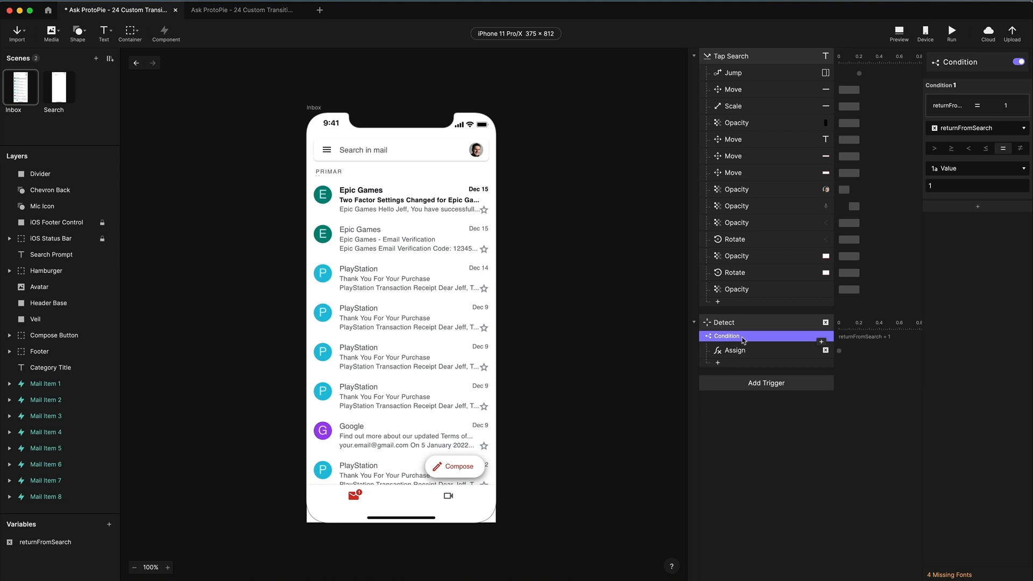
left_click(742, 348)
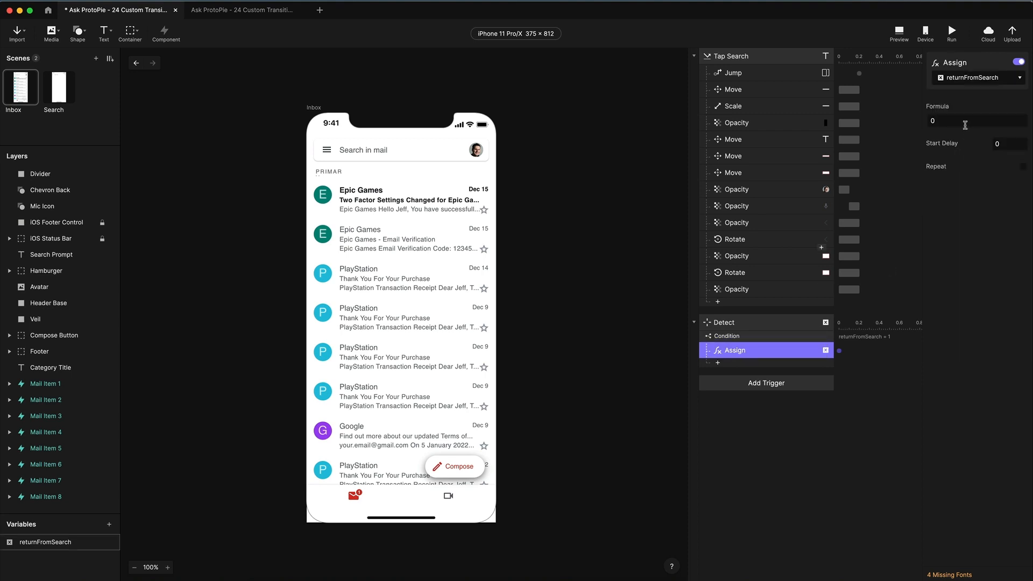
left_click(739, 336)
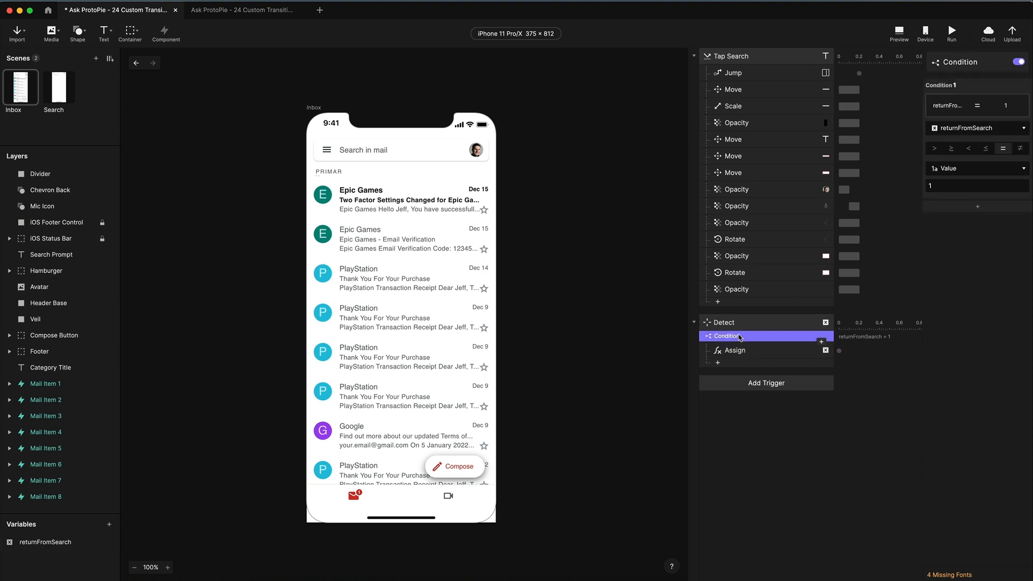
left_click(936, 184)
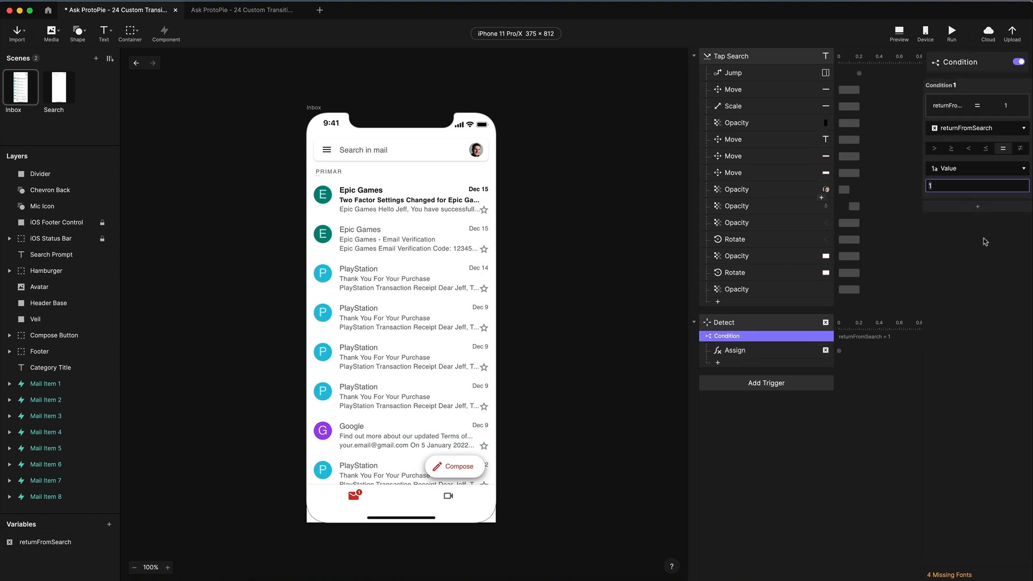
left_click(746, 353)
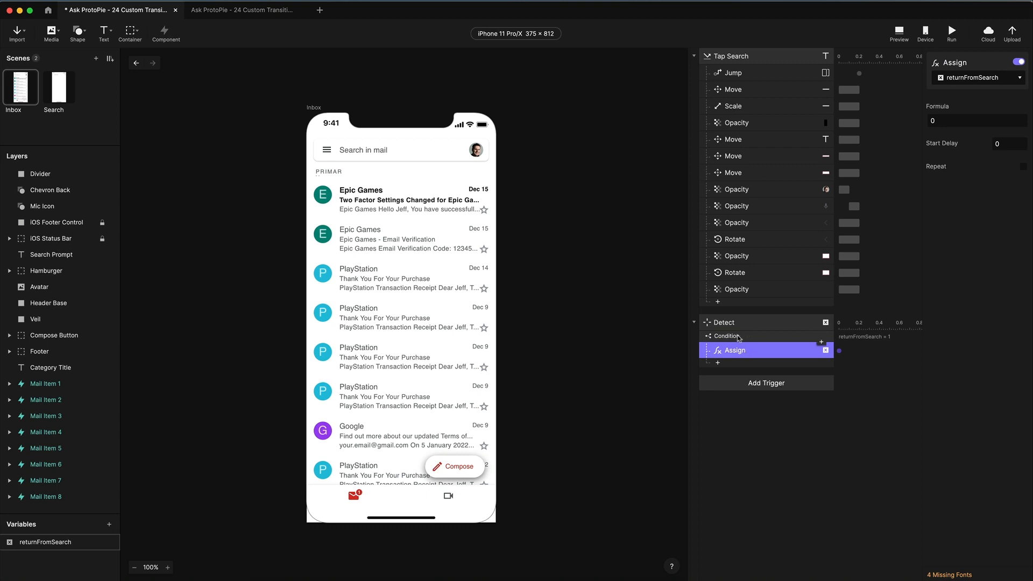
left_click(740, 336)
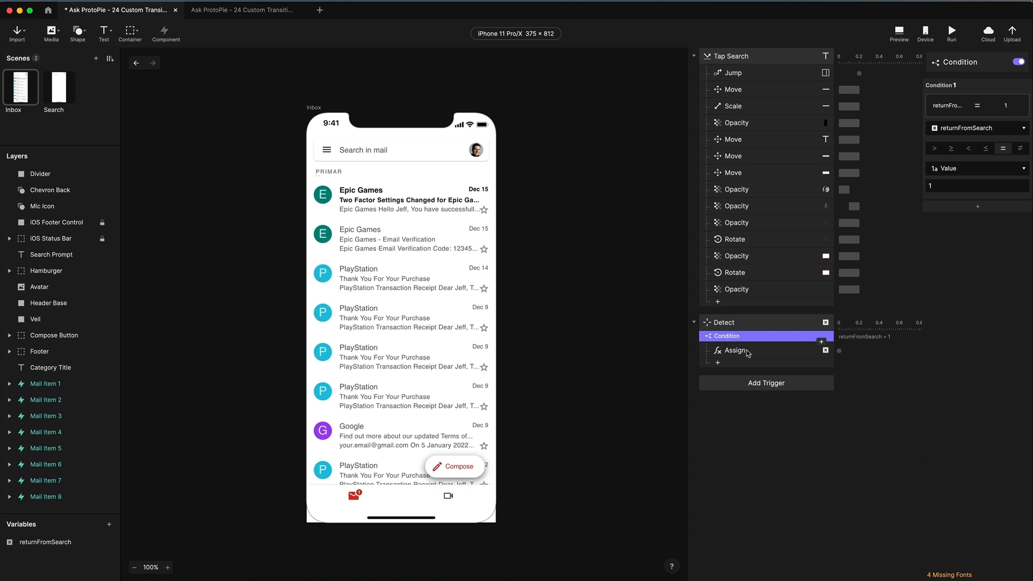
left_click(746, 352)
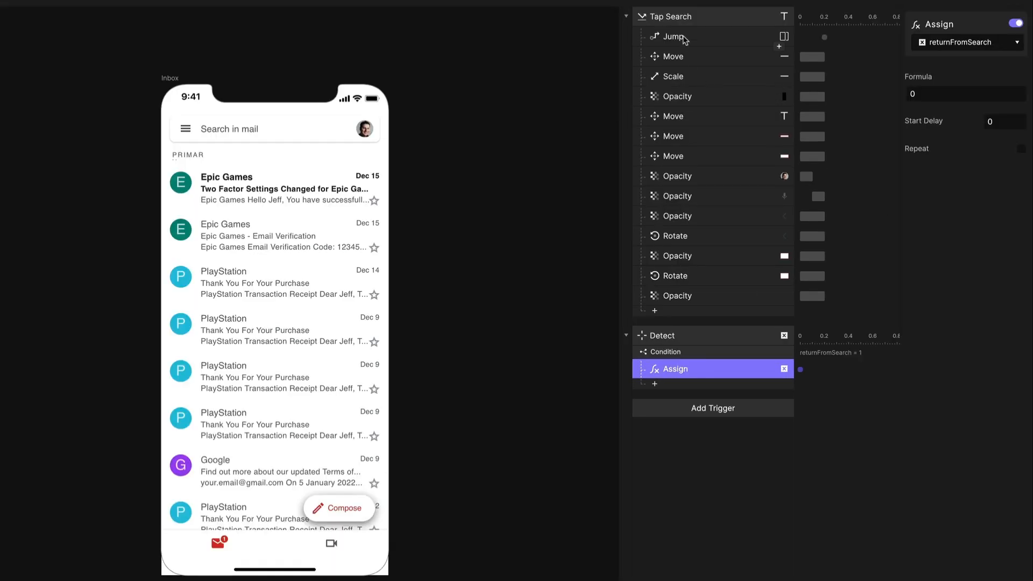
- Add a Reset response for the Header Base layer under the Detect condition in the Inbox scene
left_click(688, 54)
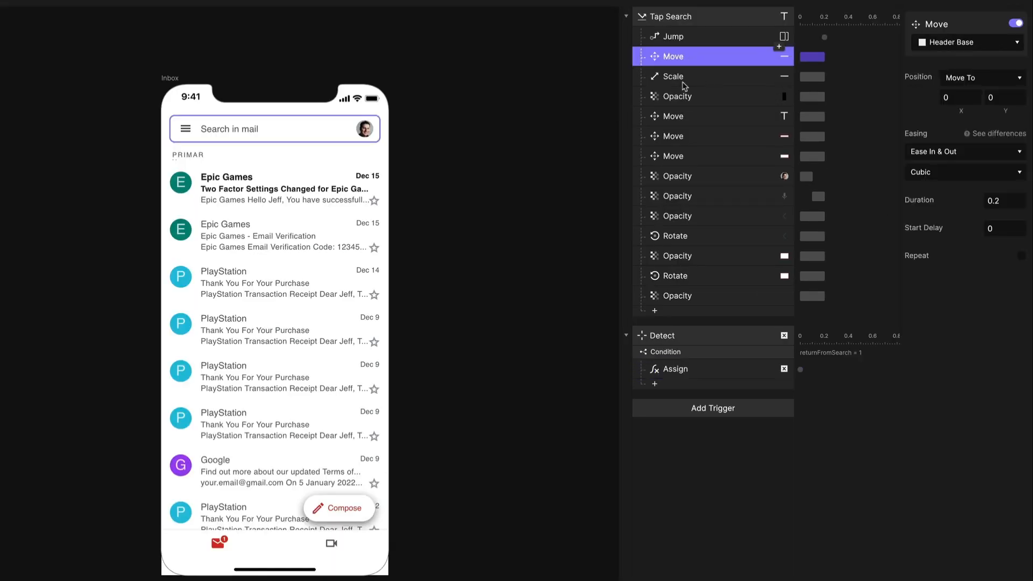
left_click(690, 76)
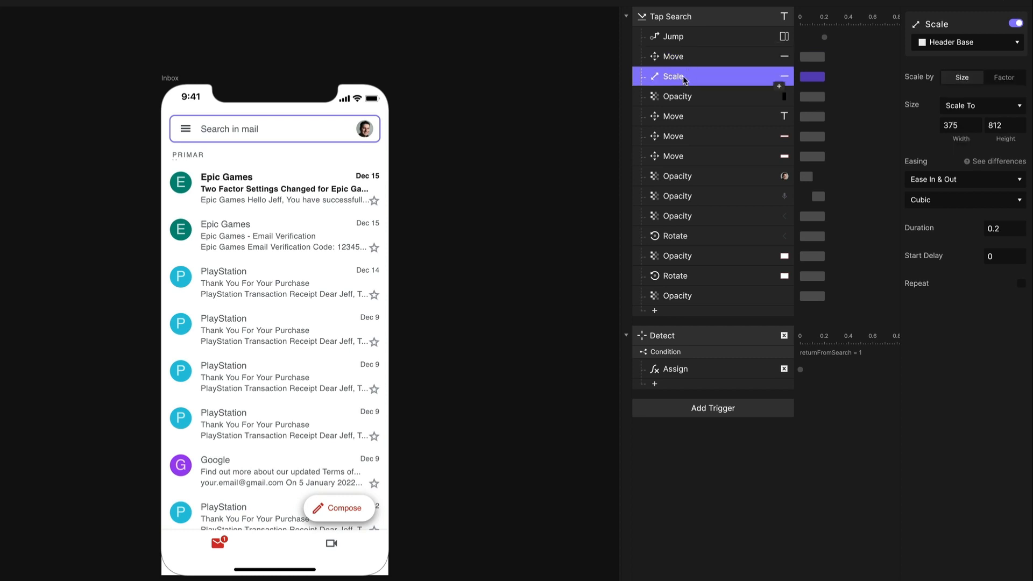
left_click(683, 383)
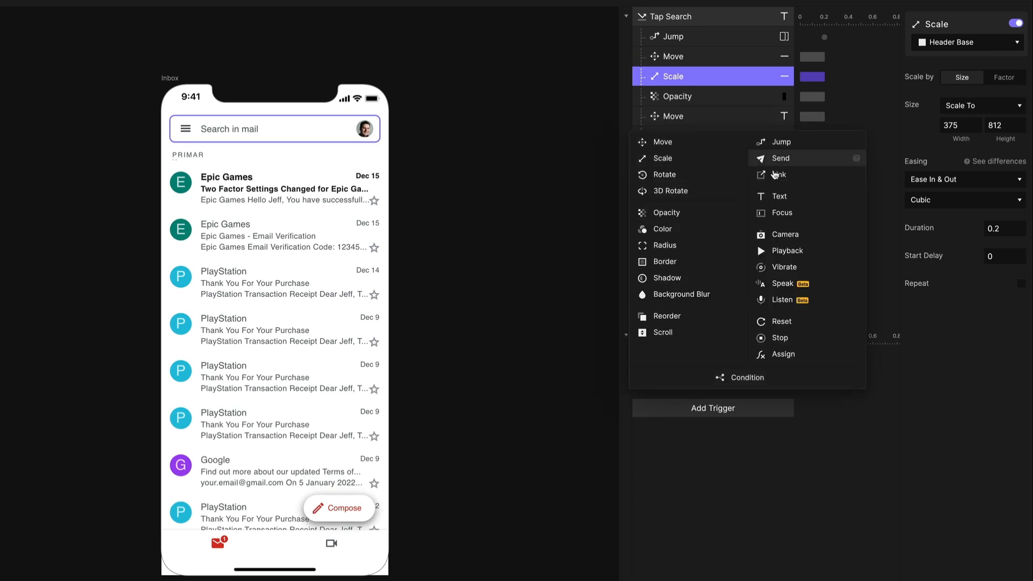
left_click(781, 322)
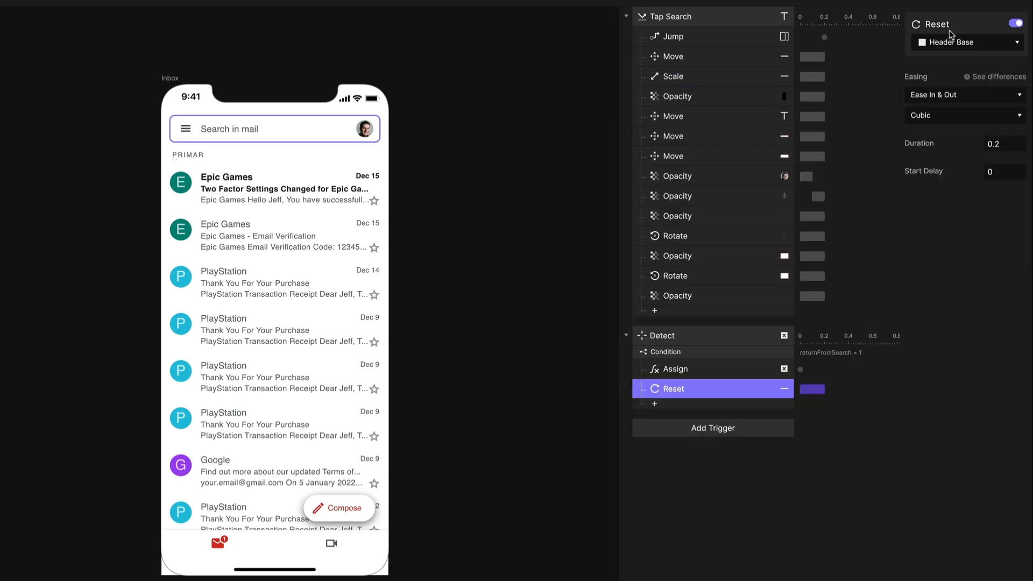
left_click(973, 45)
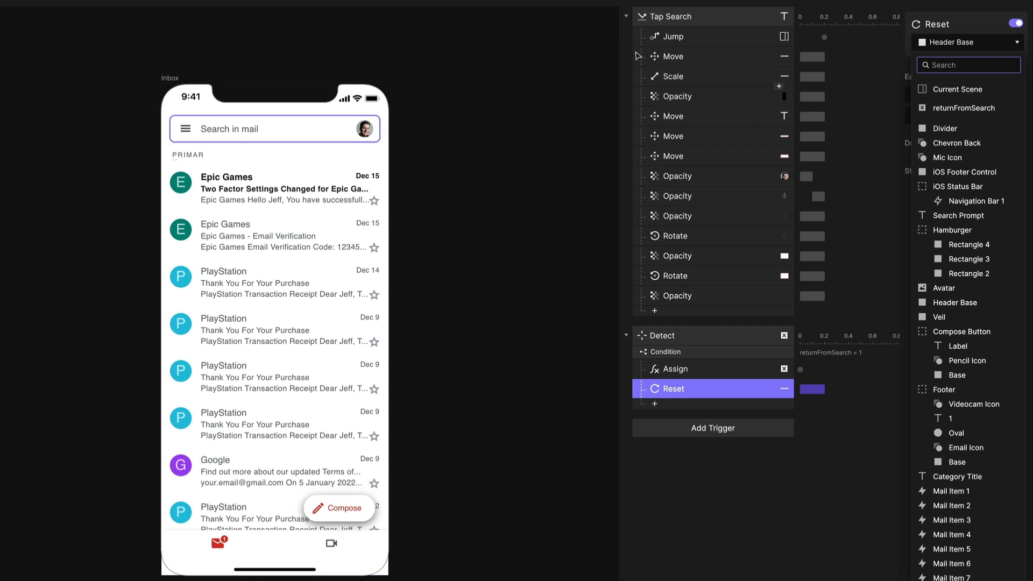
type("hea")
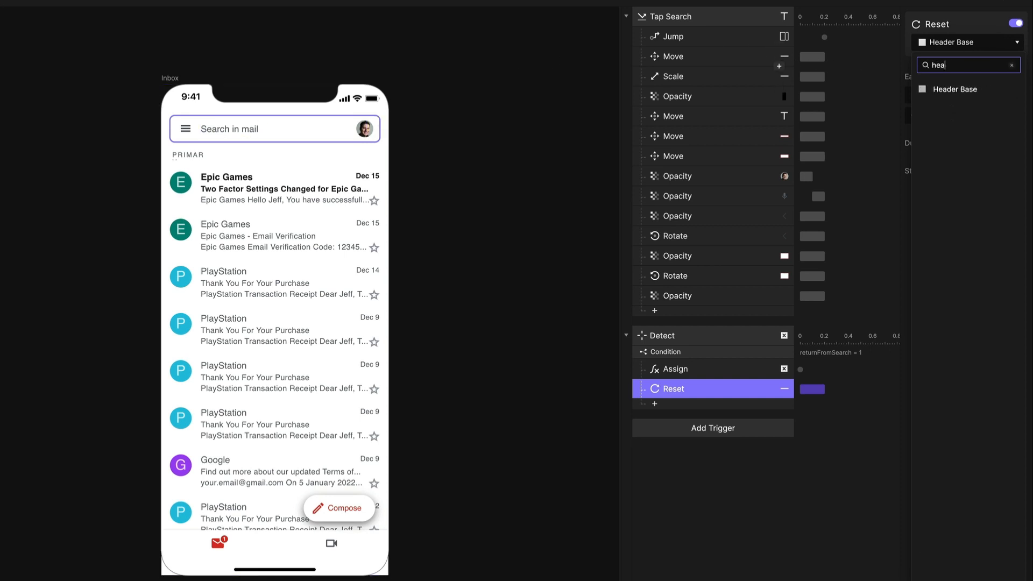
left_click(956, 89)
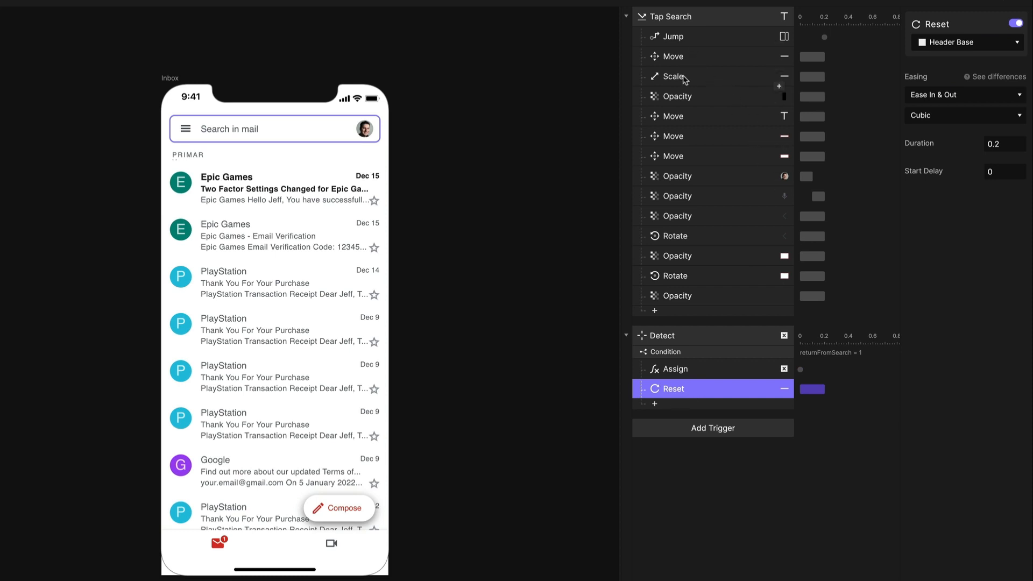
- Under the Detect condition, add Reset responses for the Veil and Search Prompt layers
left_click(690, 96)
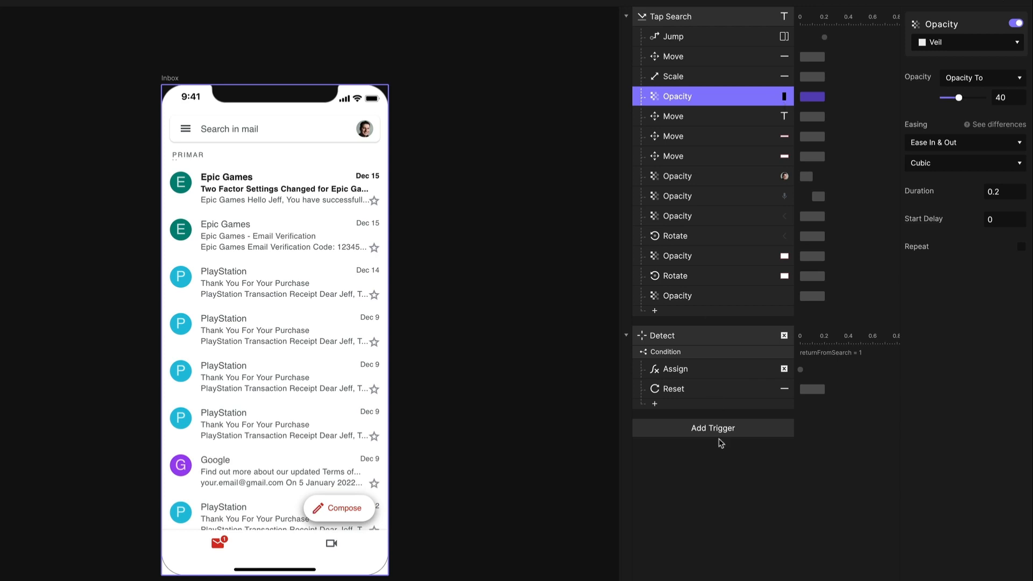
left_click(691, 404)
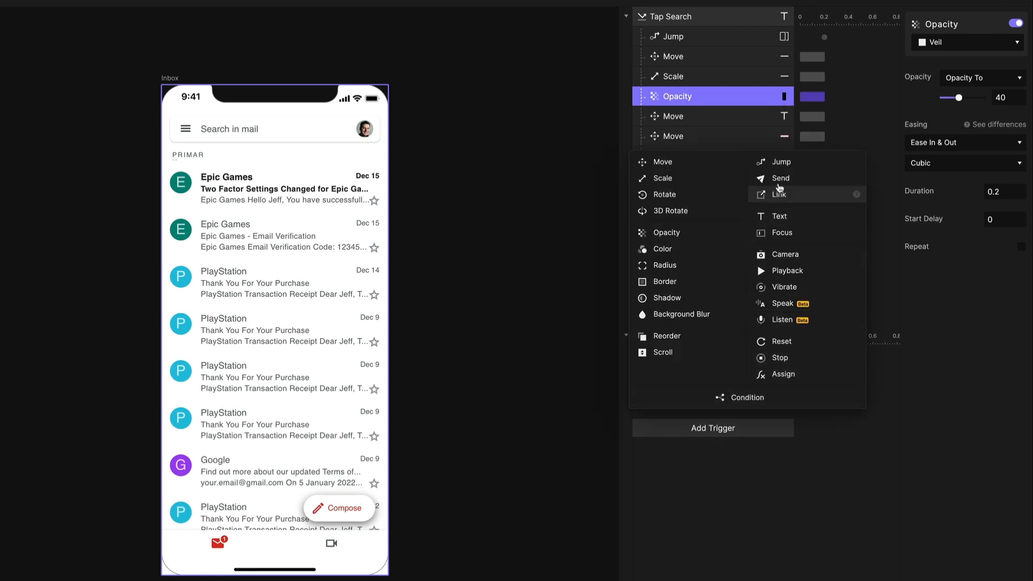
left_click(783, 341)
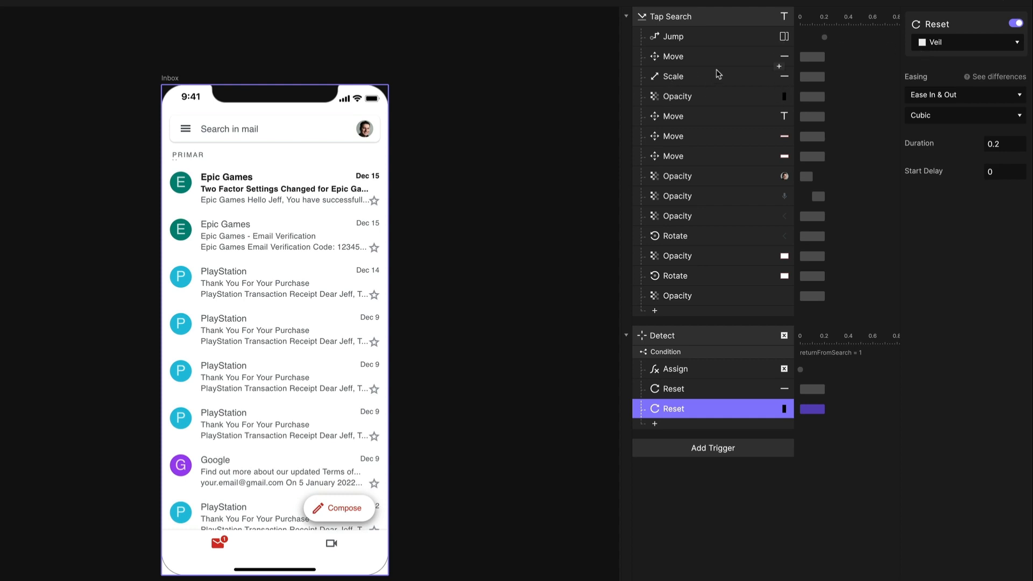
left_click(688, 118)
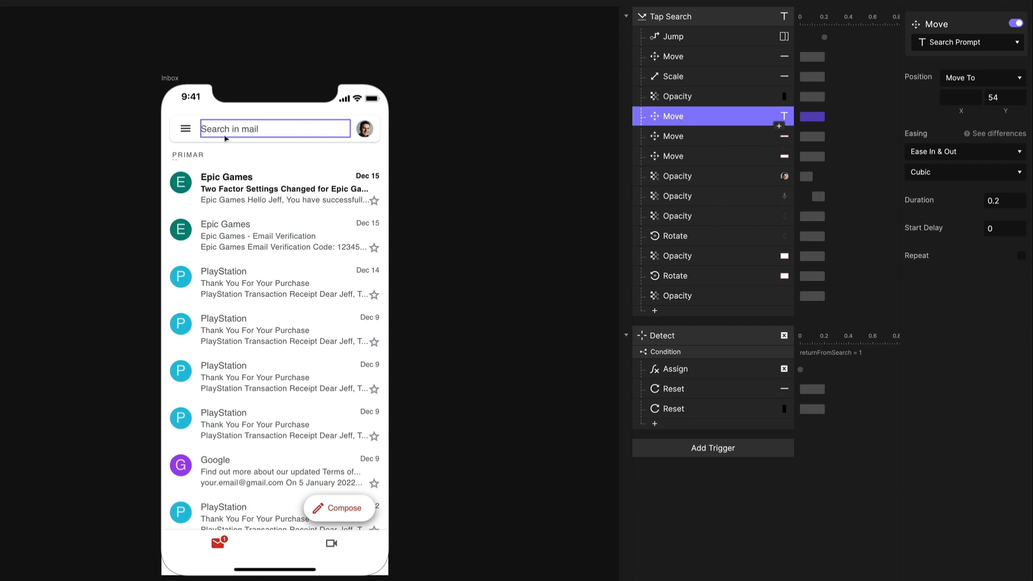
left_click(681, 426)
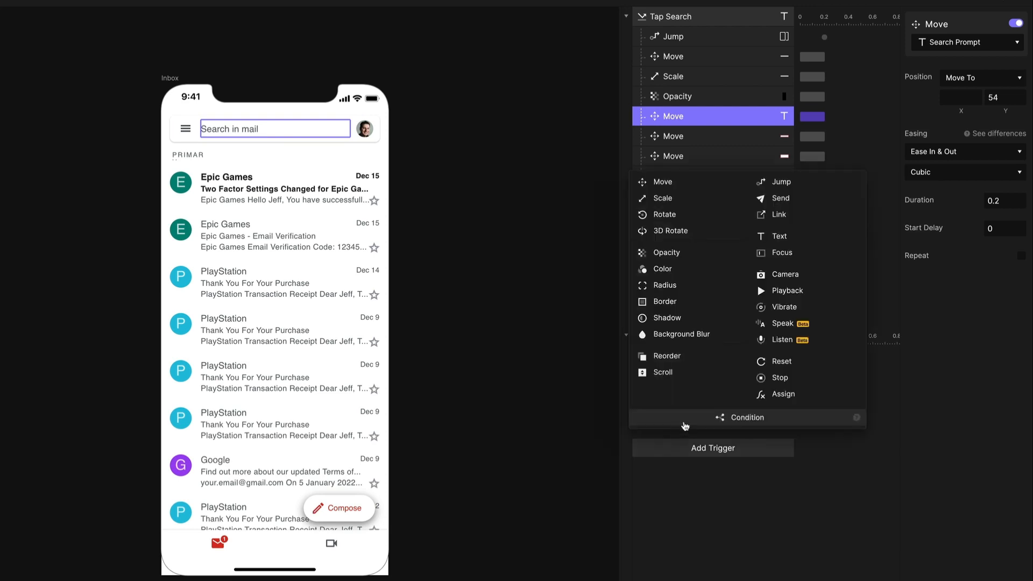
left_click(789, 366)
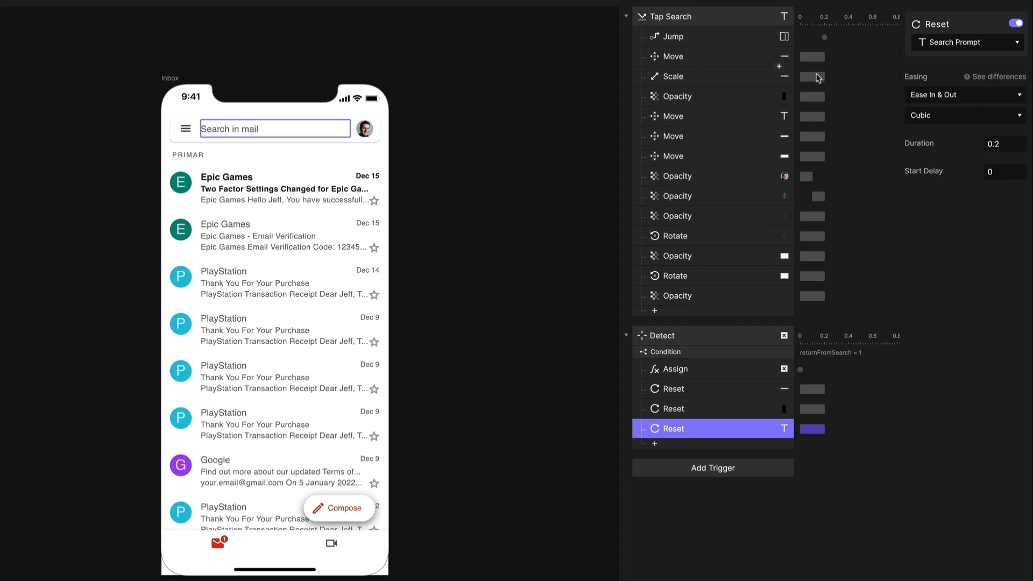
- Add Reset responses for the Footer and the Compose Button under the Detect condition
left_click(686, 143)
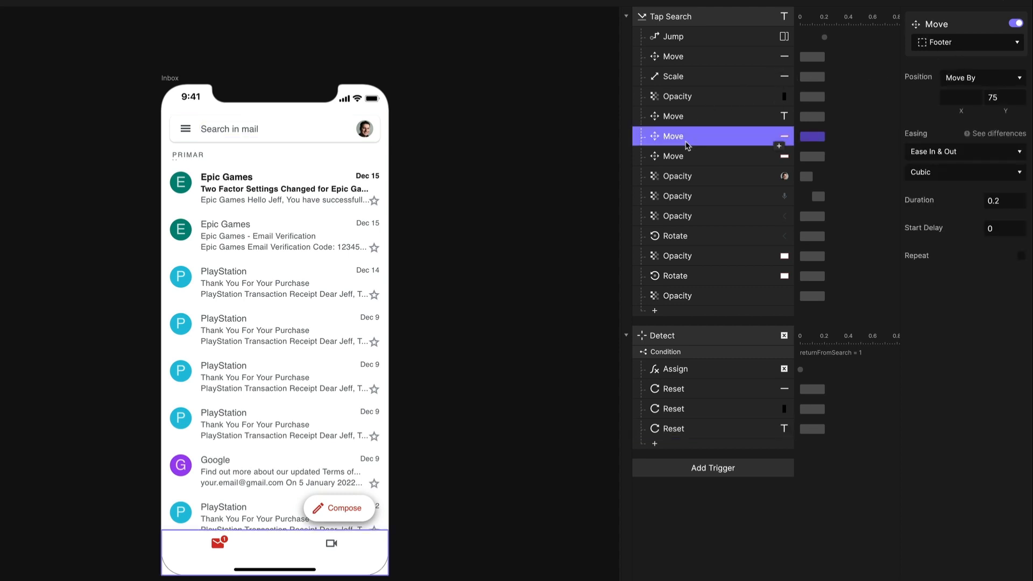
left_click(690, 157)
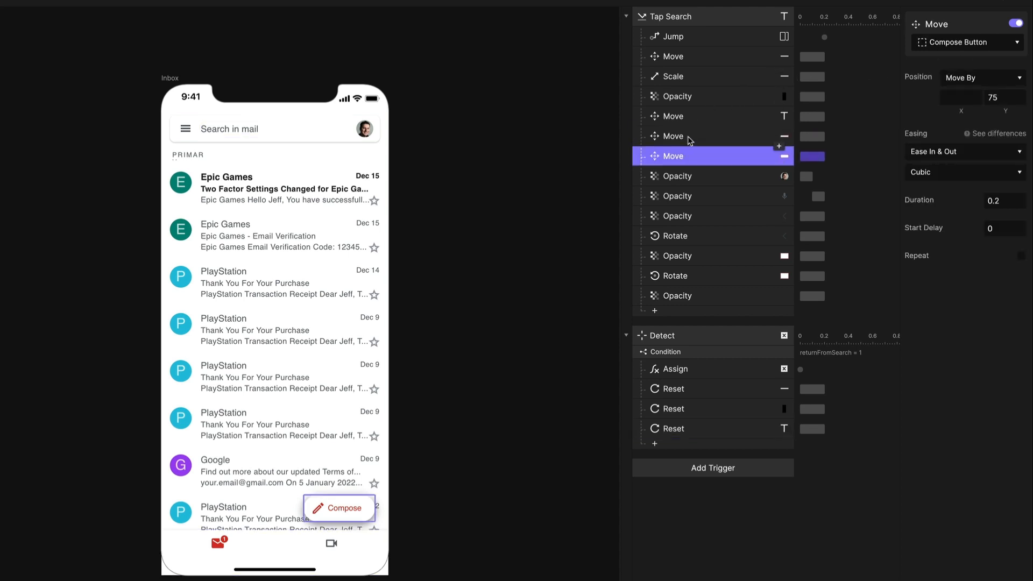
left_click(688, 138)
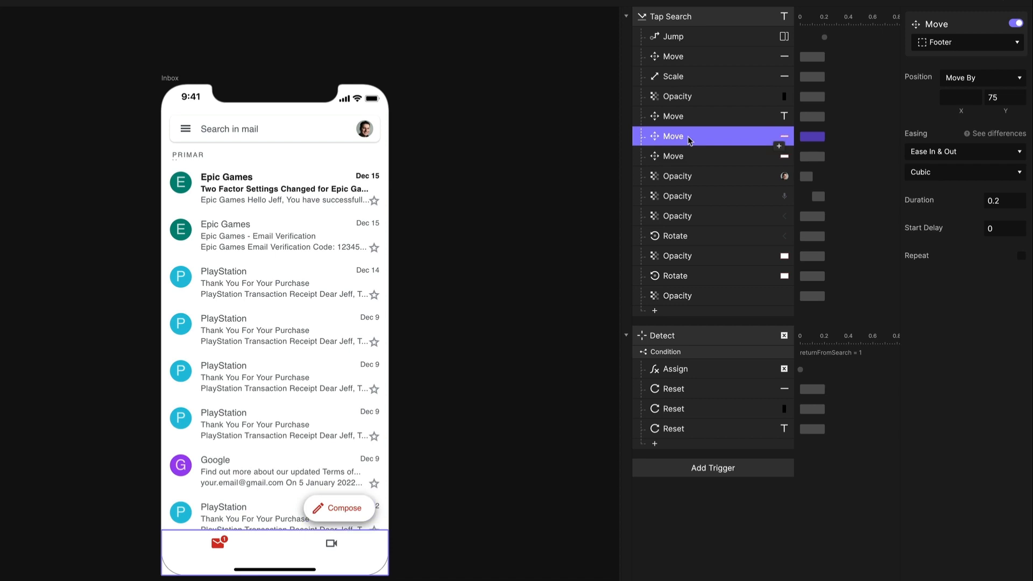
left_click(709, 446)
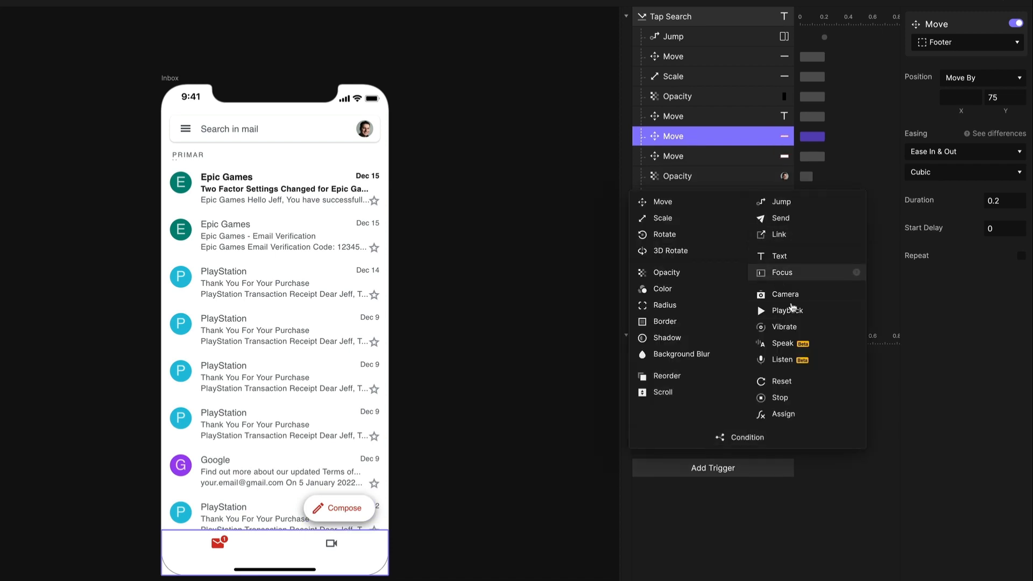
left_click(788, 381)
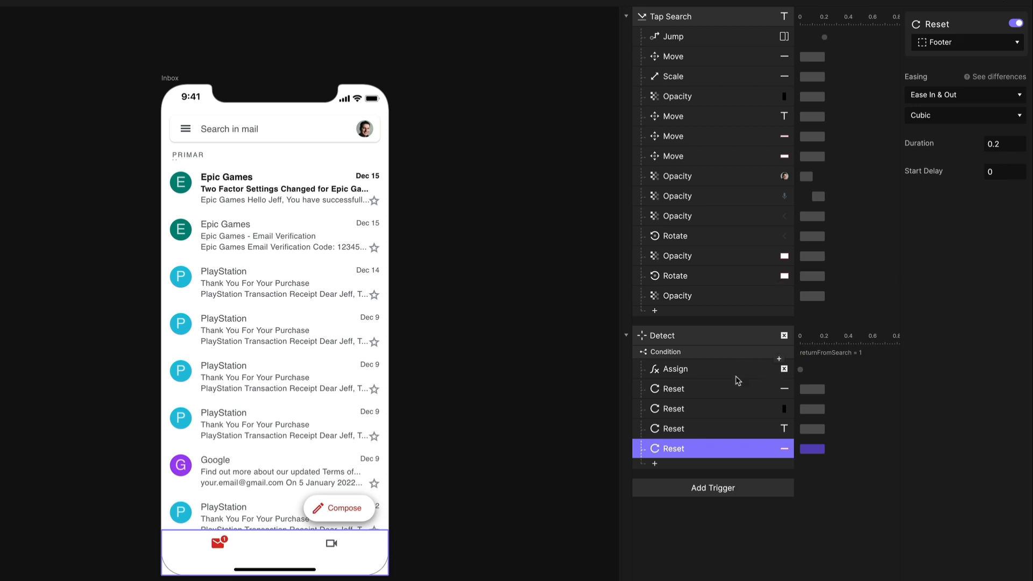
left_click(687, 157)
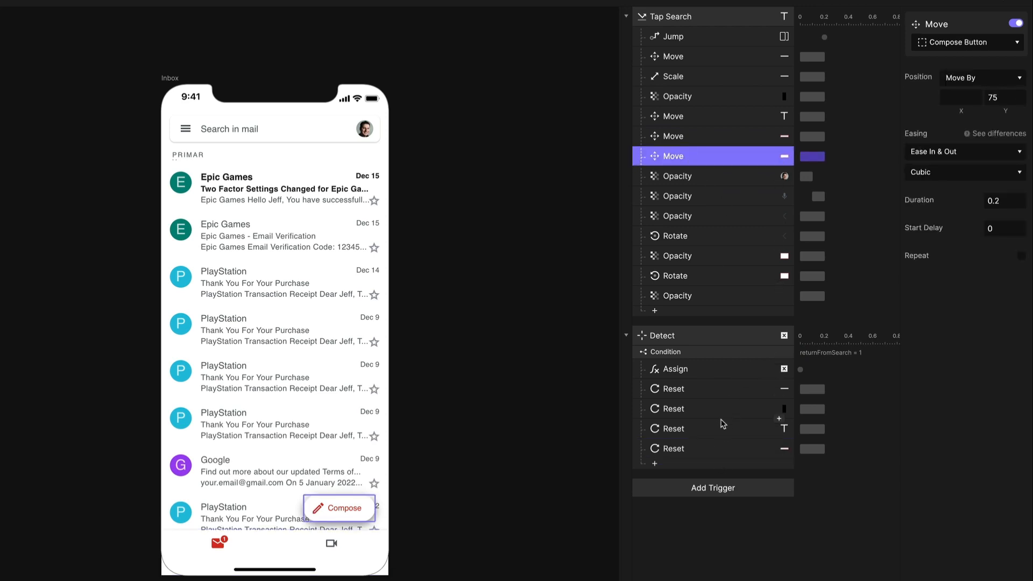
left_click(708, 465)
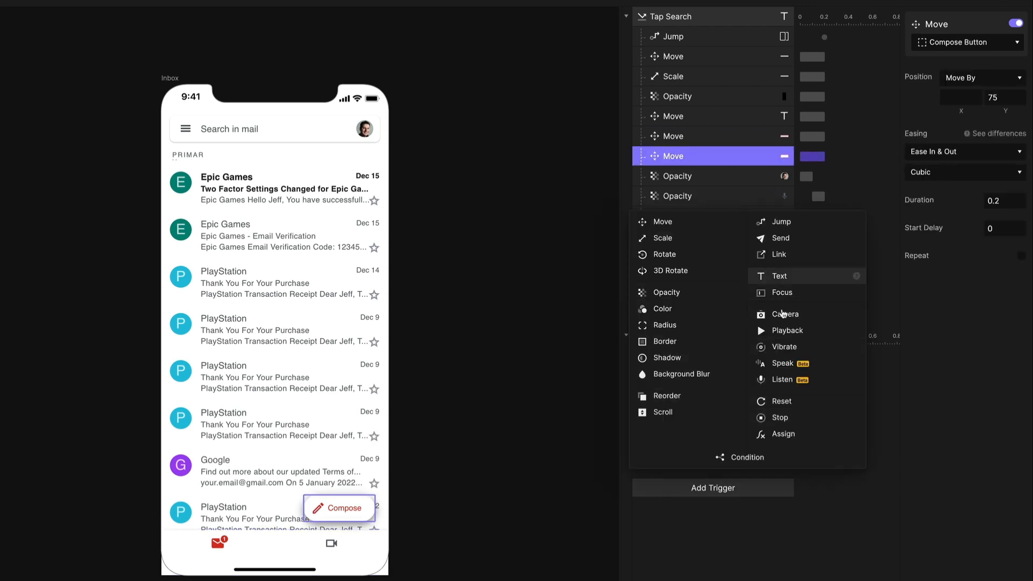
left_click(782, 401)
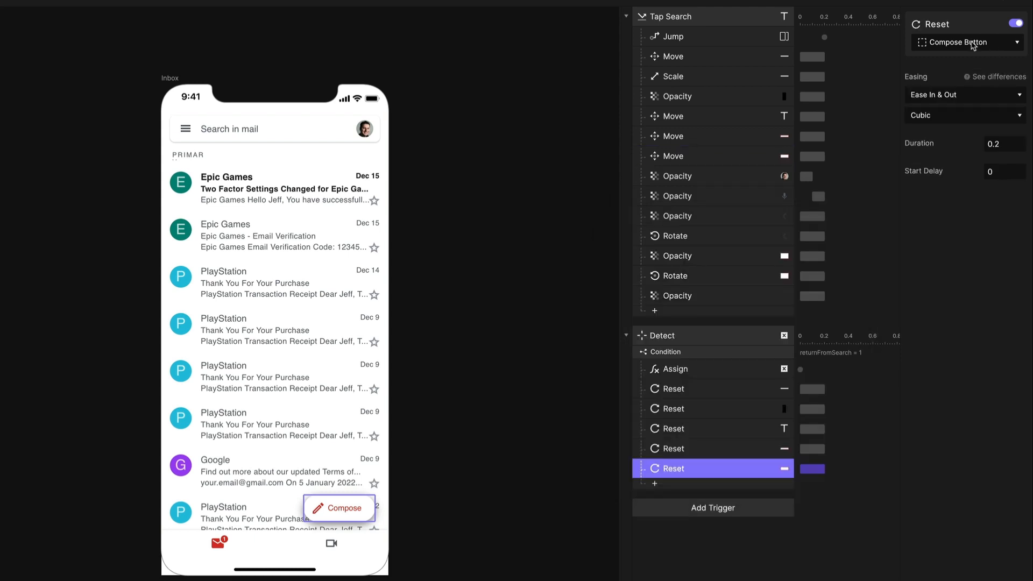
- Add a Reset response for the Mic Icon under the Detect condition and set its duration to 0.1
left_click(694, 179)
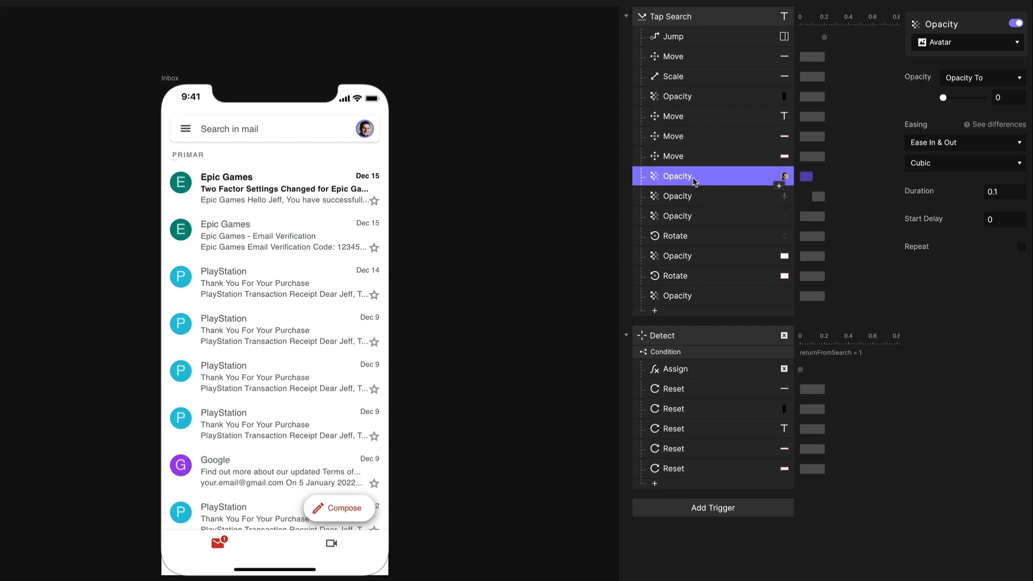
left_click(706, 484)
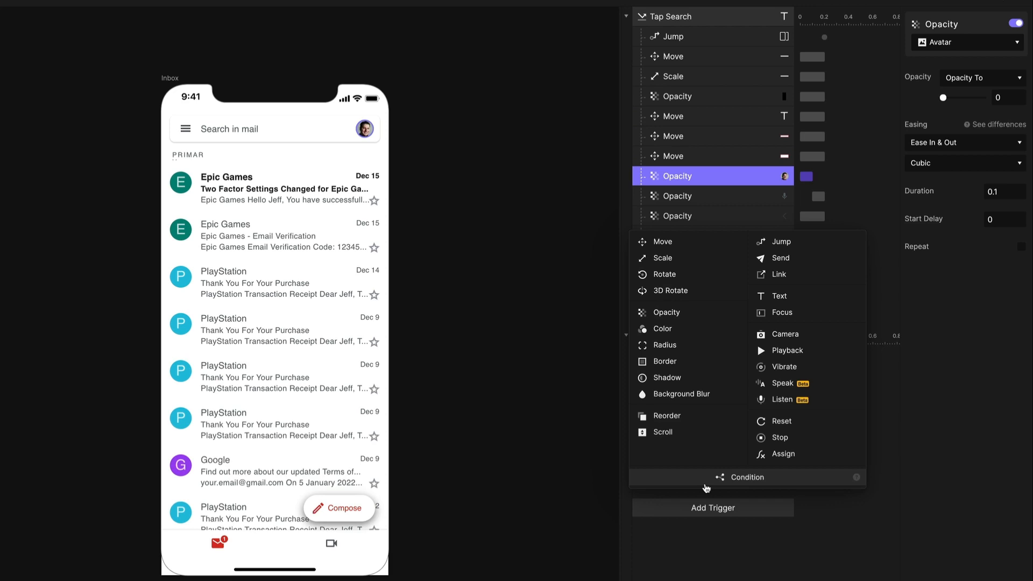
left_click(692, 196)
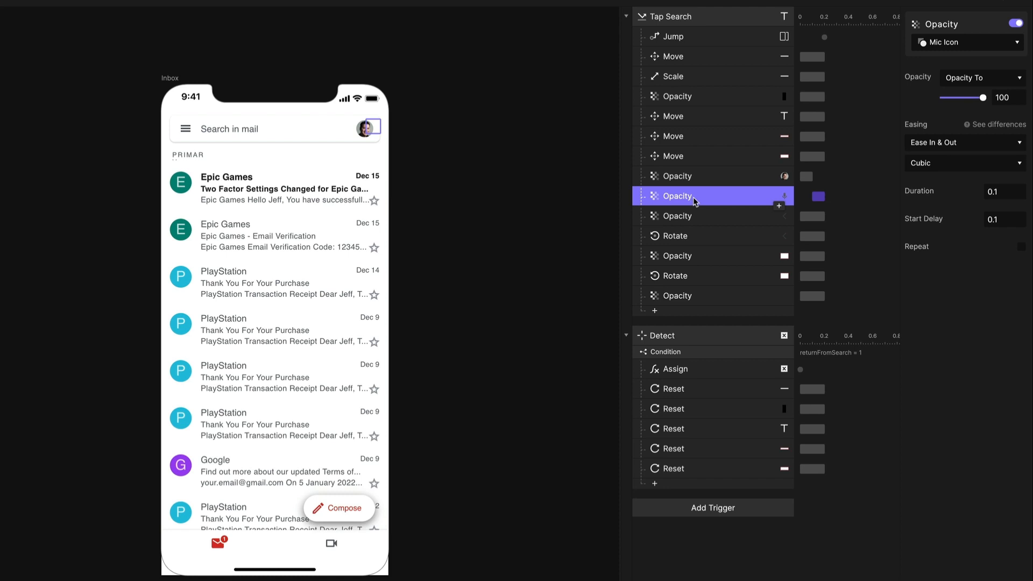
left_click(694, 484)
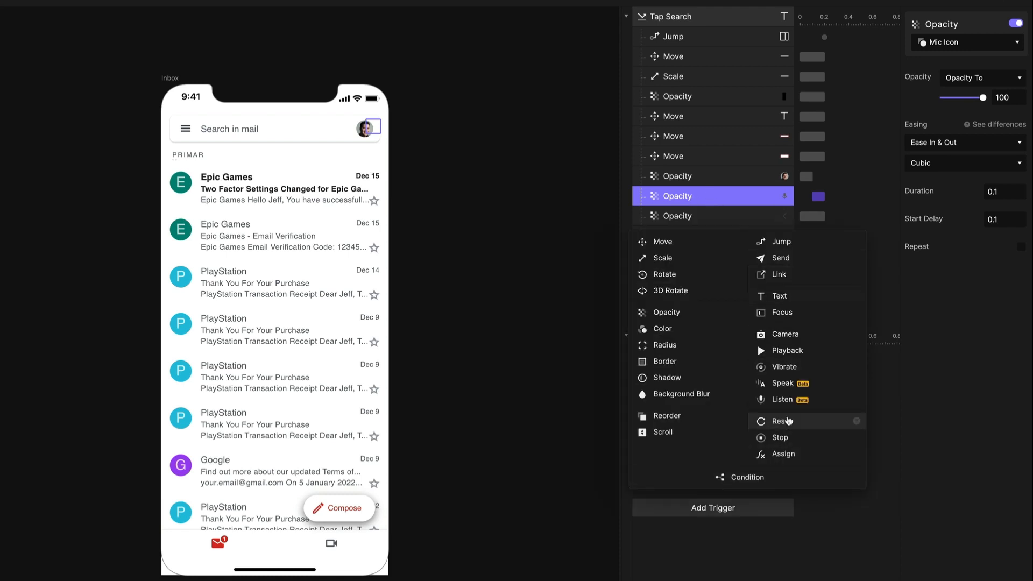
left_click(788, 421)
left_click(1004, 143)
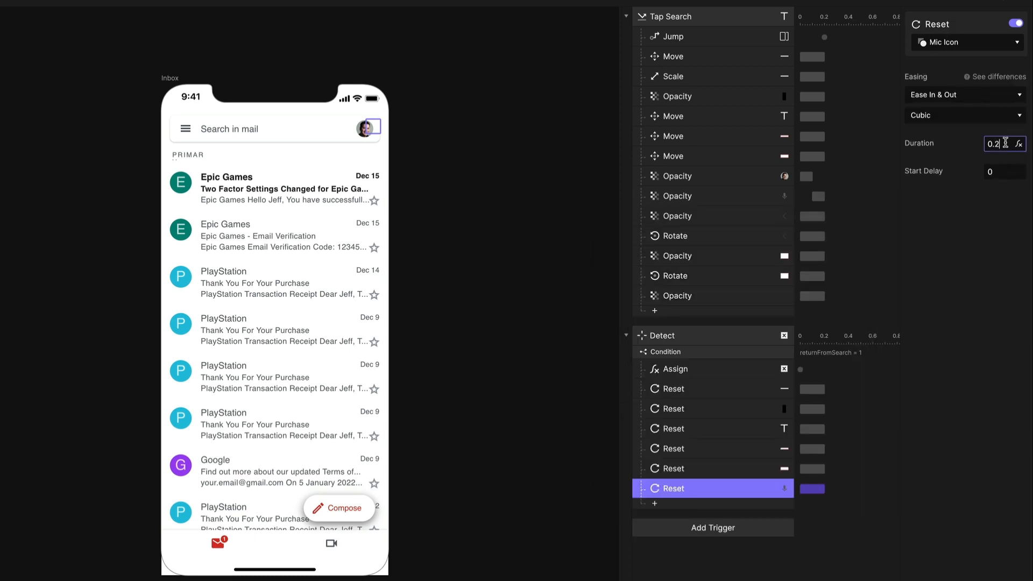
key("BackSpace")
key("Return")
- Add a Reset response for the Avatar under the Detect condition, with a duration of 0.1 and a start delay of 0.1
left_click(681, 201)
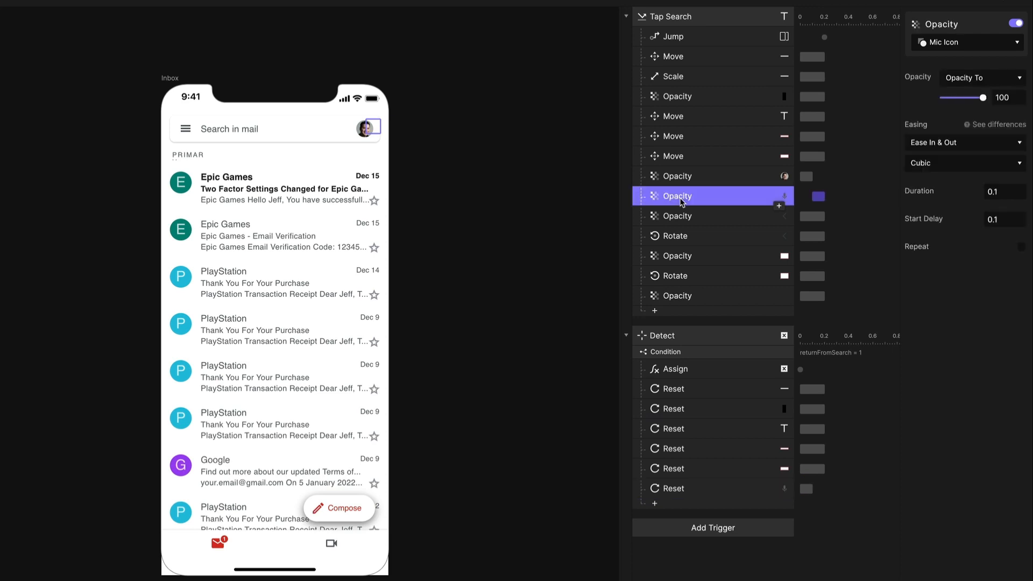
left_click(700, 177)
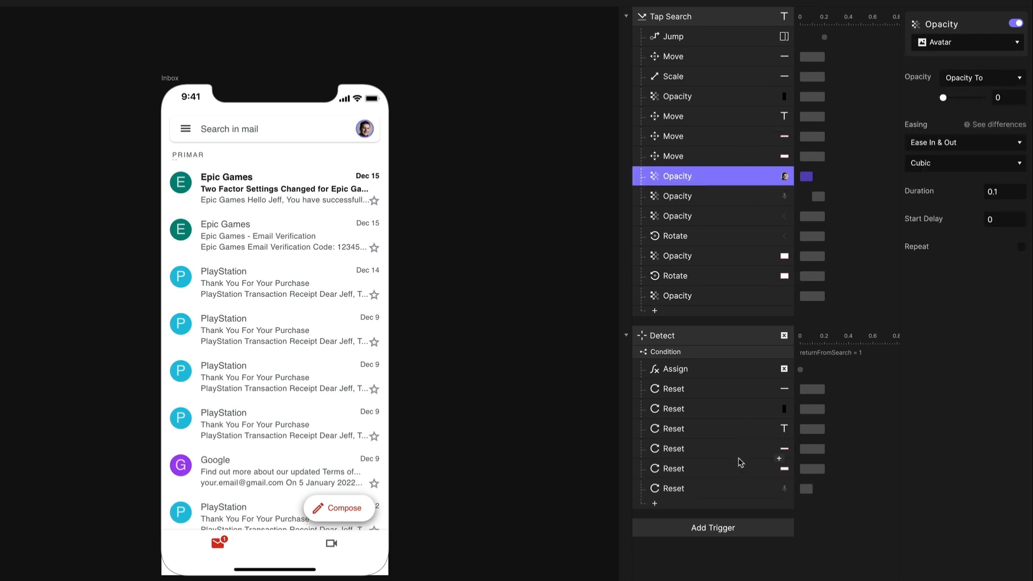
left_click(688, 504)
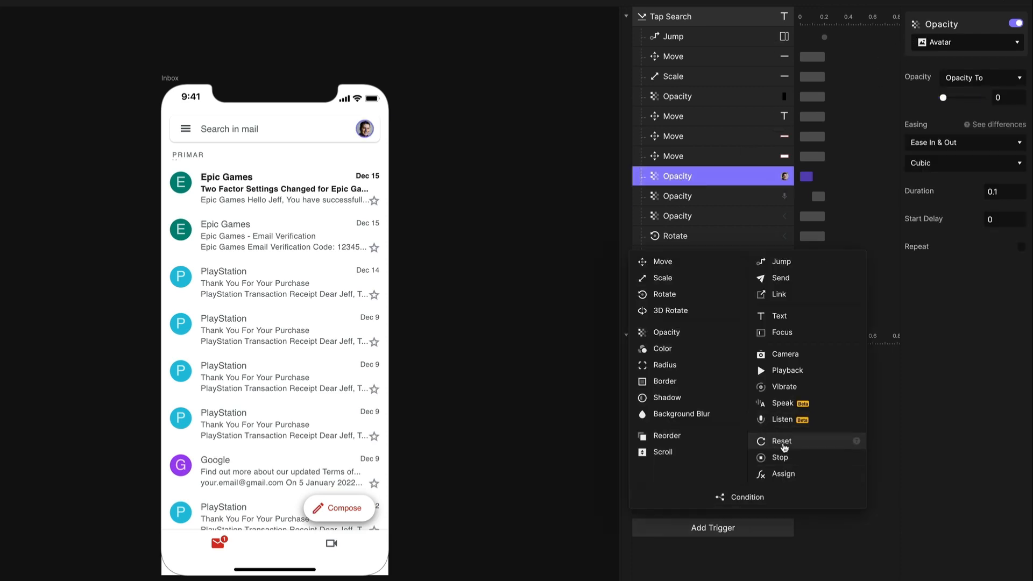
left_click(781, 442)
left_click(1003, 142)
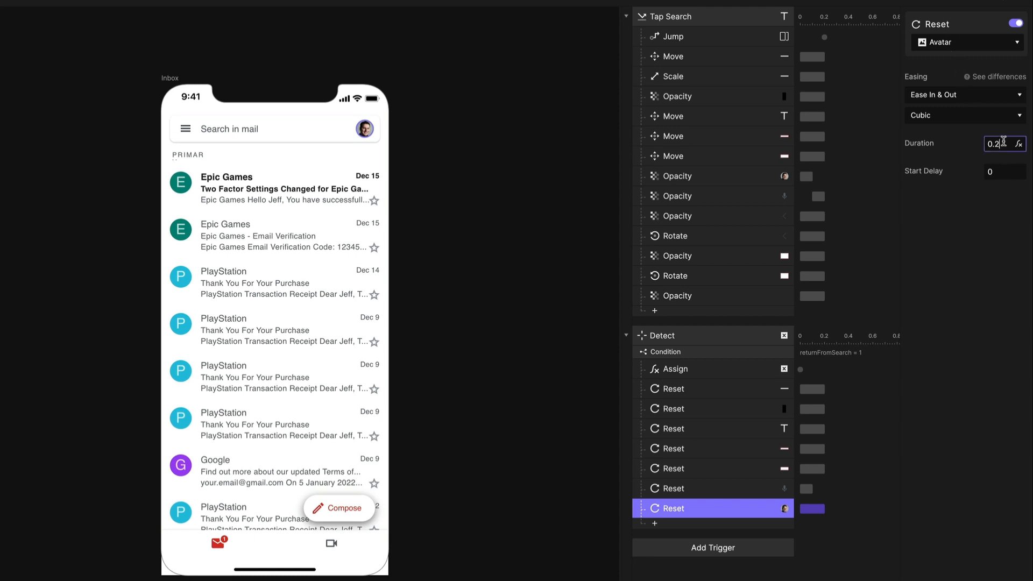
key("BackSpace")
type("1")
left_click(999, 173)
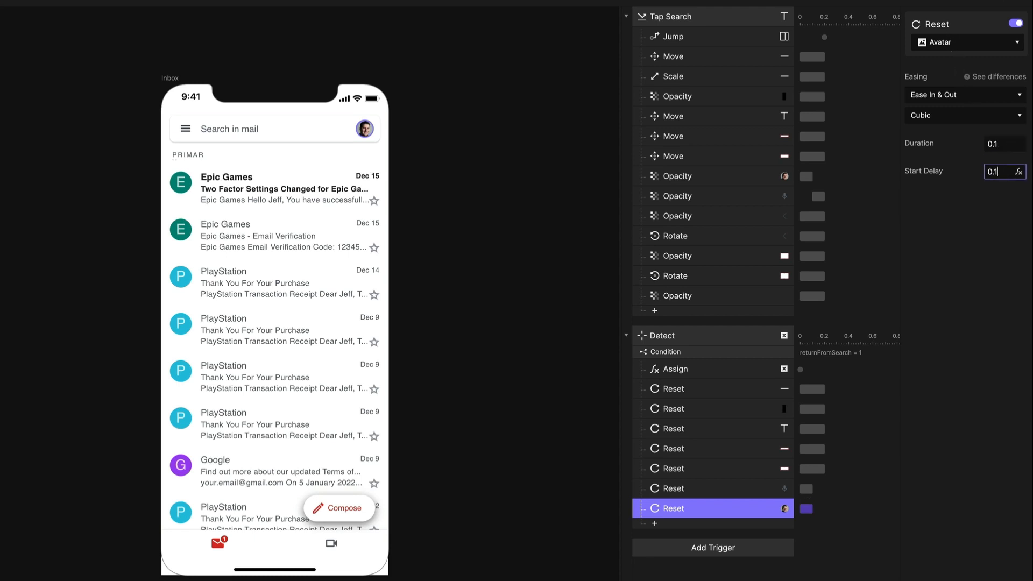
- Apply the 0.1 start delay to the Avatar's Reset response under the Detect condition
key("Return")
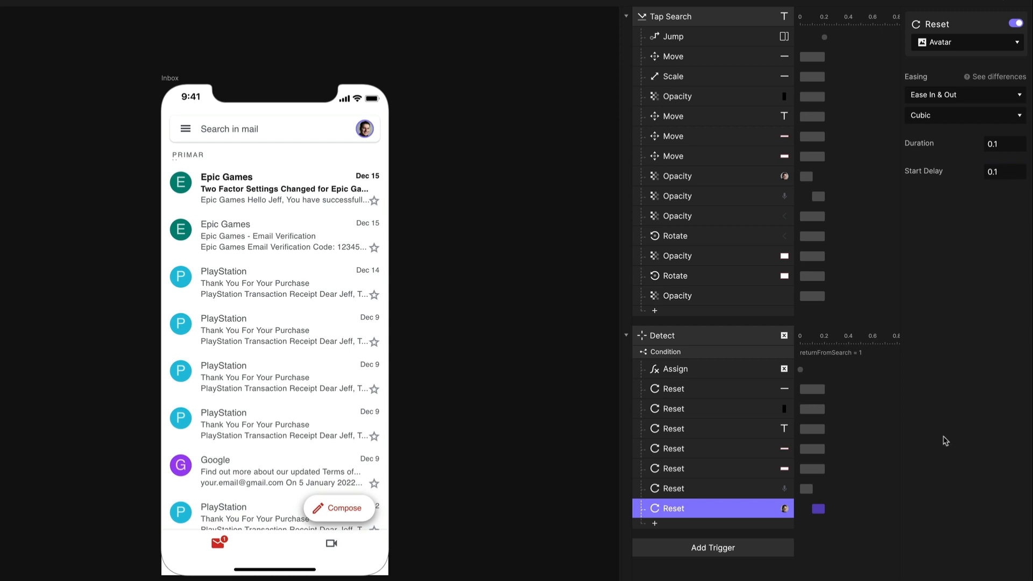
- Under the Detect condition, add Reset responses for the Hamburger and Chevron Back layers
left_click(679, 218)
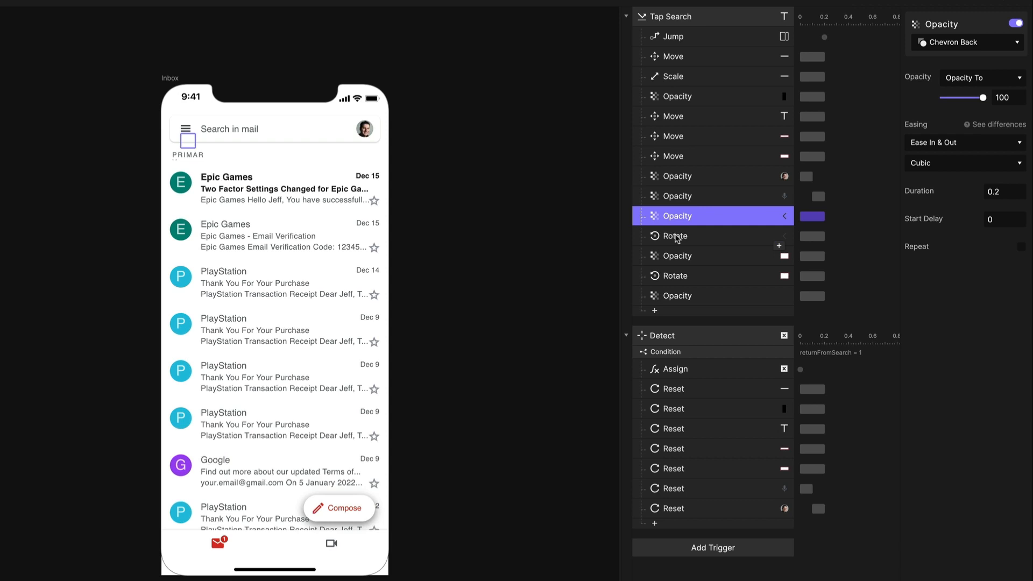
left_click(676, 237)
left_click(680, 218)
left_click(677, 237)
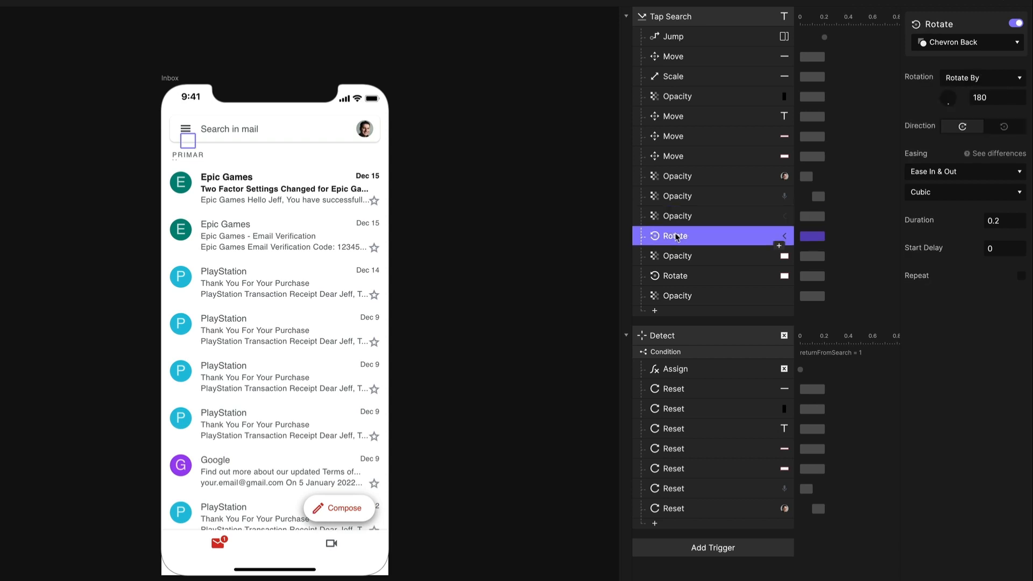
left_click(679, 261)
left_click(677, 273)
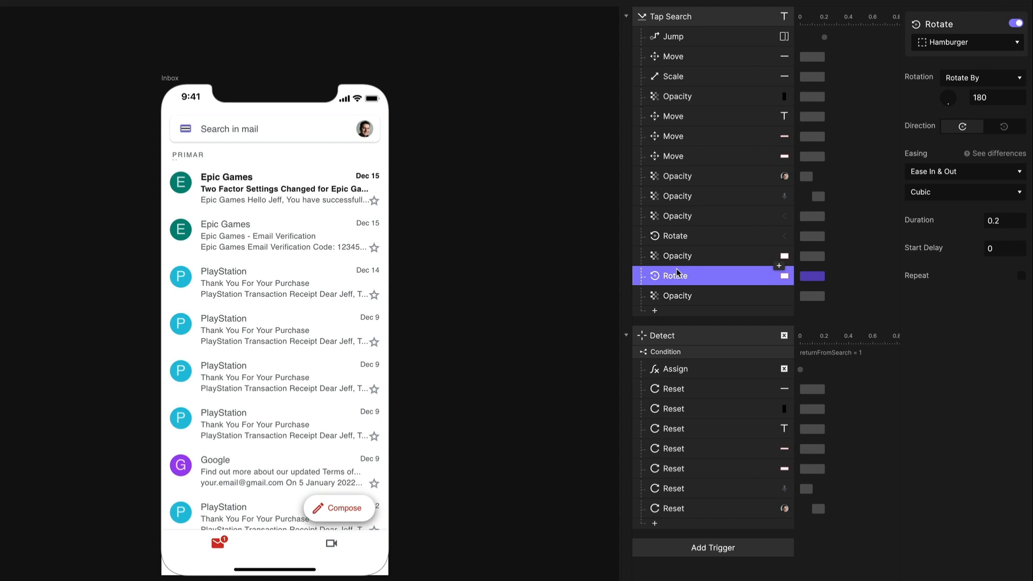
left_click(698, 526)
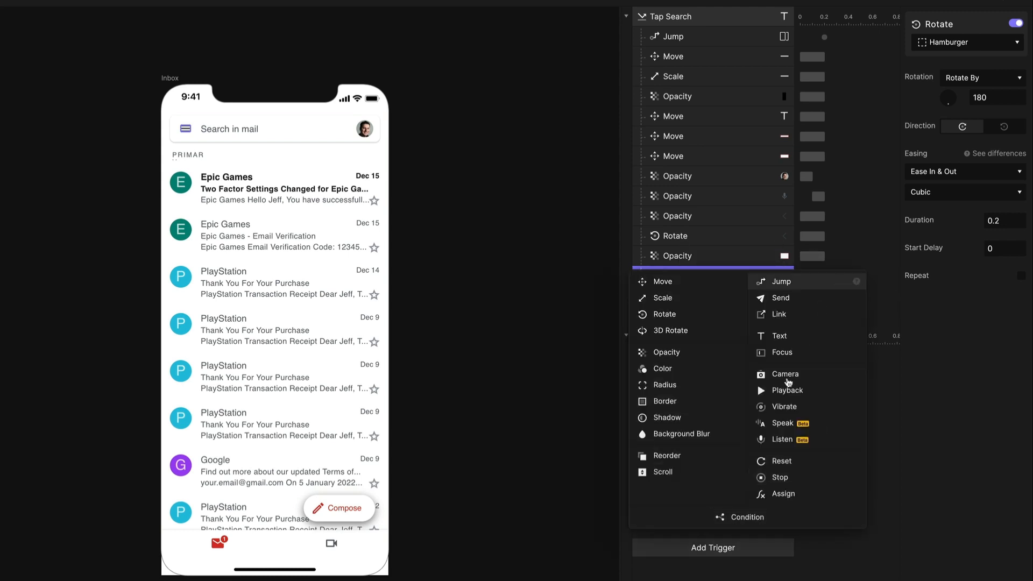
left_click(781, 461)
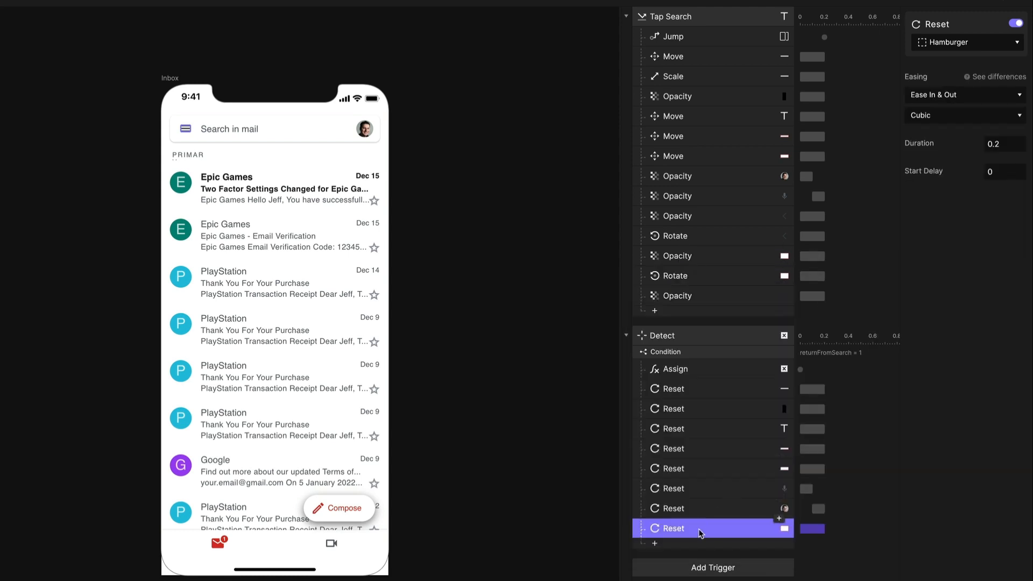
left_click(681, 216)
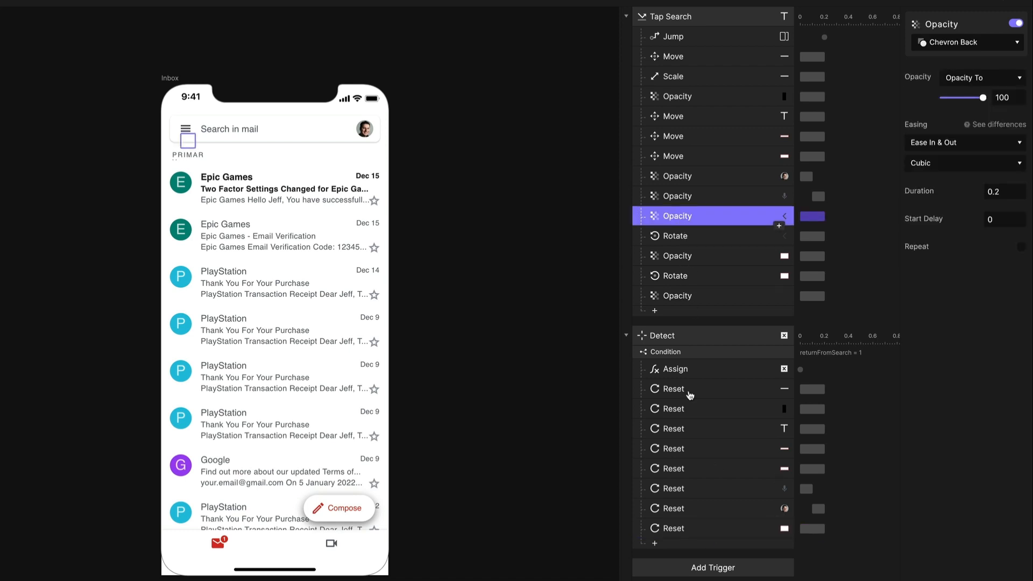
left_click(703, 543)
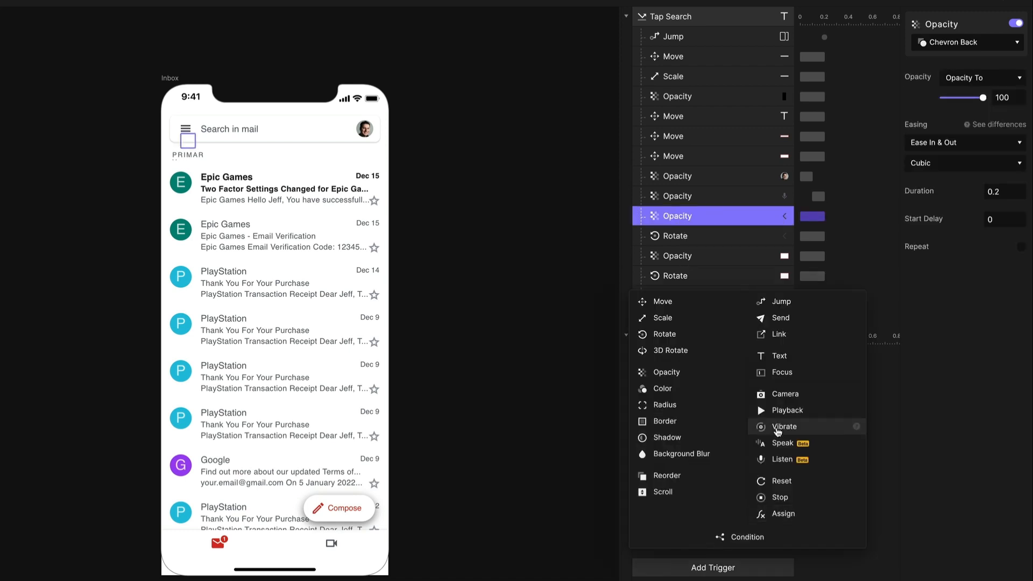
left_click(788, 485)
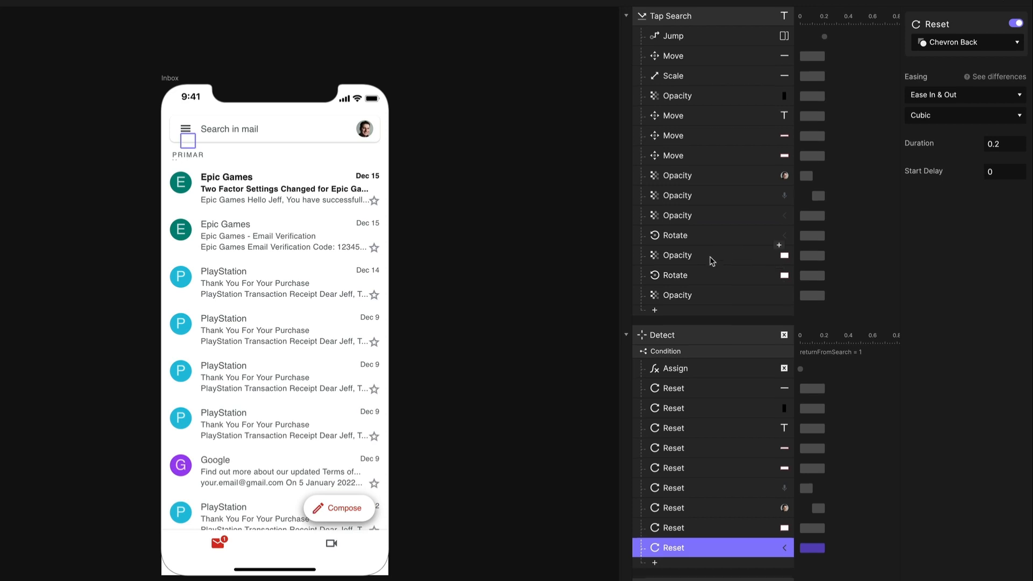
- Add a Reset response for the Divider under the Detect condition
scroll(699, 269, "down", 1)
left_click(683, 282)
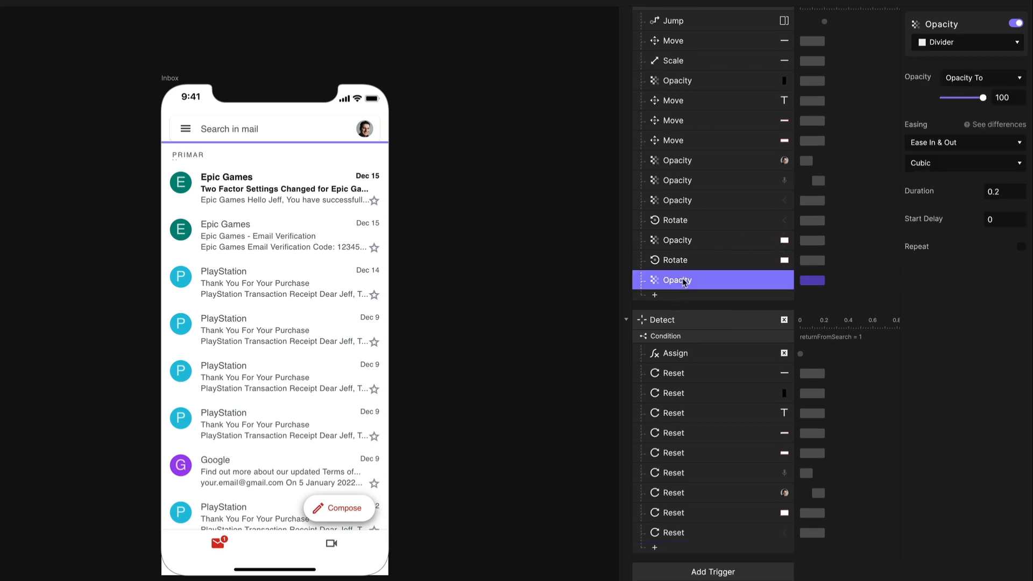
left_click(694, 547)
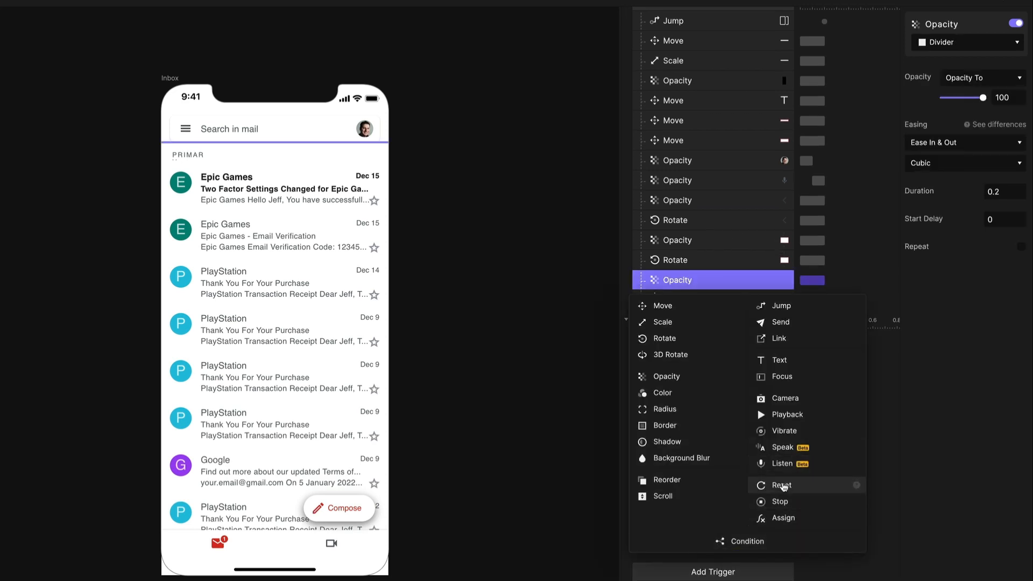
left_click(783, 486)
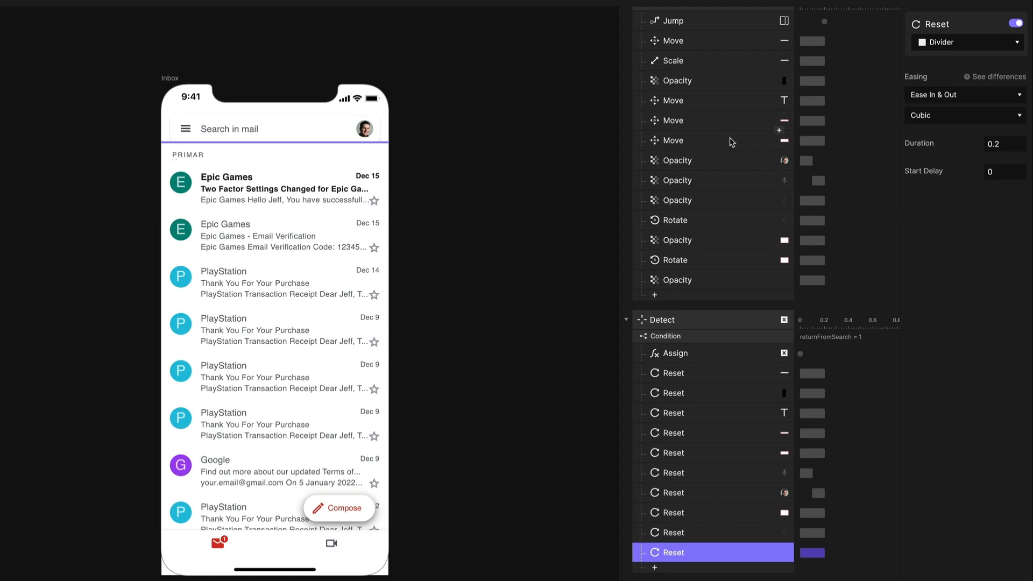
- Preview the prototype, testing the transition from Inbox to Search and back, and close the preview
scroll(731, 140, "up", 1)
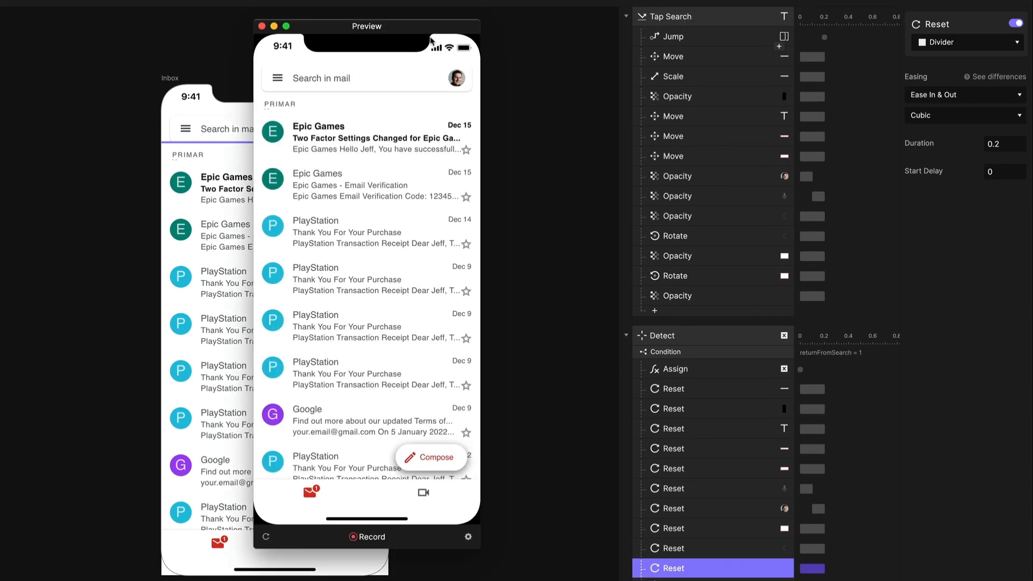
left_click(347, 81)
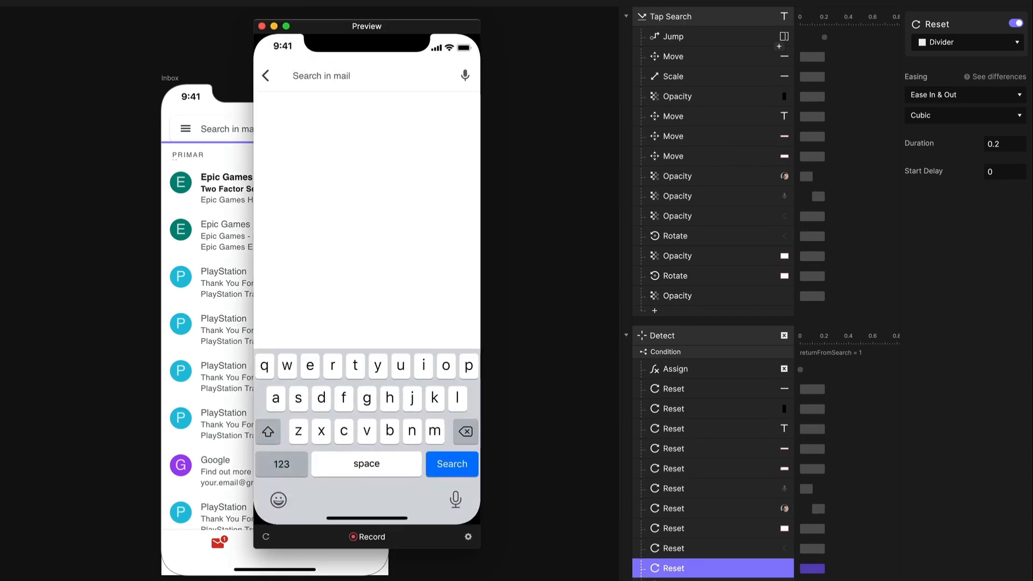
left_click(267, 76)
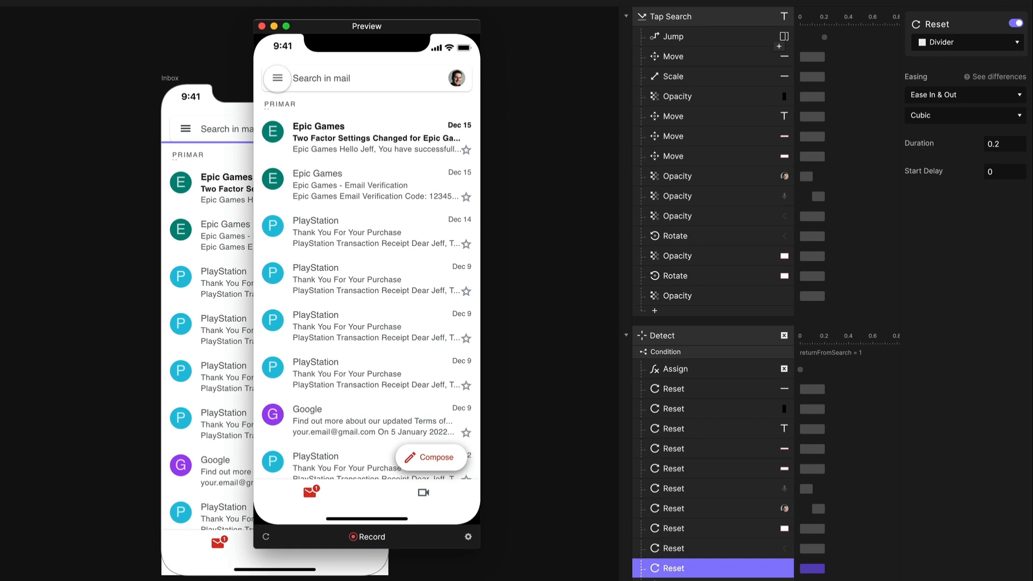
left_click(331, 79)
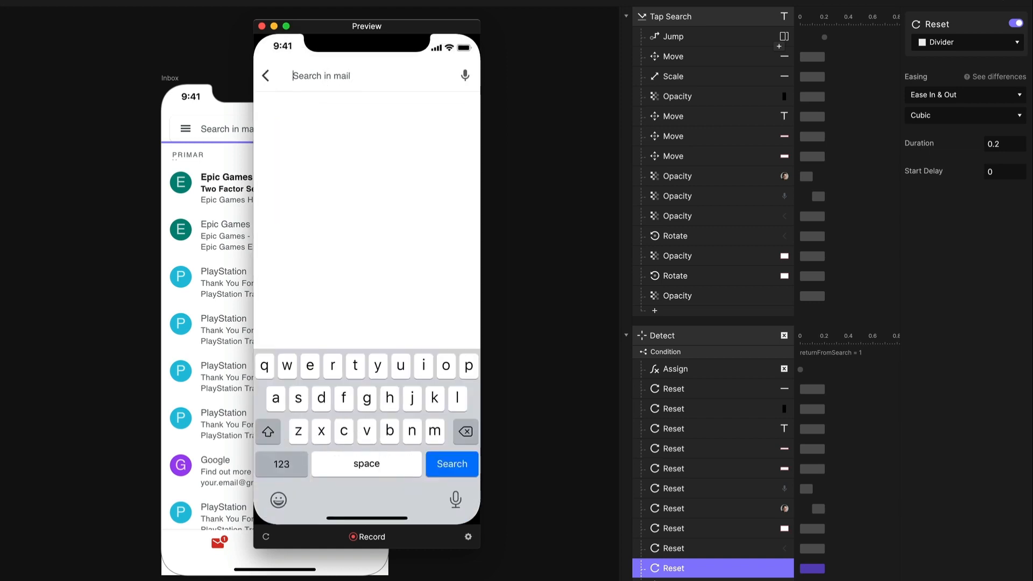
left_click(265, 537)
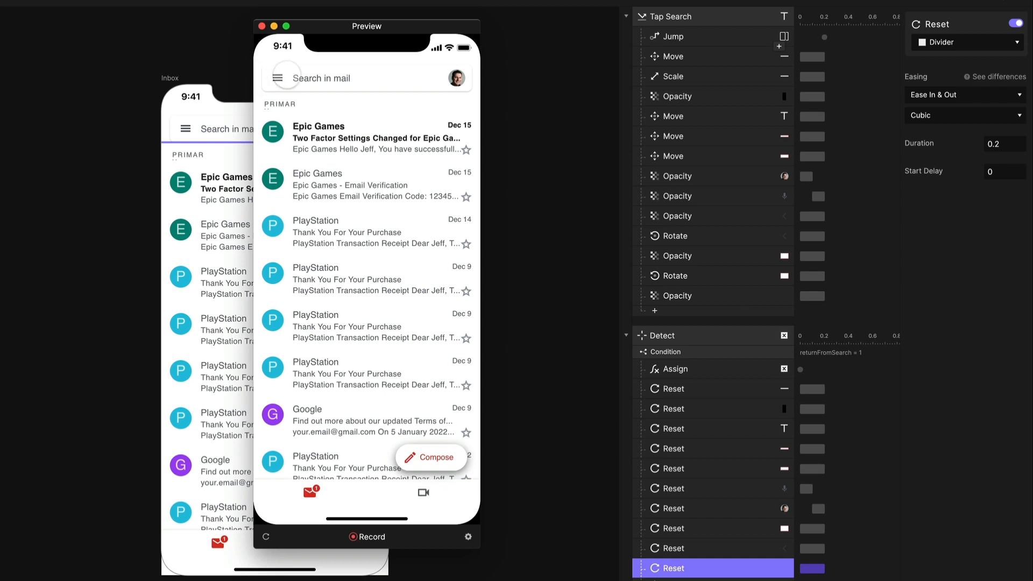
left_click(325, 79)
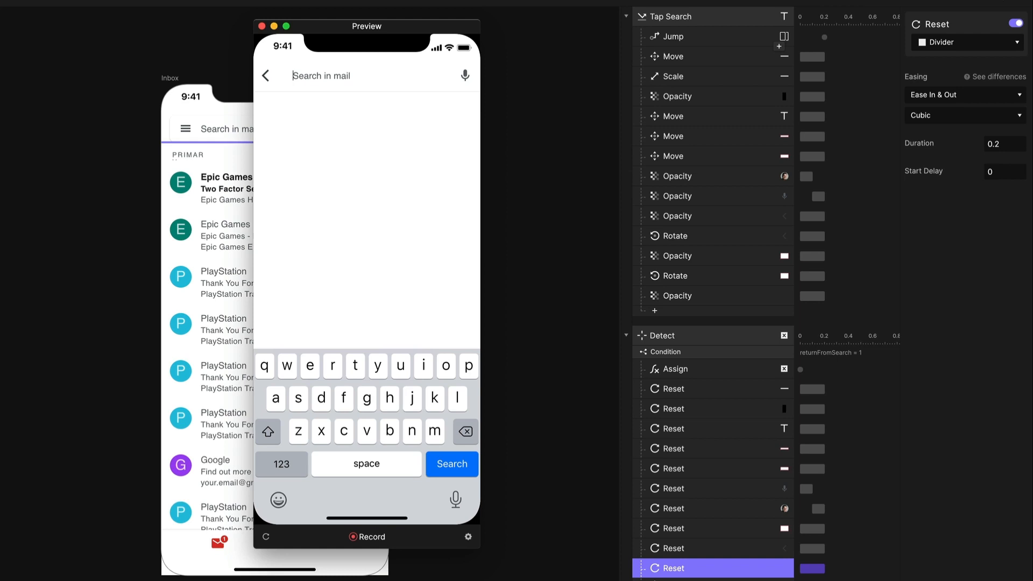
left_click(266, 75)
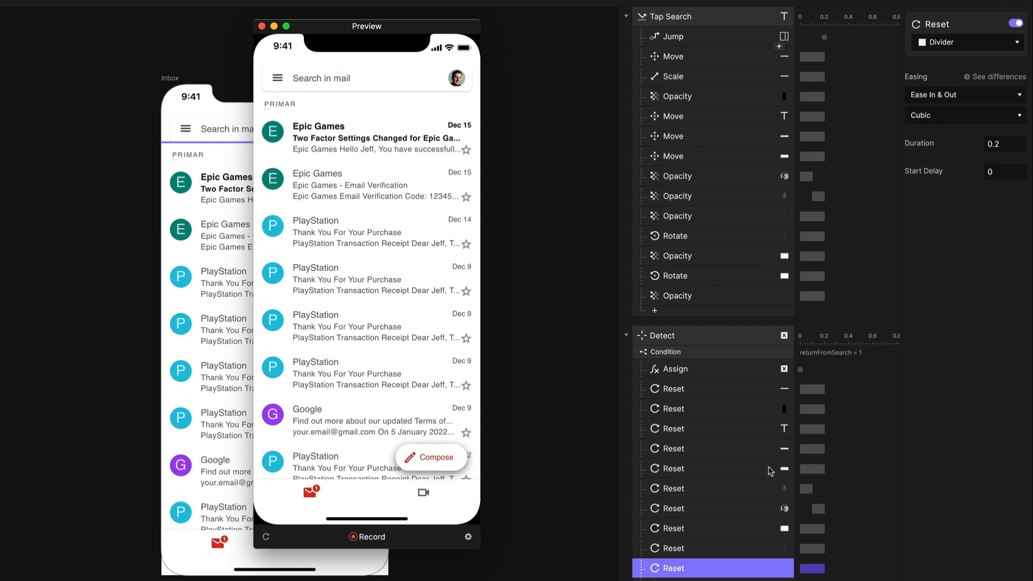
left_click(262, 27)
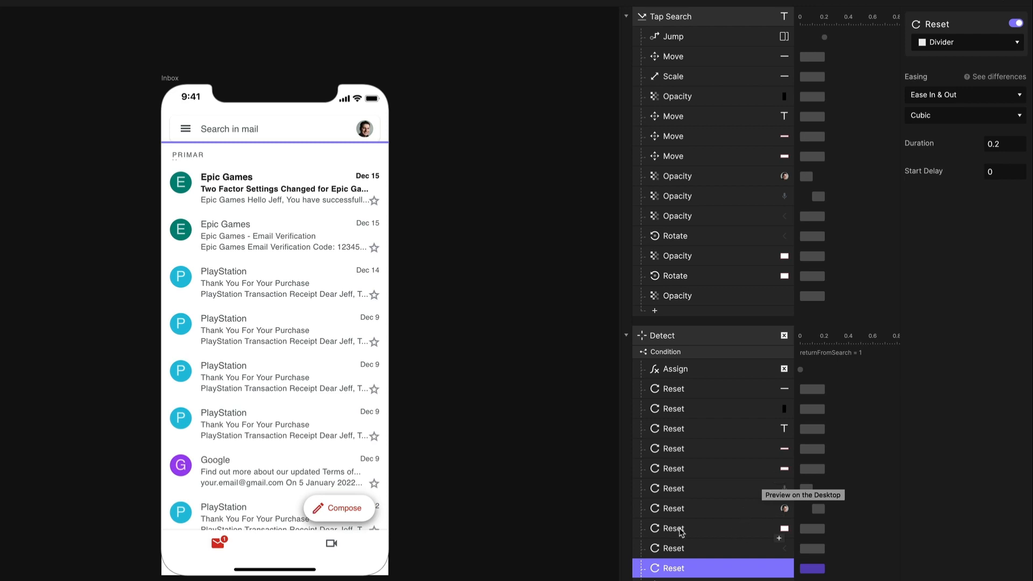
- Delete the Hamburger and Chevron Back Reset responses from the Detect condition
left_click(706, 548)
left_click(697, 528)
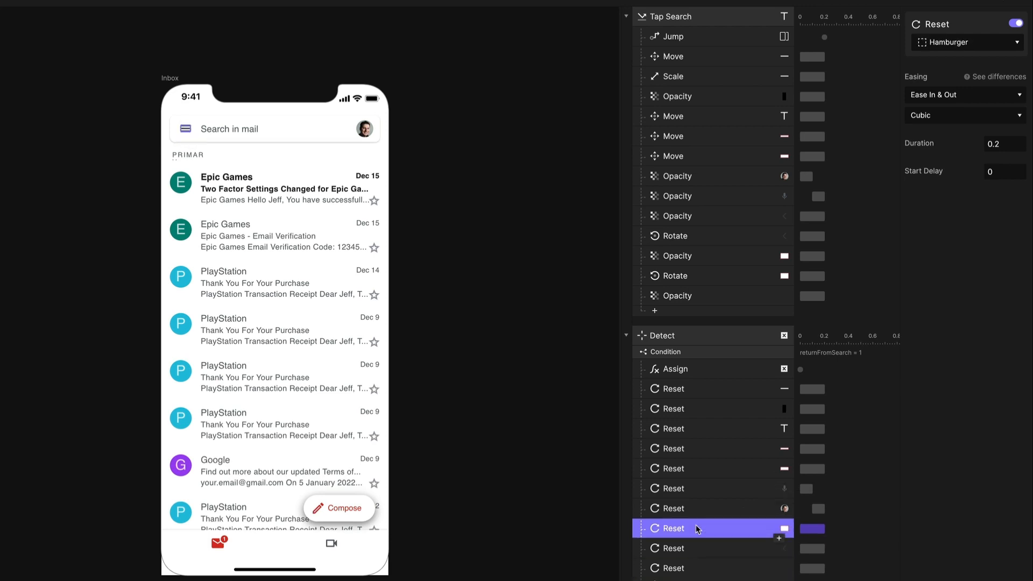
key("Delete")
left_click(689, 528)
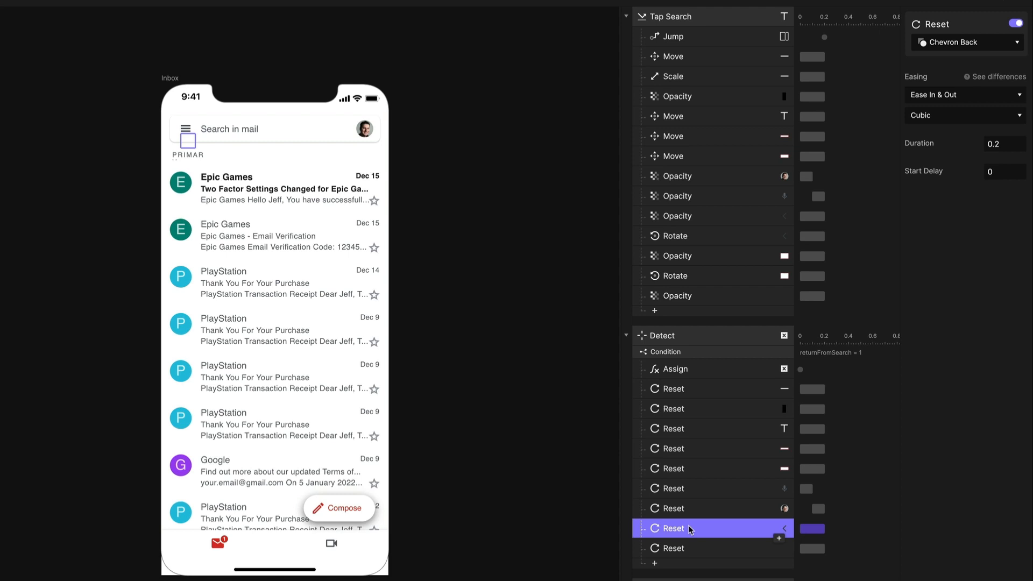
key("Delete")
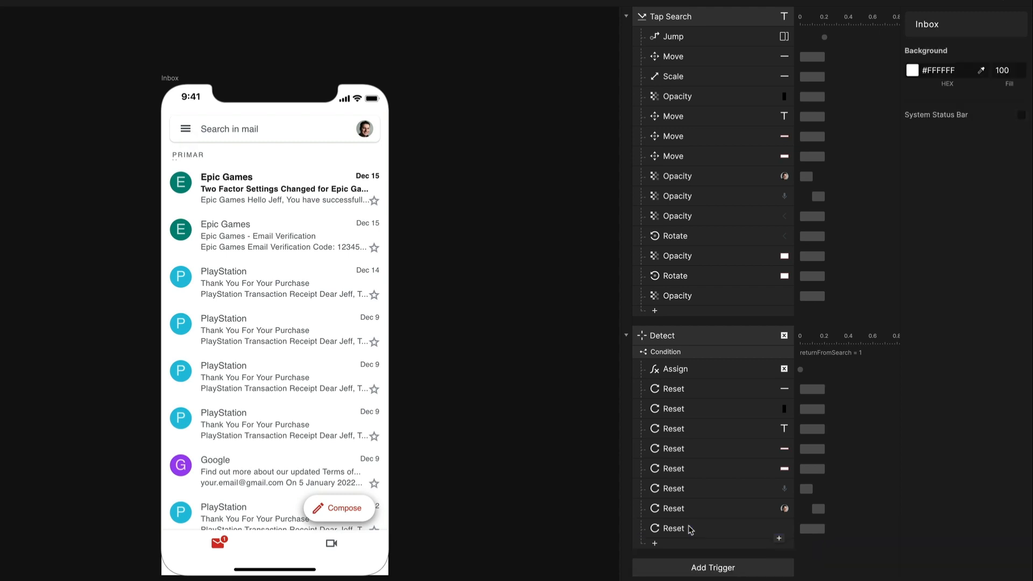
- Copy the Chevron Back and Hamburger Opacity and Rotate responses from Tap Search and paste them after the Divider Reset under Detect
left_click(688, 221)
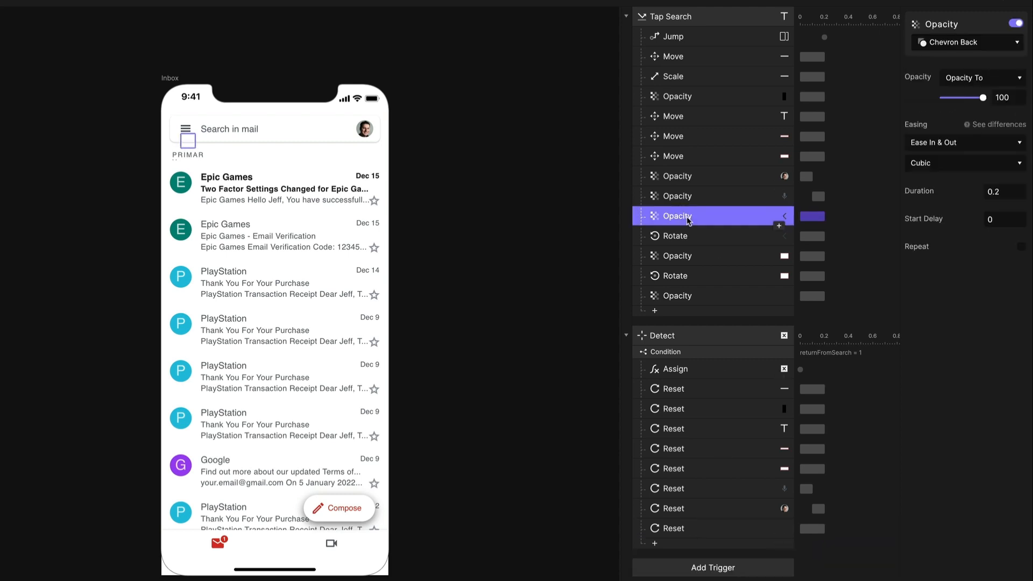
left_click(680, 278, "shift")
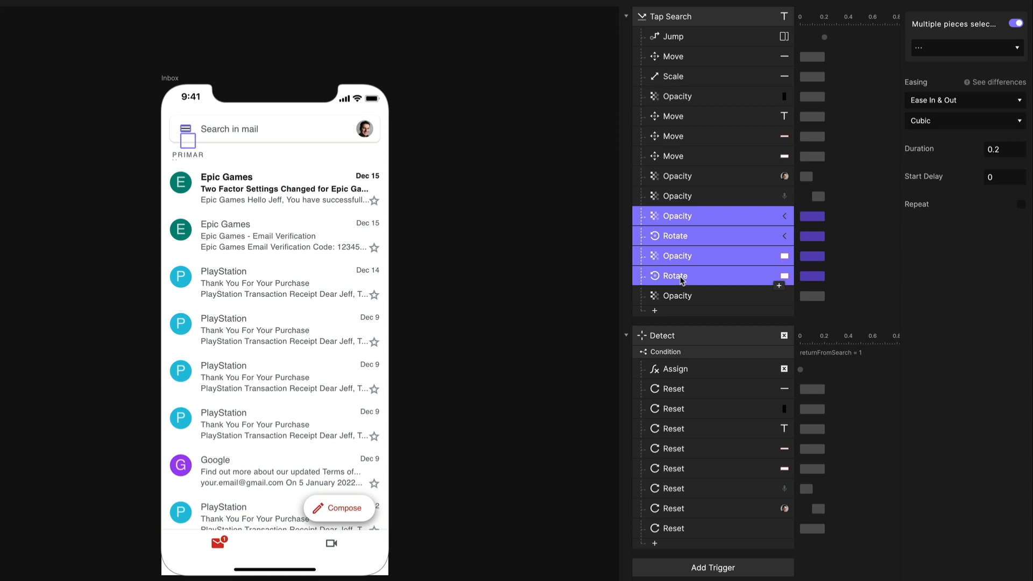
left_click(701, 214)
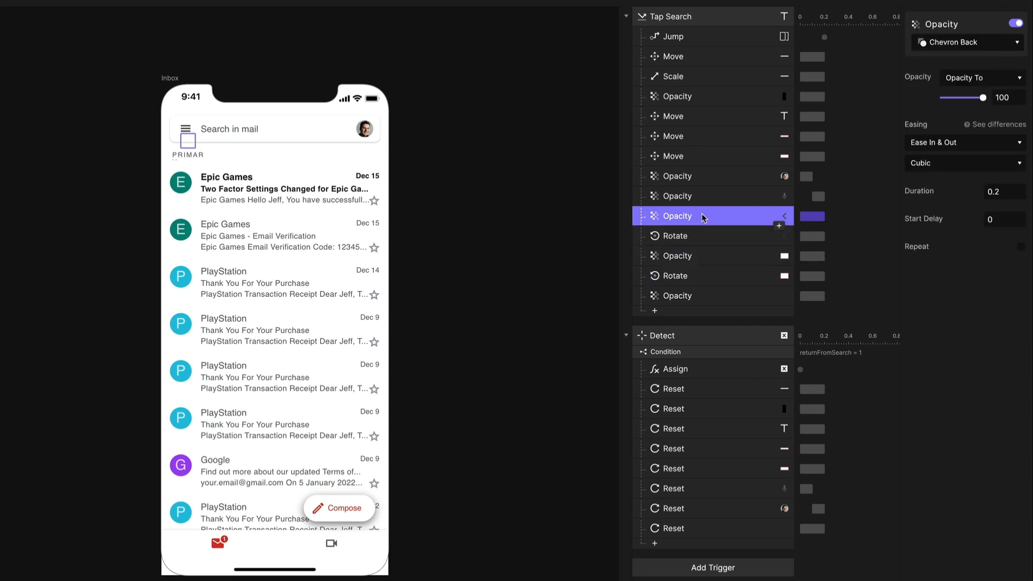
left_click(701, 276, "shift")
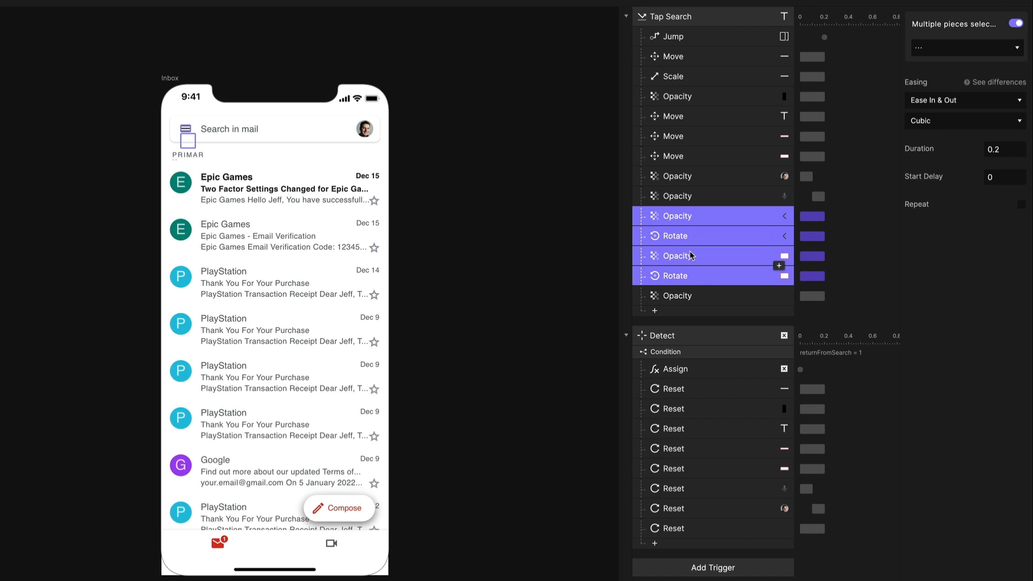
left_click(715, 526)
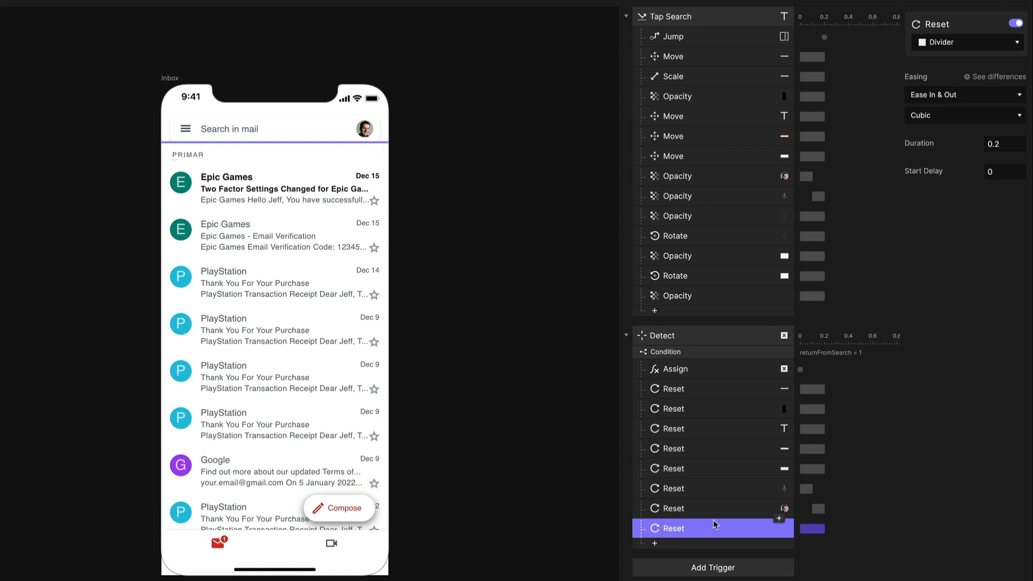
key("ctrl+v")
scroll(710, 430, "down", 2)
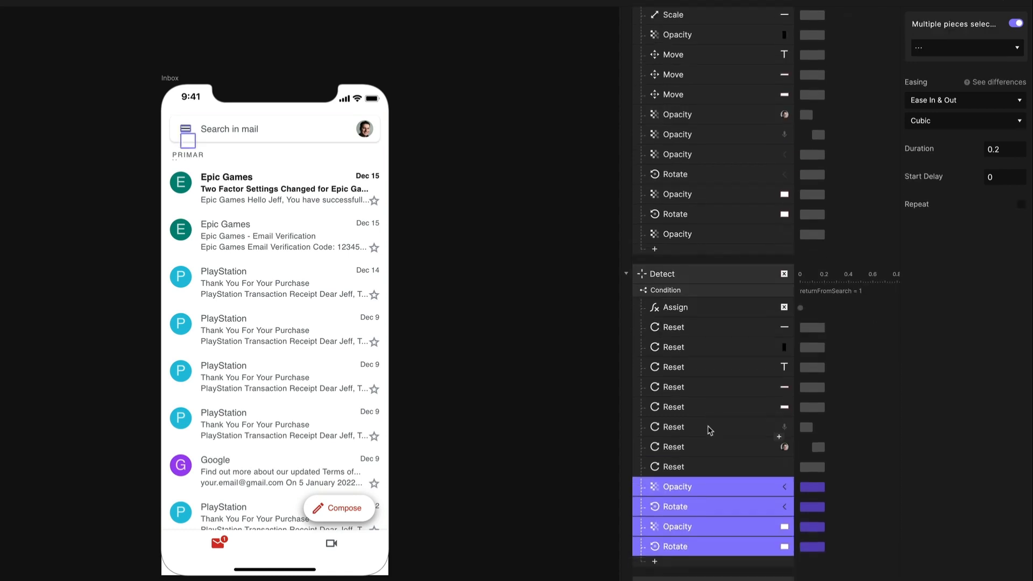
- In the pasted Opacity responses under Detect, set Chevron Back to 0 and Hamburger to 100
left_click(708, 487)
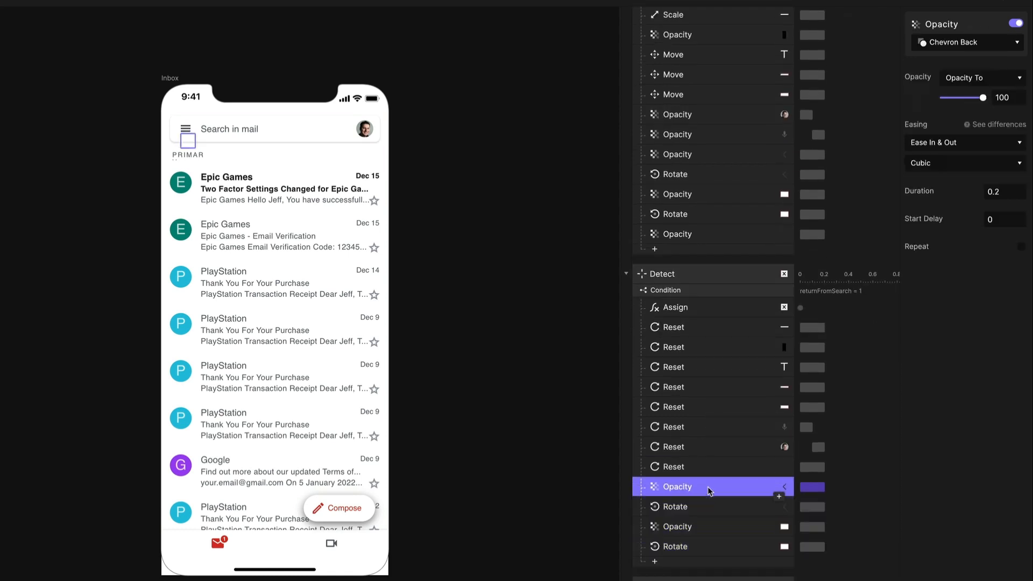
left_click(710, 526, "ctrl")
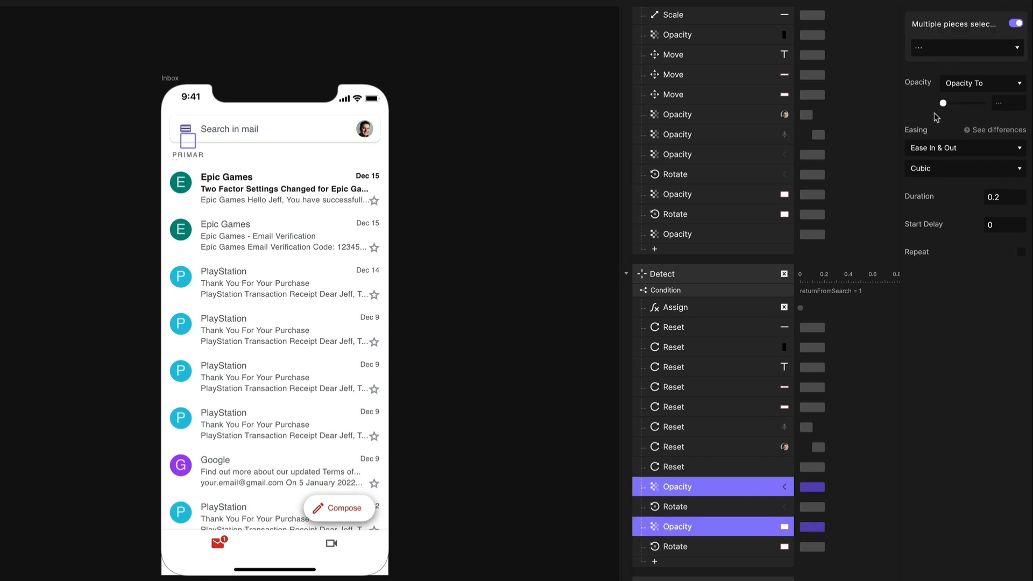
left_click(737, 486)
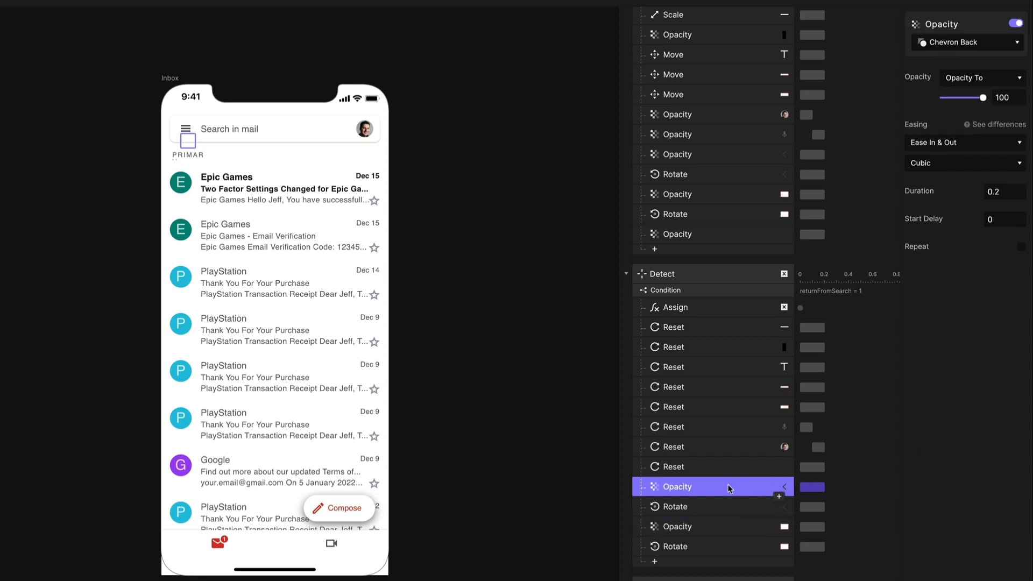
left_click_drag(982, 98, 939, 98)
left_click(705, 528)
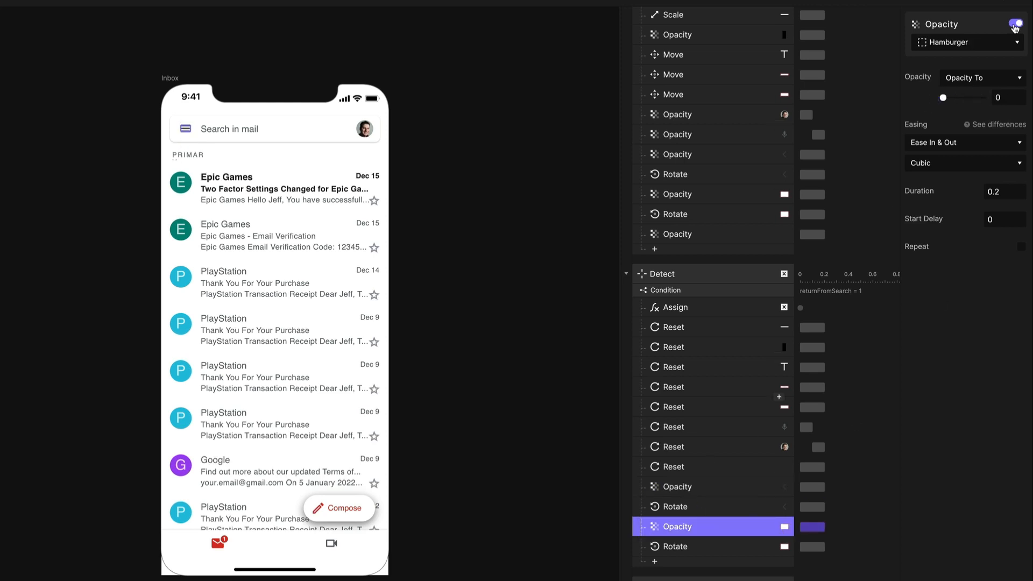
left_click_drag(943, 98, 1013, 99)
- Check the pasted Rotate responses under Detect and preview the prototype, repeatedly switching between Inbox and Search to test the icon transitions
left_click(711, 505)
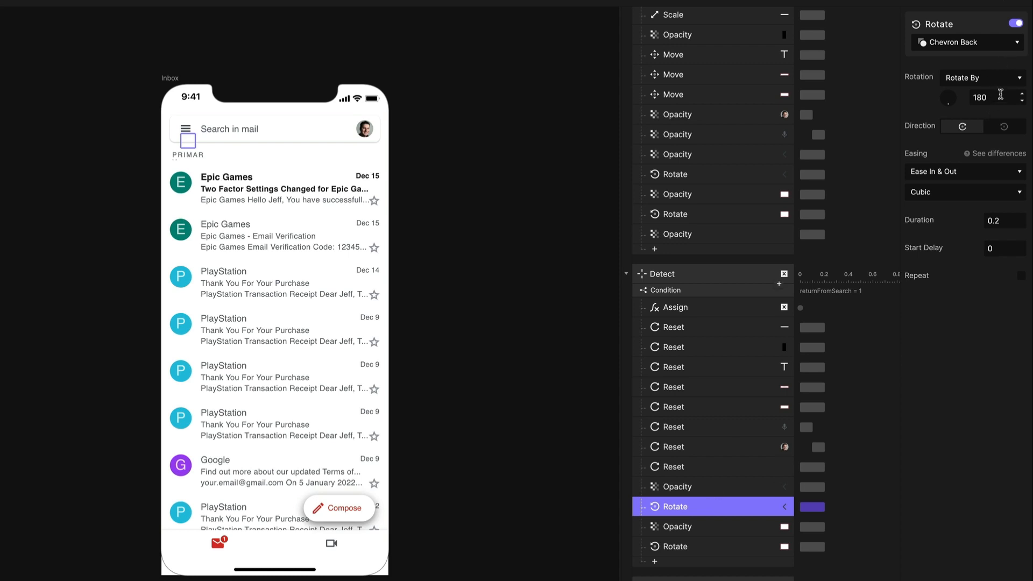
left_click(706, 548)
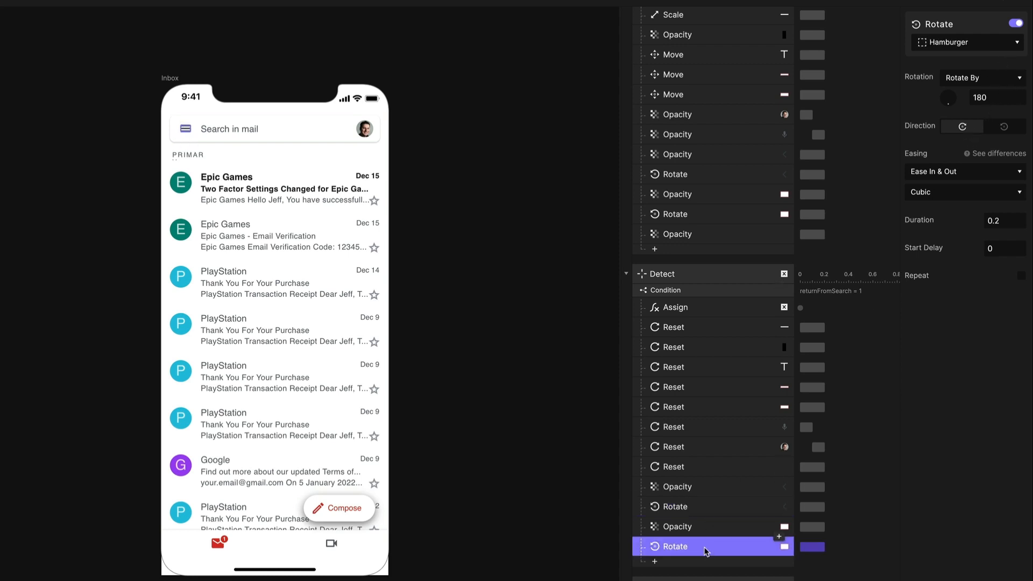
key("super+p")
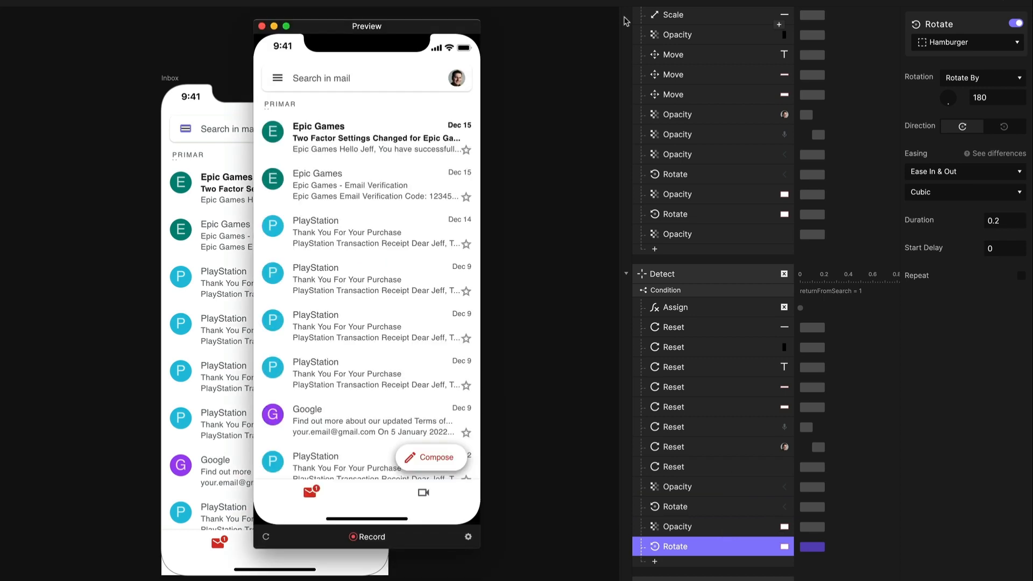
left_click(334, 79)
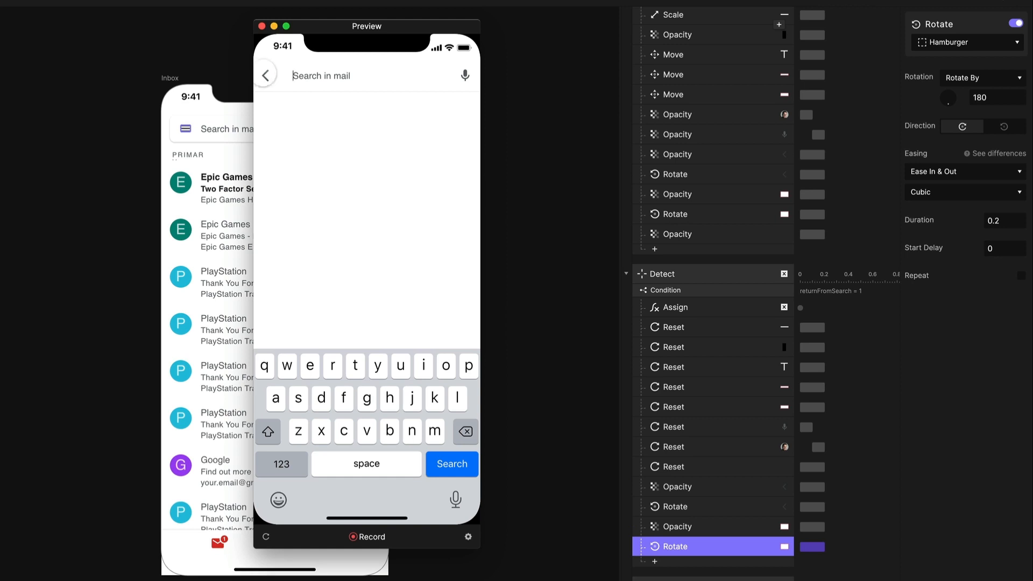
left_click(265, 76)
left_click(309, 76)
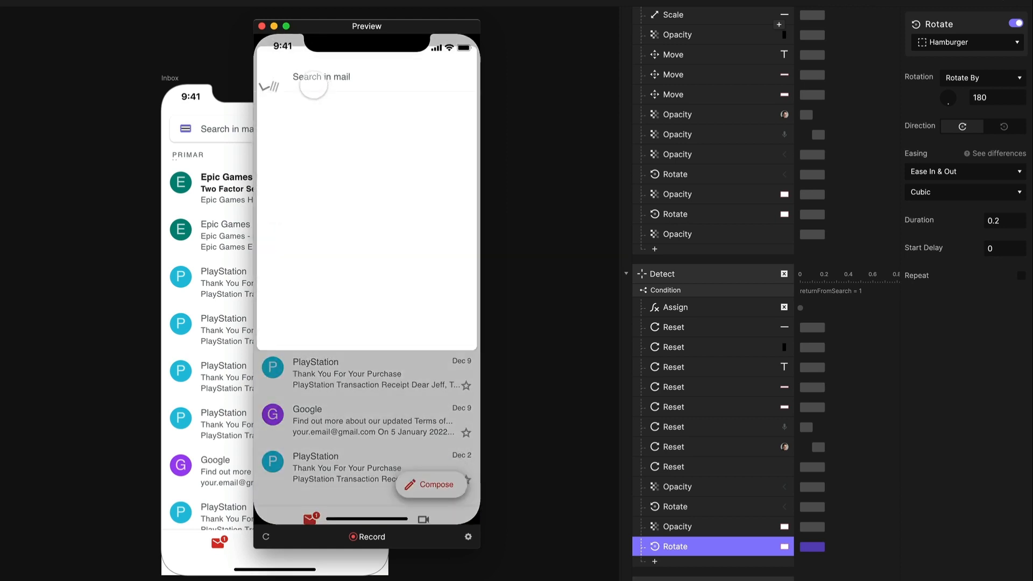
left_click(267, 76)
left_click(328, 86)
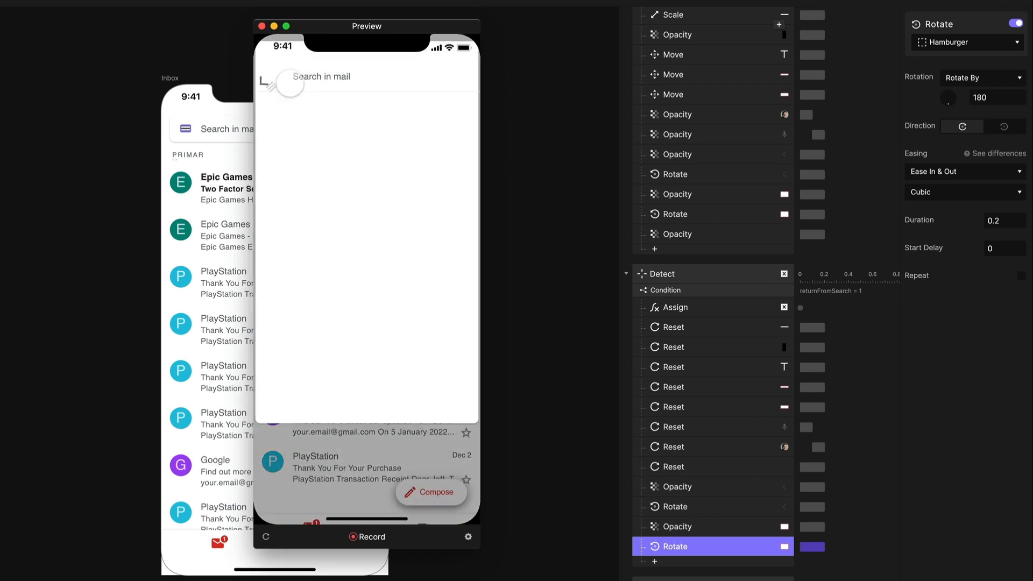
left_click(267, 78)
left_click(335, 81)
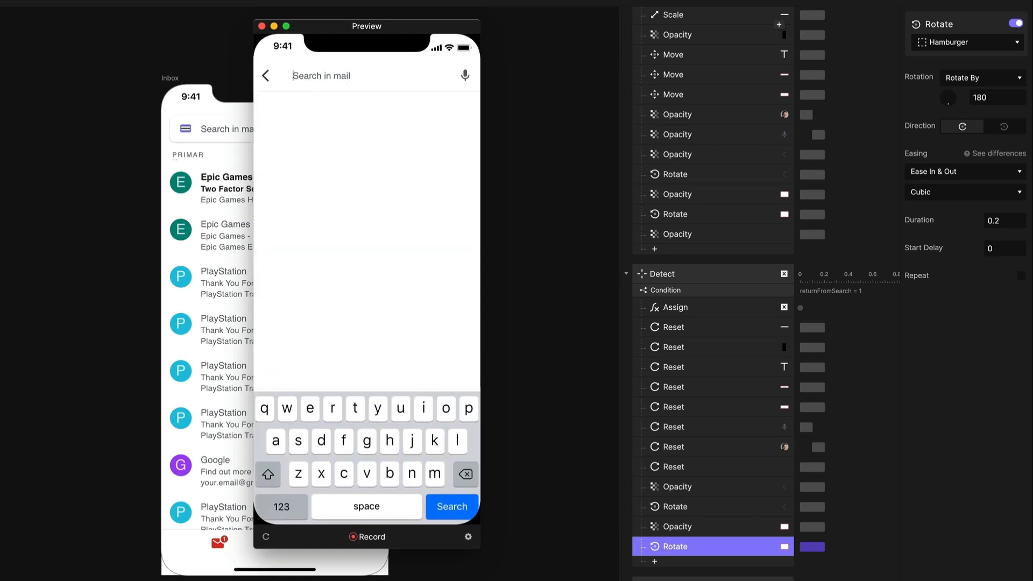
left_click(267, 78)
left_click(328, 78)
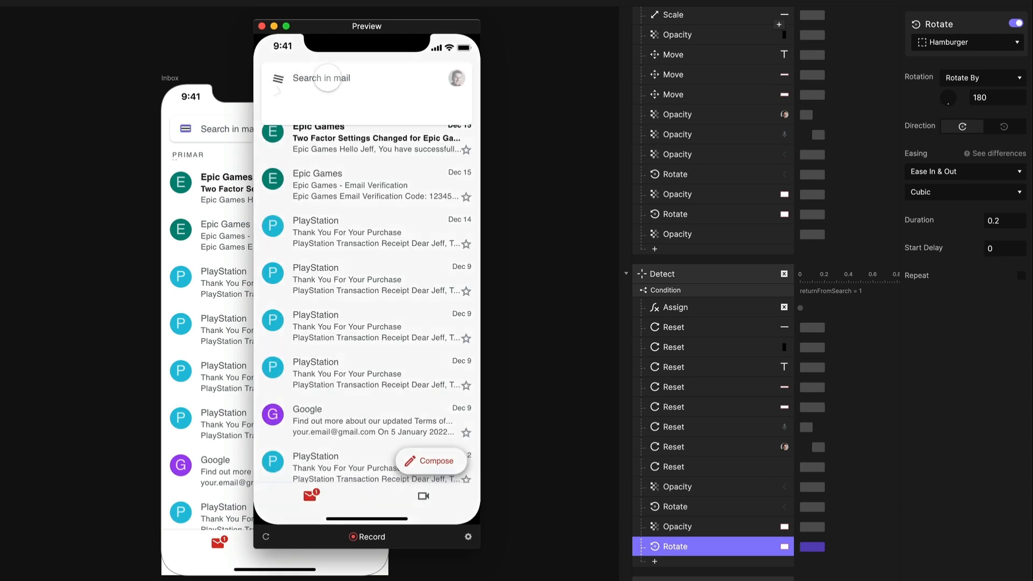
left_click(267, 78)
left_click(340, 78)
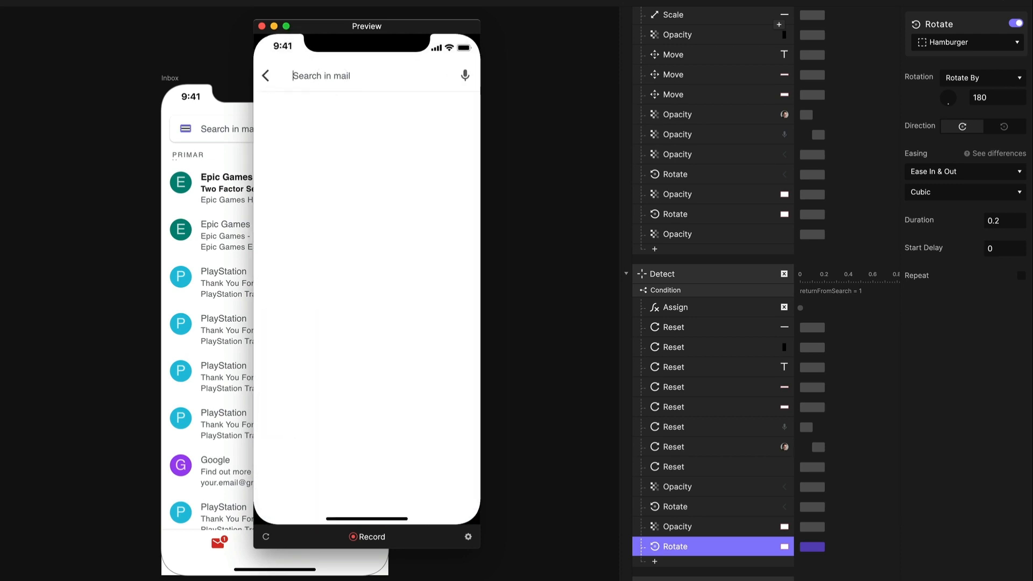
left_click(261, 27)
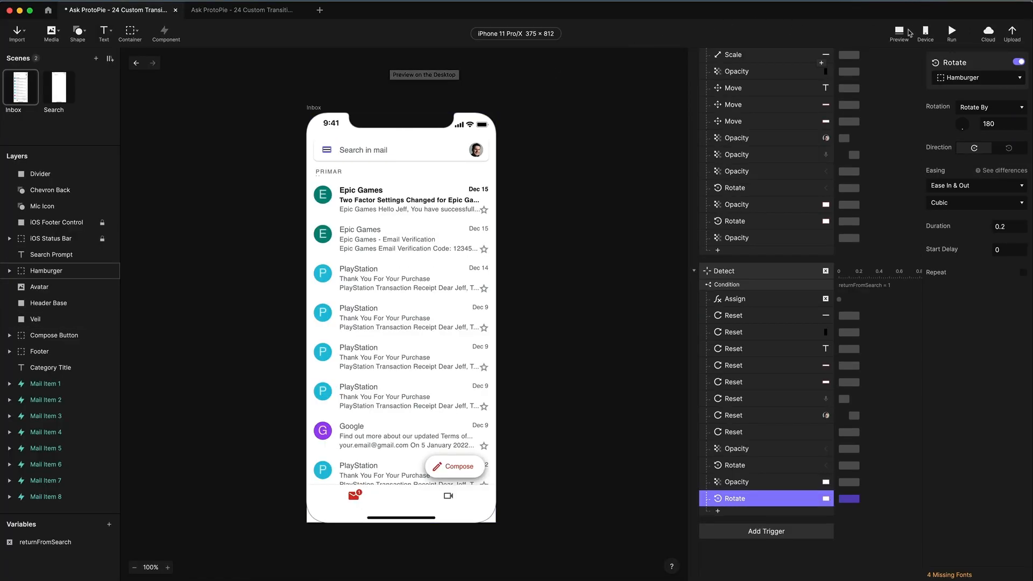
- Preview the prototype once more with a single round trip from Inbox to Search and back, and close the preview
left_click(901, 31)
left_click(443, 110)
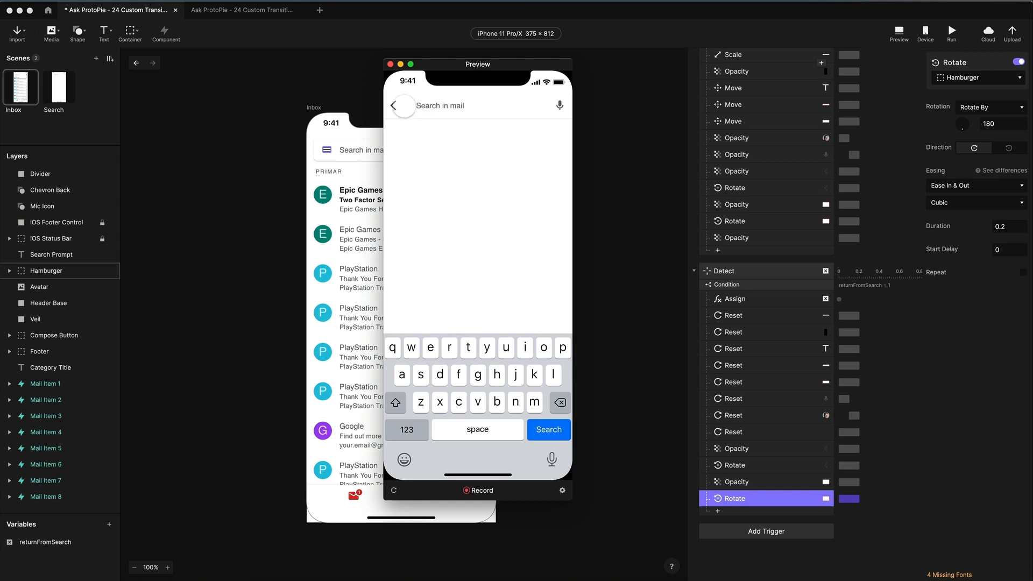
left_click(393, 105)
left_click(391, 64)
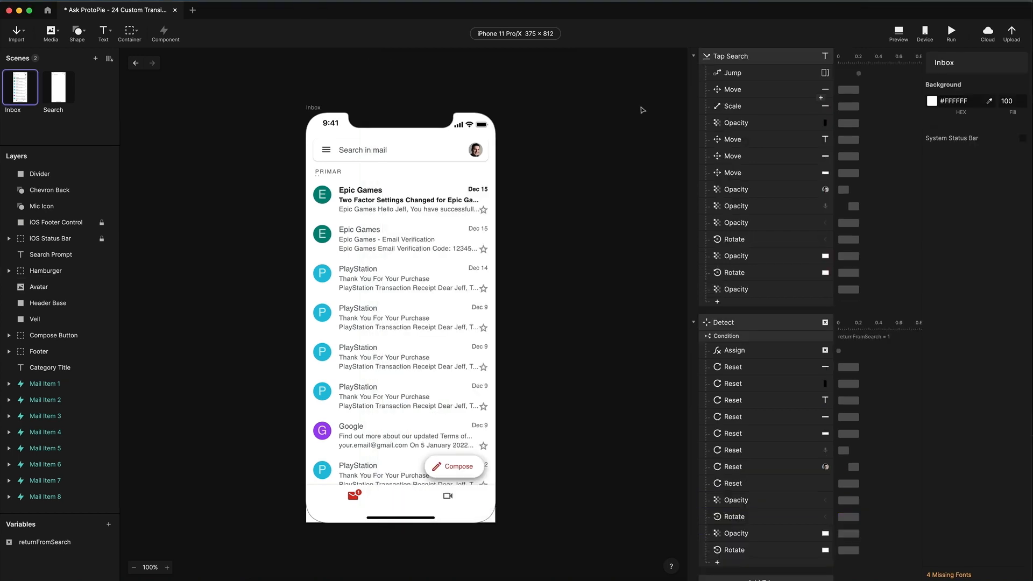
- Review the Start trigger and its Focus response in the Search scene, and preview how the scene opens
left_click(57, 86)
left_click(759, 59)
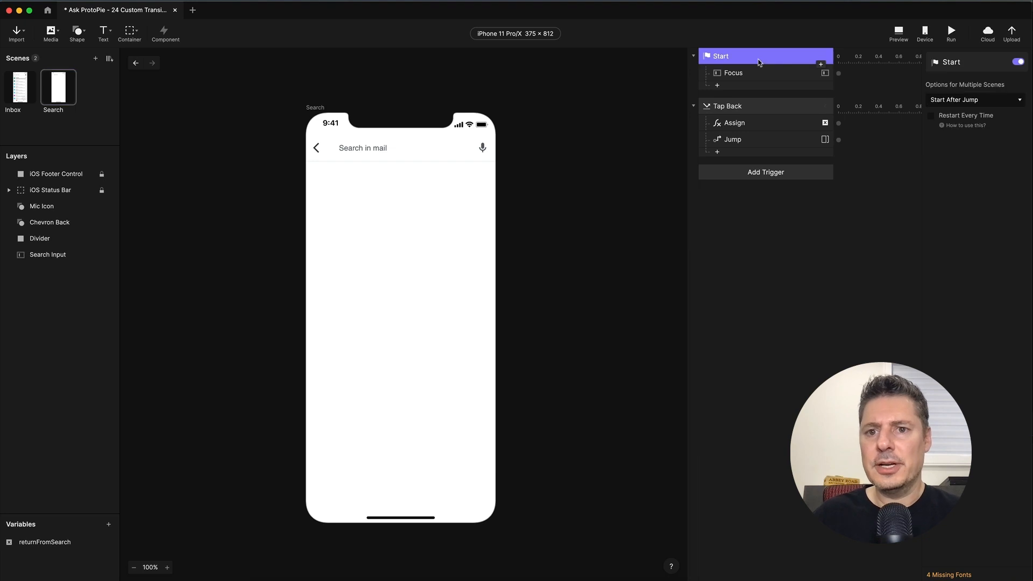
left_click(747, 75)
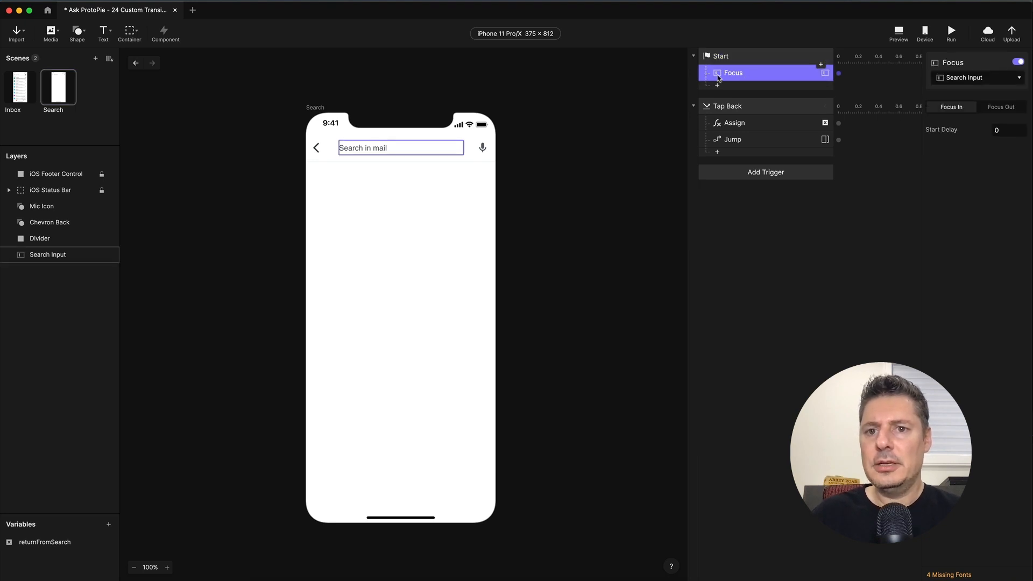
left_click(898, 32)
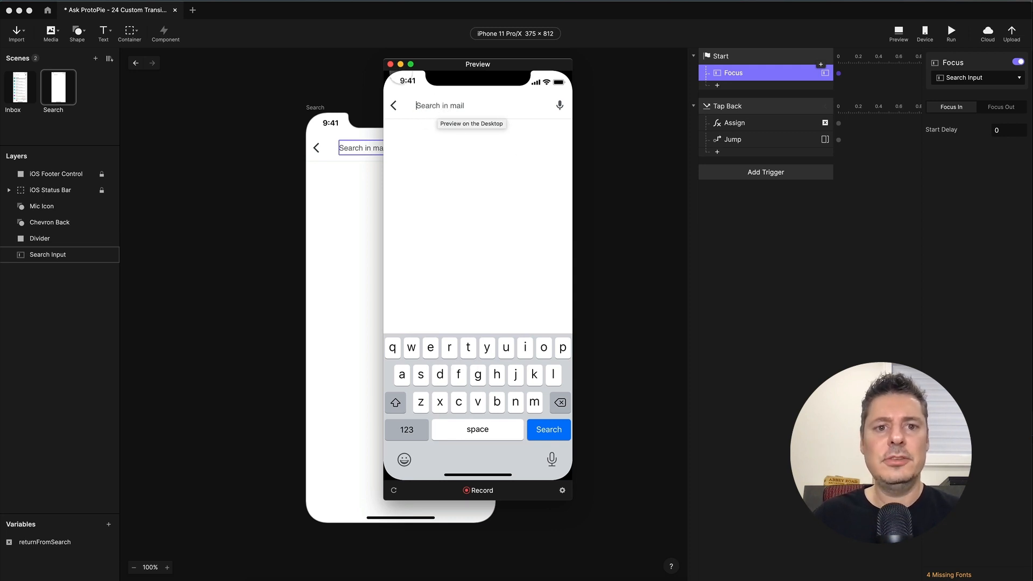
left_click(390, 65)
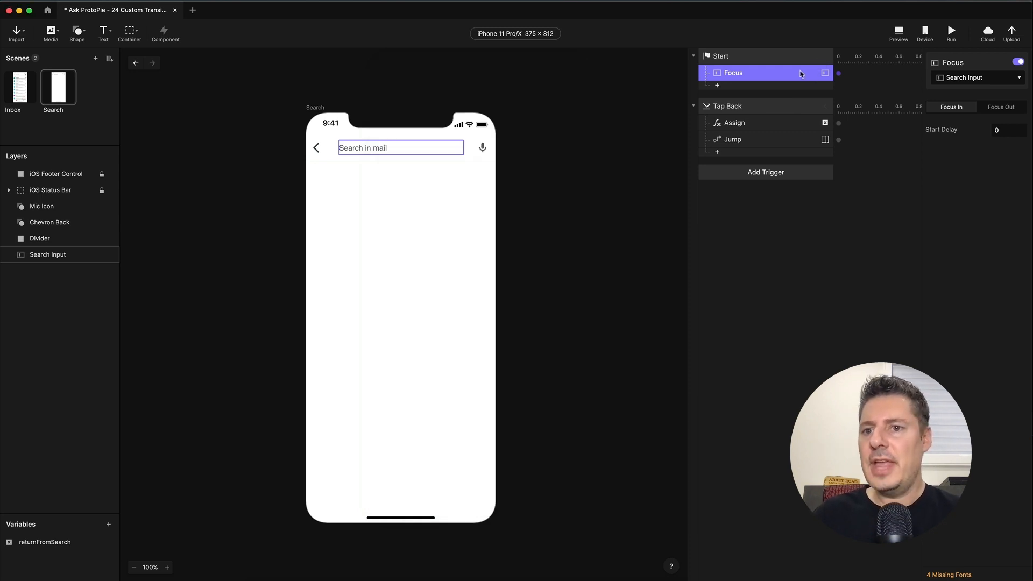
- Temporarily disable the Focus response on Search Input, preview the Search scene without it, and re-enable the response
left_click(1017, 61)
left_click(899, 32)
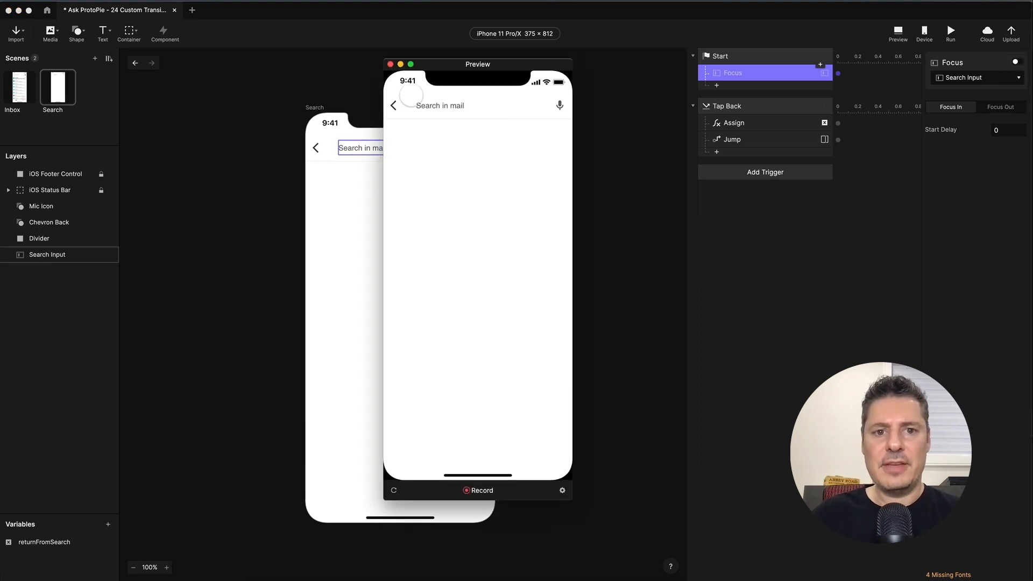
left_click(390, 64)
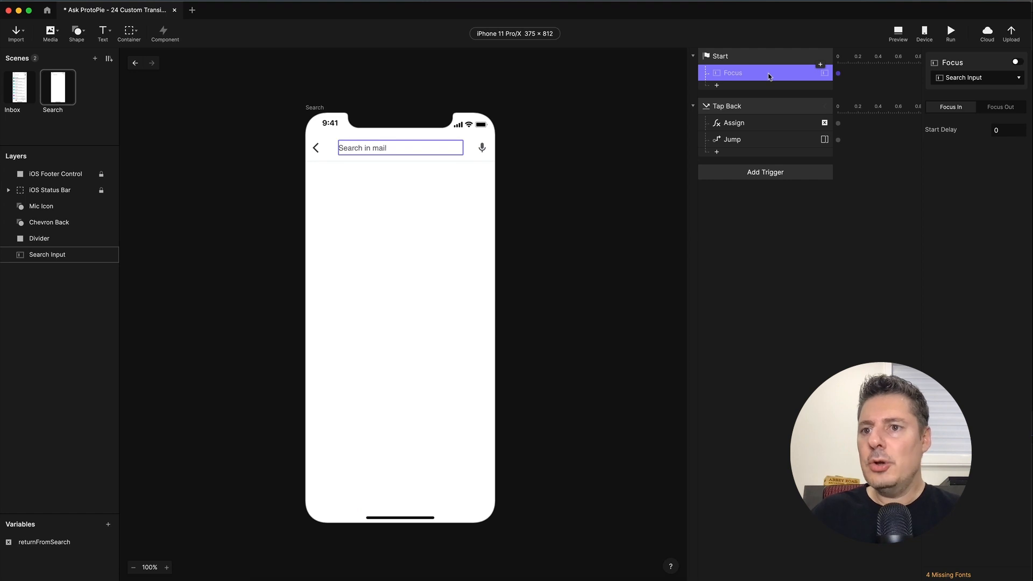
left_click(1015, 63)
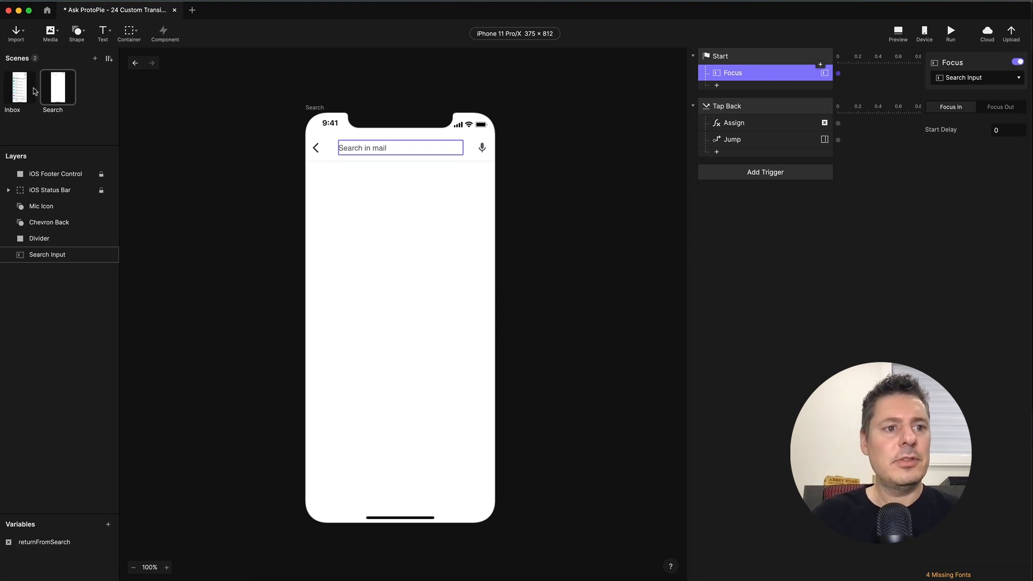
- In the Inbox scene, turn off resetting the selected scene for the Jump response under Tap Search
left_click(16, 90)
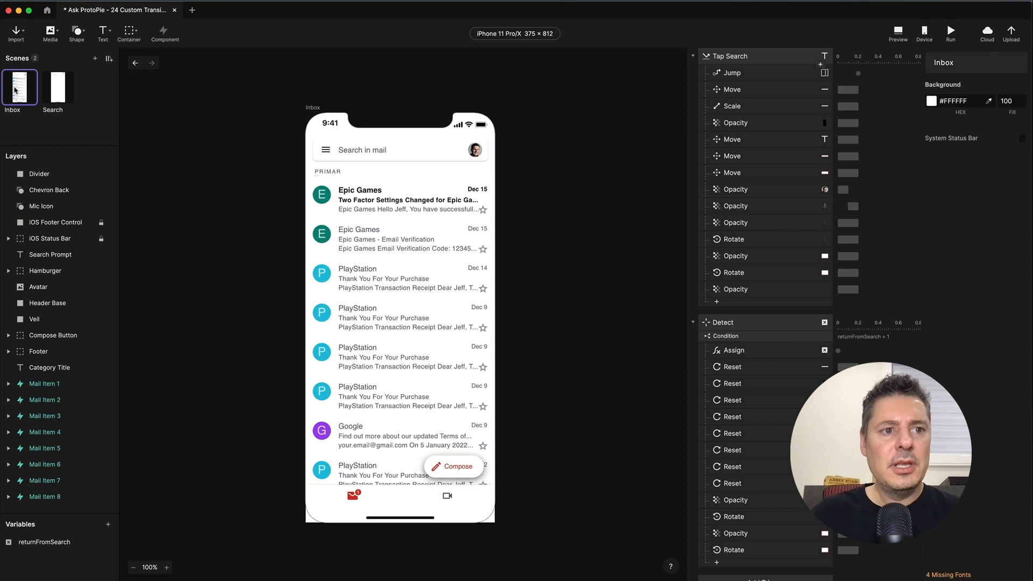
left_click(753, 110)
left_click(748, 73)
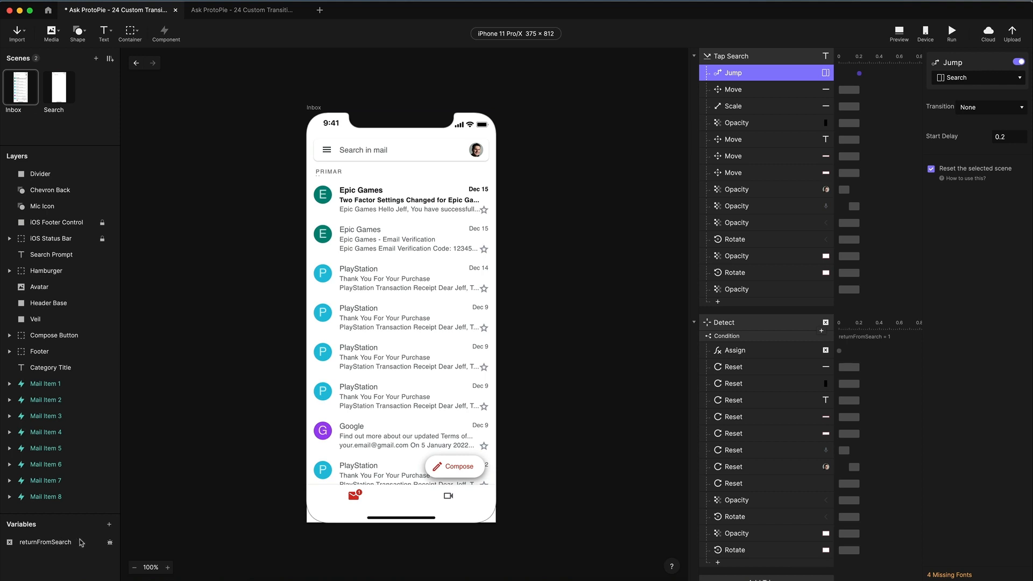
left_click(756, 325)
left_click(752, 56)
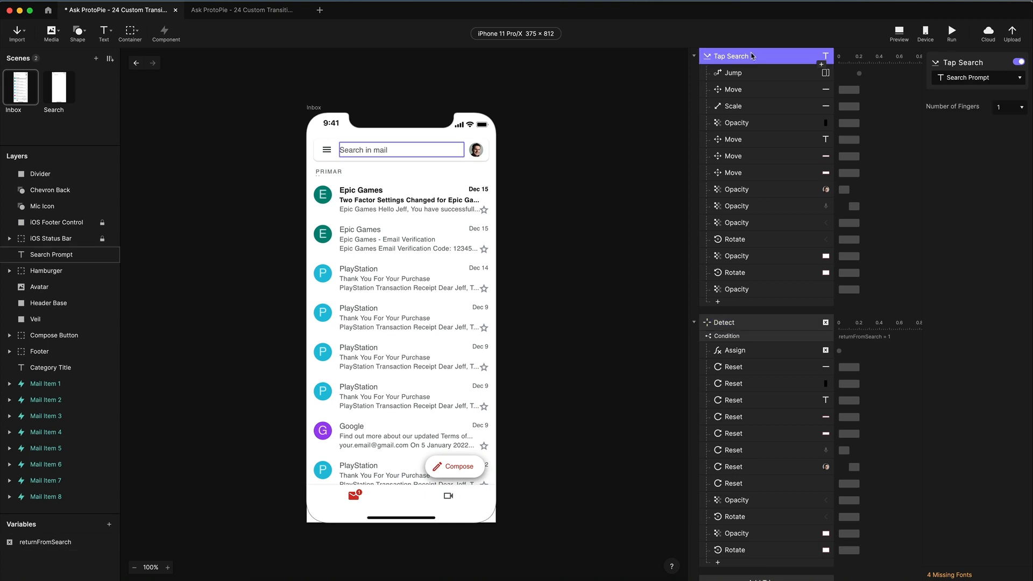
left_click(760, 73)
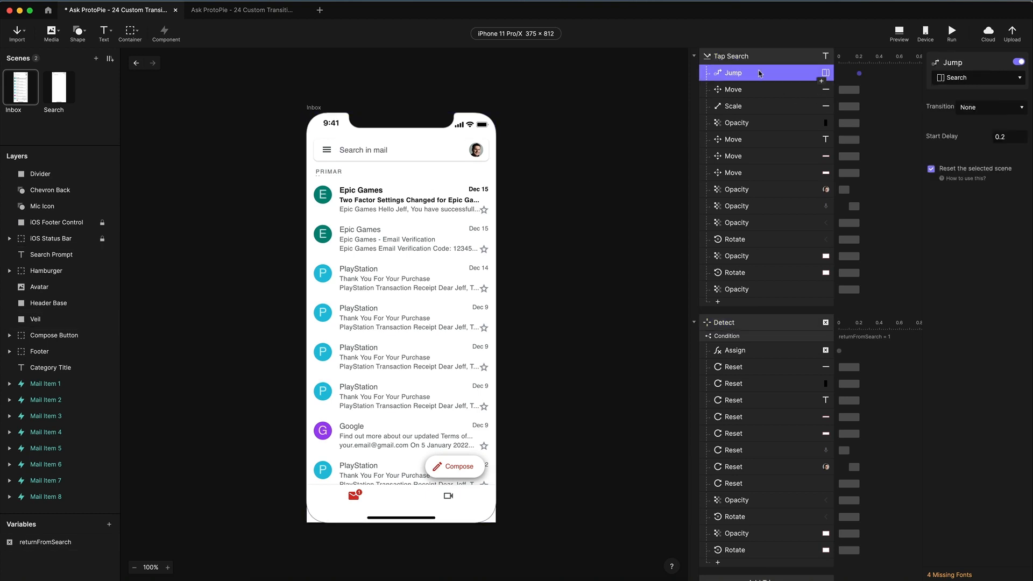
left_click(931, 170)
- Add a Detect trigger to the Search scene
left_click(59, 88)
left_click(789, 181)
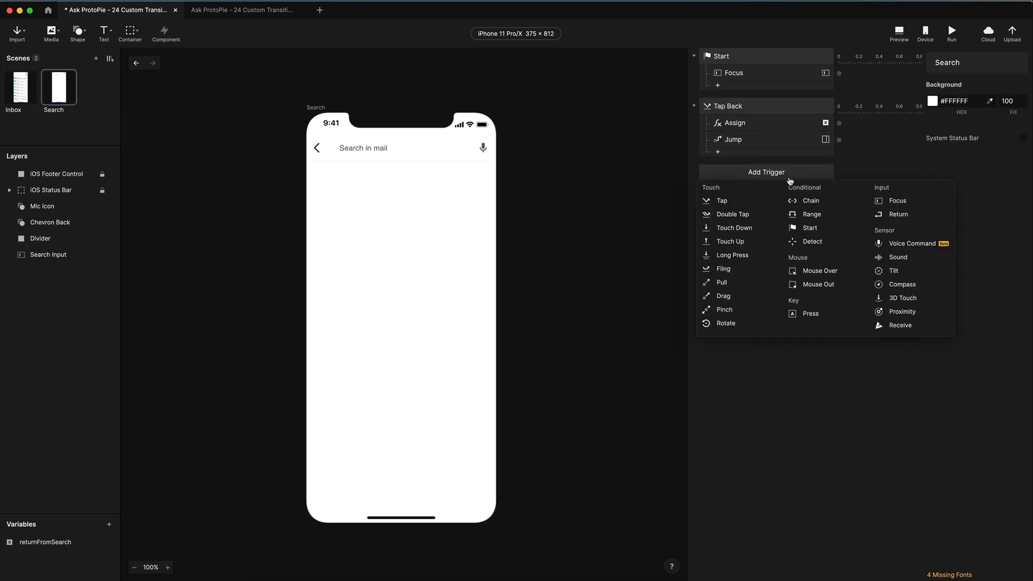
left_click(821, 243)
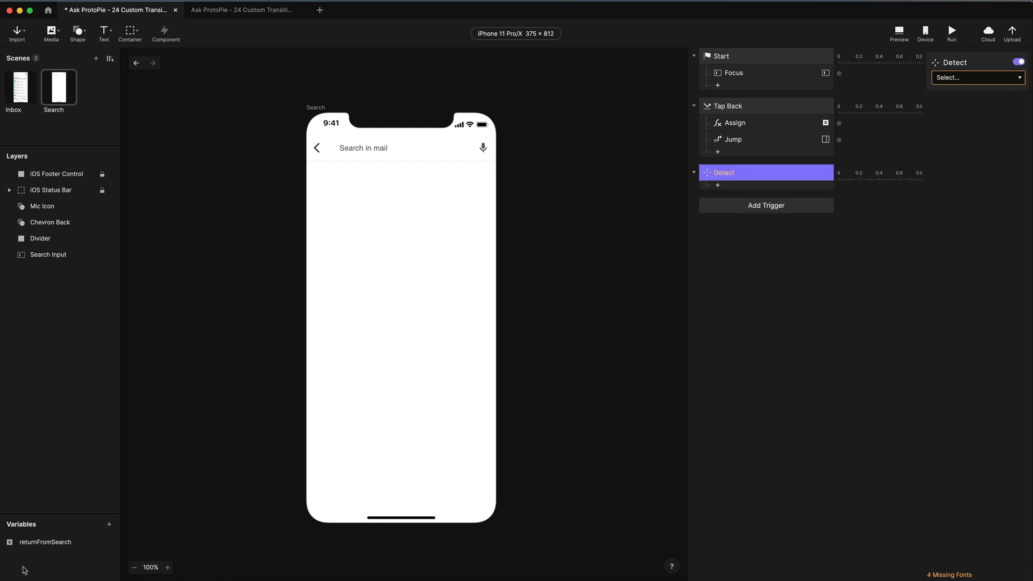
- Create a variable for all scenes and name it transitionToSearcdh
left_click(113, 522)
left_click(110, 525)
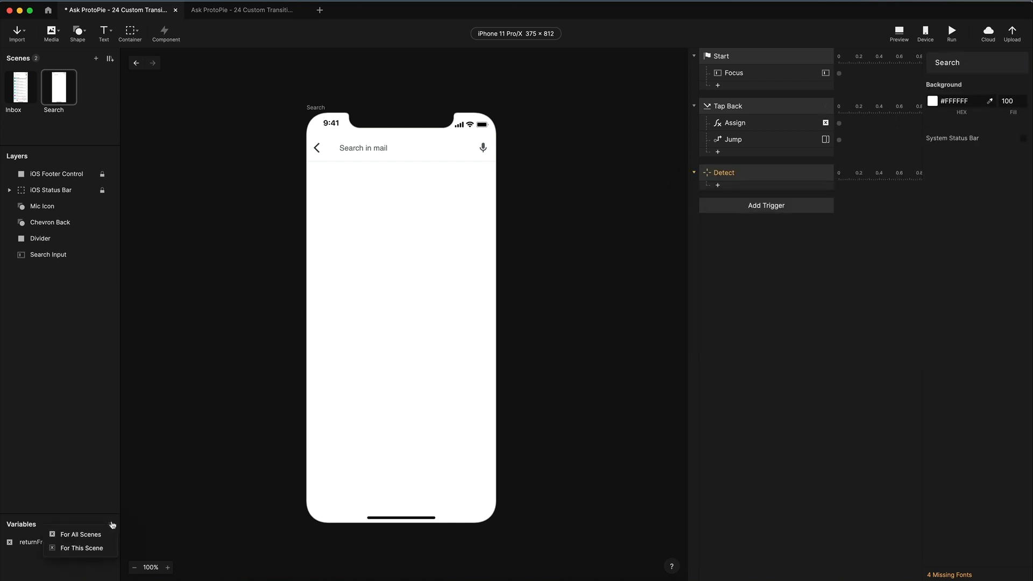
left_click(76, 534)
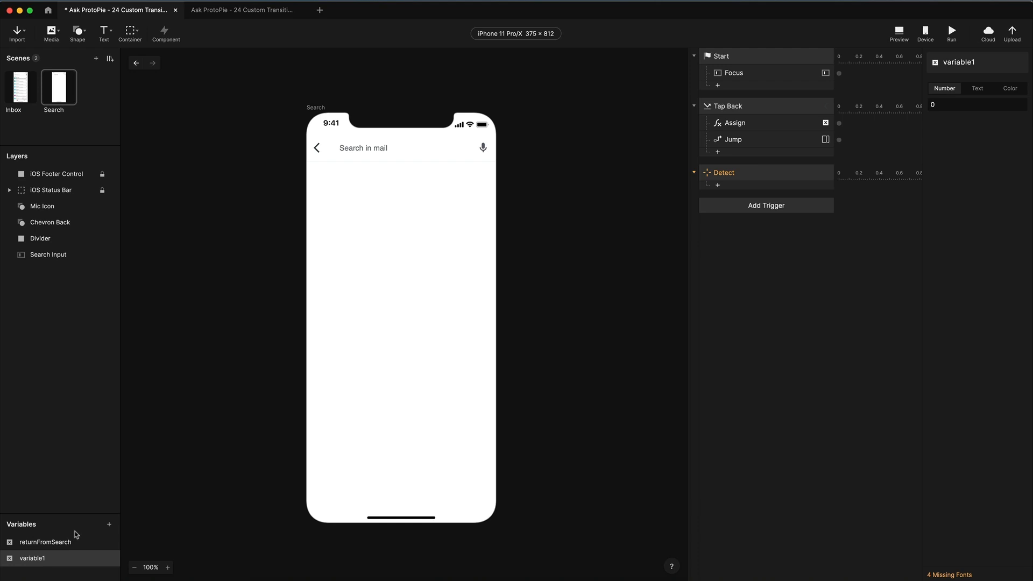
double_click(32, 558)
type("transitionToSearcdh")
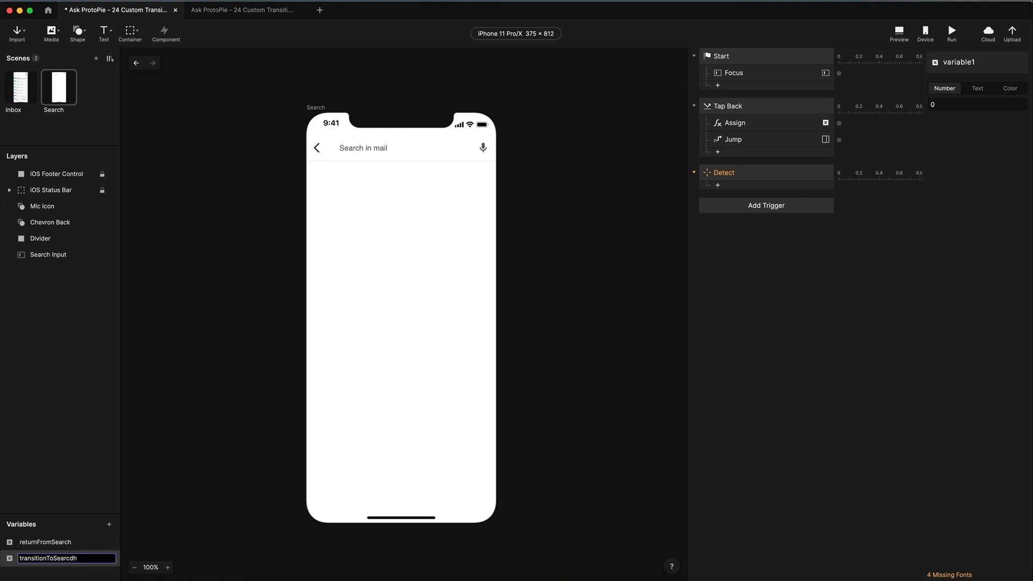
key("Return")
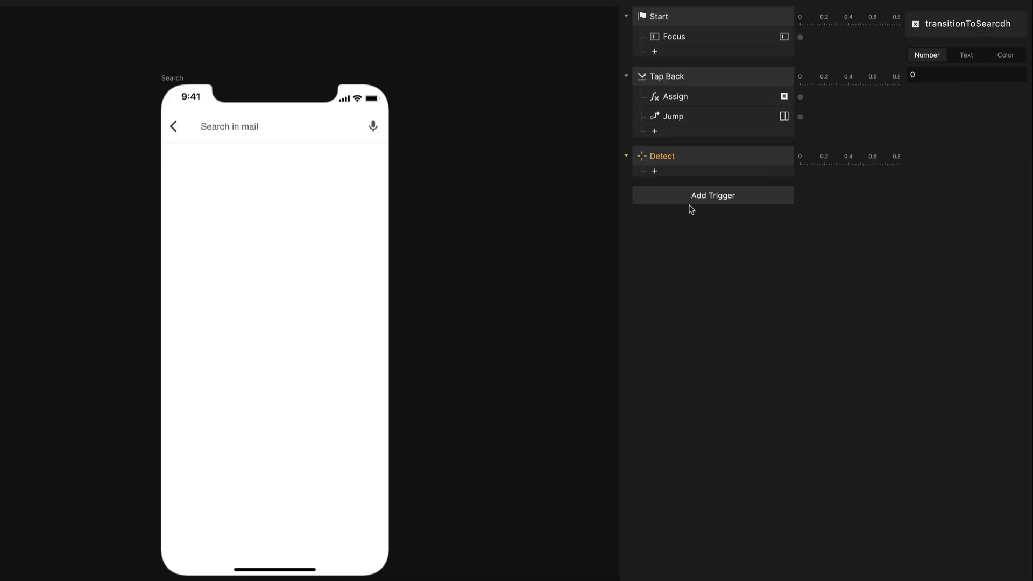
- Set the Search scene's new Detect trigger to monitor the transitionToSearcdh variable
left_click(711, 156)
left_click(950, 43)
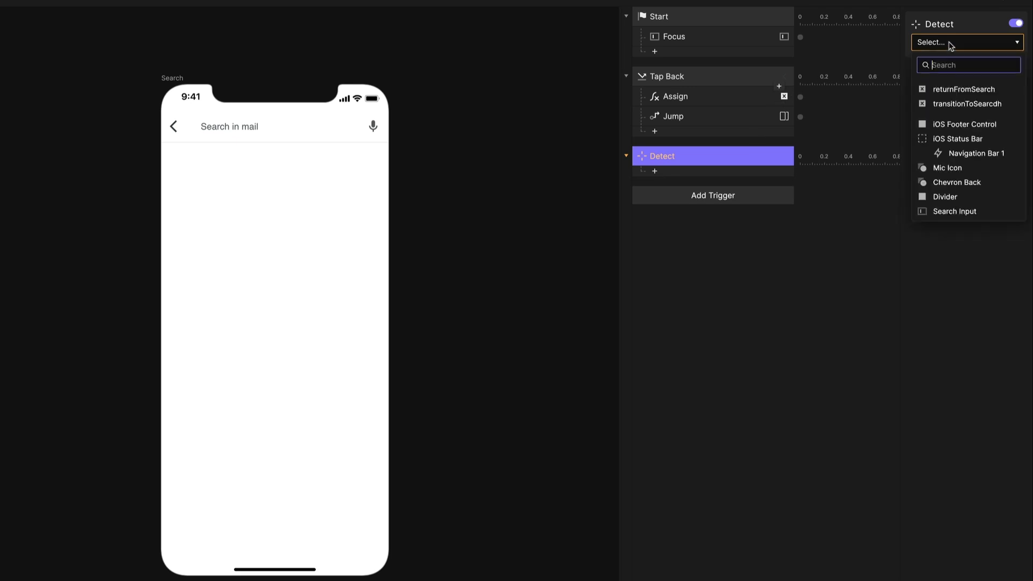
left_click(971, 103)
- Add a condition under the Search scene's Detect trigger requiring transitionToSearcdh to equal 1
left_click(706, 173)
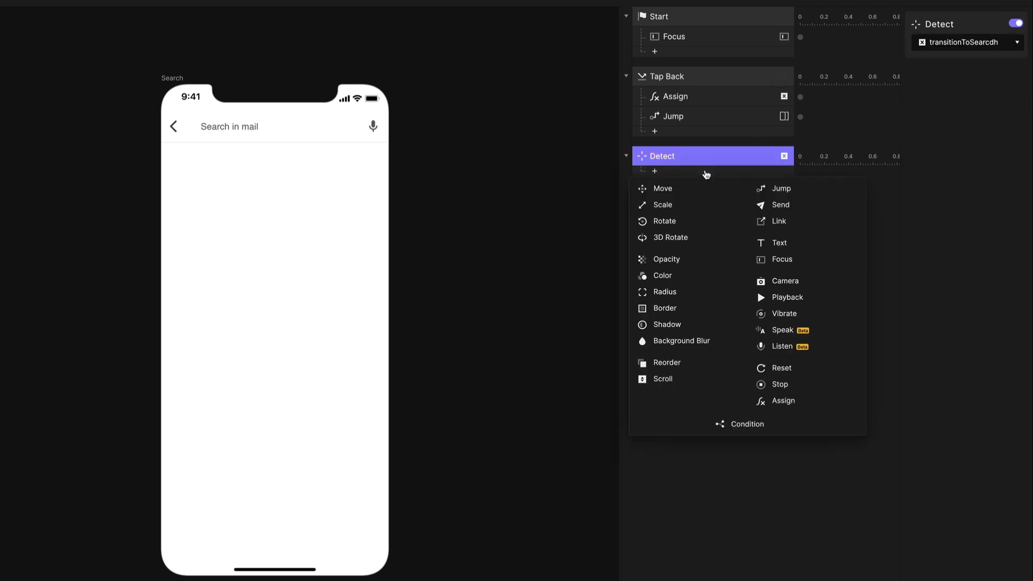
left_click(755, 425)
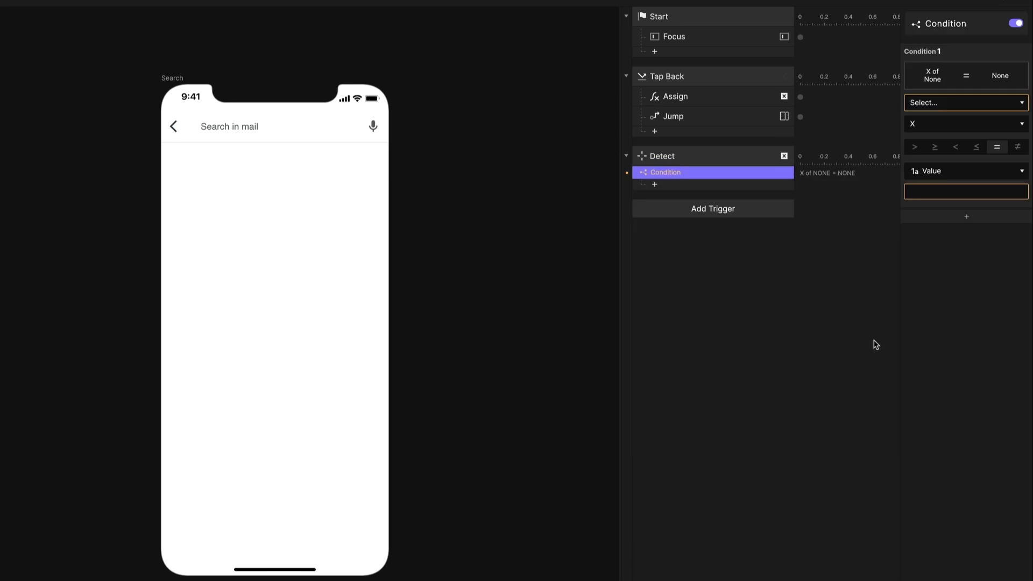
left_click(945, 107)
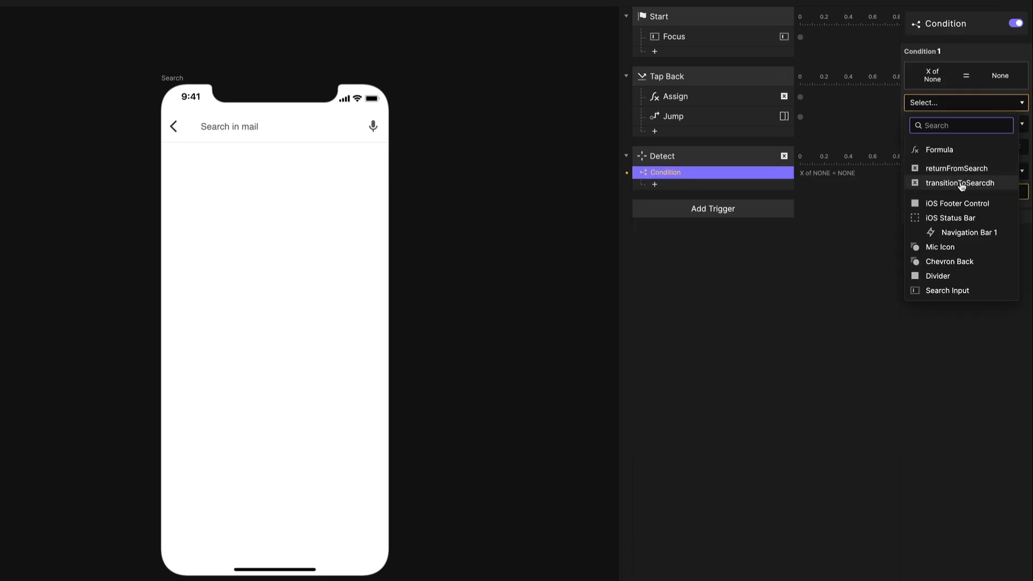
left_click(960, 183)
left_click(942, 171)
type("1")
key("Return")
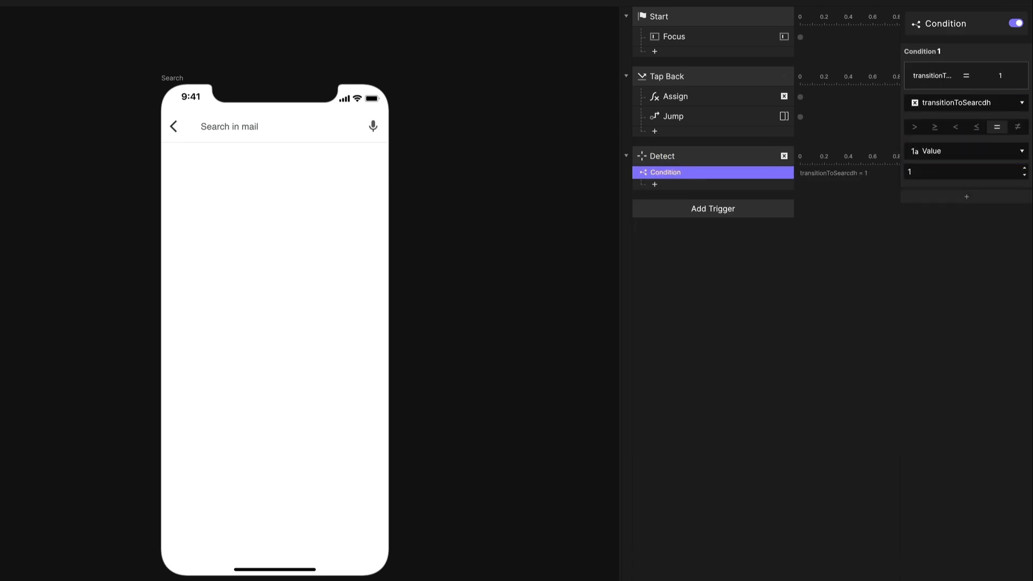
- Copy the Start trigger's Focus response under the Search scene's Detect condition, and disable the Start trigger
left_click(683, 37)
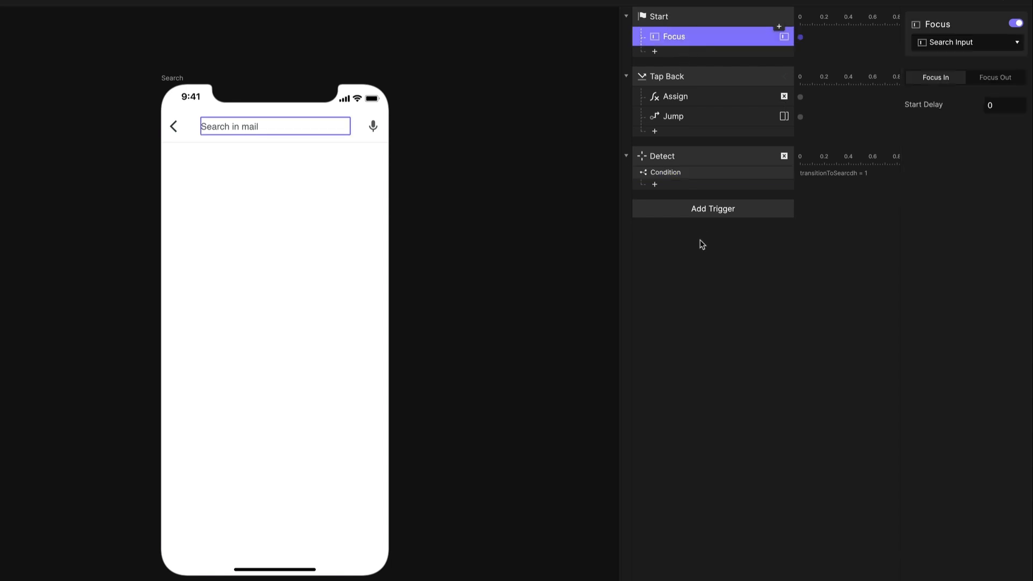
left_click(692, 172)
key("ctrl+v")
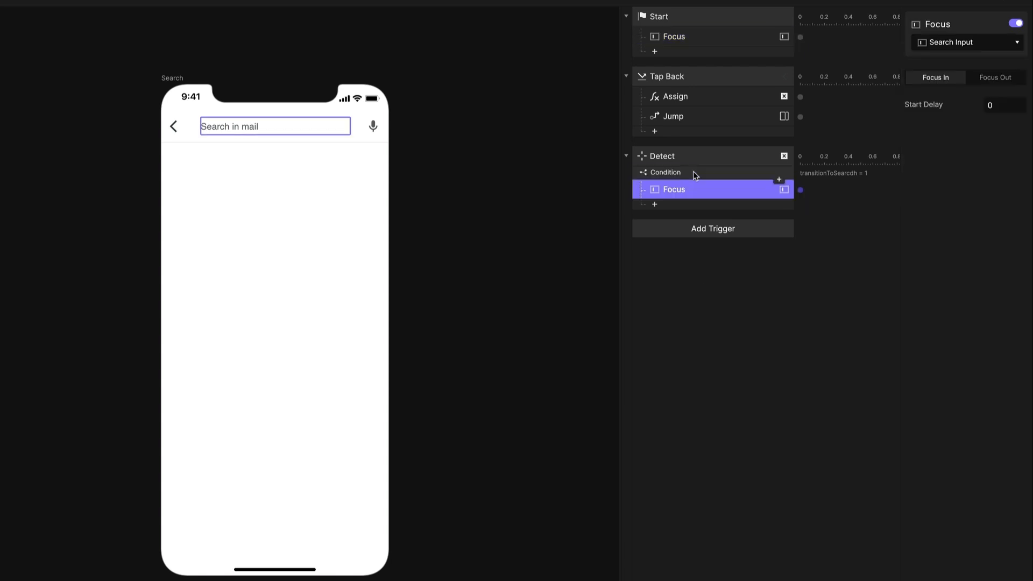
left_click(699, 13)
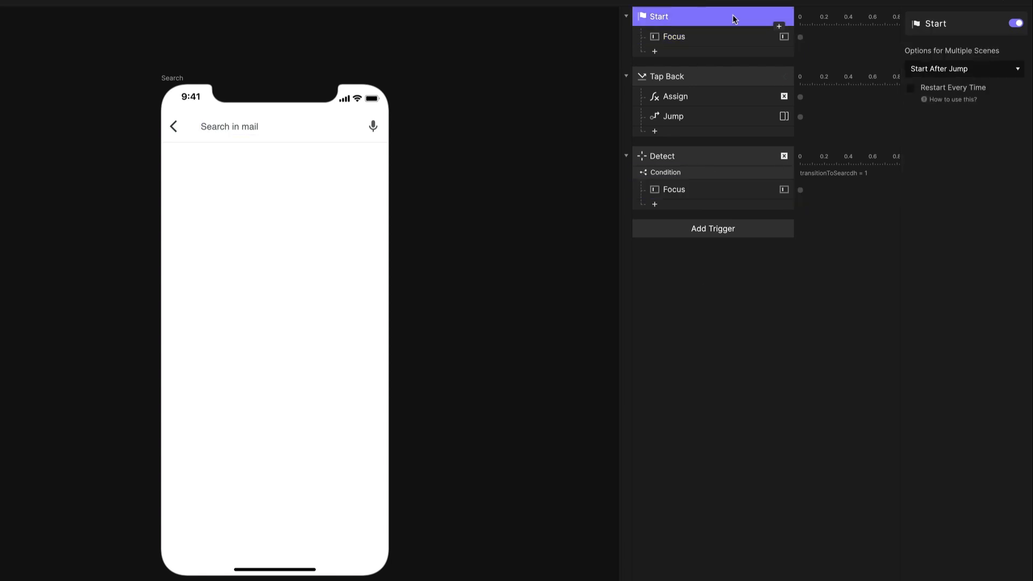
left_click(1015, 24)
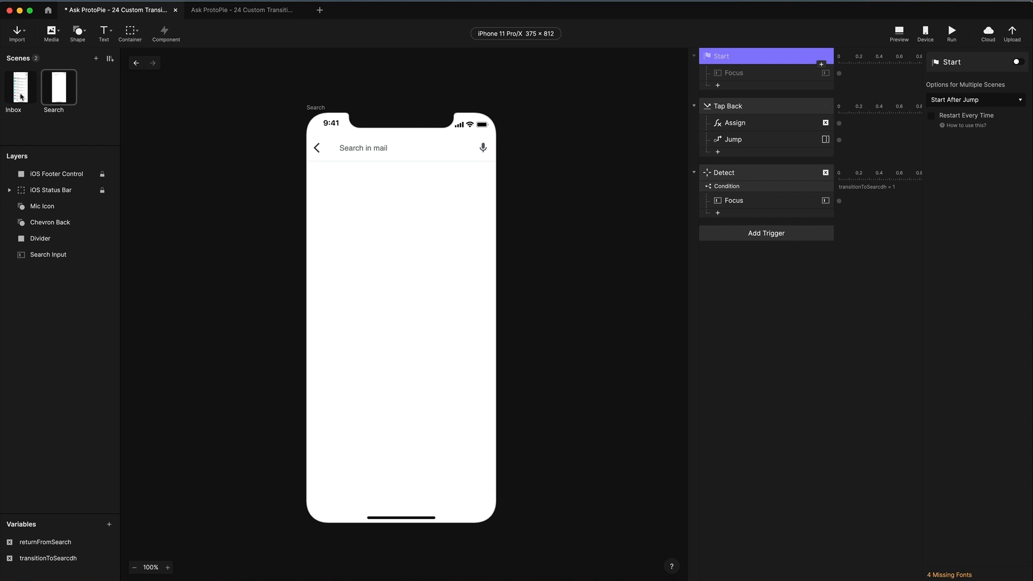
- In the Inbox scene, add an Assign response to Tap Search that sets transitionToSearcdh to 1
left_click(21, 97)
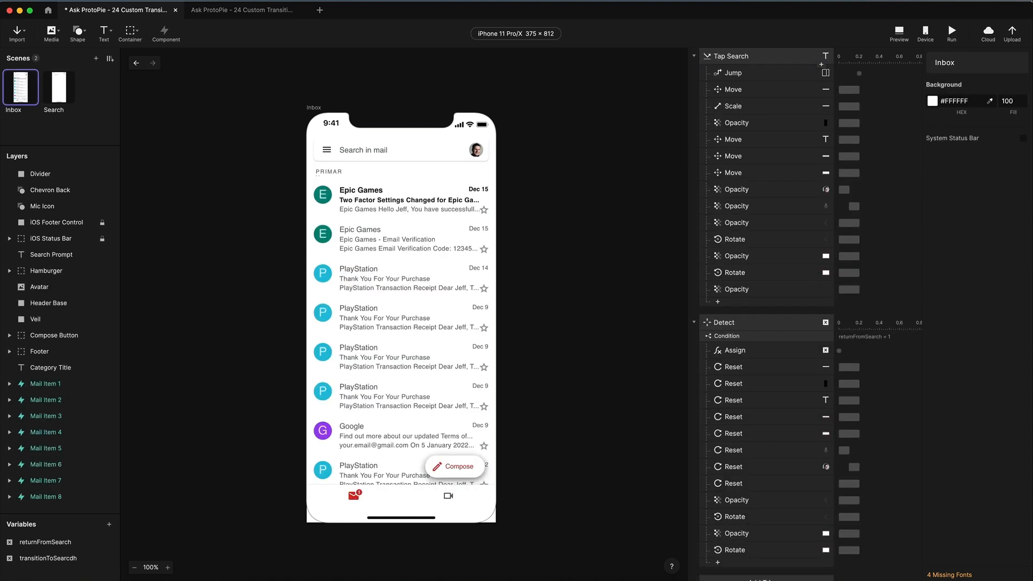
left_click(777, 71)
left_click(822, 64)
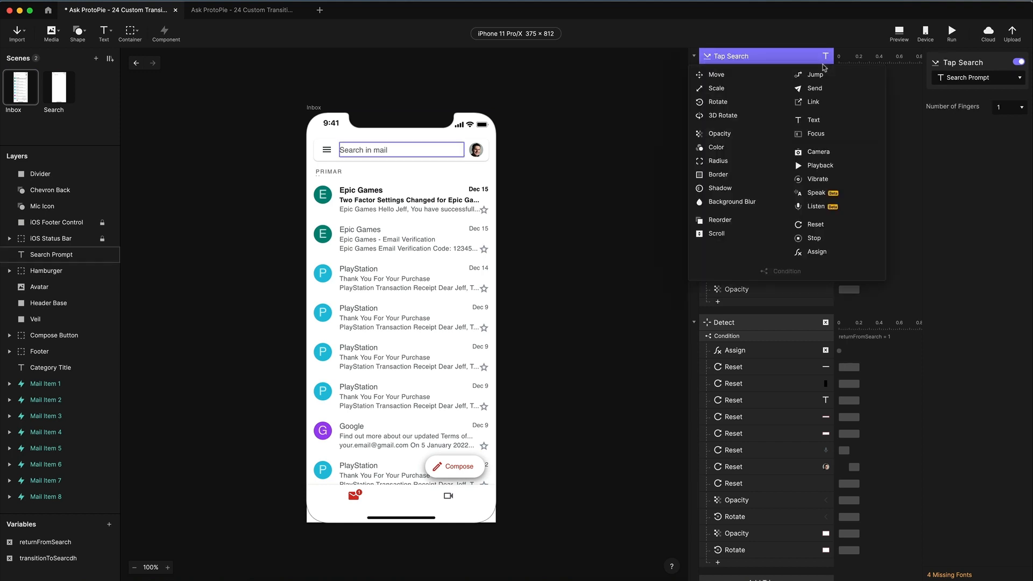
left_click(820, 253)
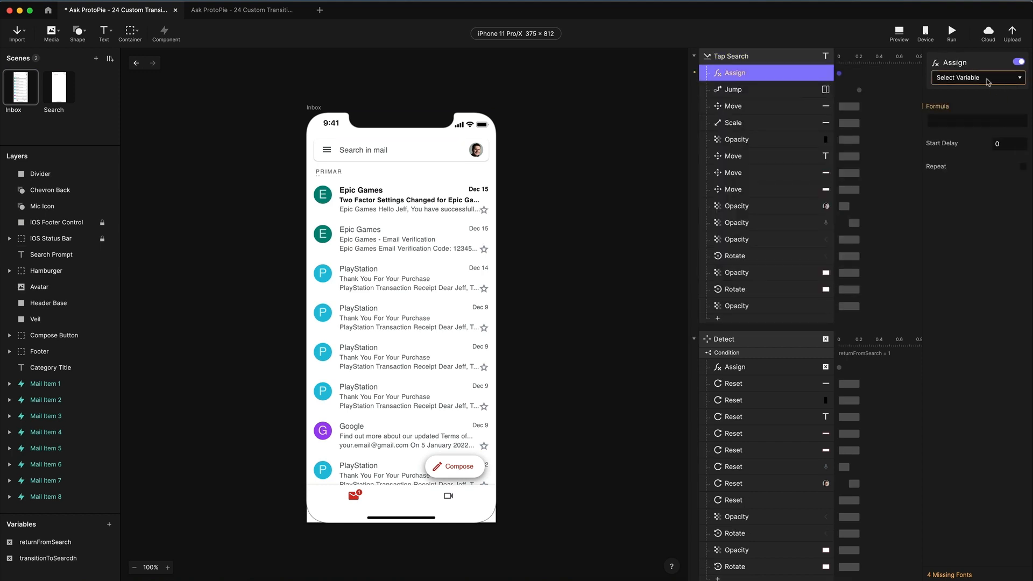
left_click(988, 82)
left_click(993, 131)
left_click(947, 121)
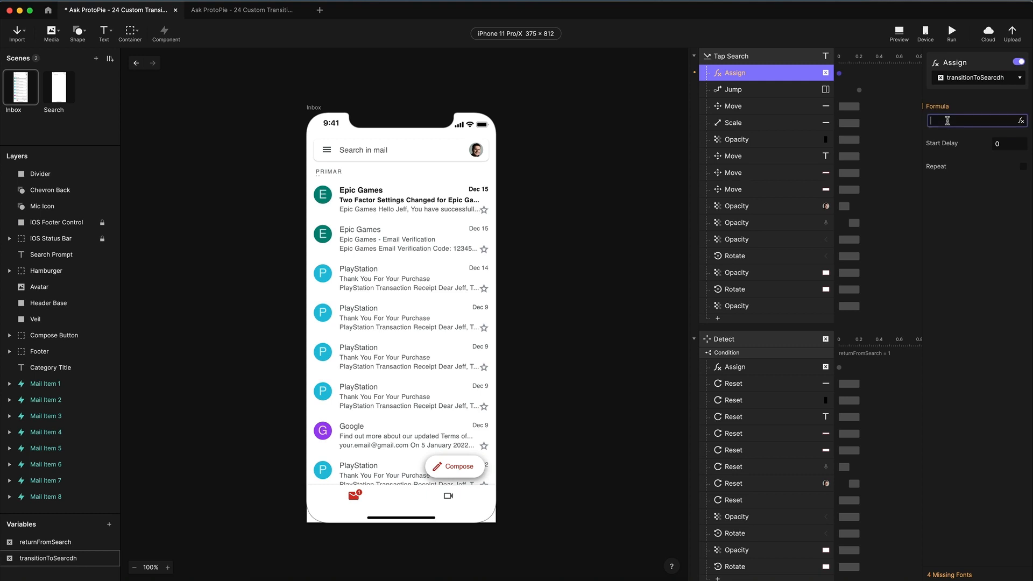
key("Return")
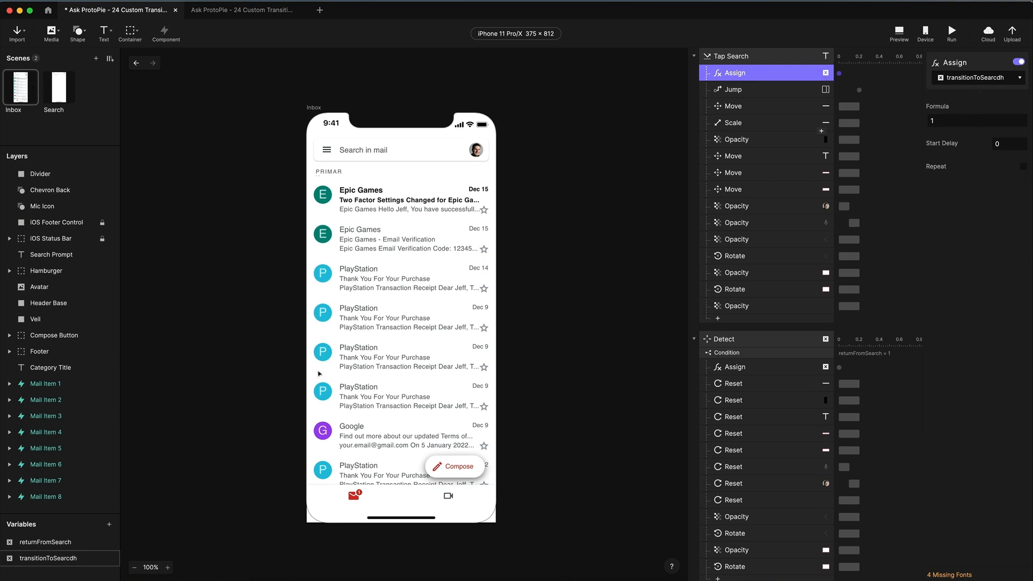
- Correct the misspelled variable transitionToSearcdh by renaming it transitionToSearch
double_click(80, 559)
left_click(74, 558)
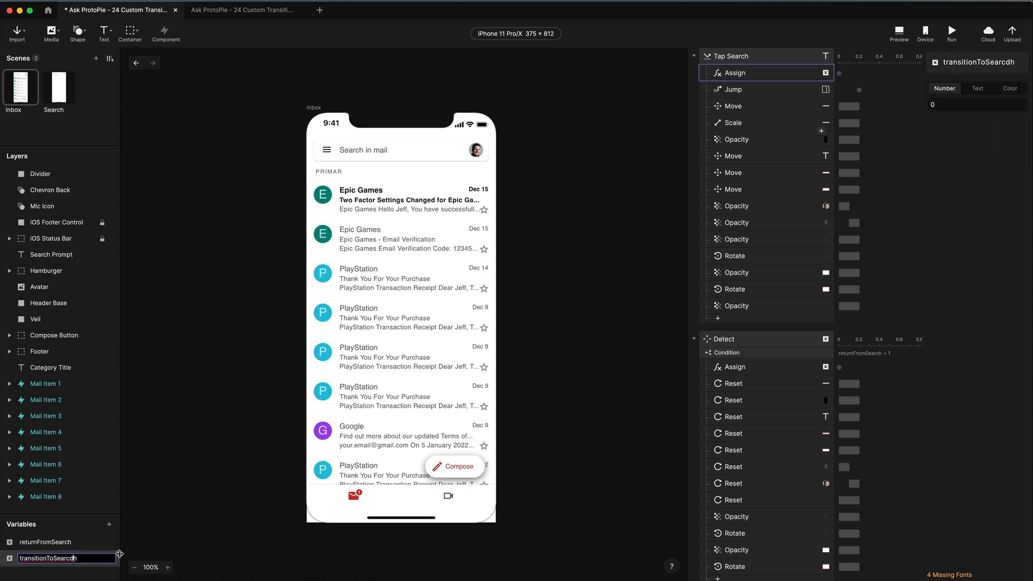
key("BackSpace")
key("Return")
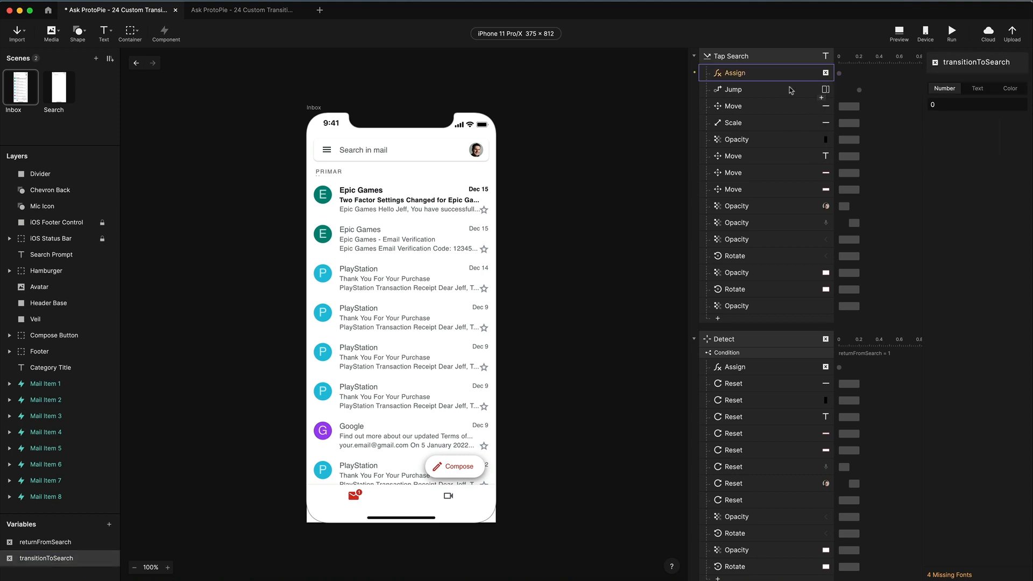
- Point the Assign response under Tap Search to the transitionToSearch variable
left_click(770, 77)
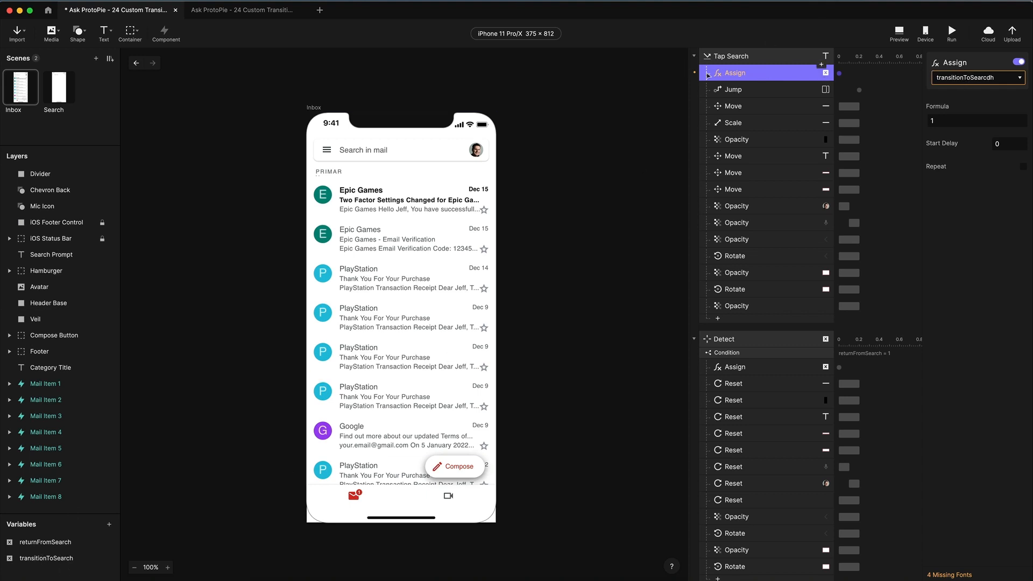
left_click(971, 81)
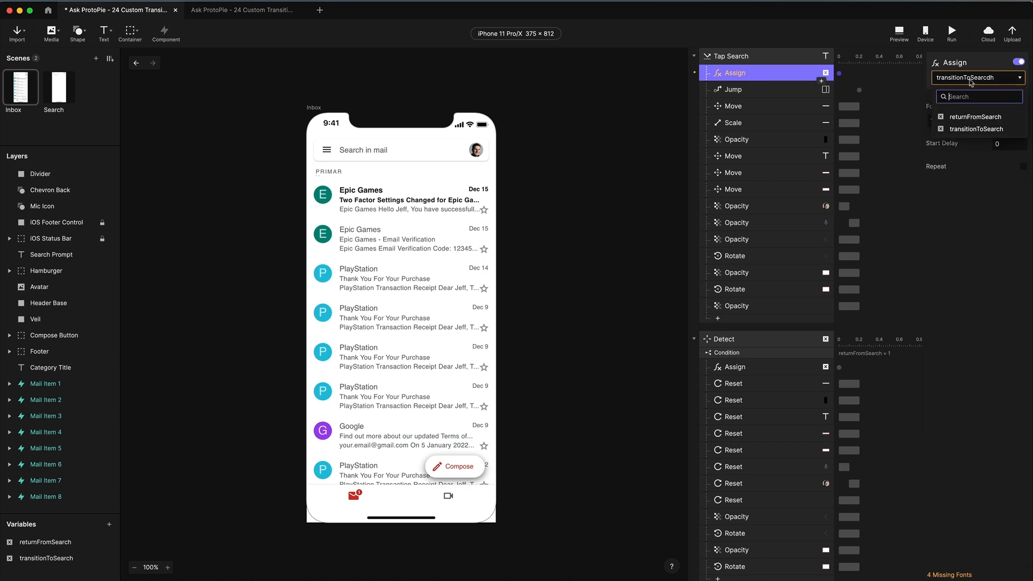
left_click(994, 130)
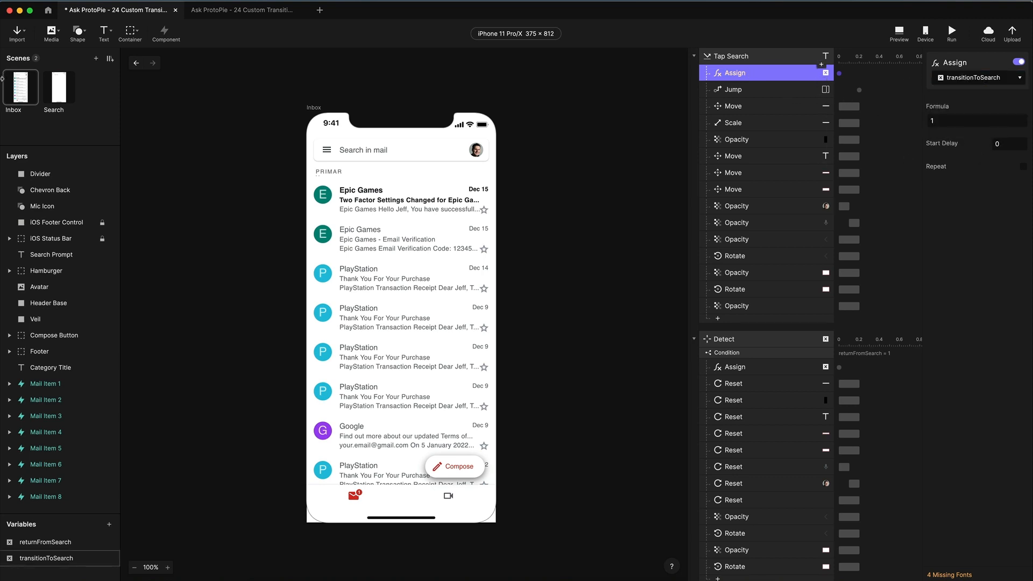
- Point the Search scene's Detect trigger and its condition to the transitionToSearch variable
left_click(58, 87)
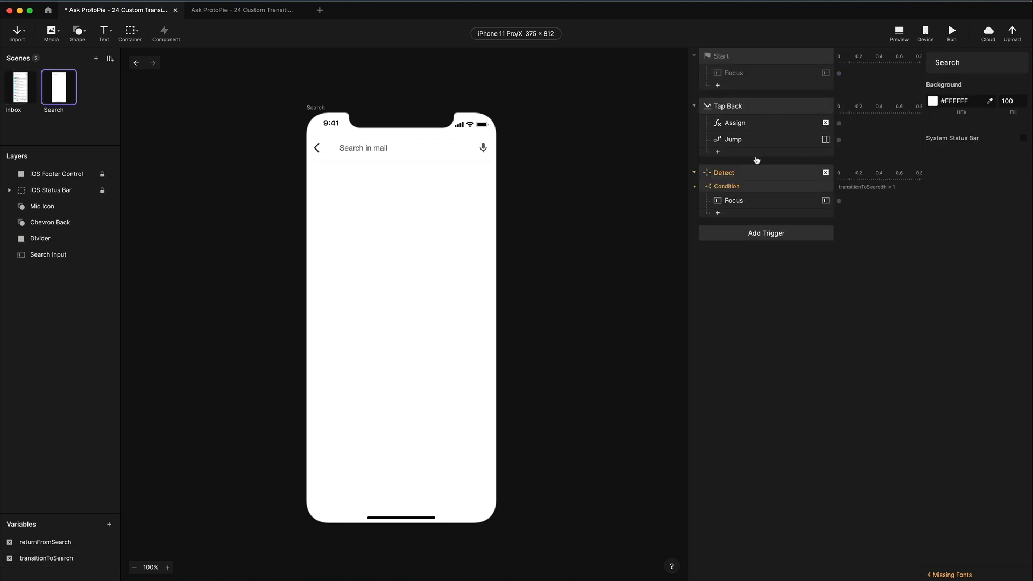
left_click(754, 175)
left_click(970, 79)
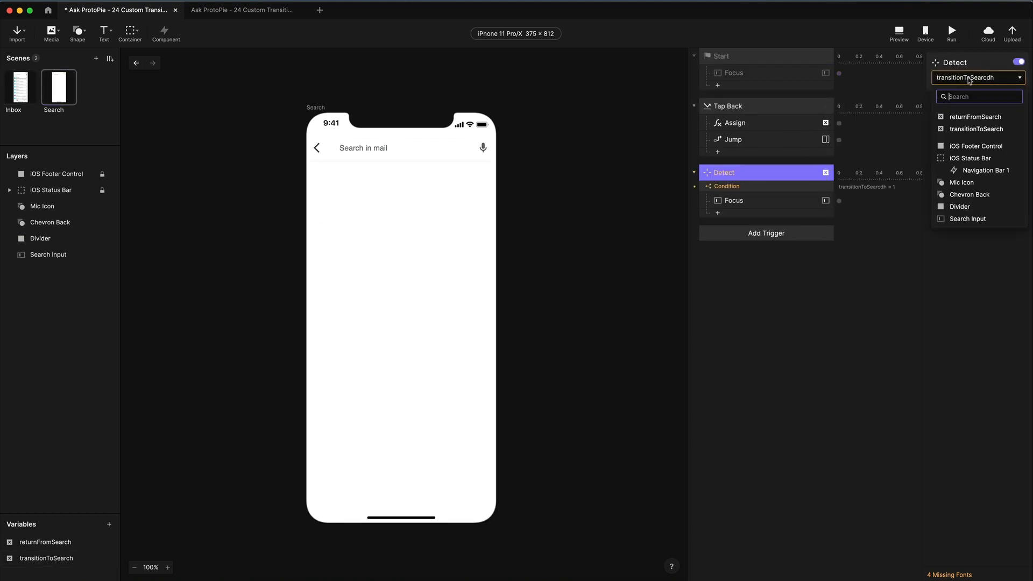
left_click(983, 130)
left_click(746, 187)
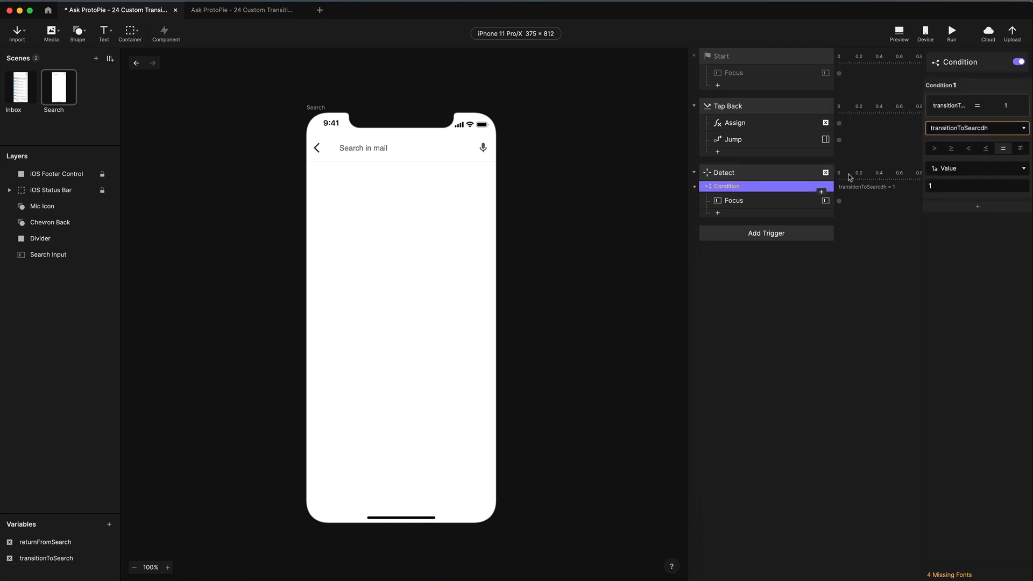
left_click(971, 134)
left_click(978, 195)
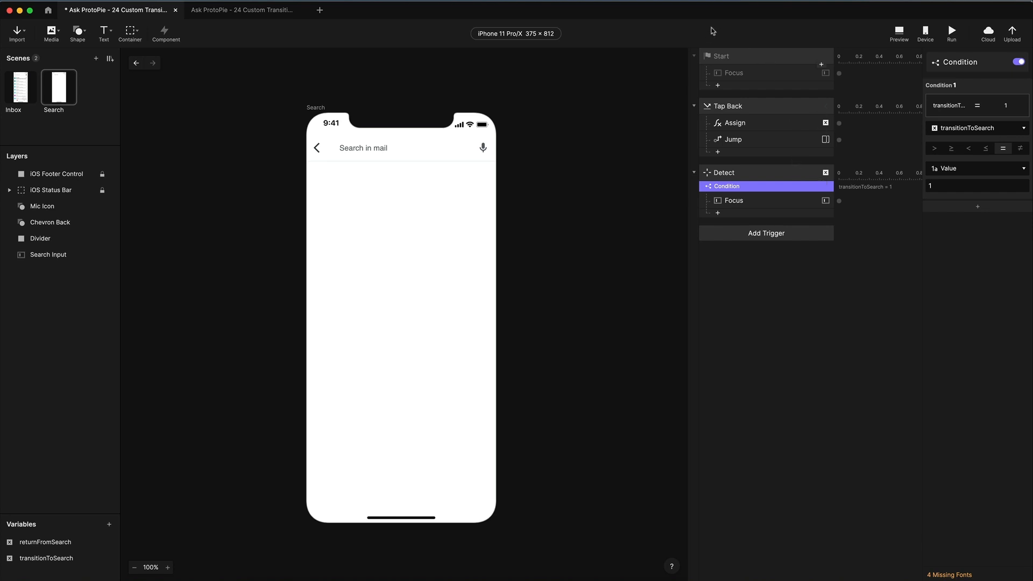
- Add an Assign response before Focus under the Search scene's Detect condition, setting transitionToSearch to 0
left_click(747, 174)
left_click(750, 188)
left_click(747, 203)
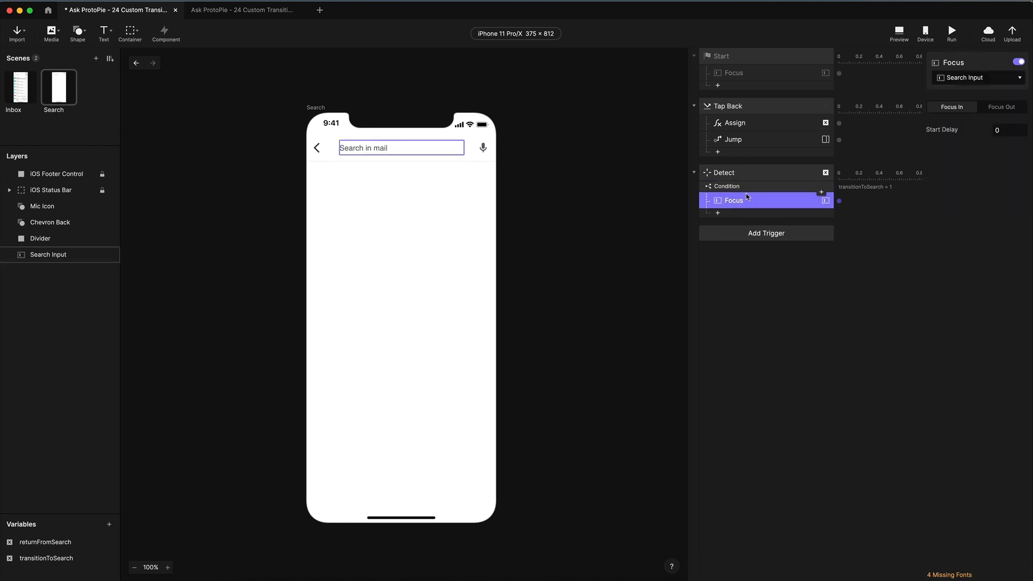
left_click(821, 192)
left_click(825, 379)
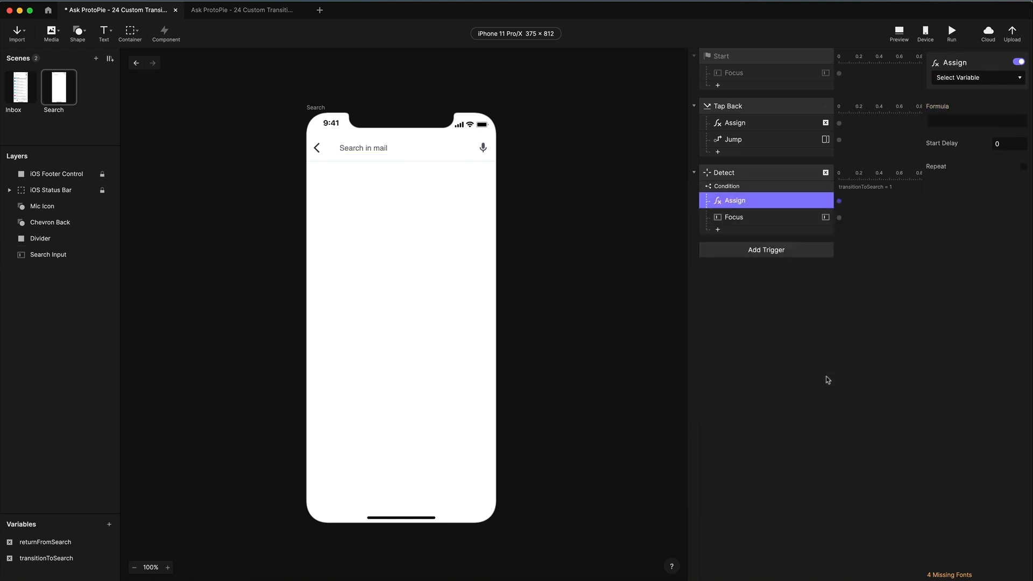
left_click(966, 81)
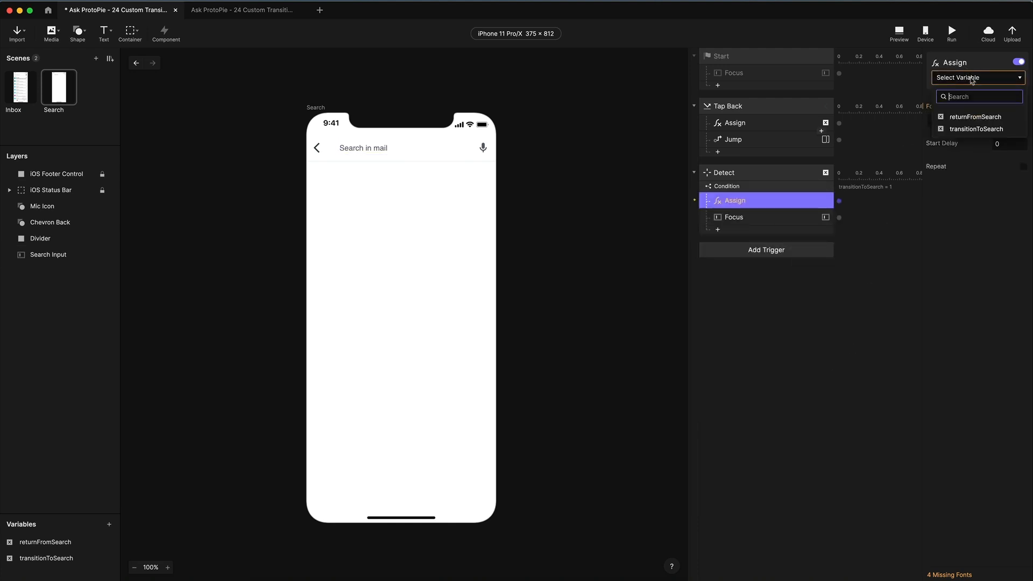
left_click(974, 128)
left_click(967, 120)
type("0")
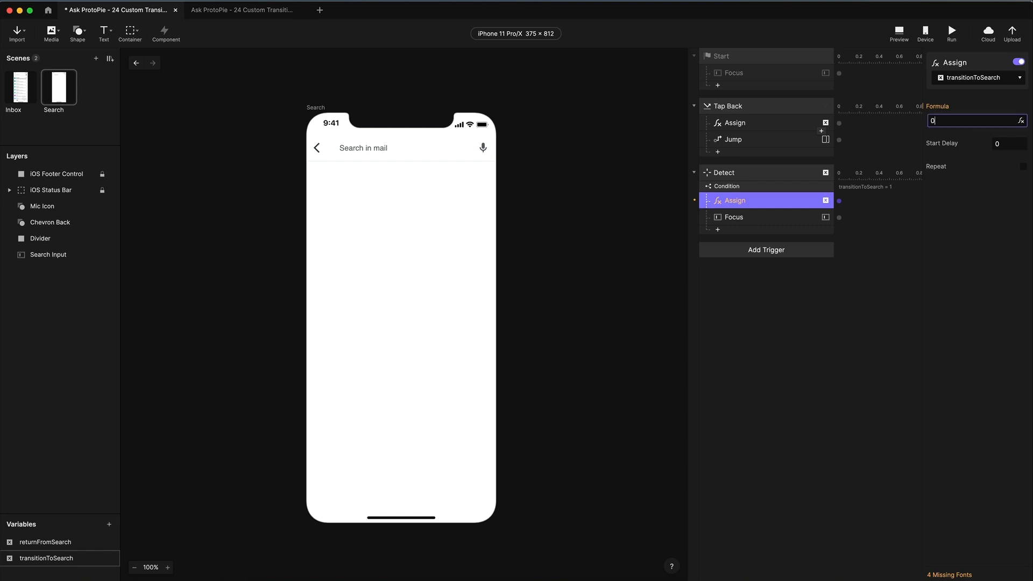
key("Return")
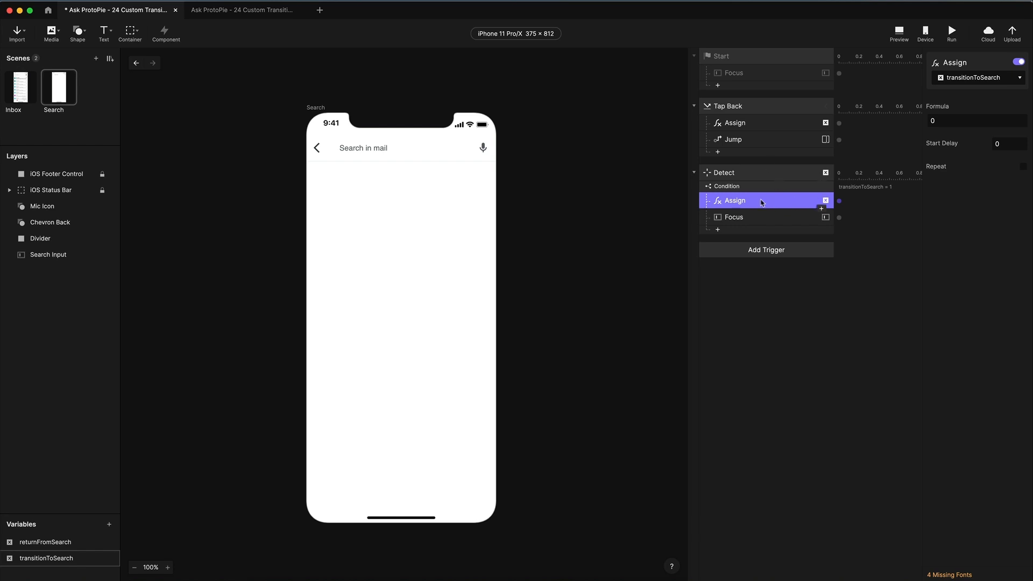
- Disable the Assign response under the Search scene's Detect trigger and preview entering Search, going back and entering it again
left_click(1018, 61)
left_click(20, 89)
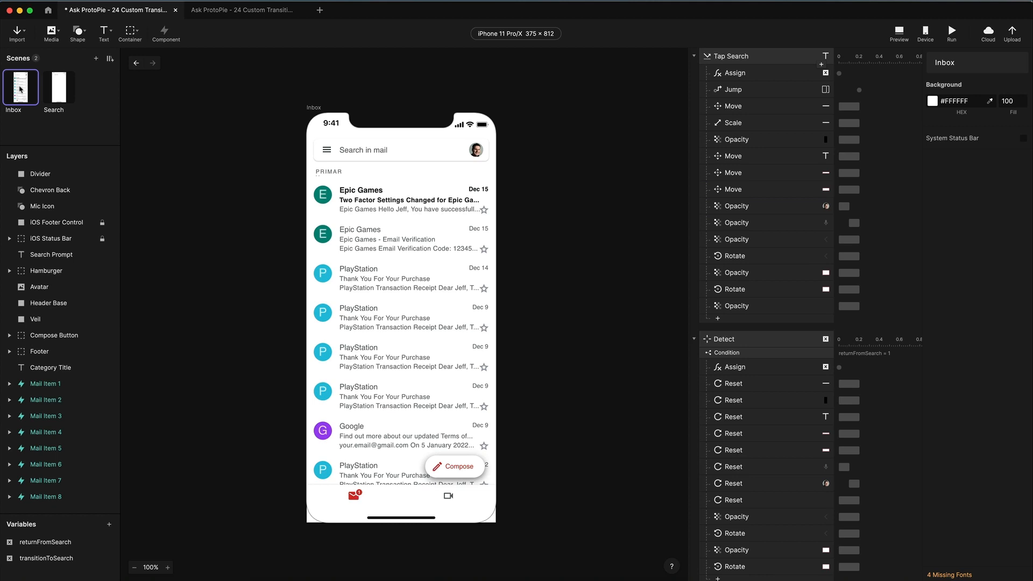
left_click(900, 32)
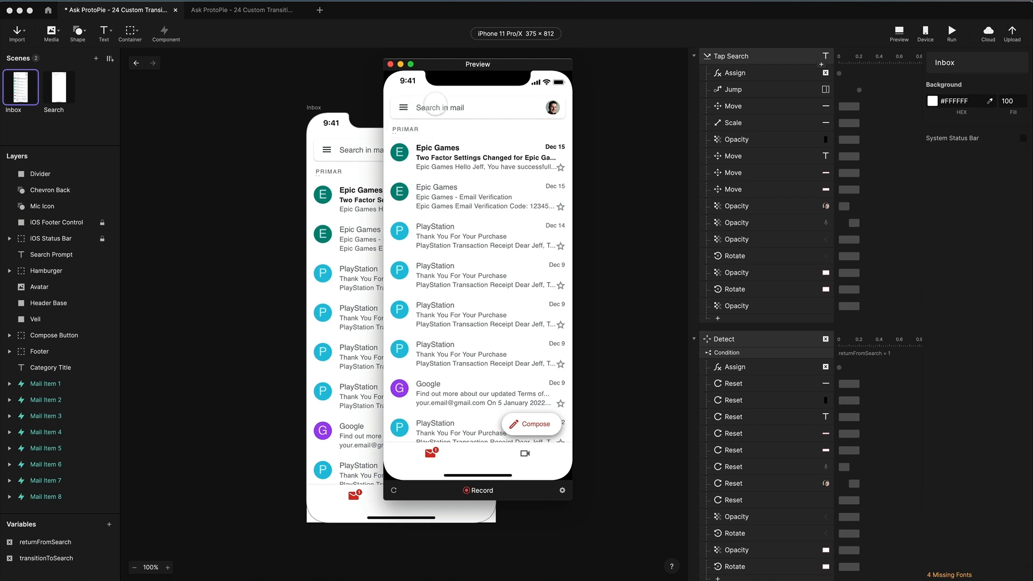
left_click(436, 105)
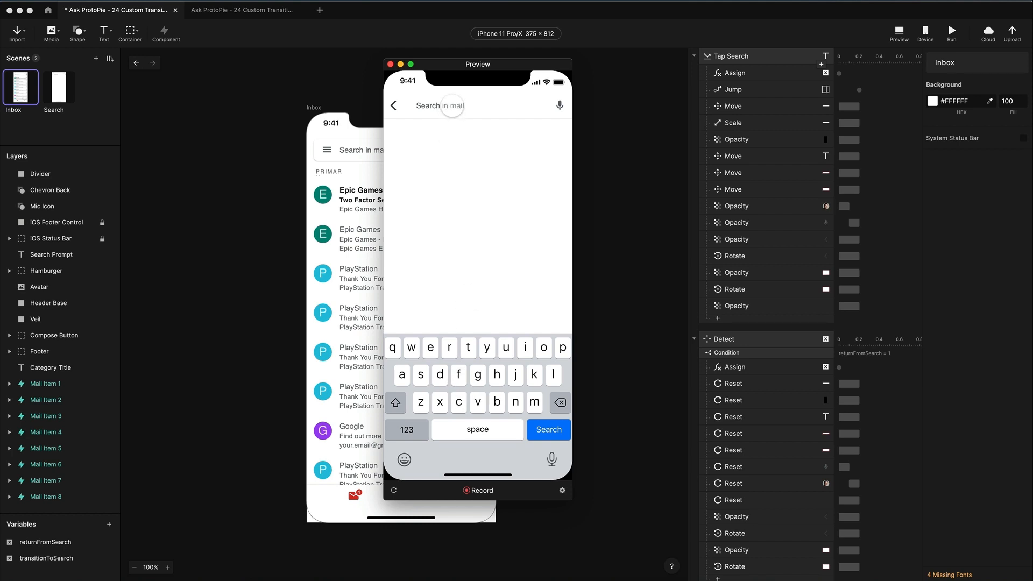
left_click(397, 106)
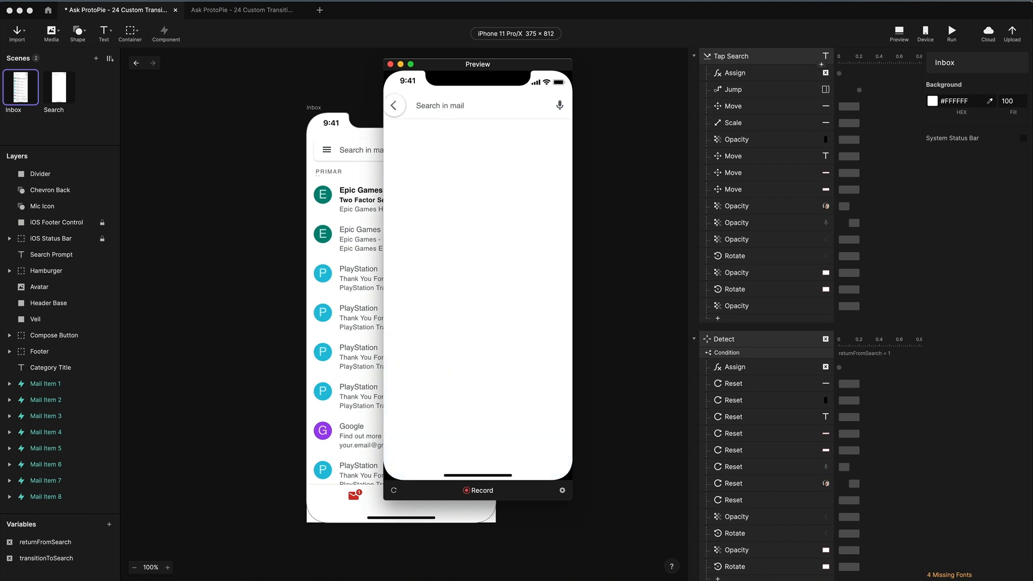
left_click(459, 107)
left_click(390, 65)
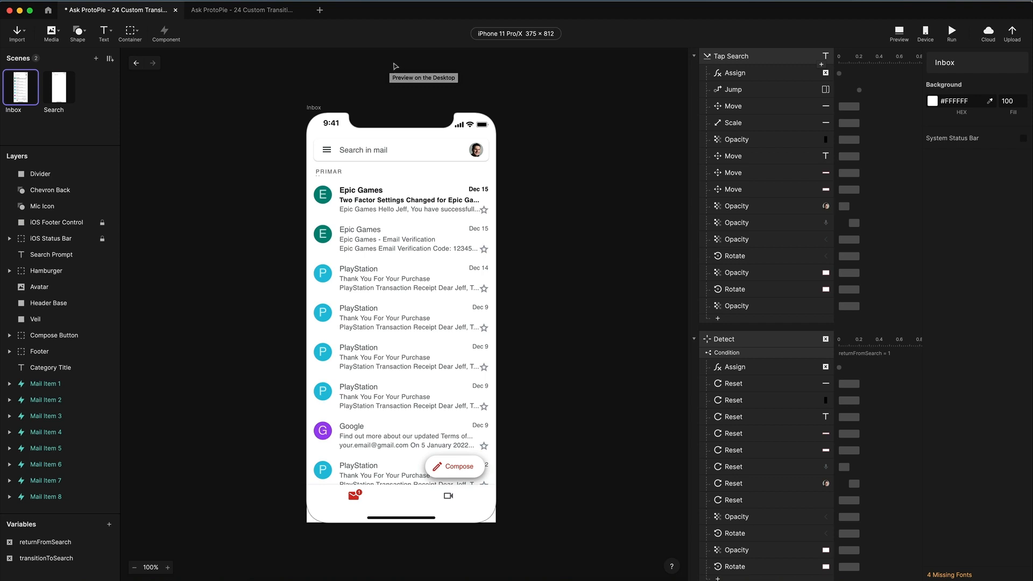
- Re-enable the Assign response that resets transitionToSearch under the Search scene's Detect trigger
left_click(752, 79)
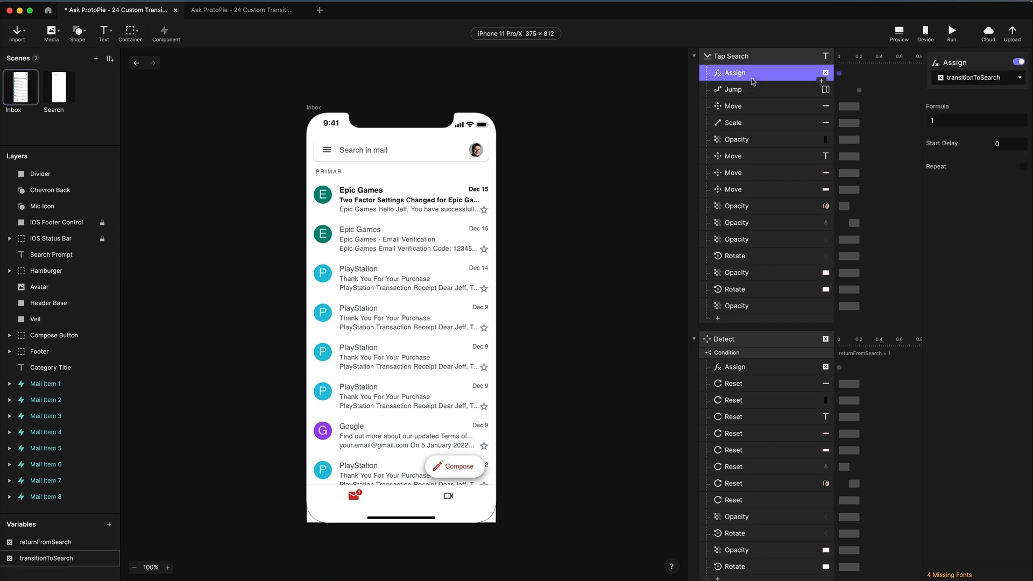
left_click(56, 87)
left_click(768, 200)
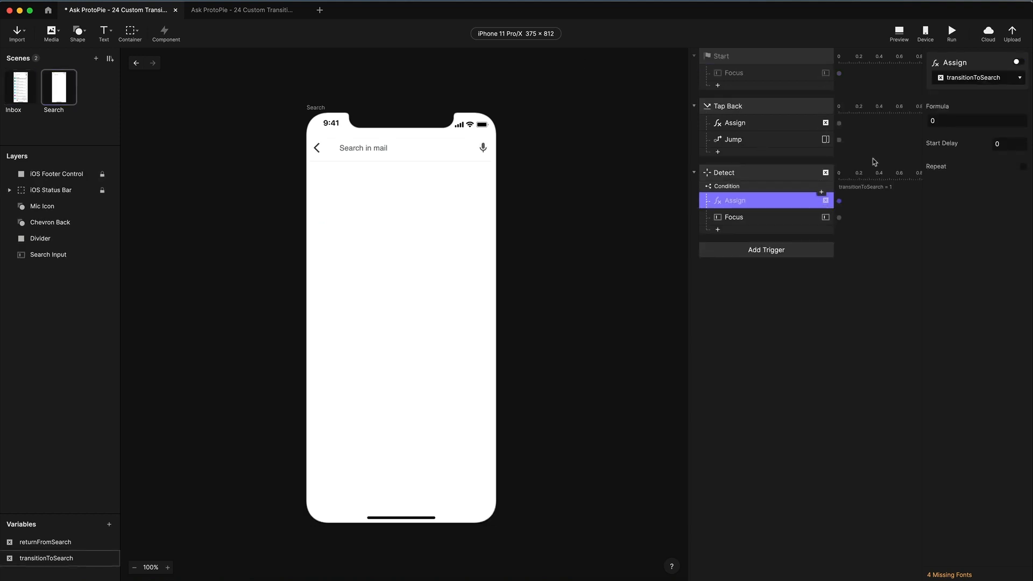
left_click(1019, 63)
- Preview the prototype from the Inbox scene and test switching to Search and back several times
left_click(27, 85)
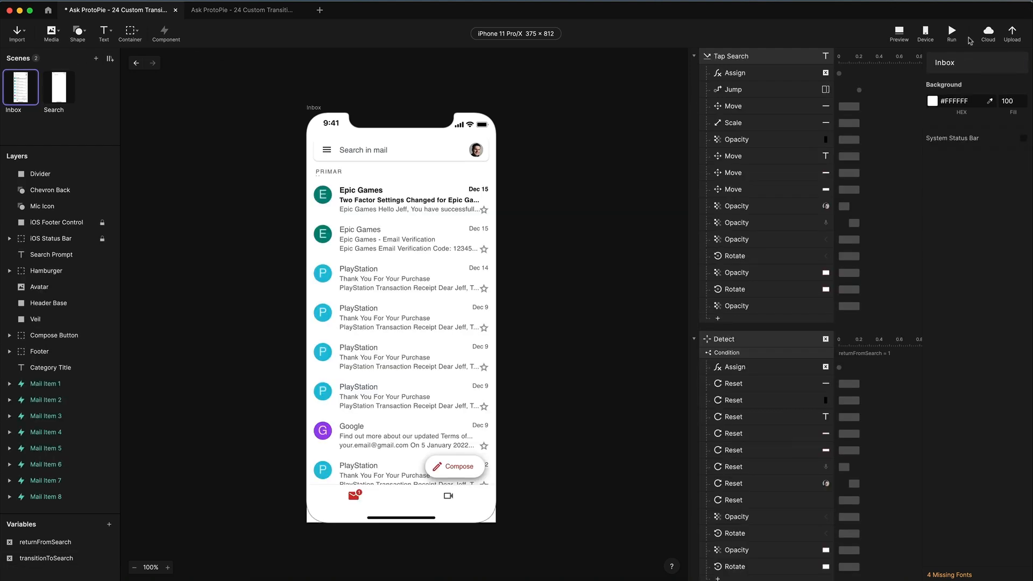
left_click(899, 34)
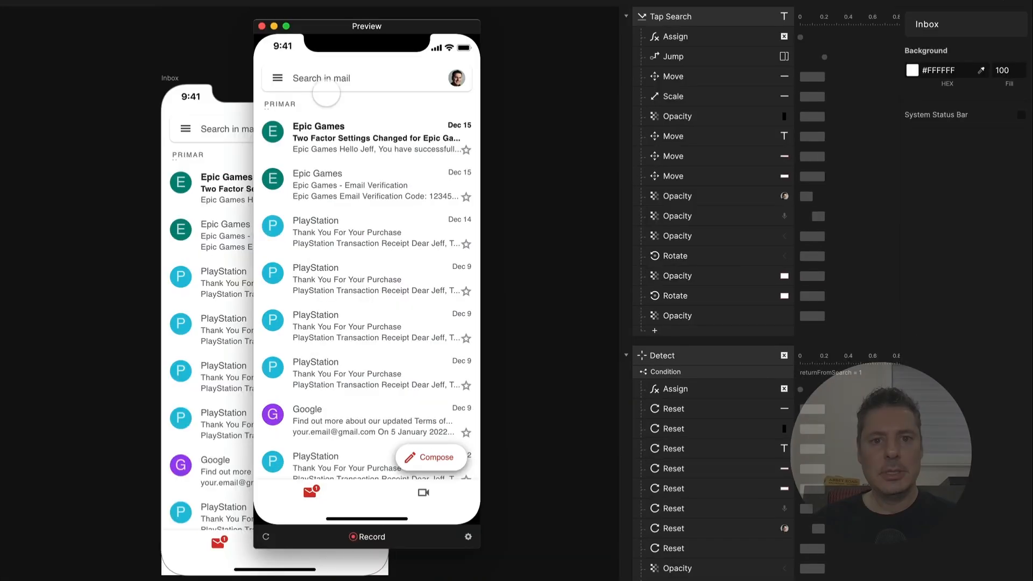
left_click(328, 80)
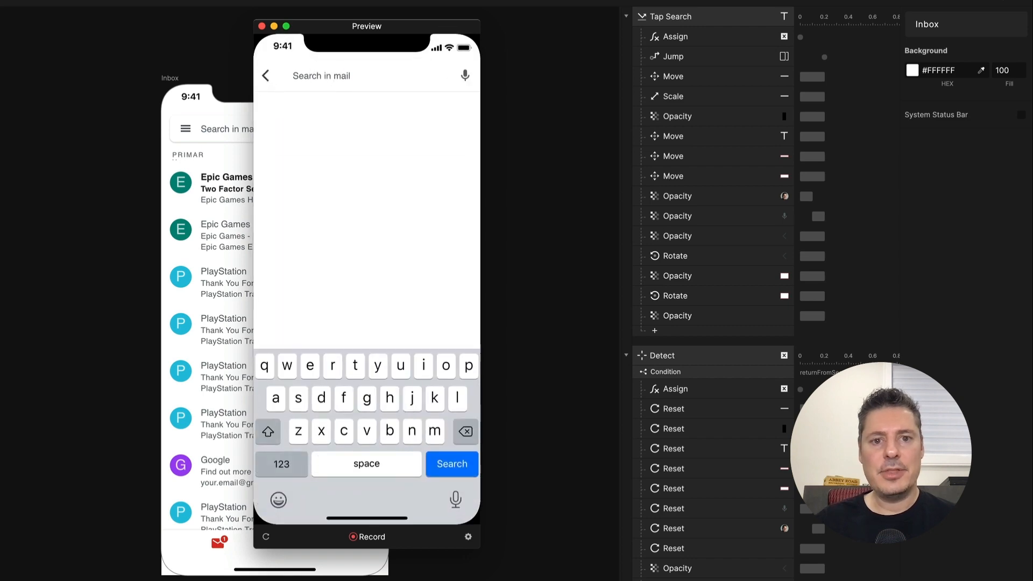
left_click(265, 75)
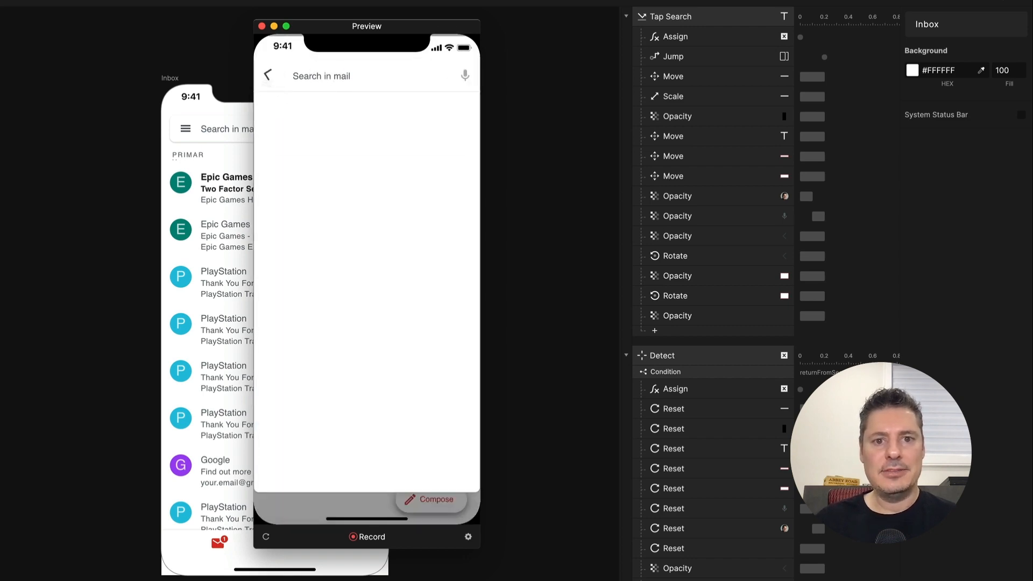
left_click(295, 76)
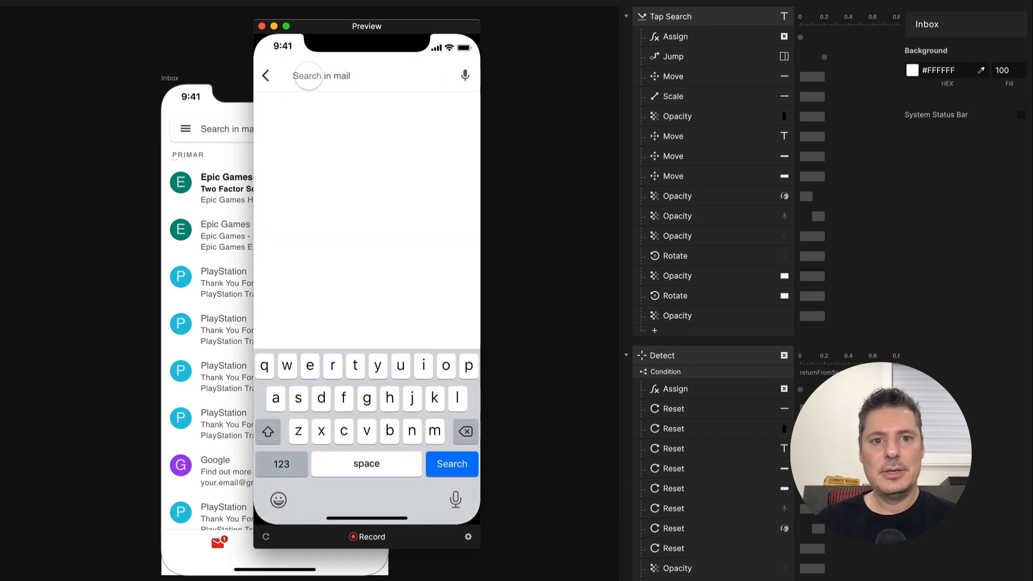
left_click(266, 75)
left_click(323, 77)
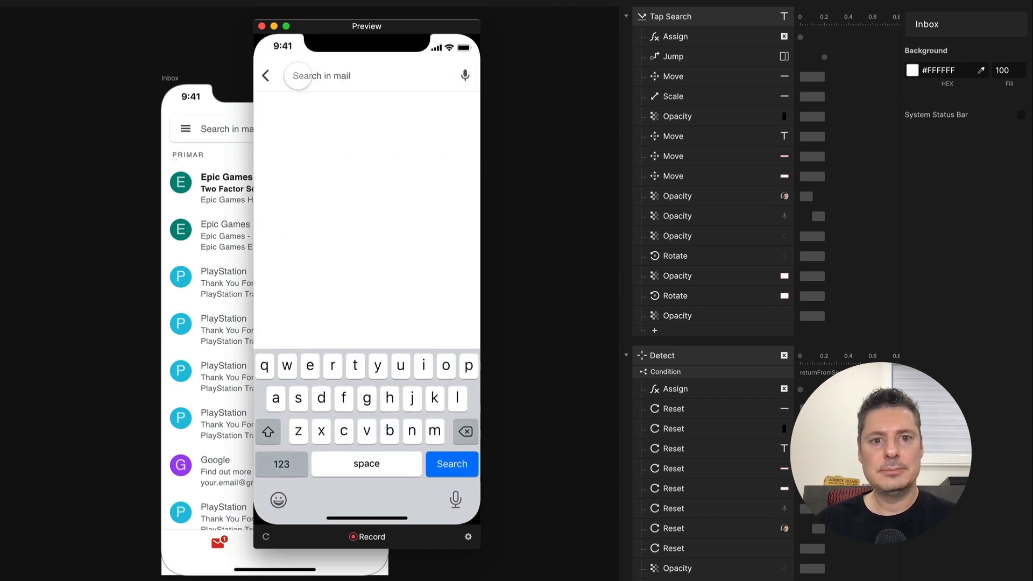
left_click(266, 75)
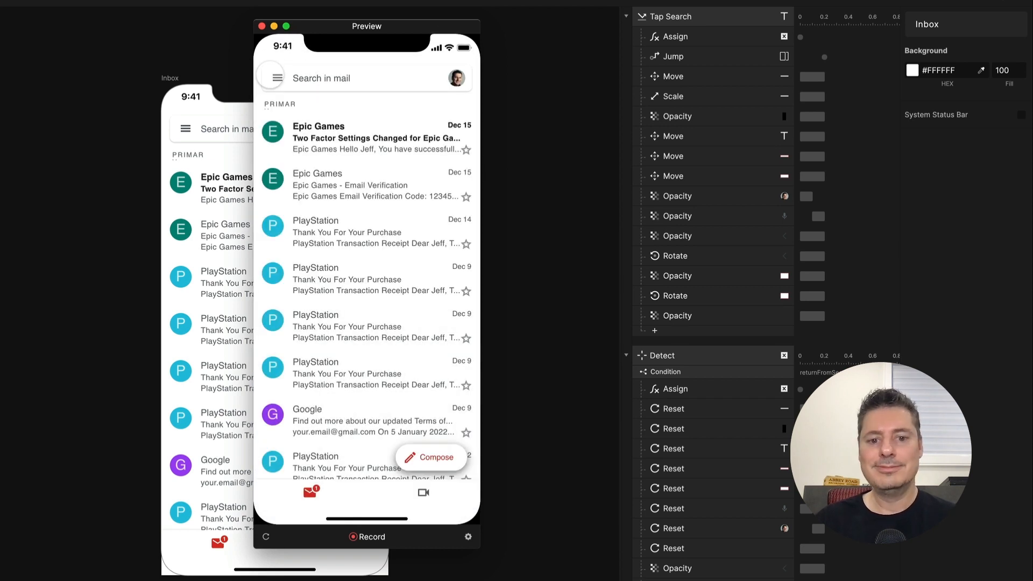